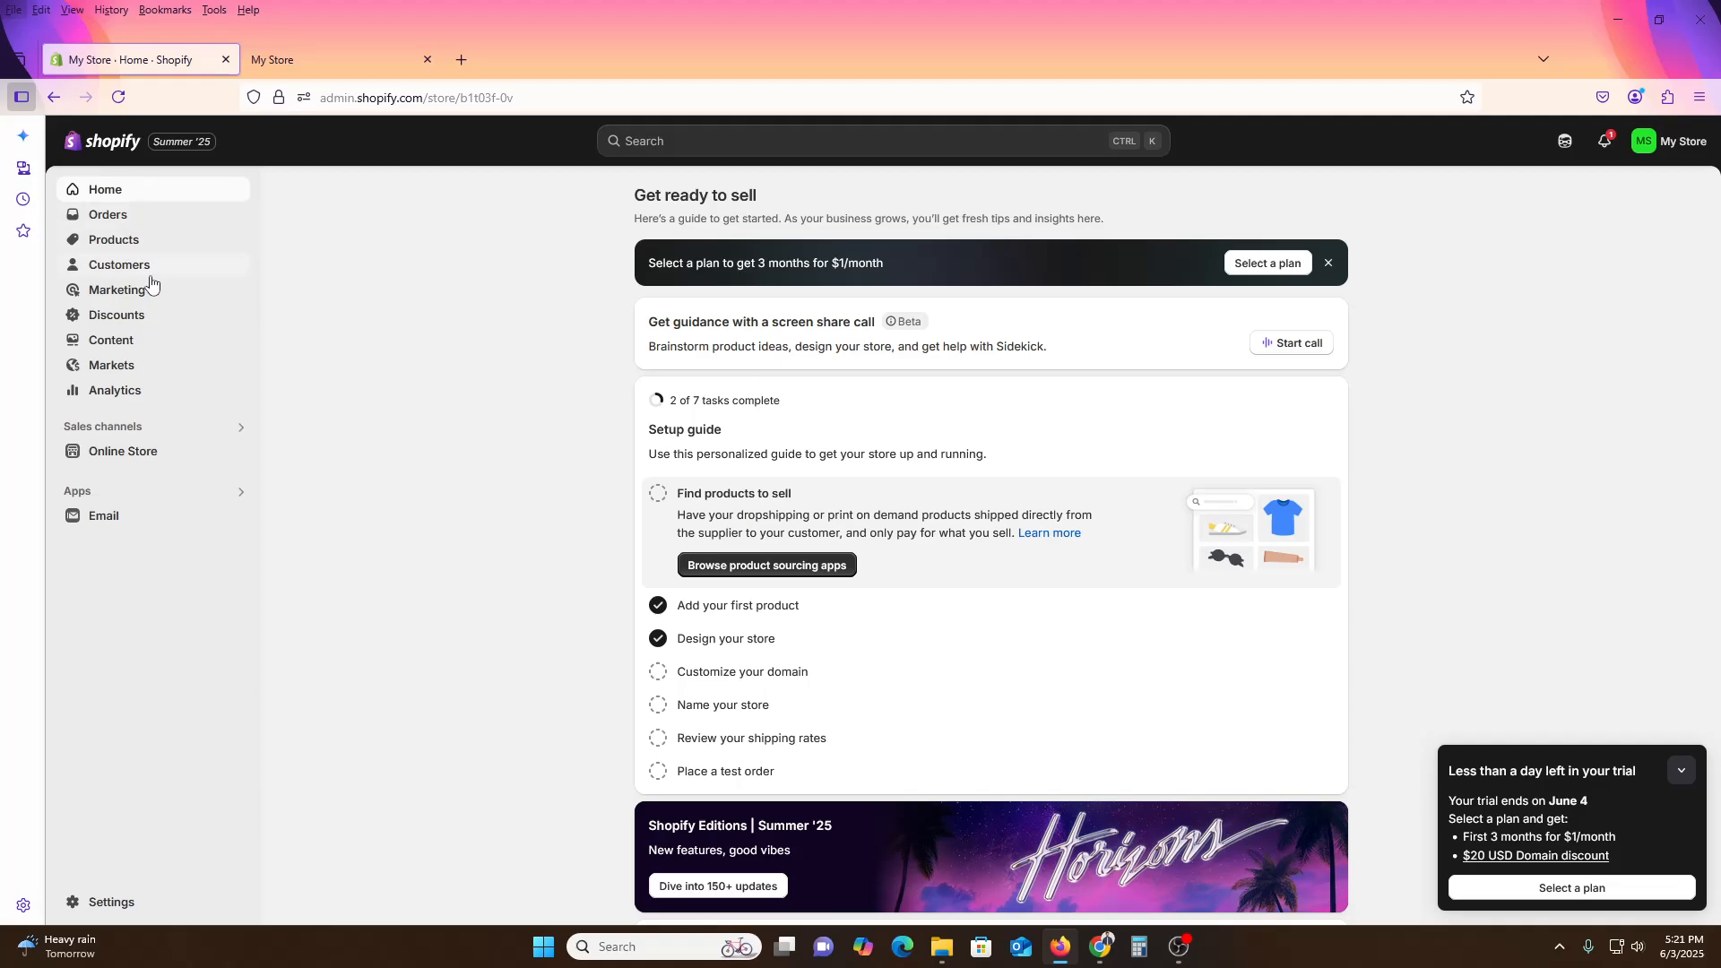
# Review the storefront preview's home page and open the 90s Trucker Jacket product page to examine its images and description.
pyautogui.click(298, 59)
pyautogui.scroll(-10, 682, 515)
pyautogui.scroll(5, 1306, 512)
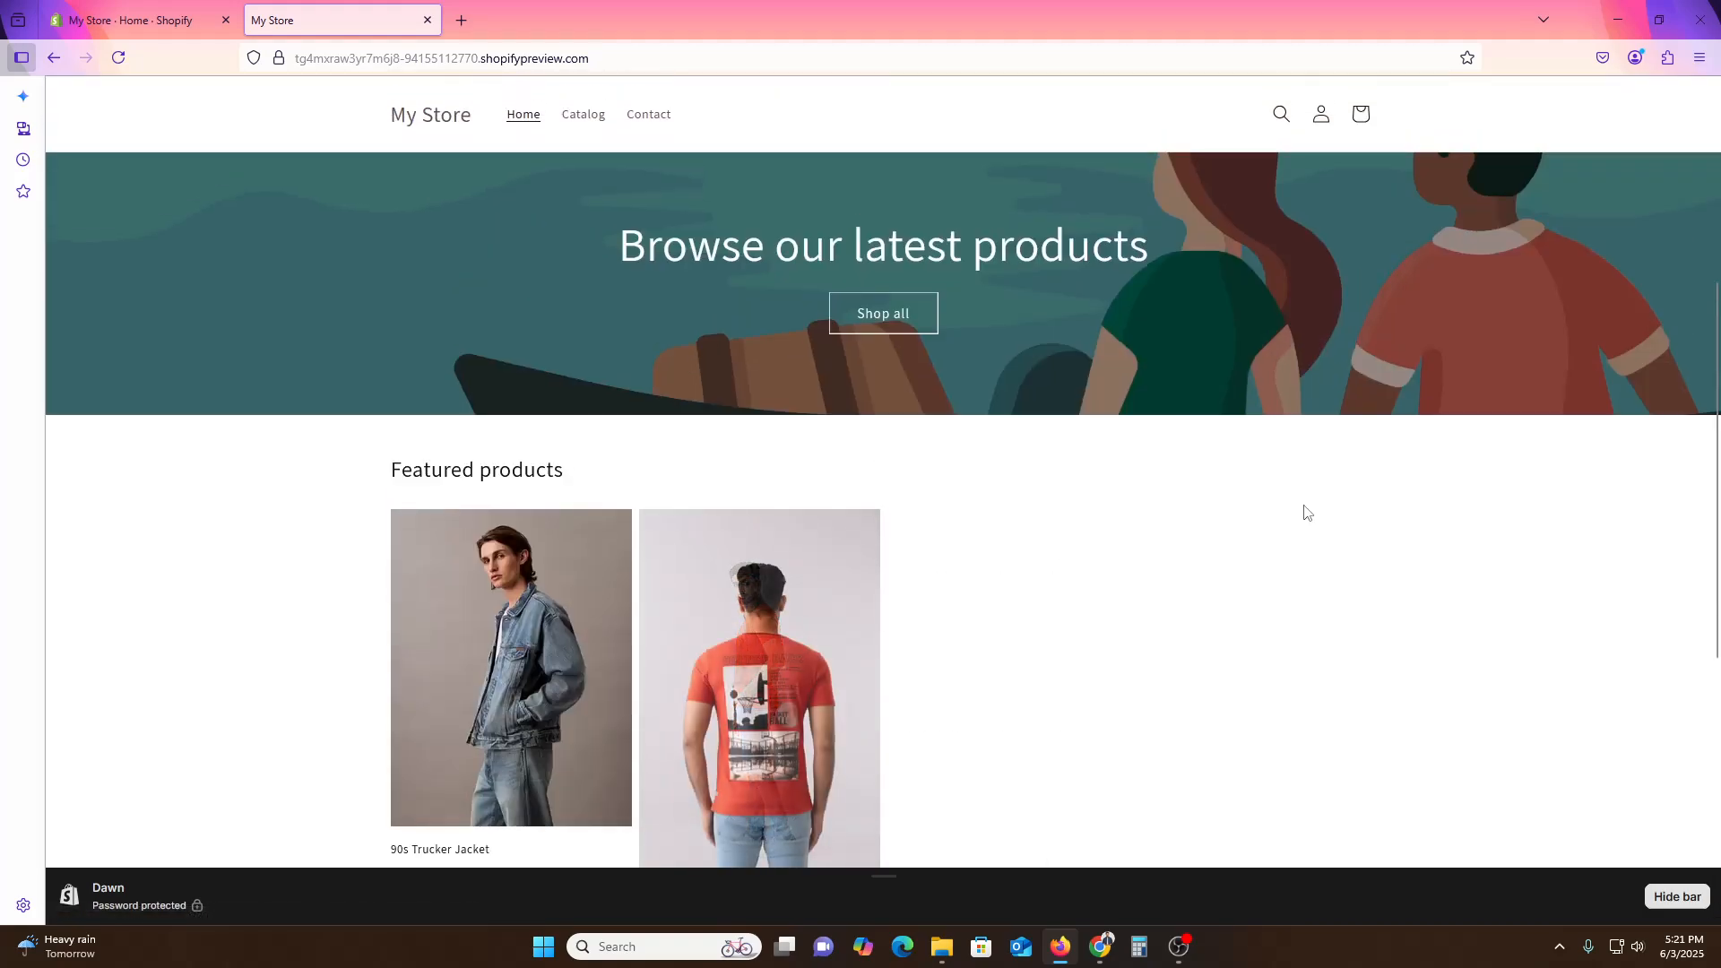
pyautogui.scroll(-5, 1126, 475)
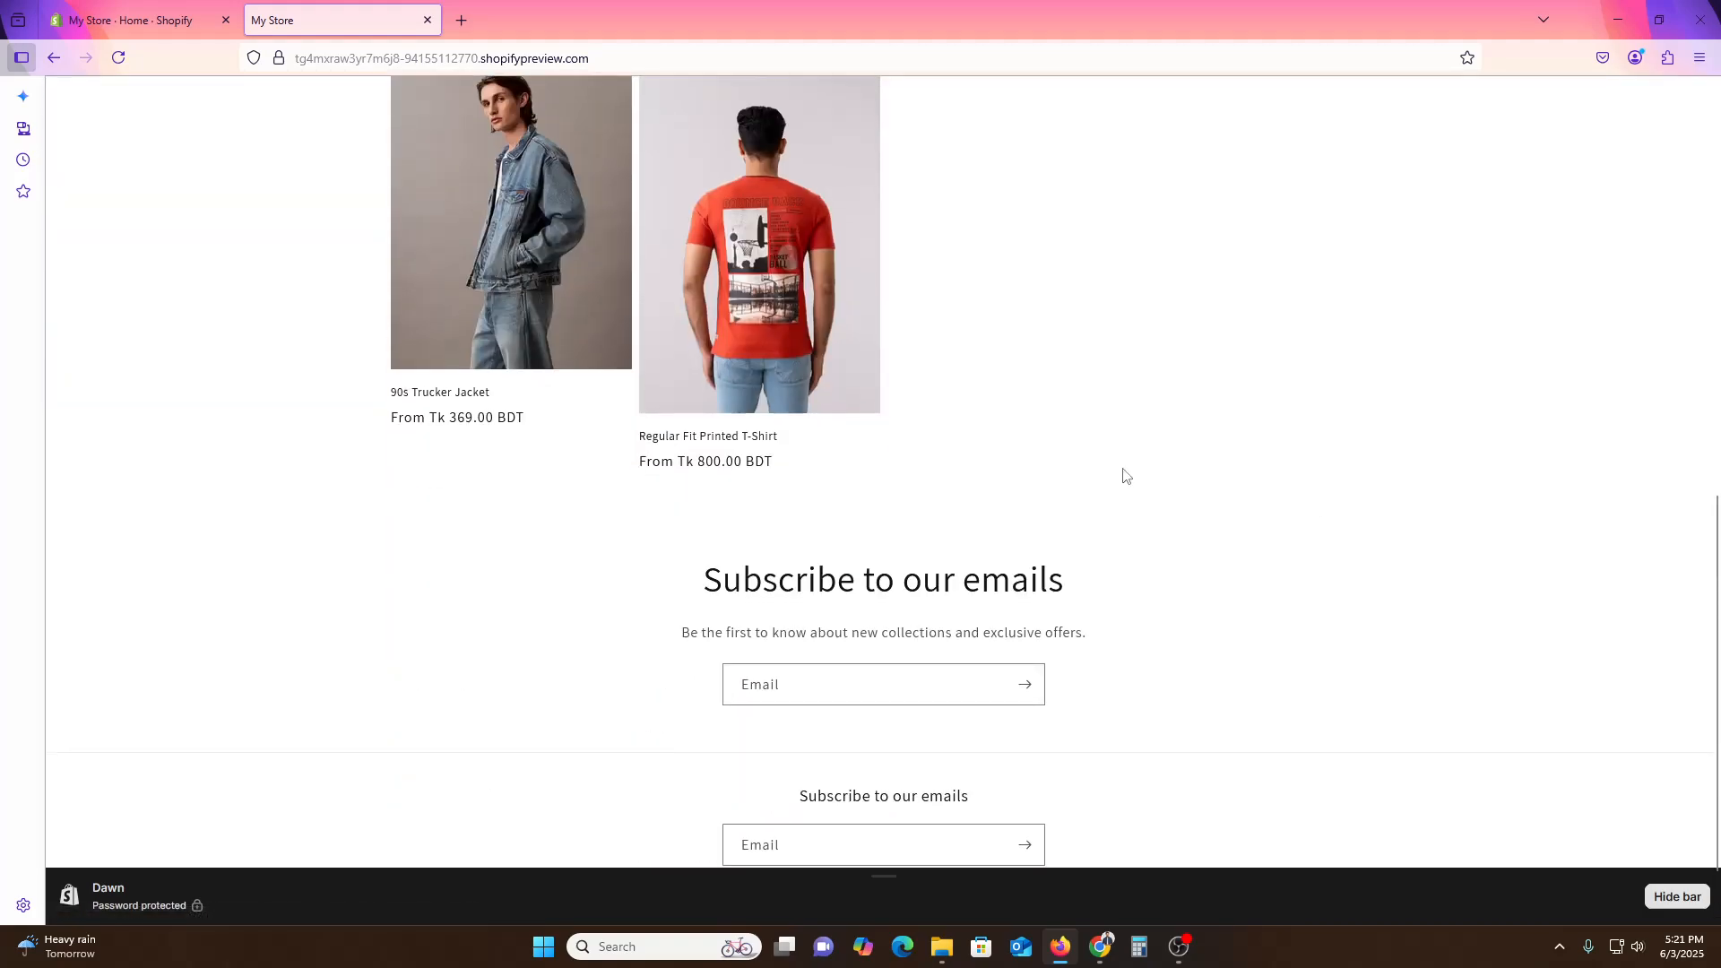
pyautogui.click(489, 242)
pyautogui.scroll(-10, 1249, 438)
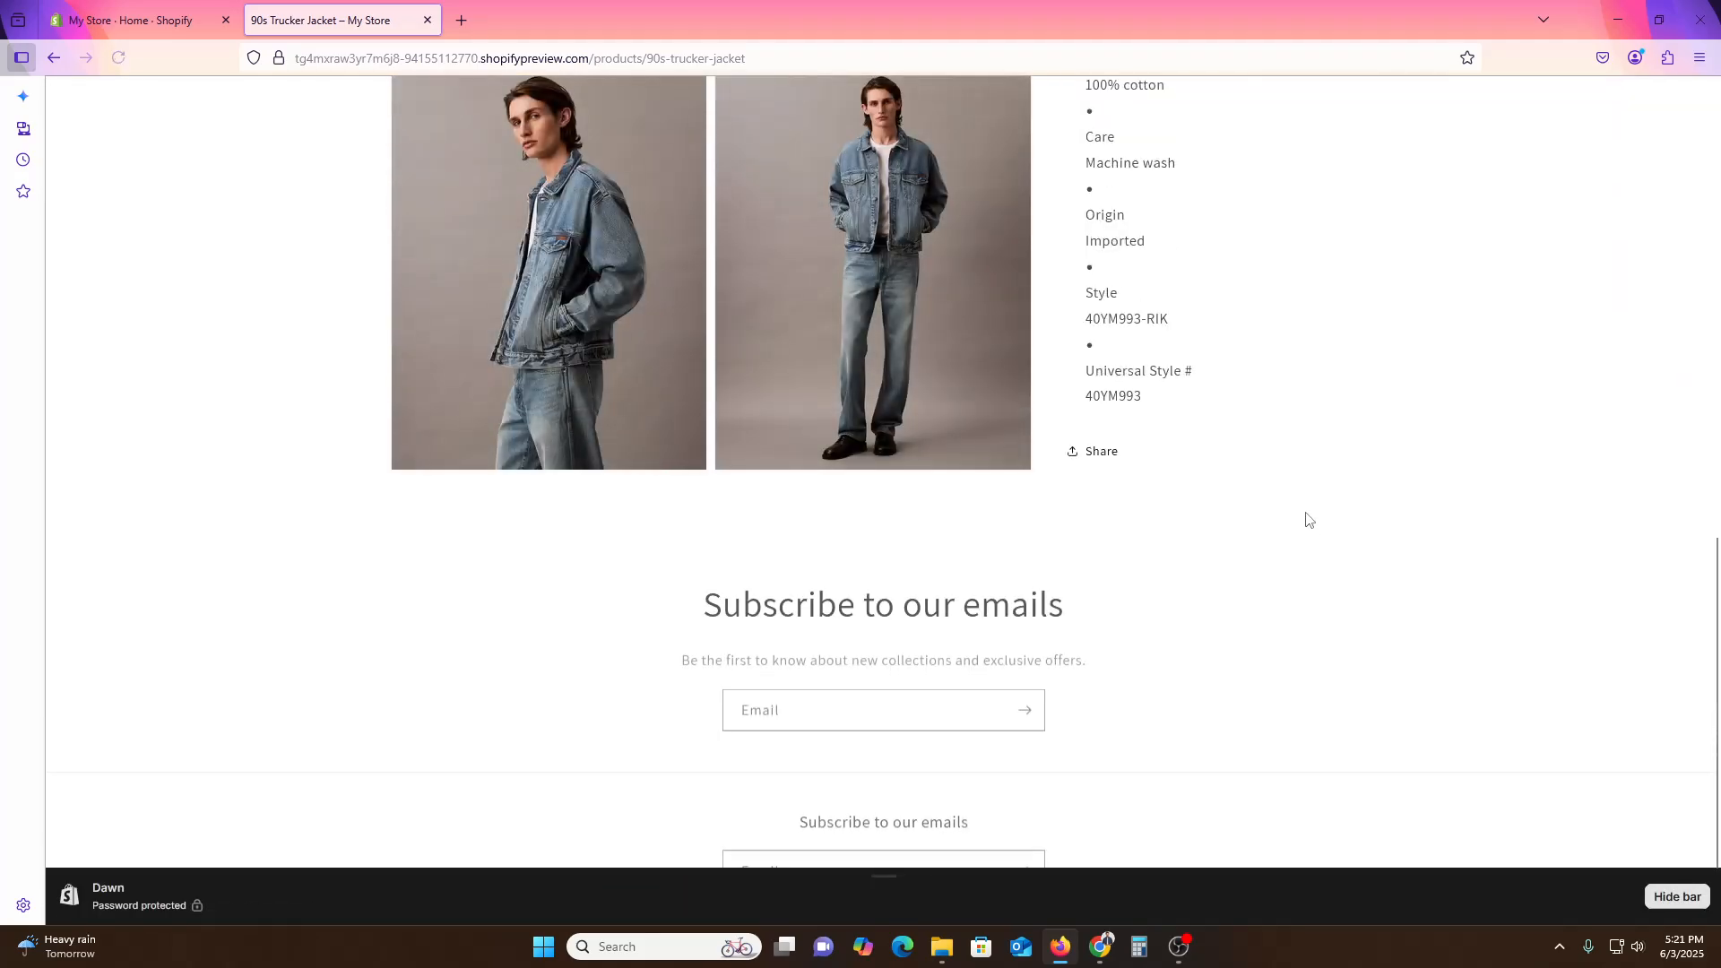
pyautogui.scroll(4, 1238, 723)
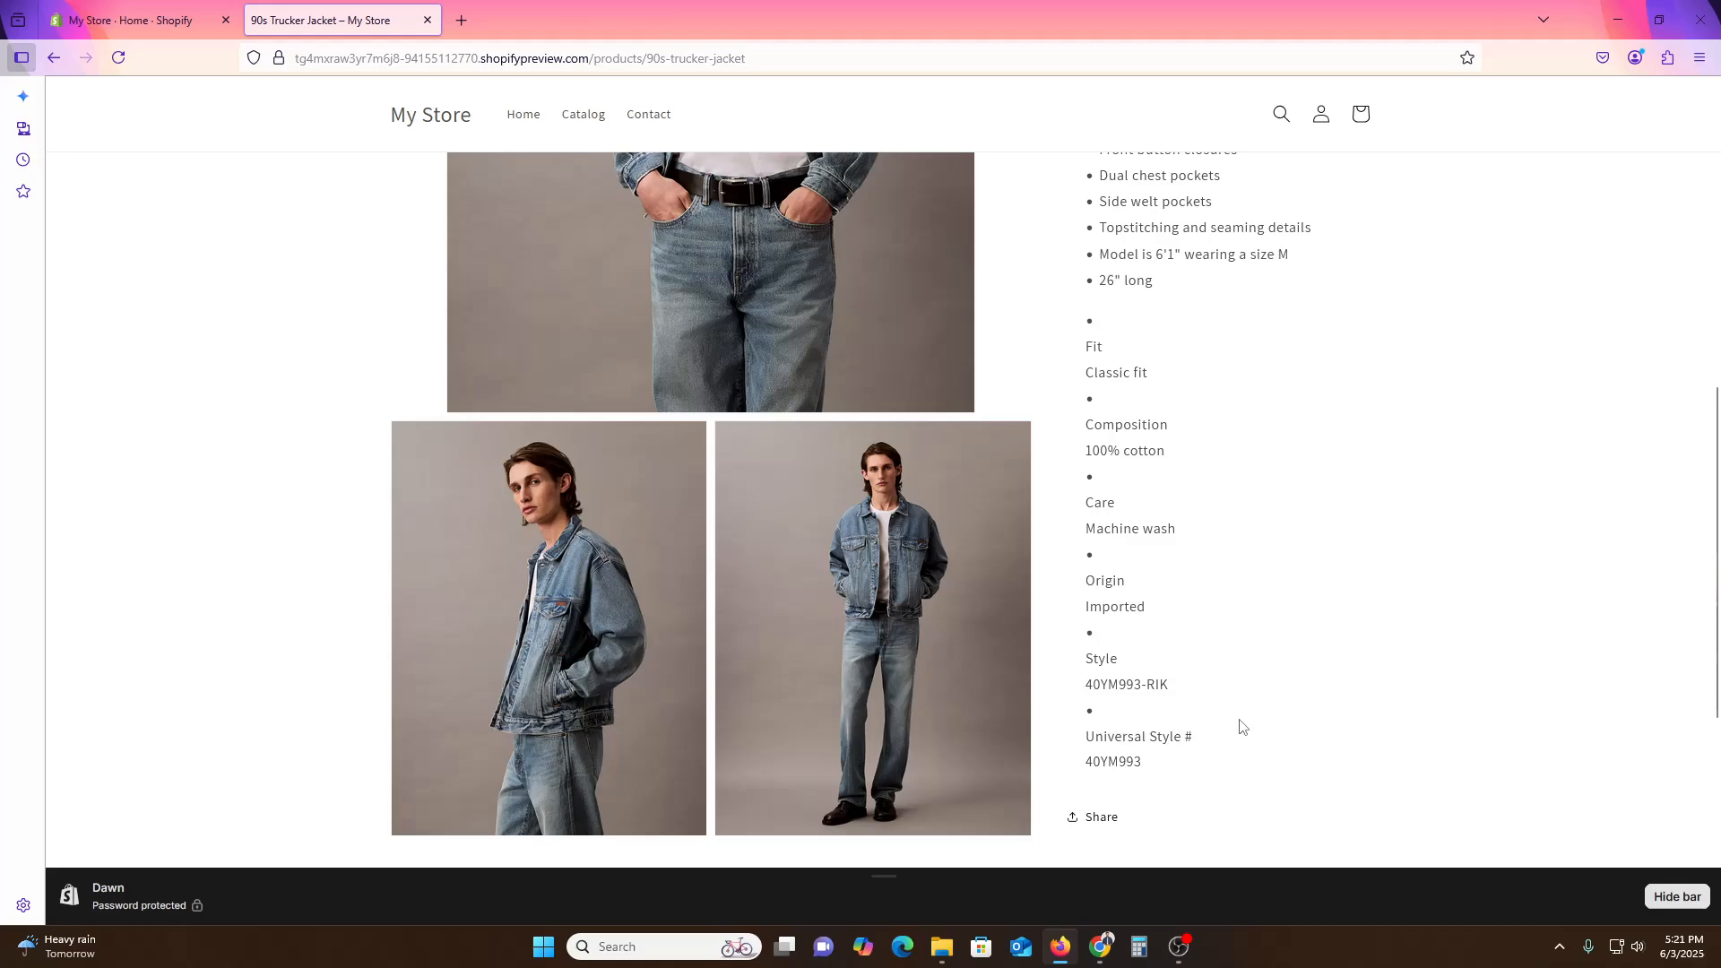
# Open the 90s Trucker Jacket from the product list in the Shopify admin for editing.
pyautogui.click(115, 8)
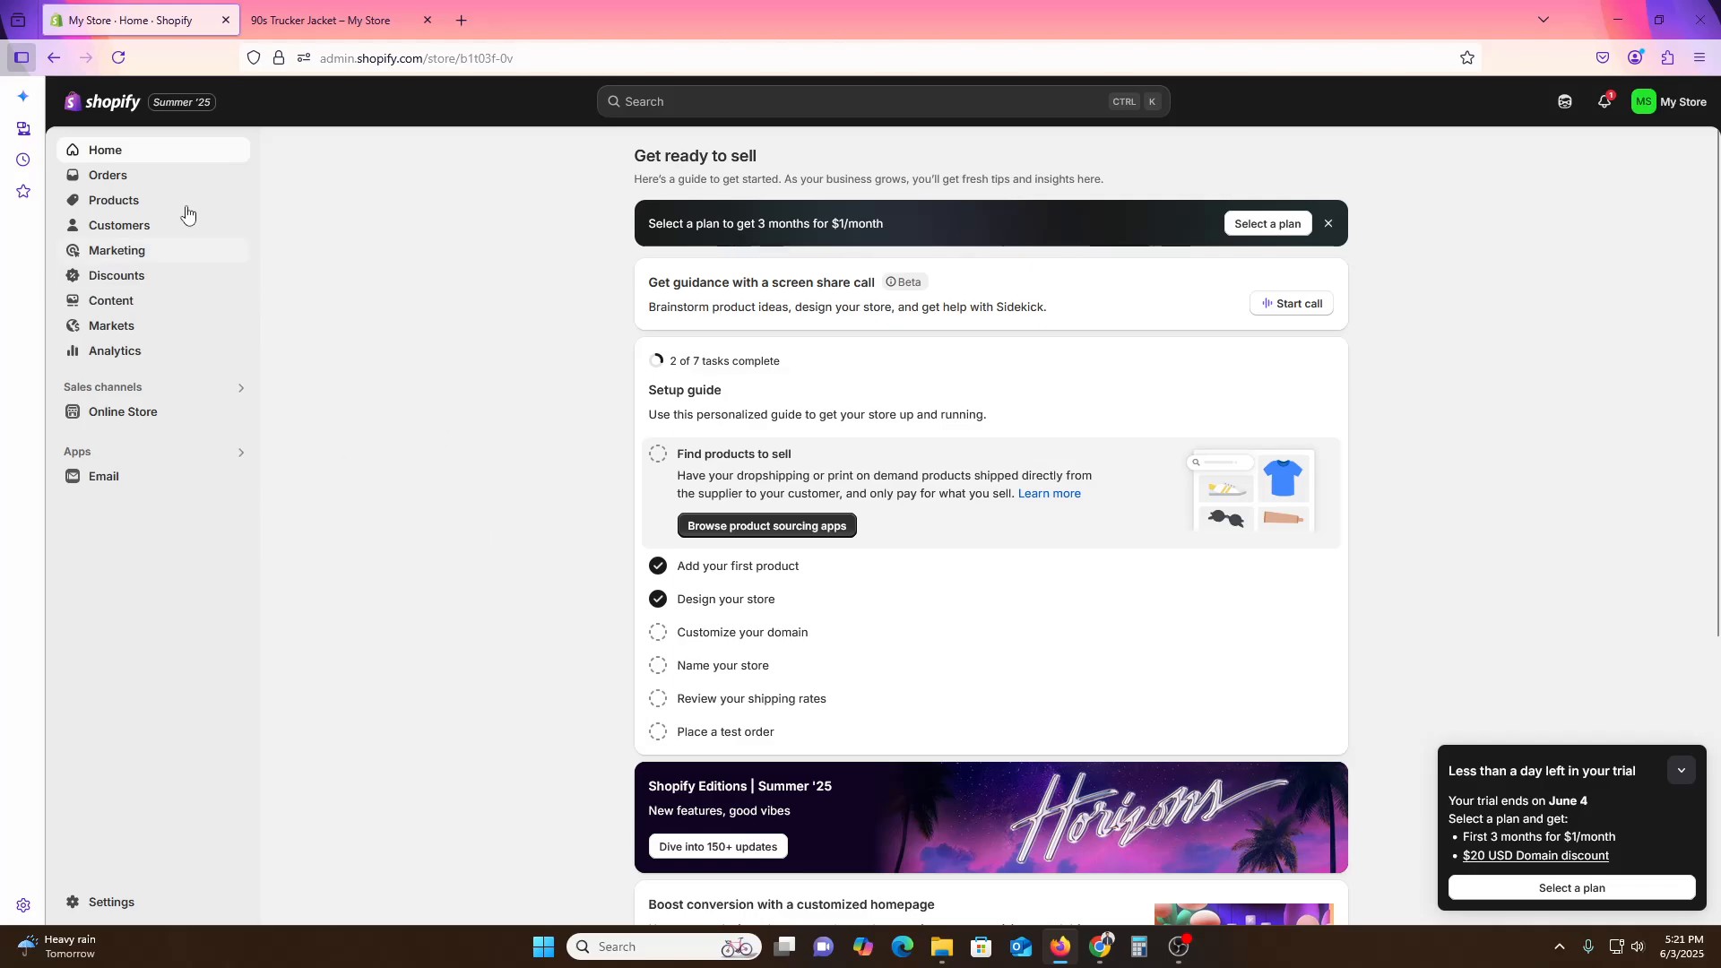
pyautogui.click(118, 201)
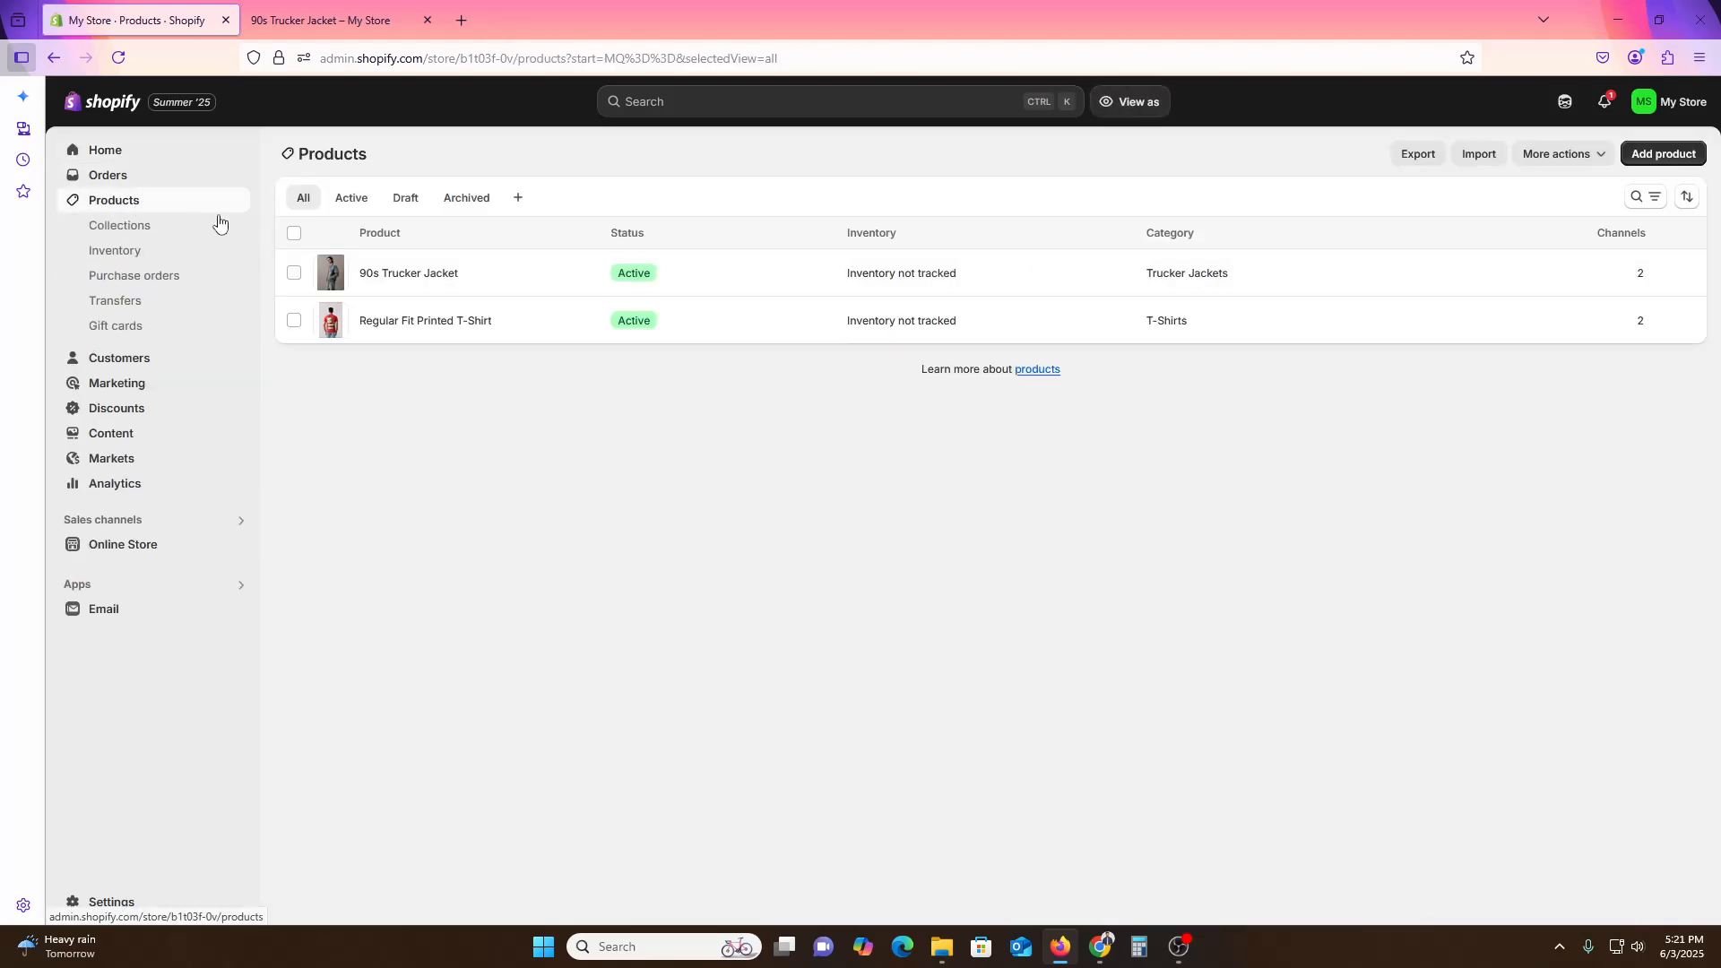
pyautogui.click(335, 5)
pyautogui.scroll(5, 753, 709)
pyautogui.click(179, 20)
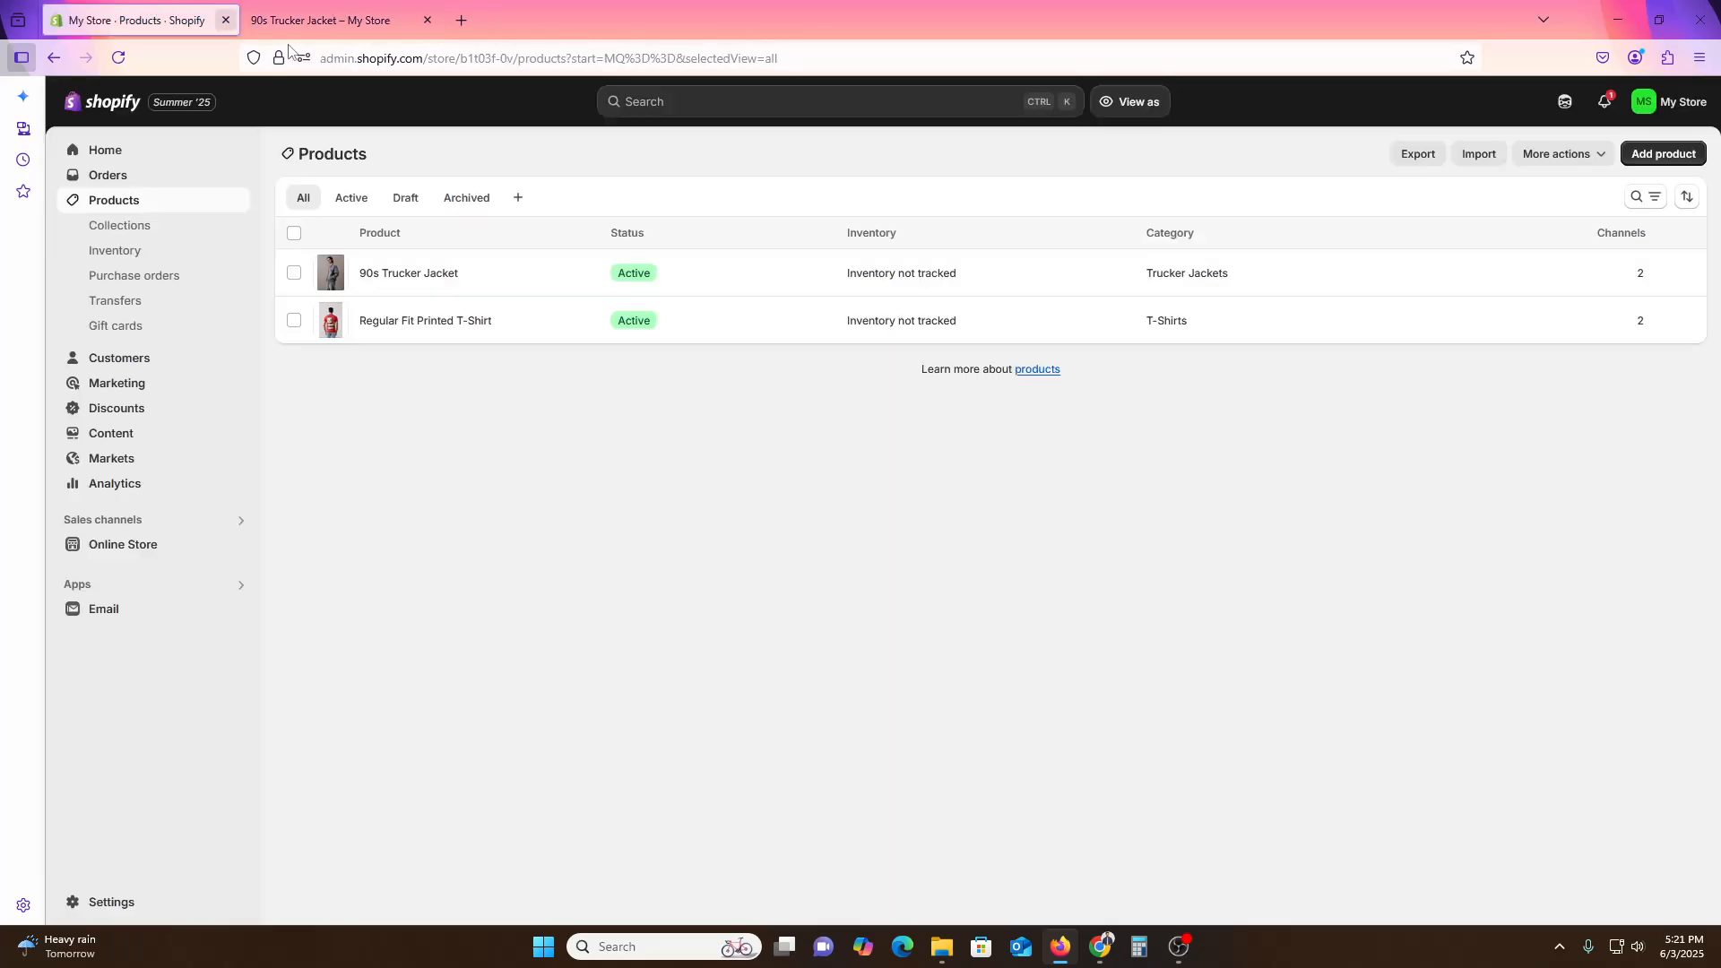
pyautogui.click(324, 27)
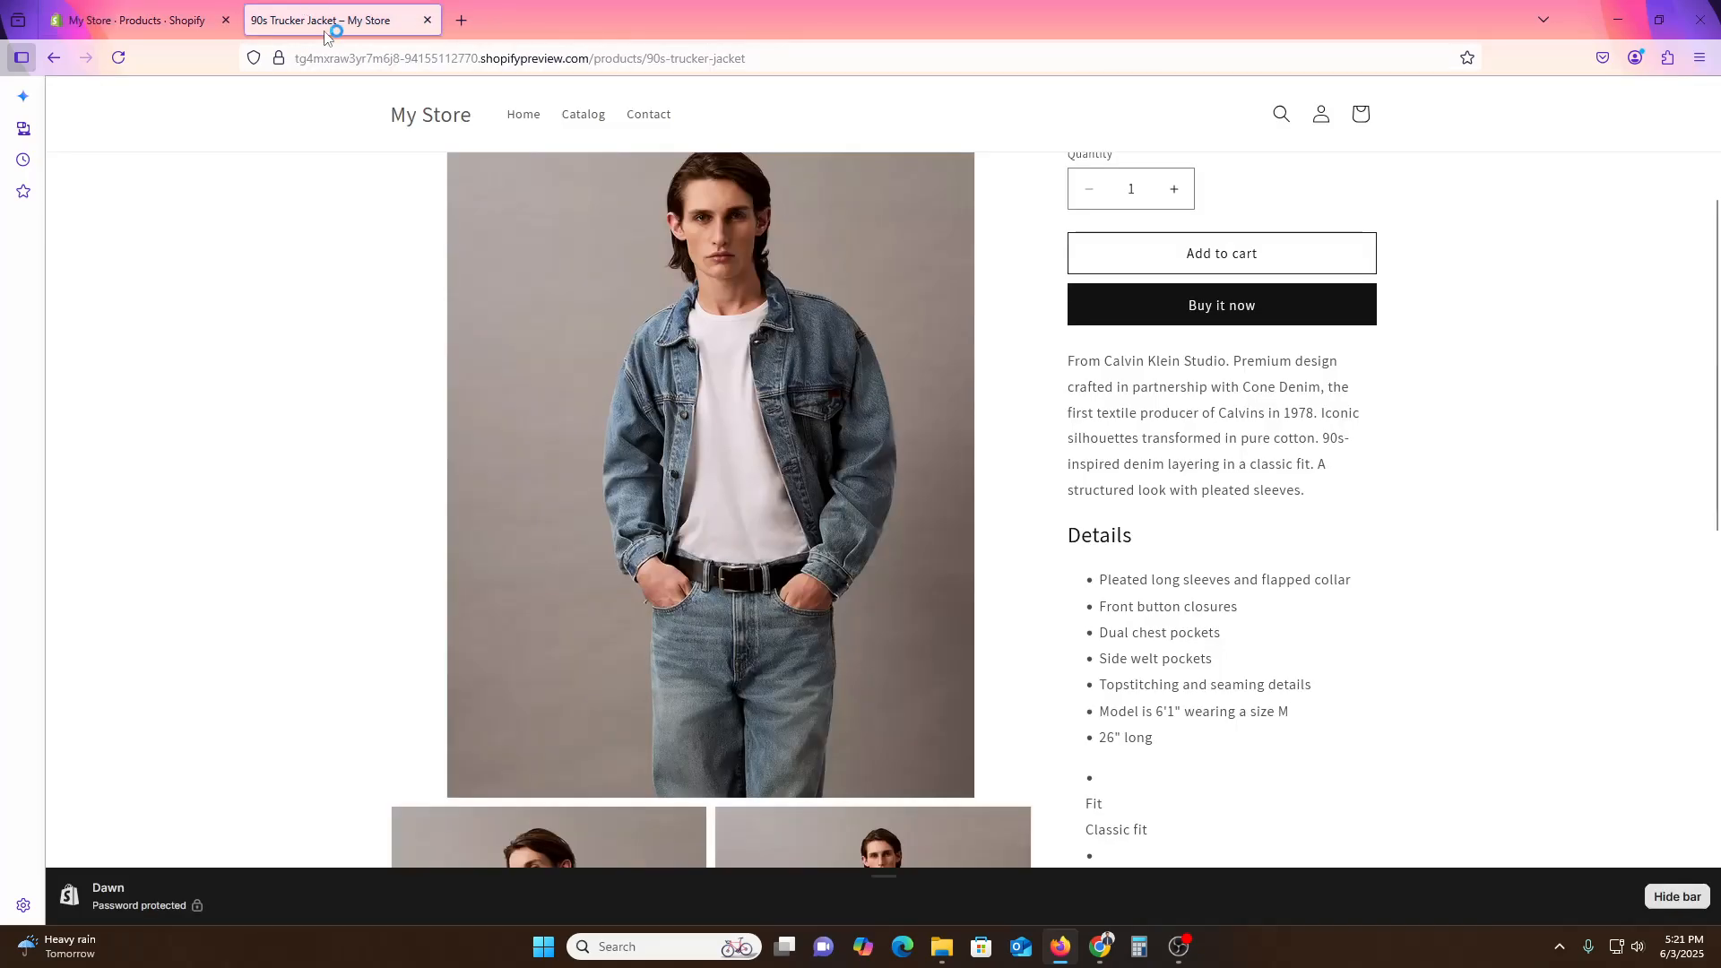
pyautogui.click(139, 19)
pyautogui.click(394, 272)
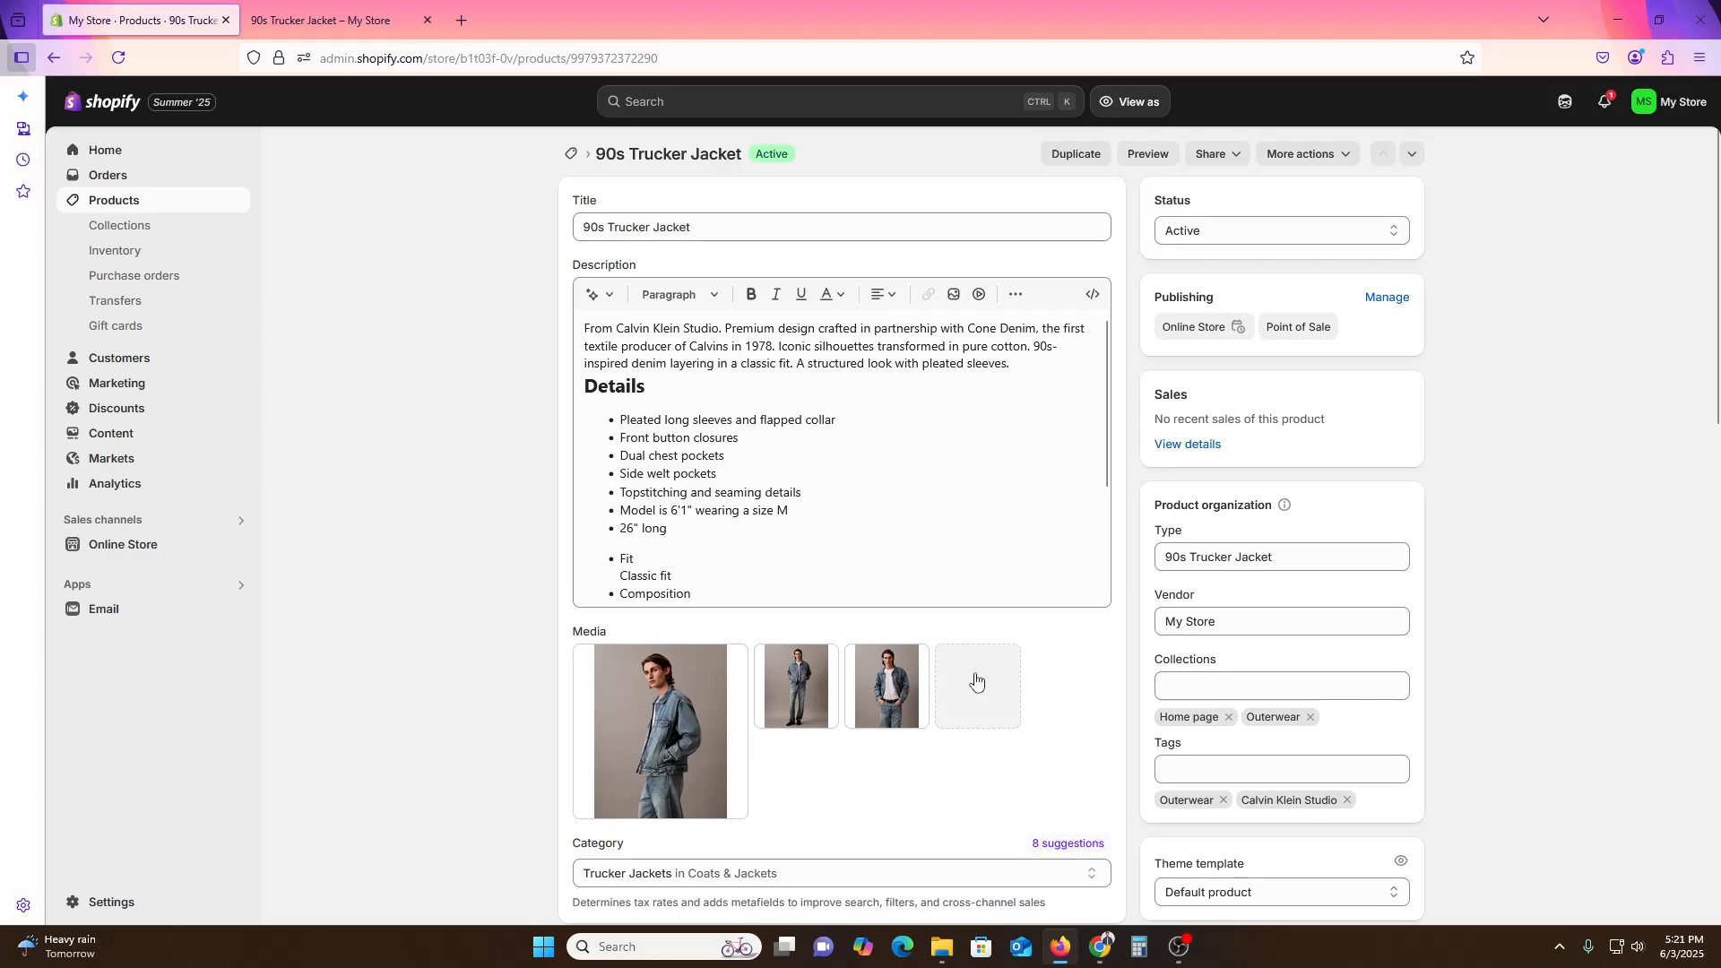
# Try to upload the Grey Beige Modern Trendy Aesthetic Grid Lifestyle video from Downloads to the jacket's media.
pyautogui.scroll(-3, 1033, 699)
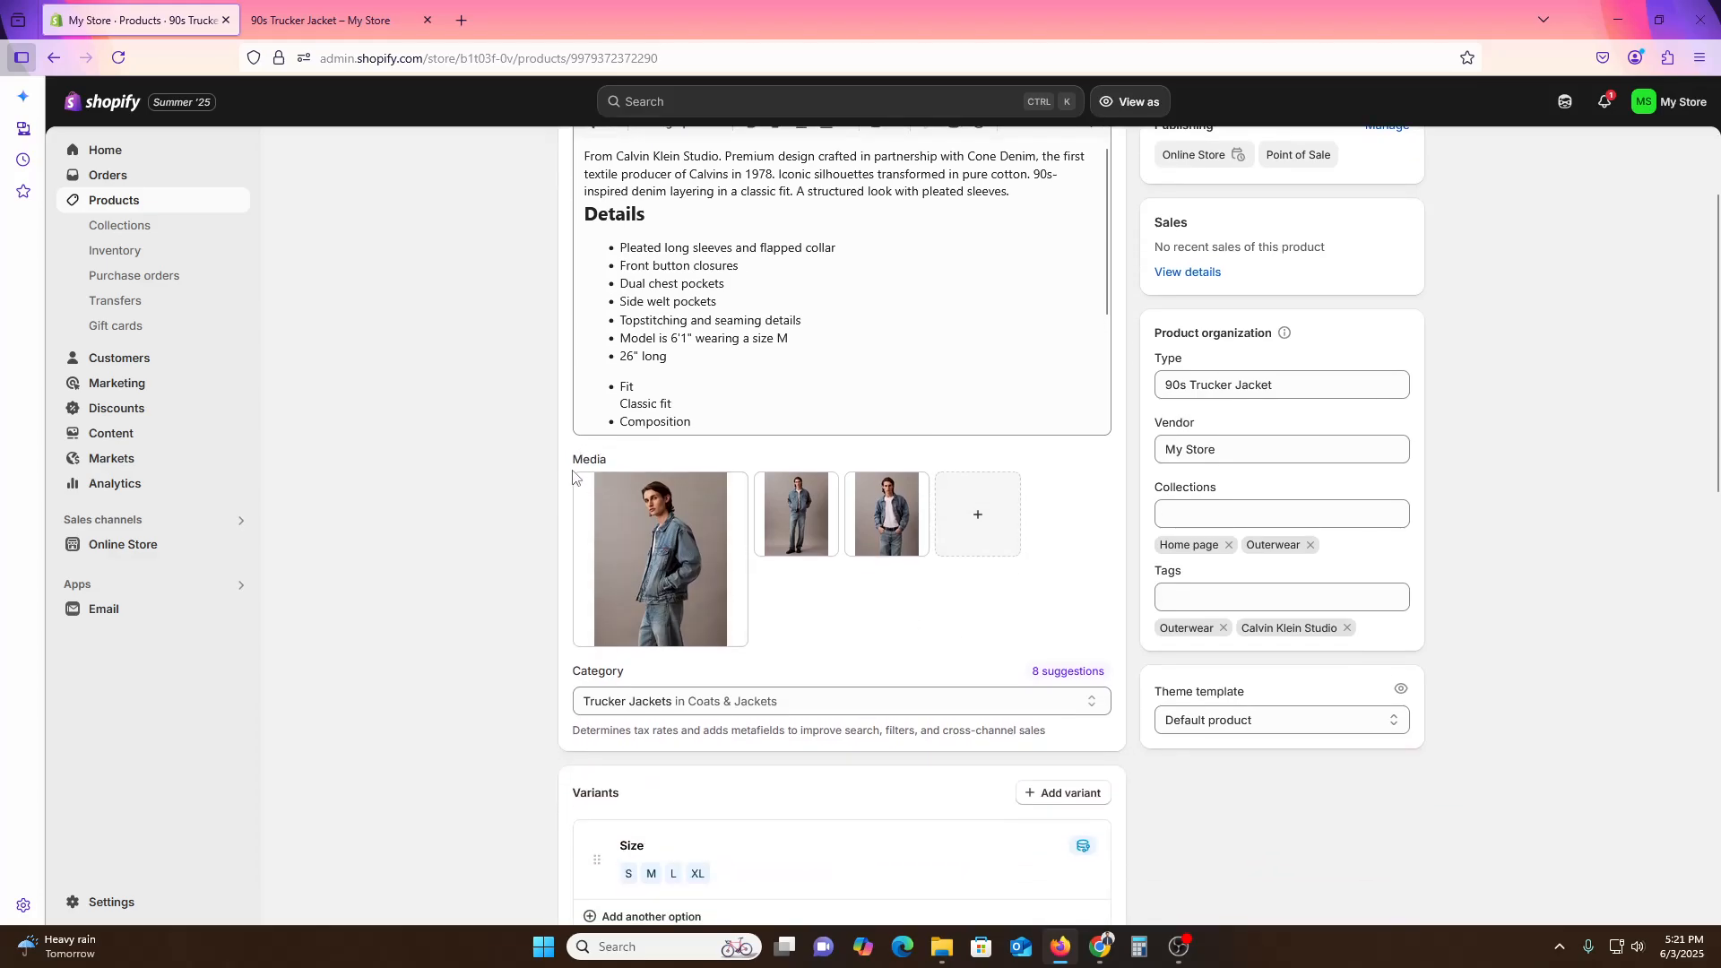
pyautogui.click(973, 529)
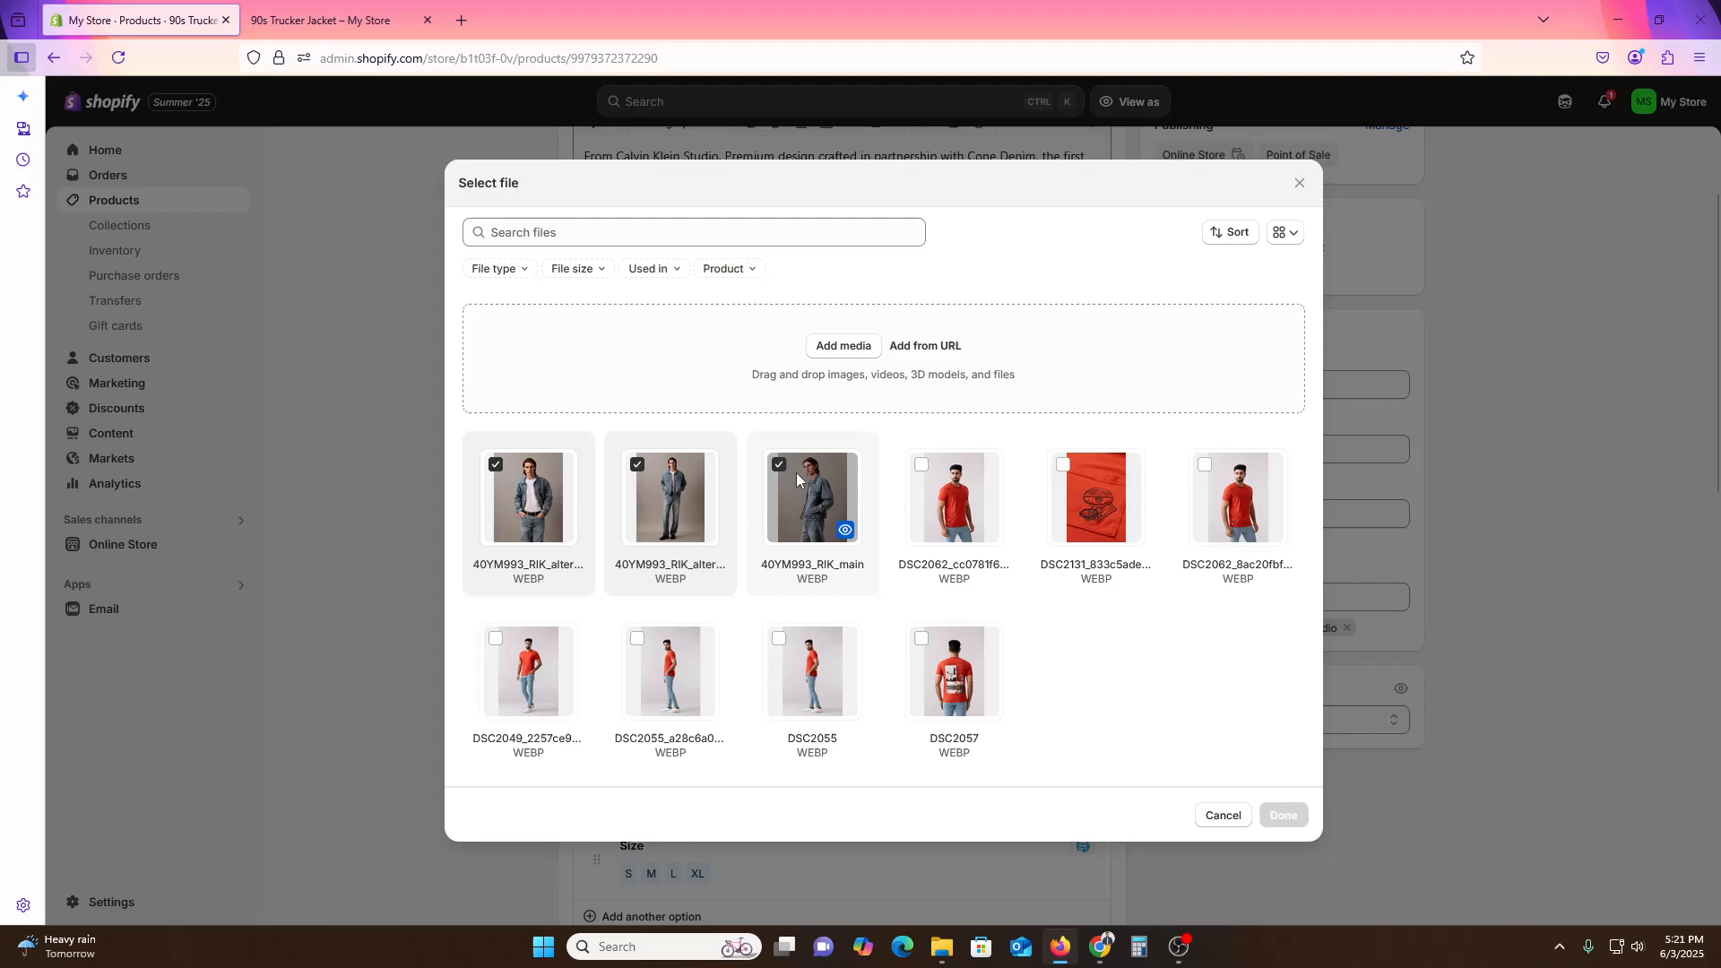
pyautogui.click(843, 346)
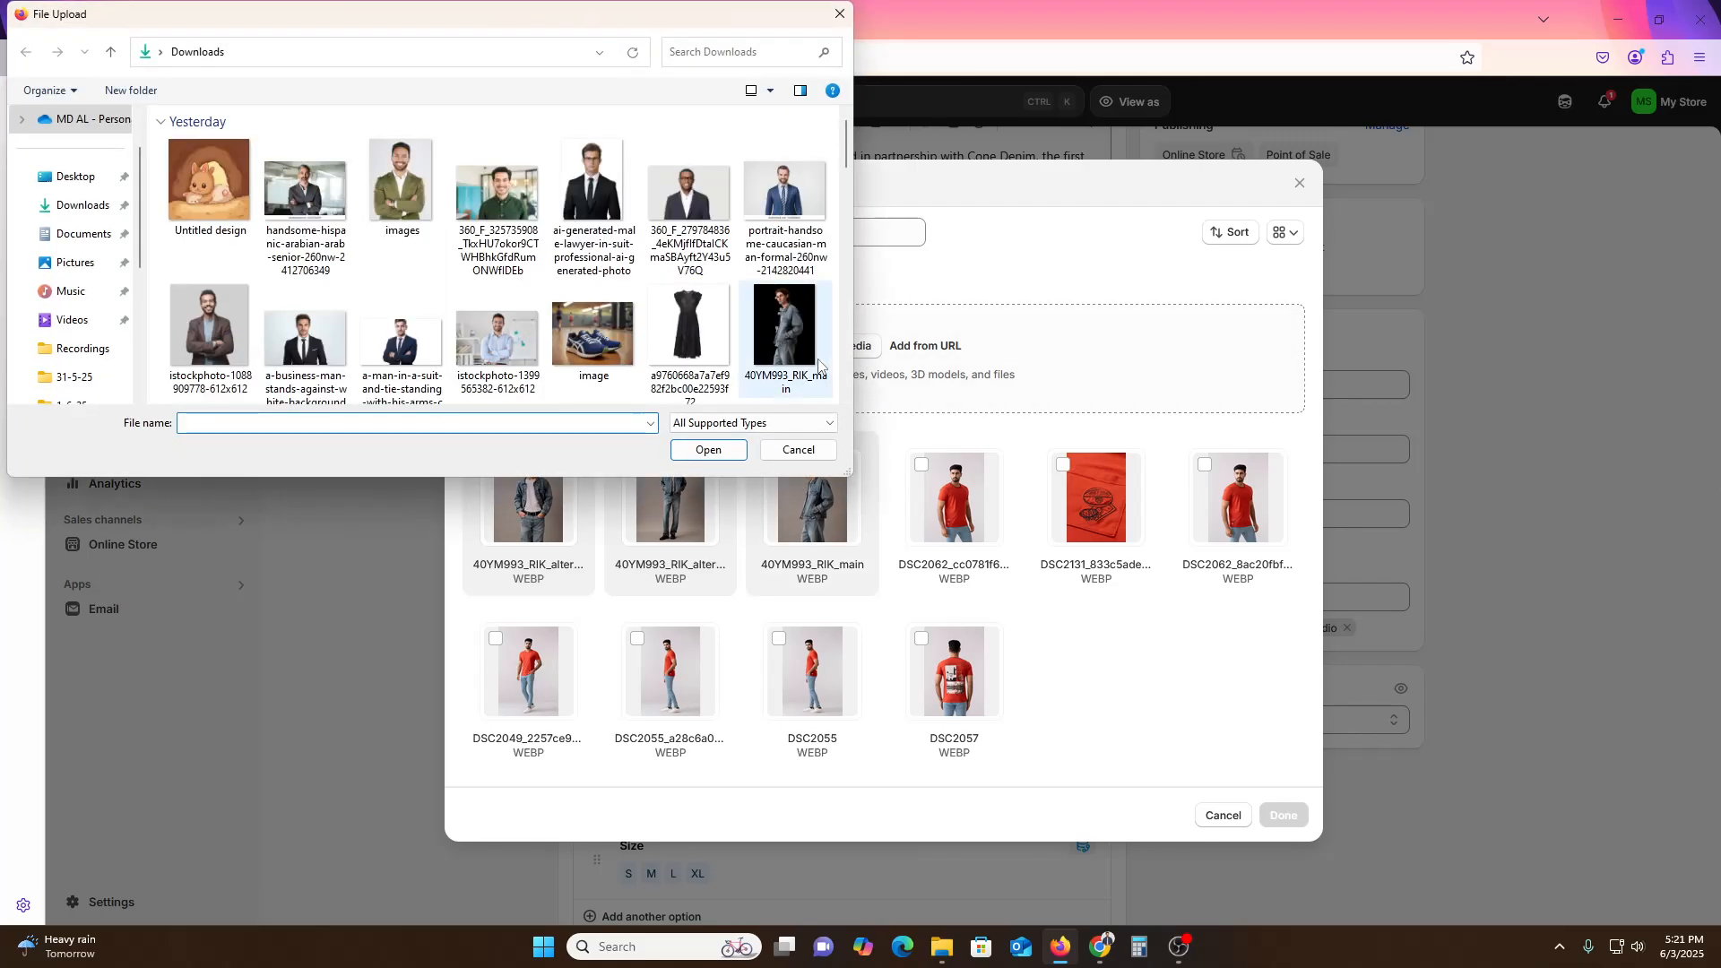
pyautogui.scroll(-1, 679, 269)
pyautogui.scroll(-15, 678, 266)
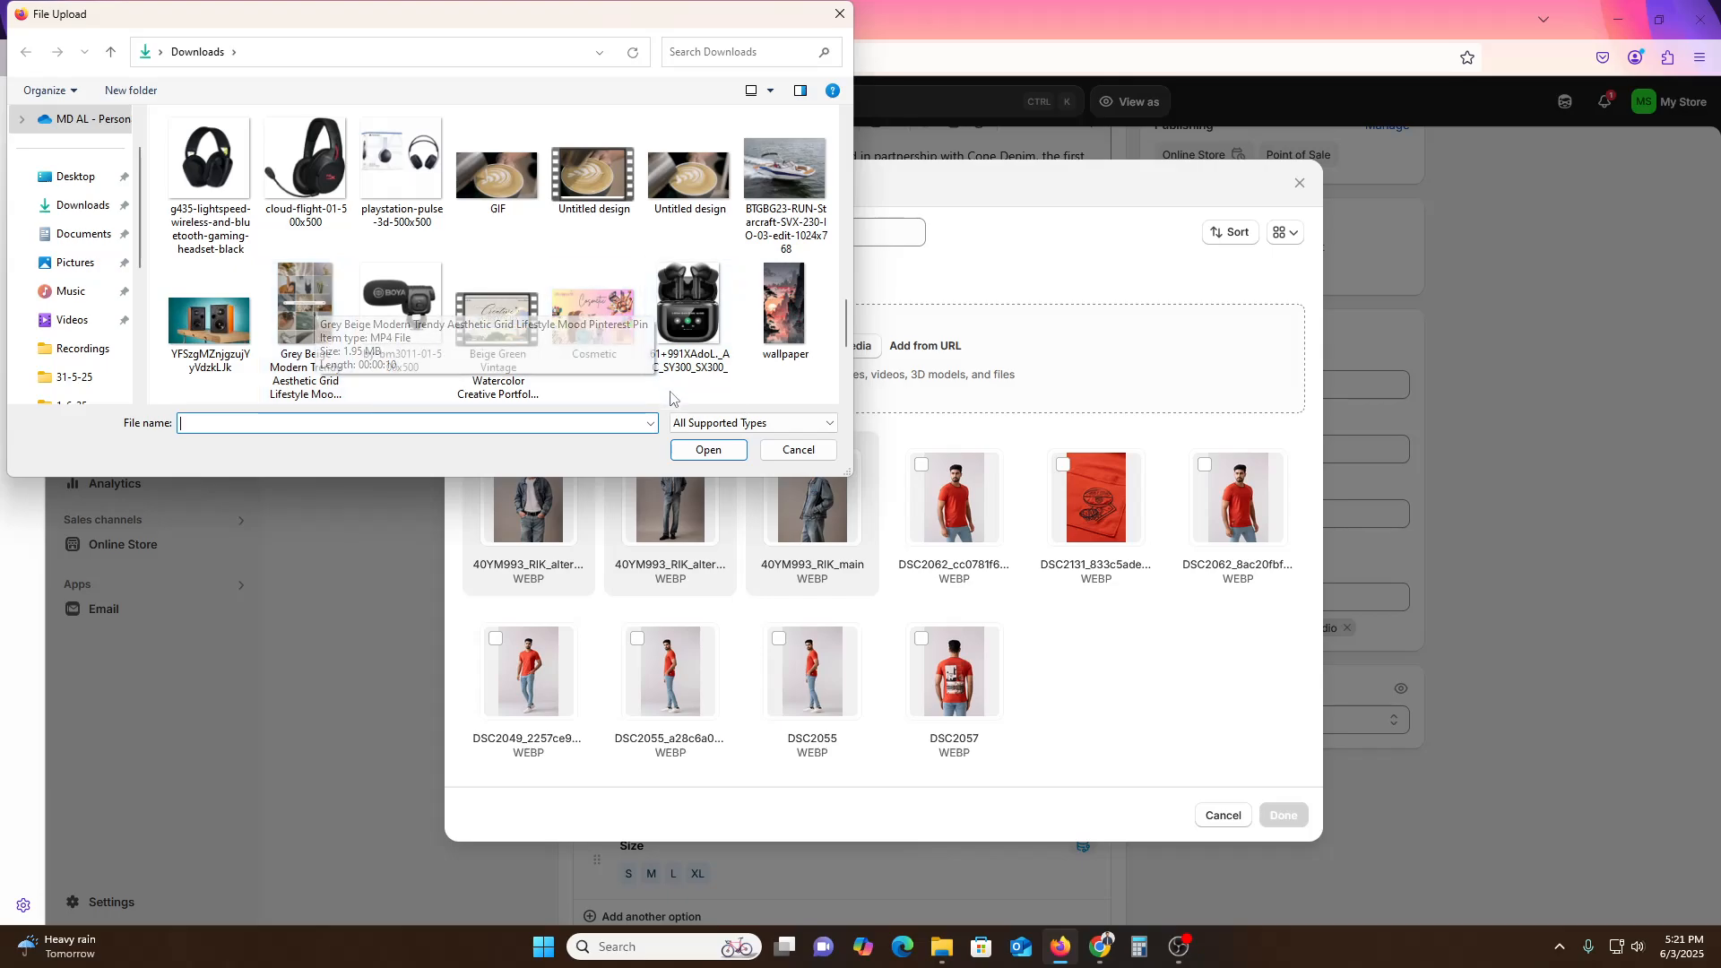
pyautogui.scroll(-1, 477, 318)
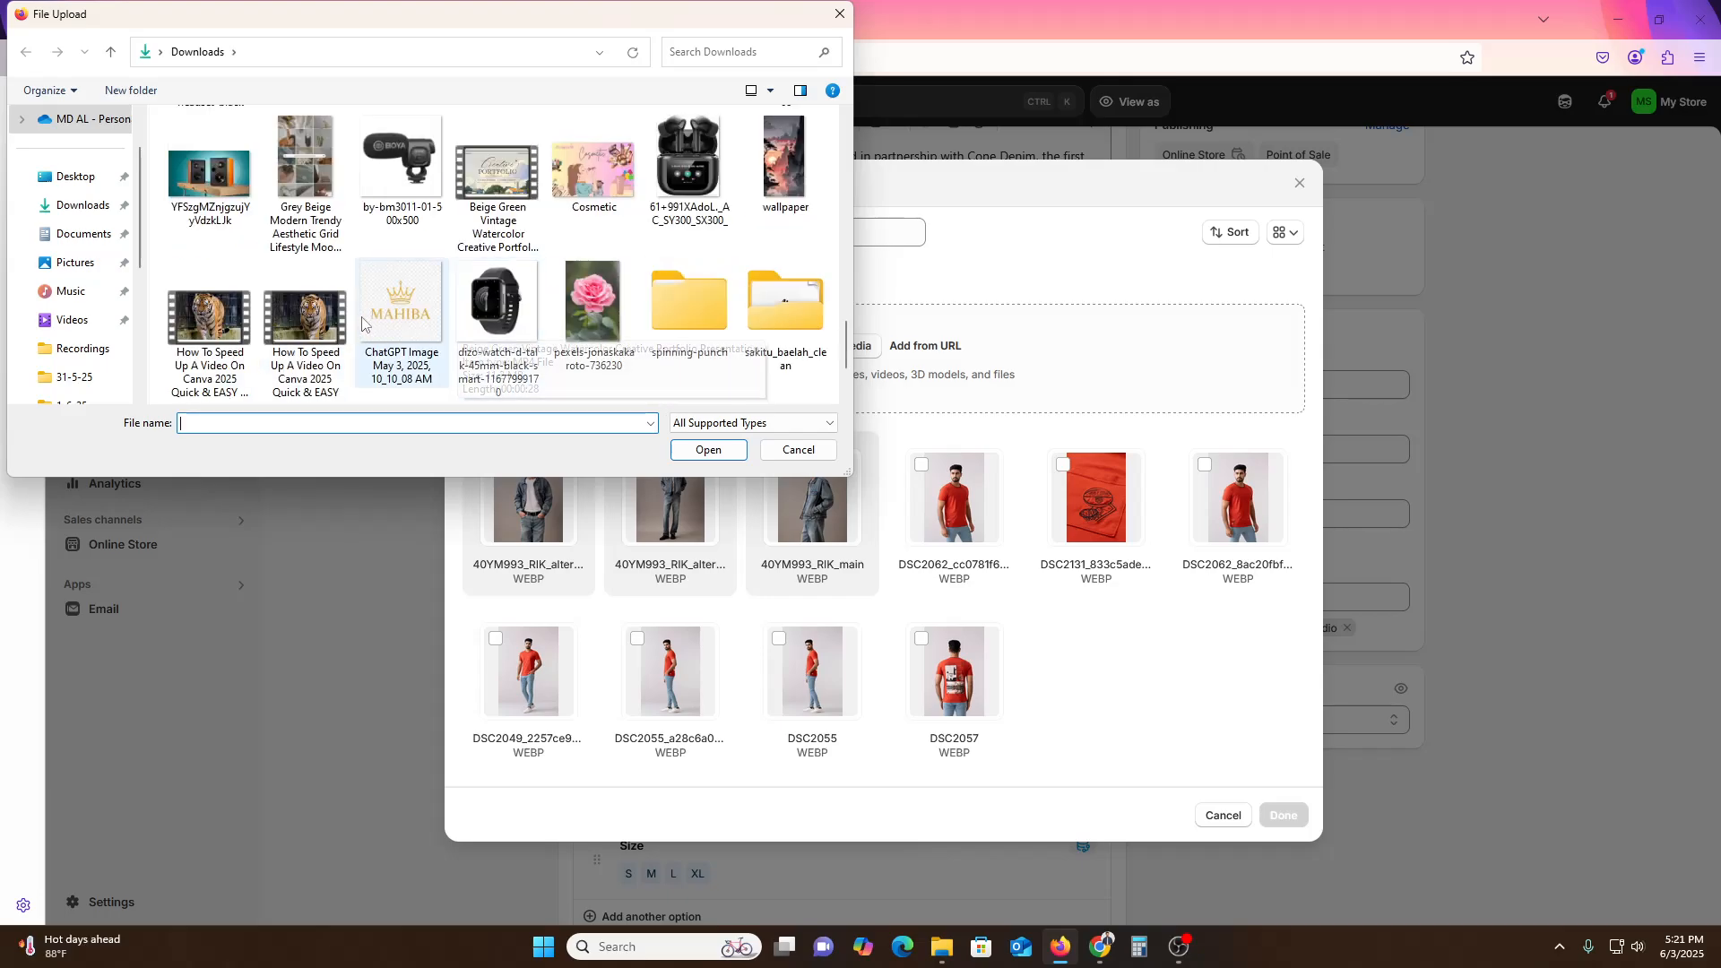
pyautogui.doubleClick(269, 235)
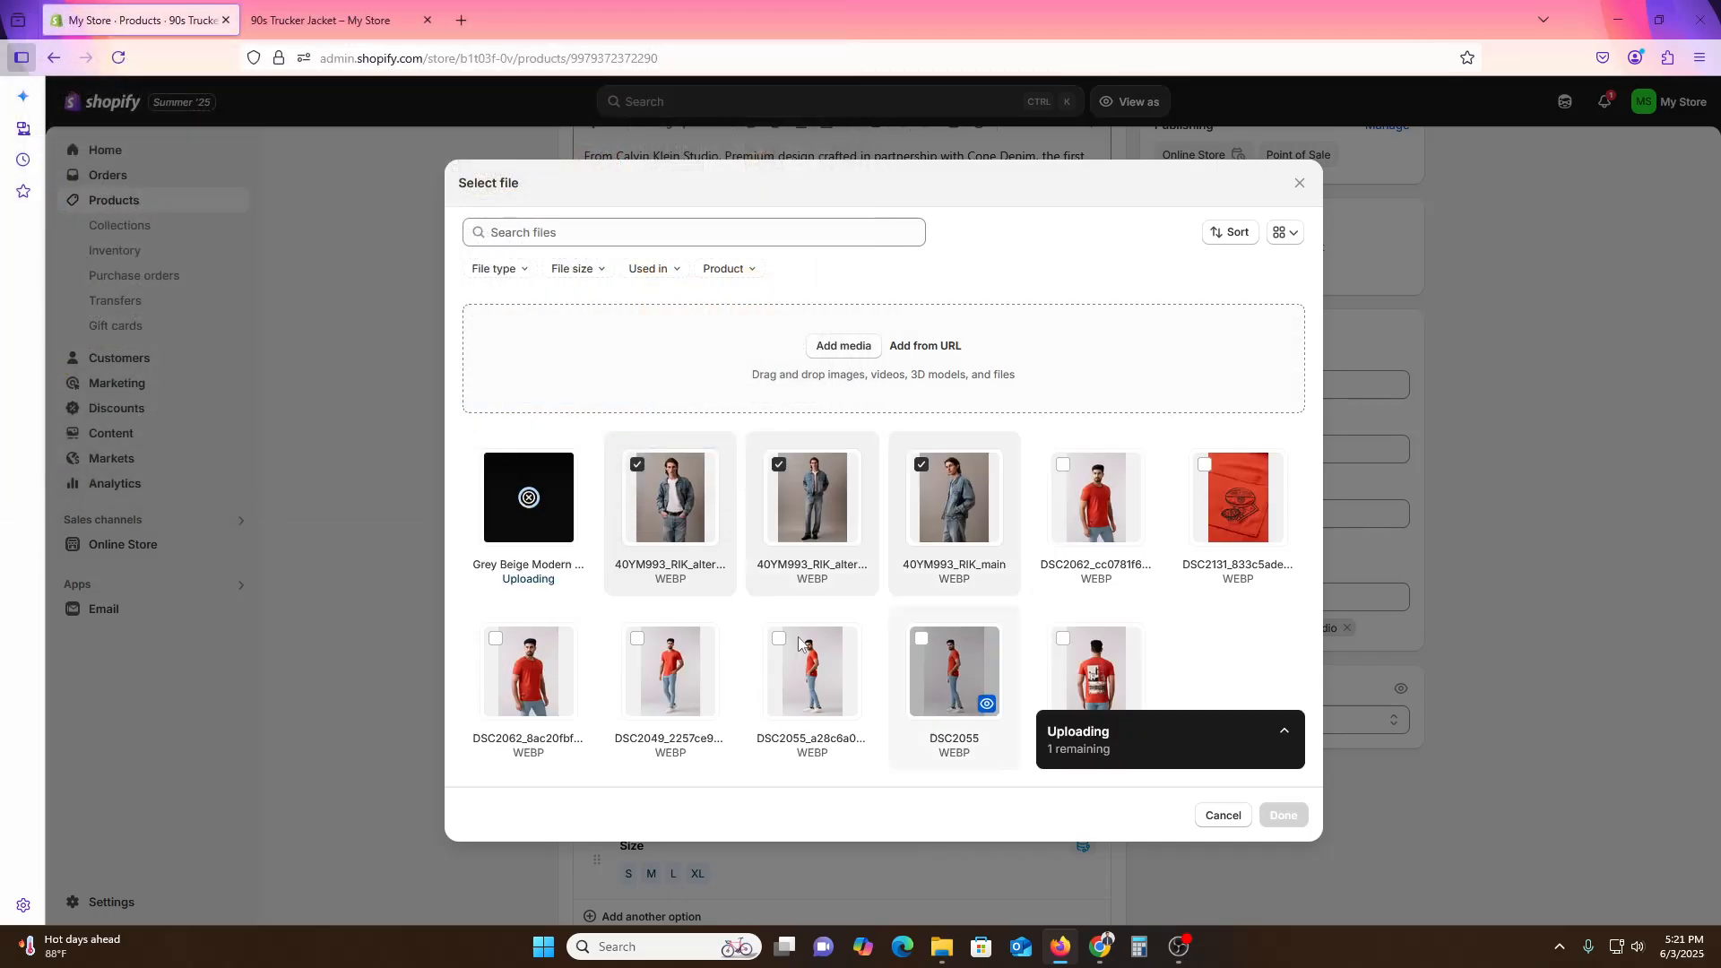
# Look through the Downloads folder in File Explorer for a media file, and close the product's file selection without adding anything.
pyautogui.click(941, 947)
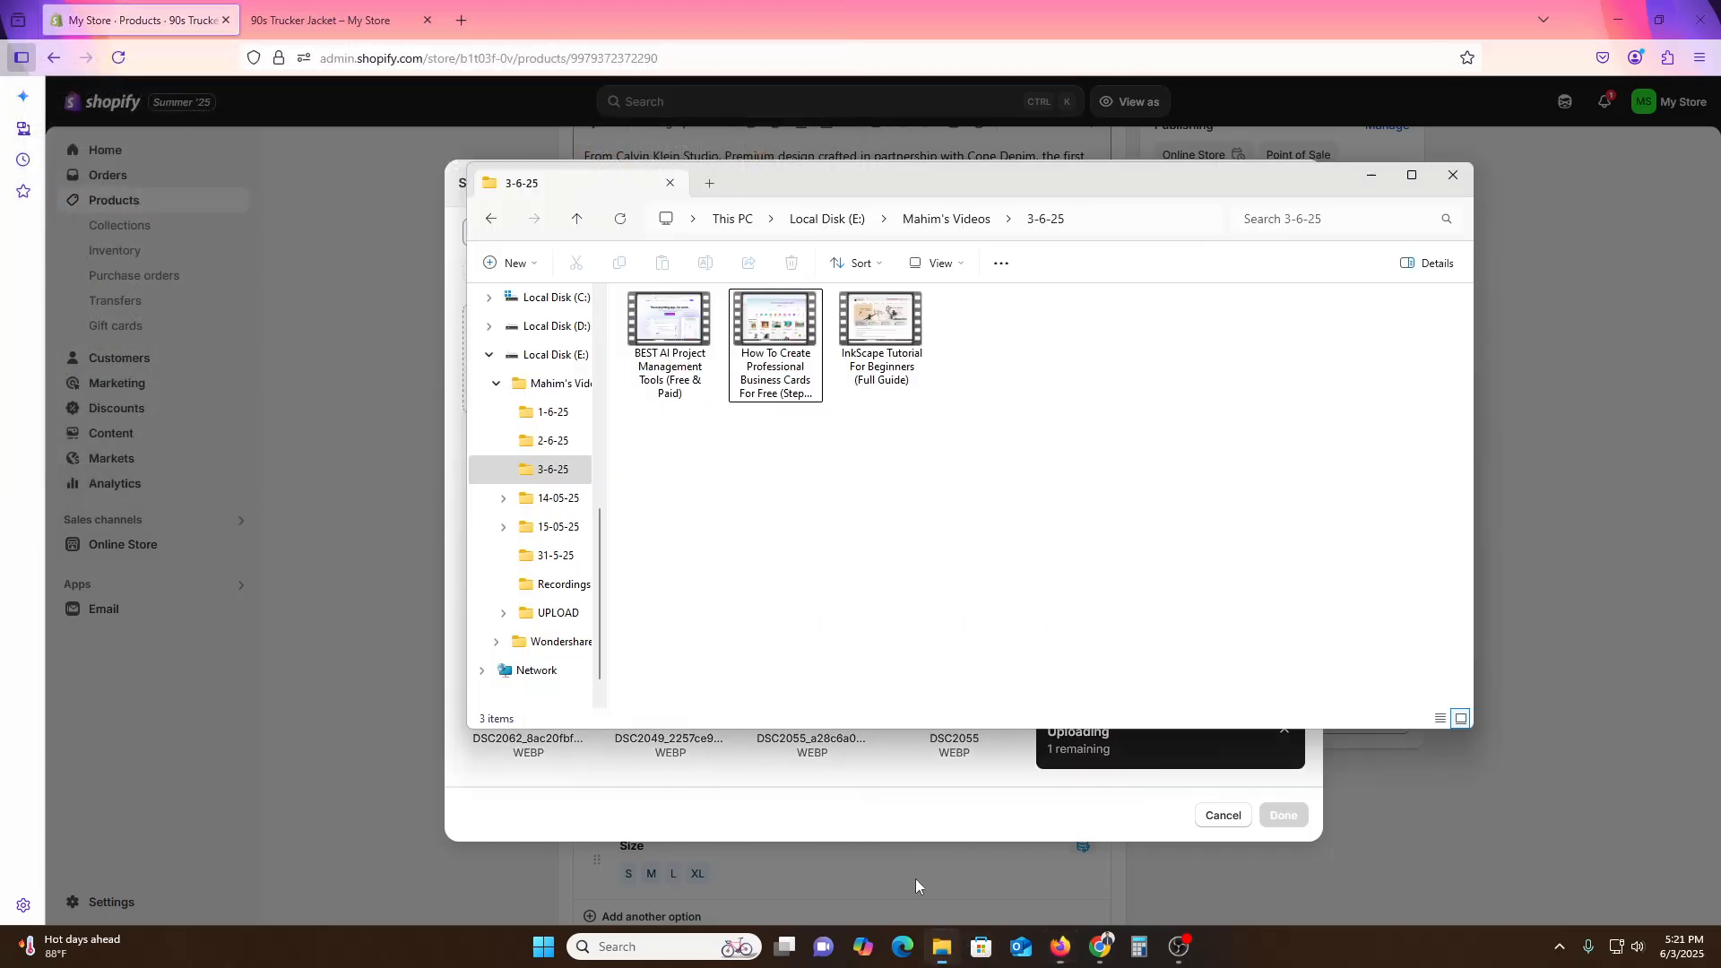
pyautogui.click(543, 359)
pyautogui.scroll(5, 538, 403)
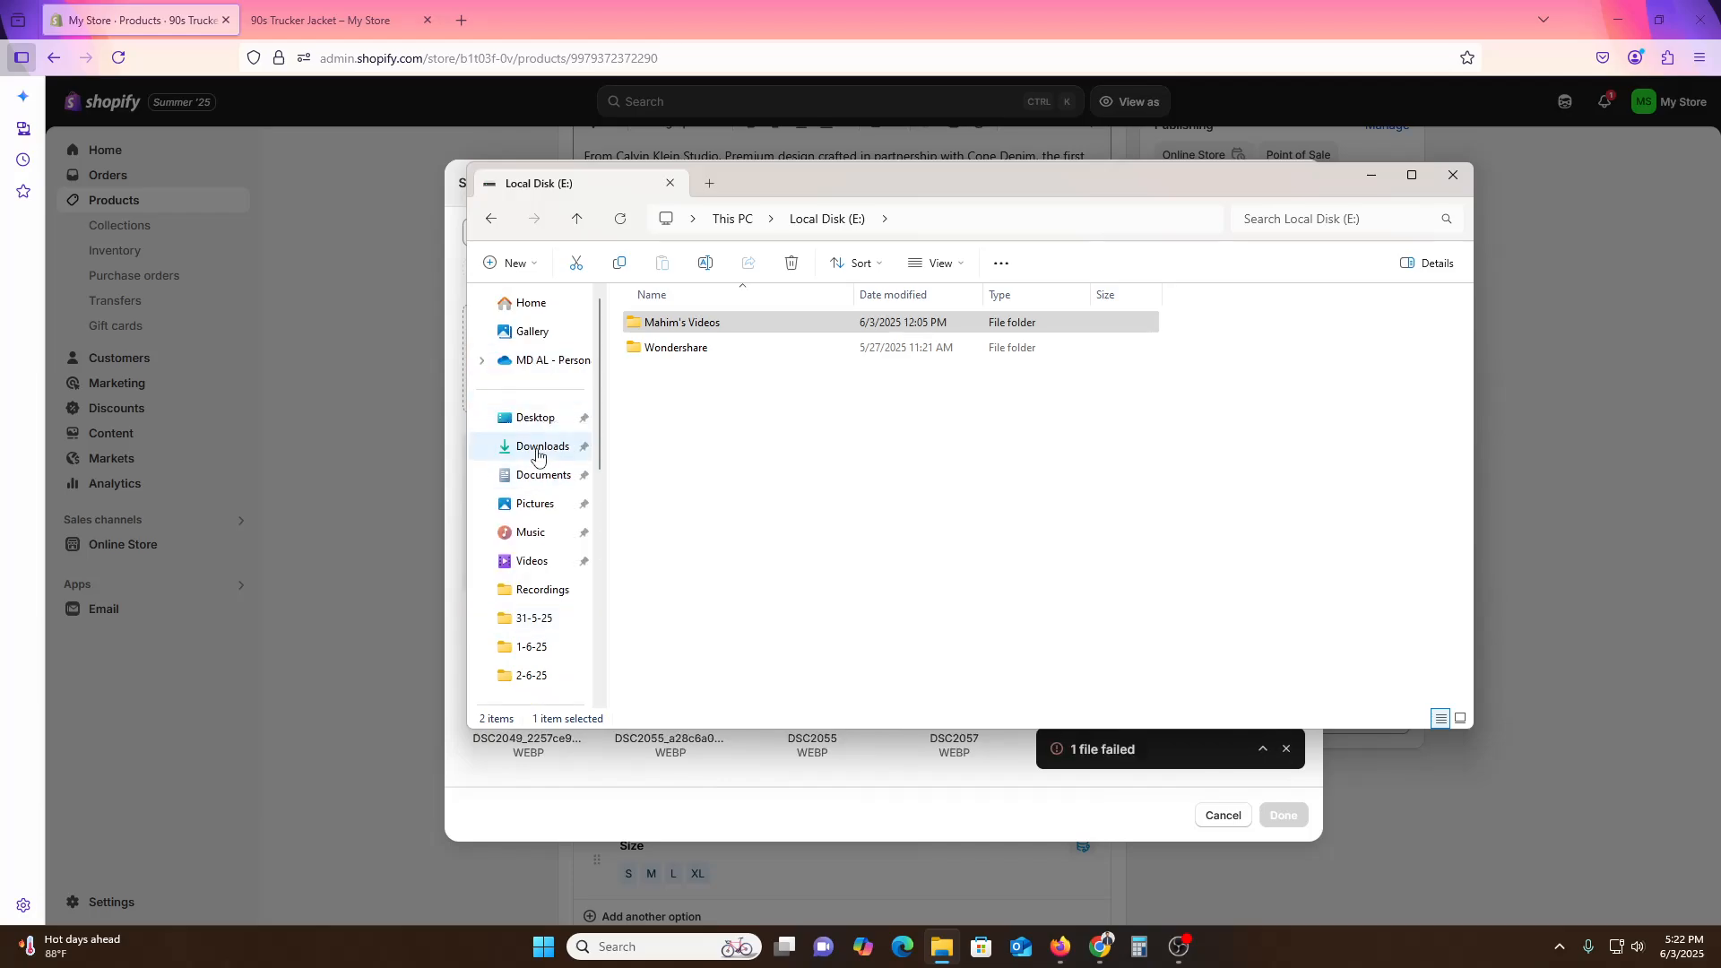
pyautogui.click(542, 445)
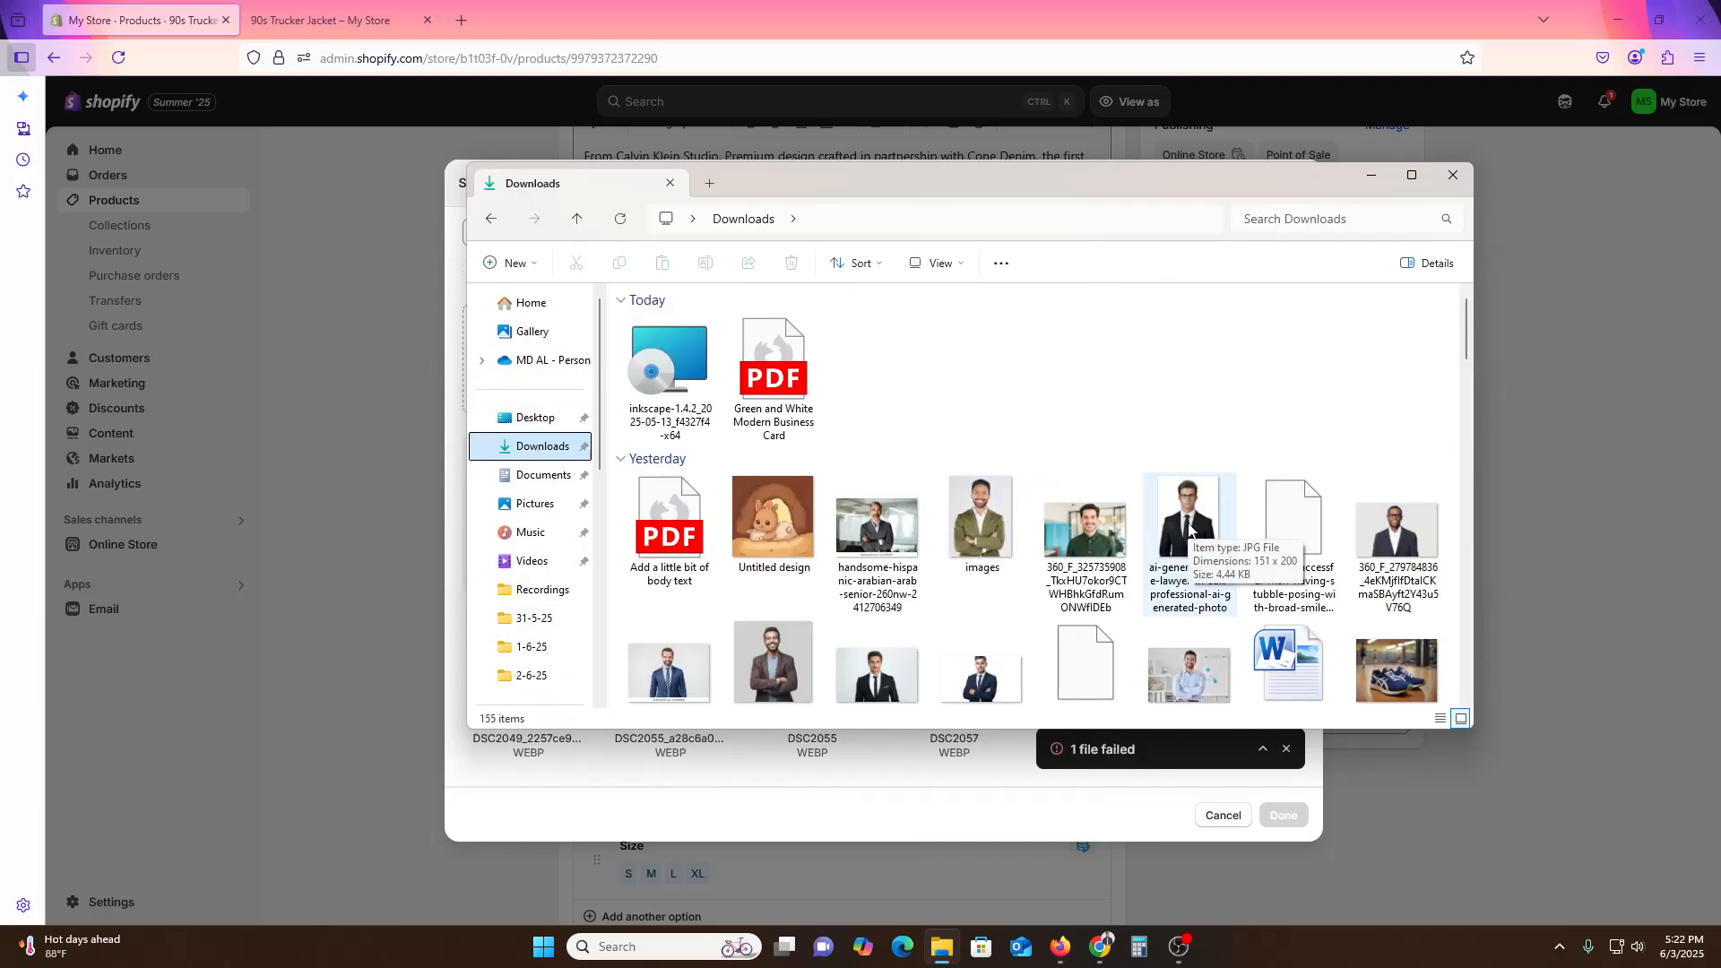
pyautogui.scroll(-2, 1189, 530)
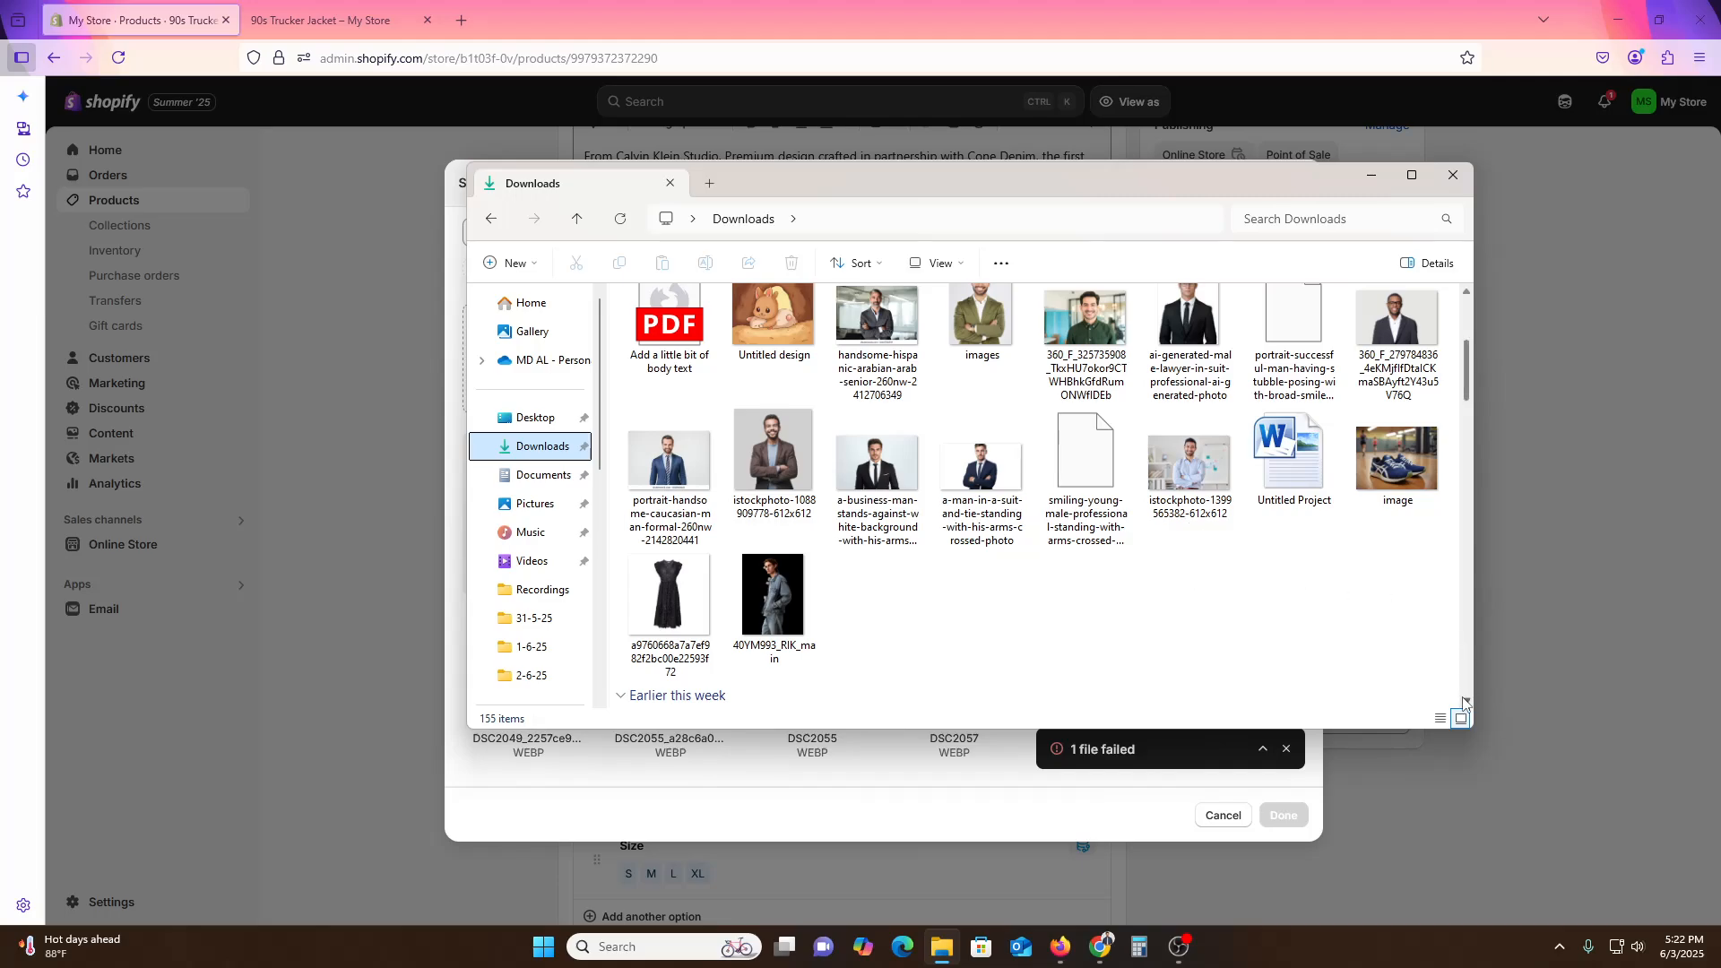
pyautogui.scroll(-6, 1470, 701)
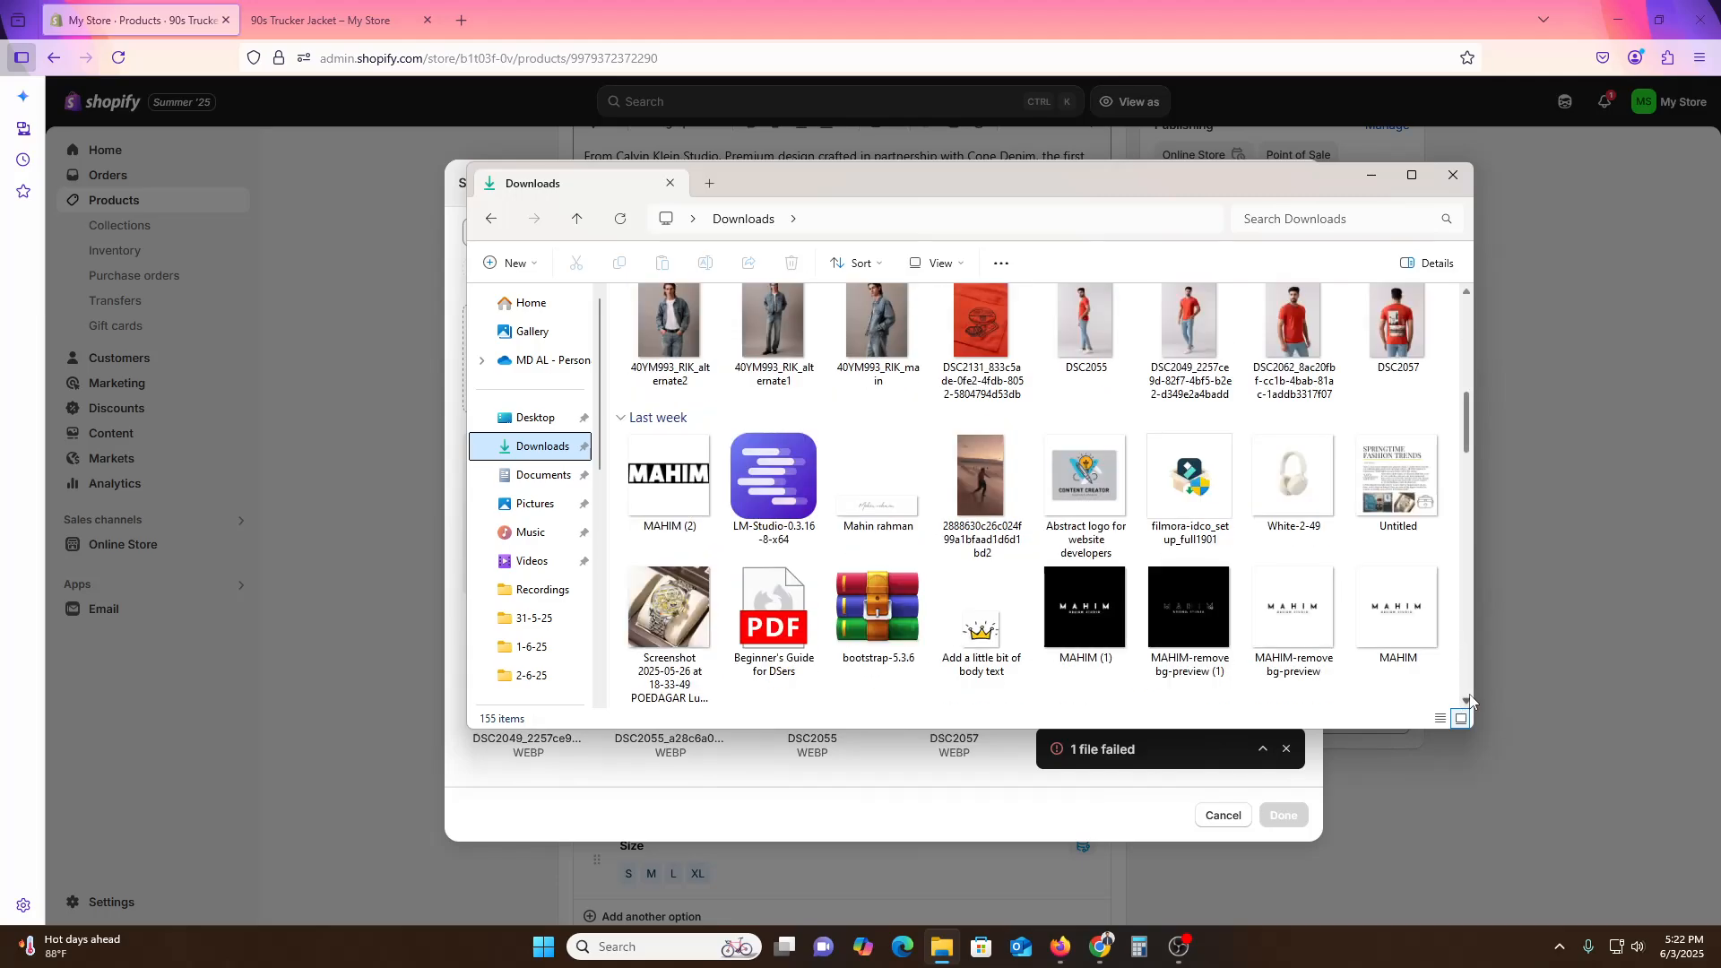
pyautogui.click(977, 325)
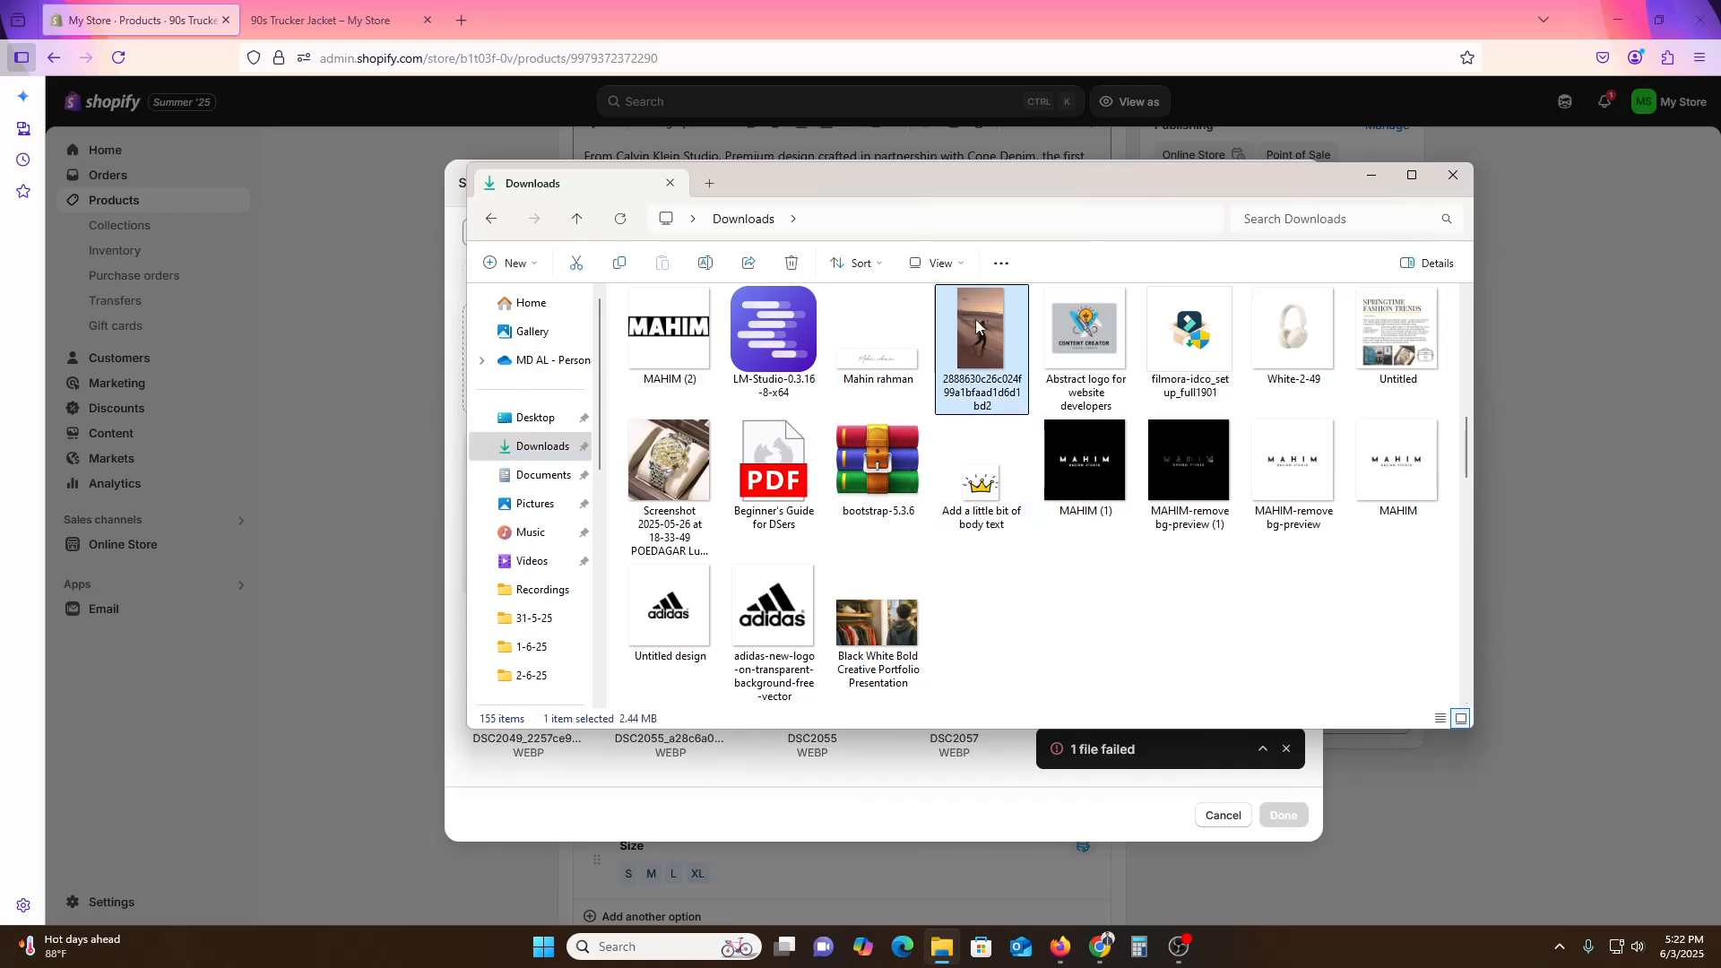
pyautogui.click(1375, 181)
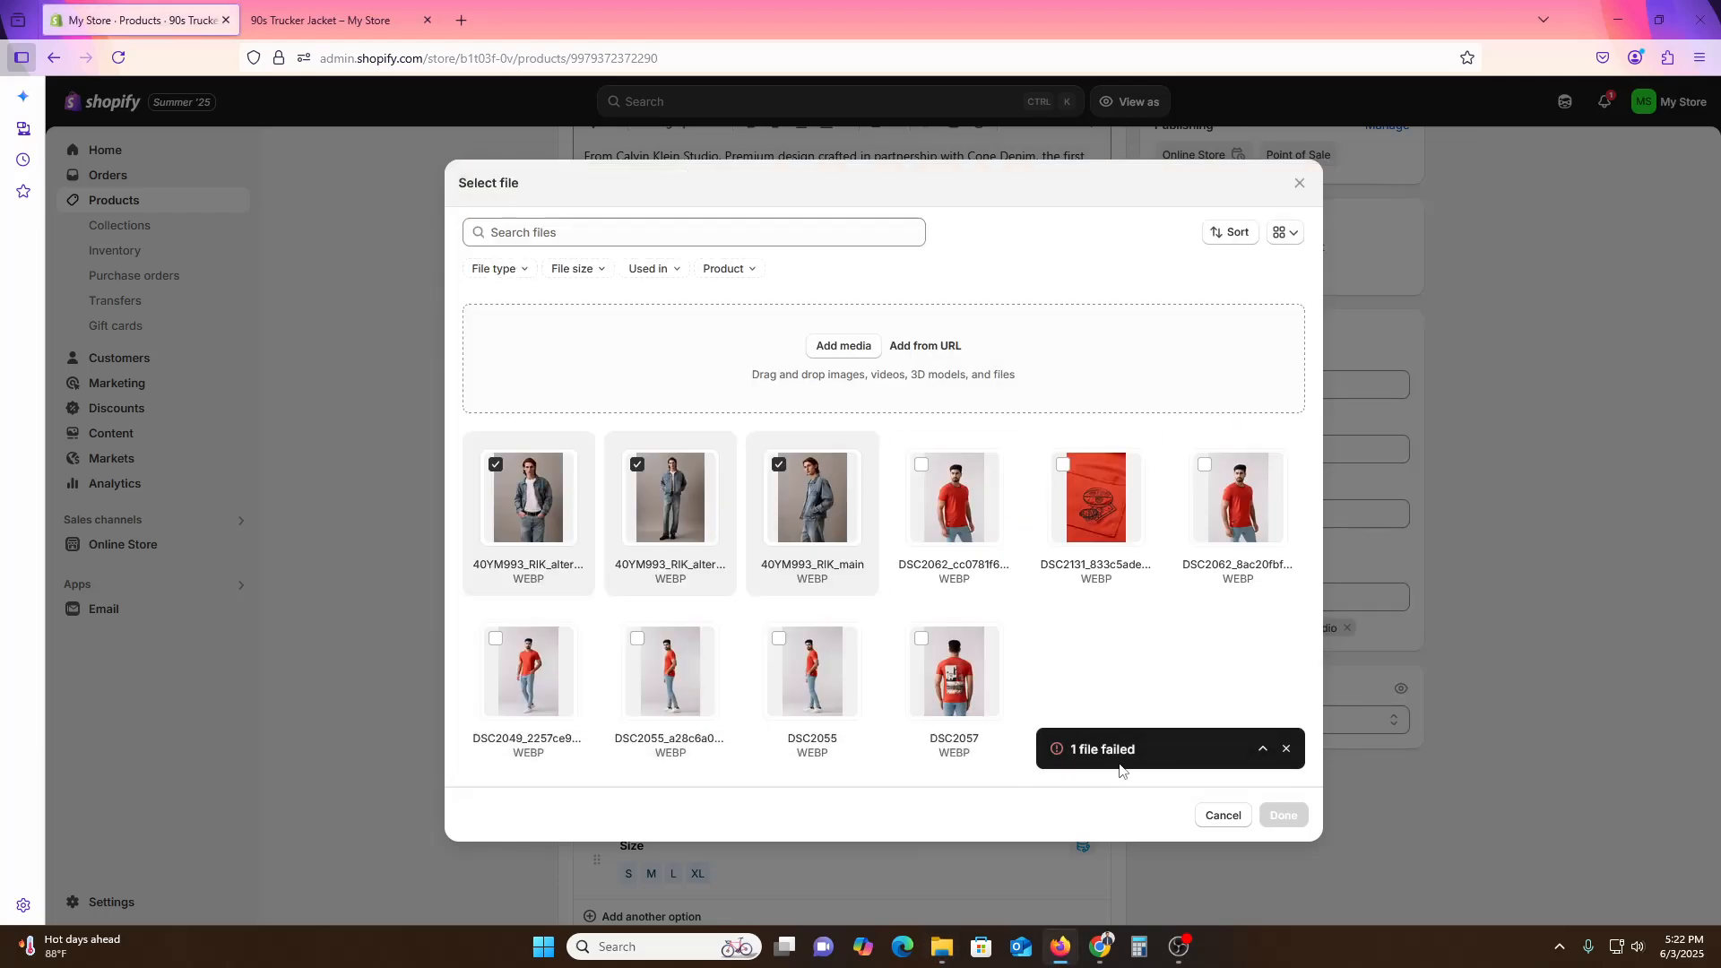
pyautogui.click(1287, 749)
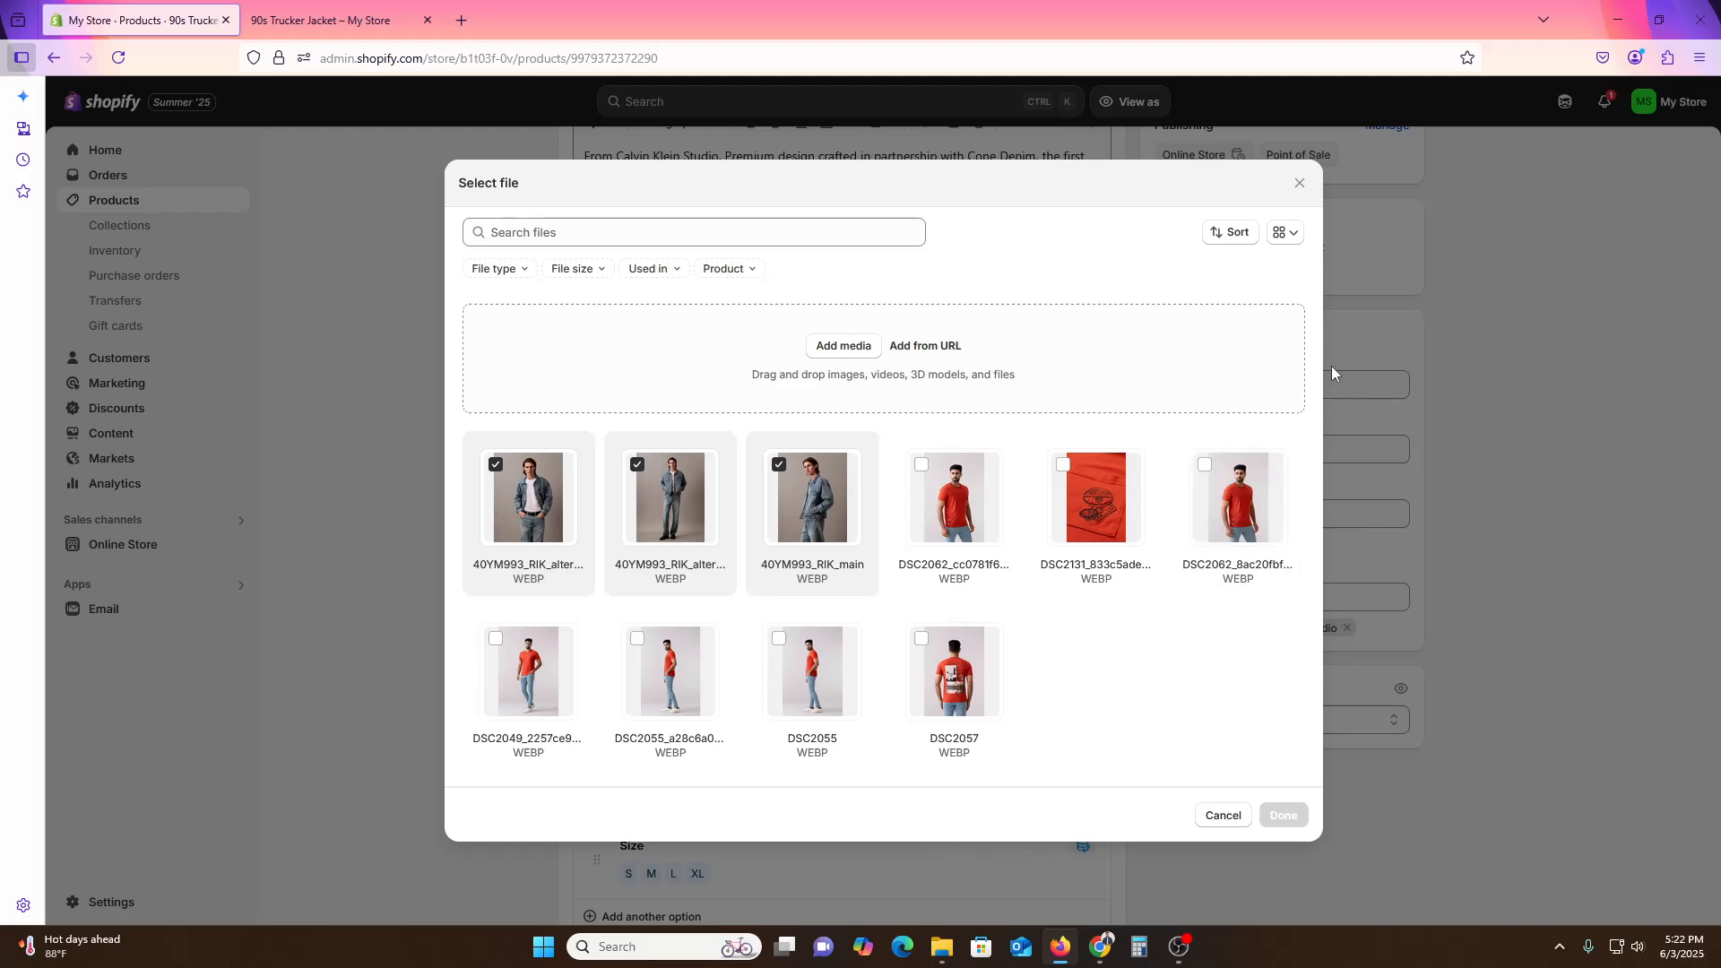
pyautogui.click(1299, 183)
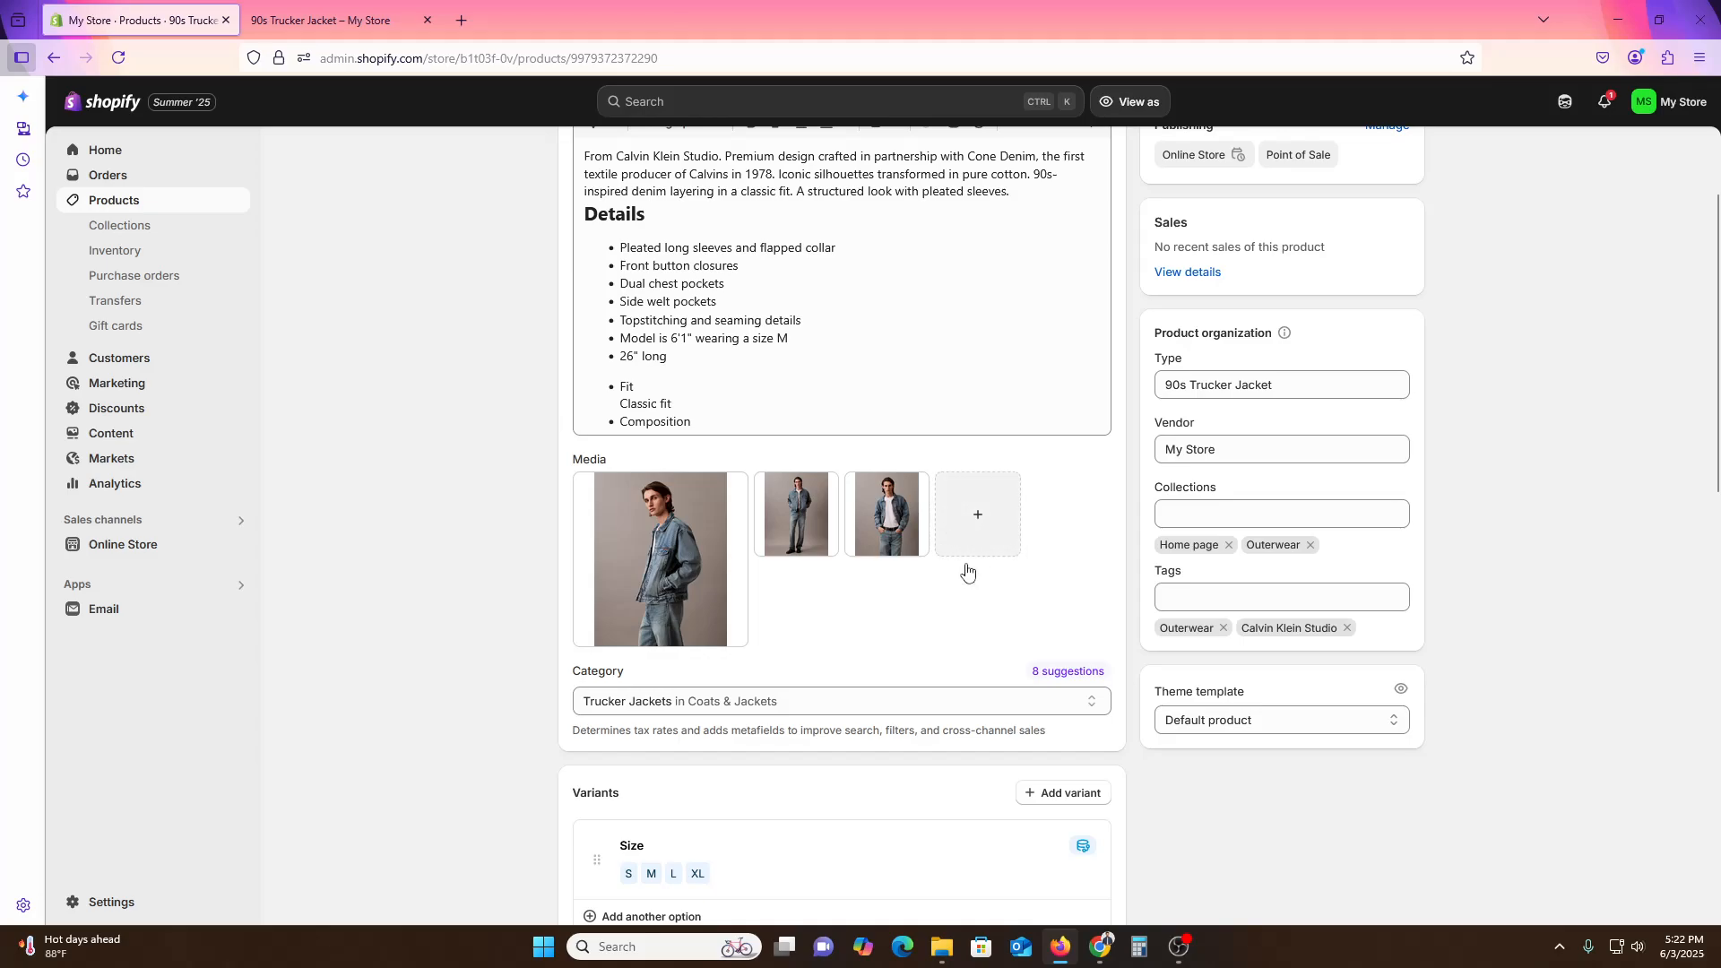
# Review the jacket's variants, category metafields and search engine listing, and return to the home page in the storefront preview.
pyautogui.scroll(-3, 974, 645)
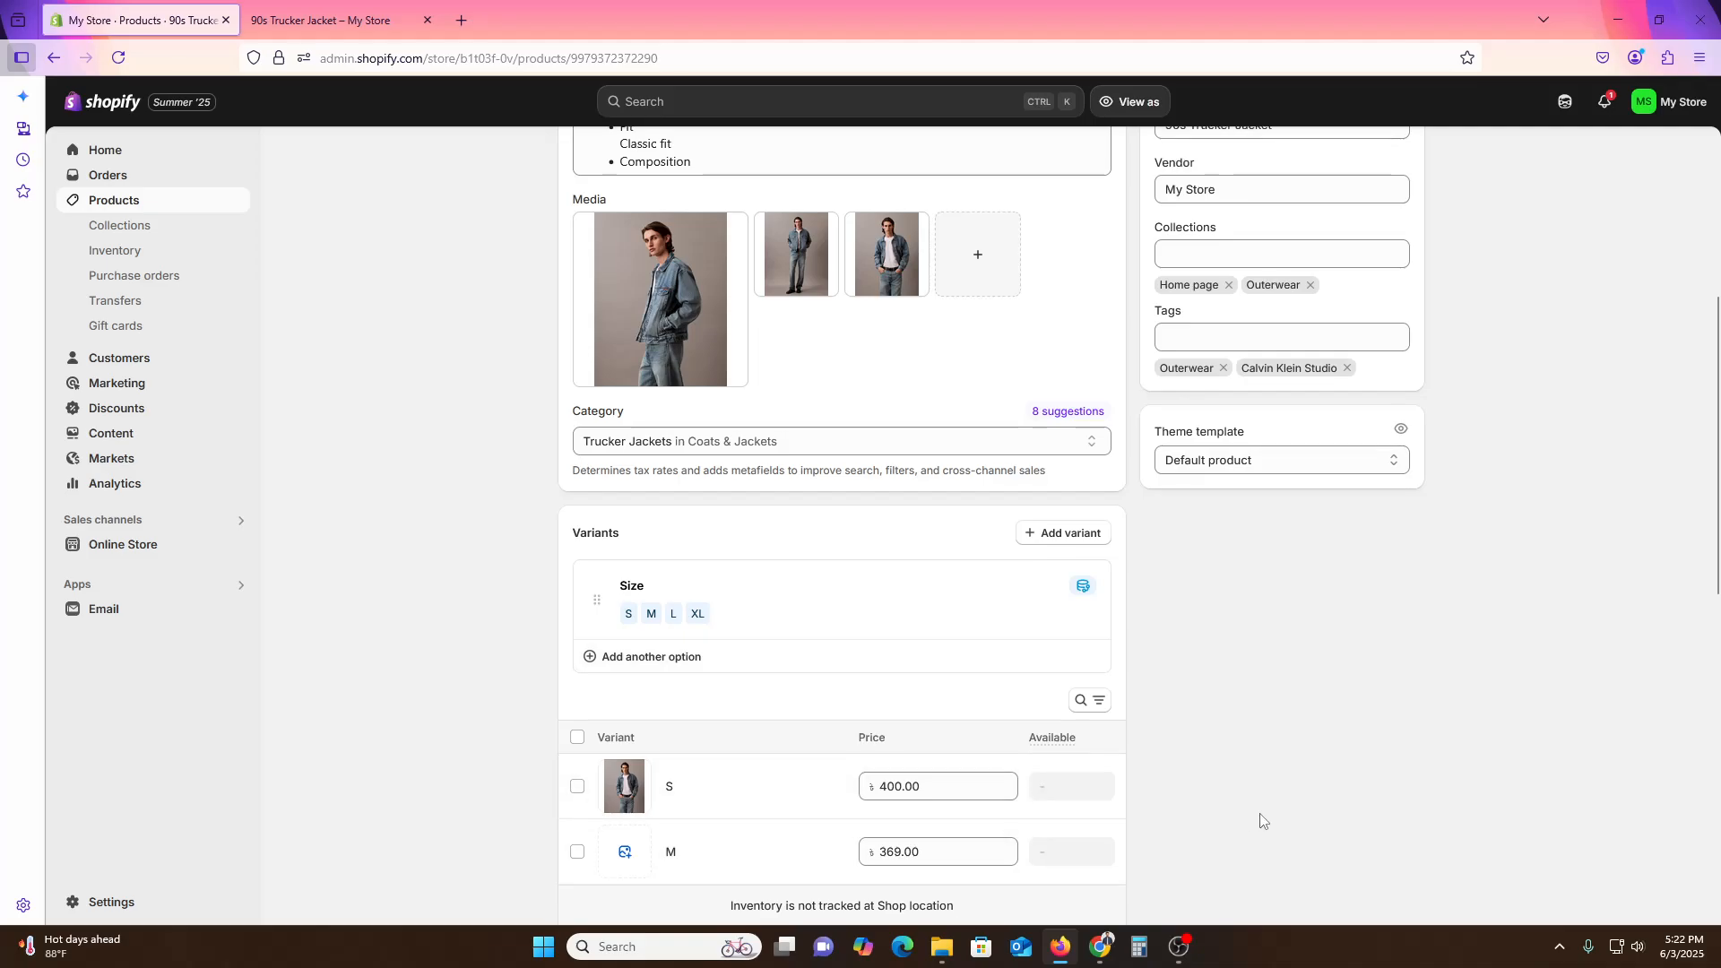
pyautogui.scroll(-4, 1282, 815)
pyautogui.scroll(-4, 1307, 816)
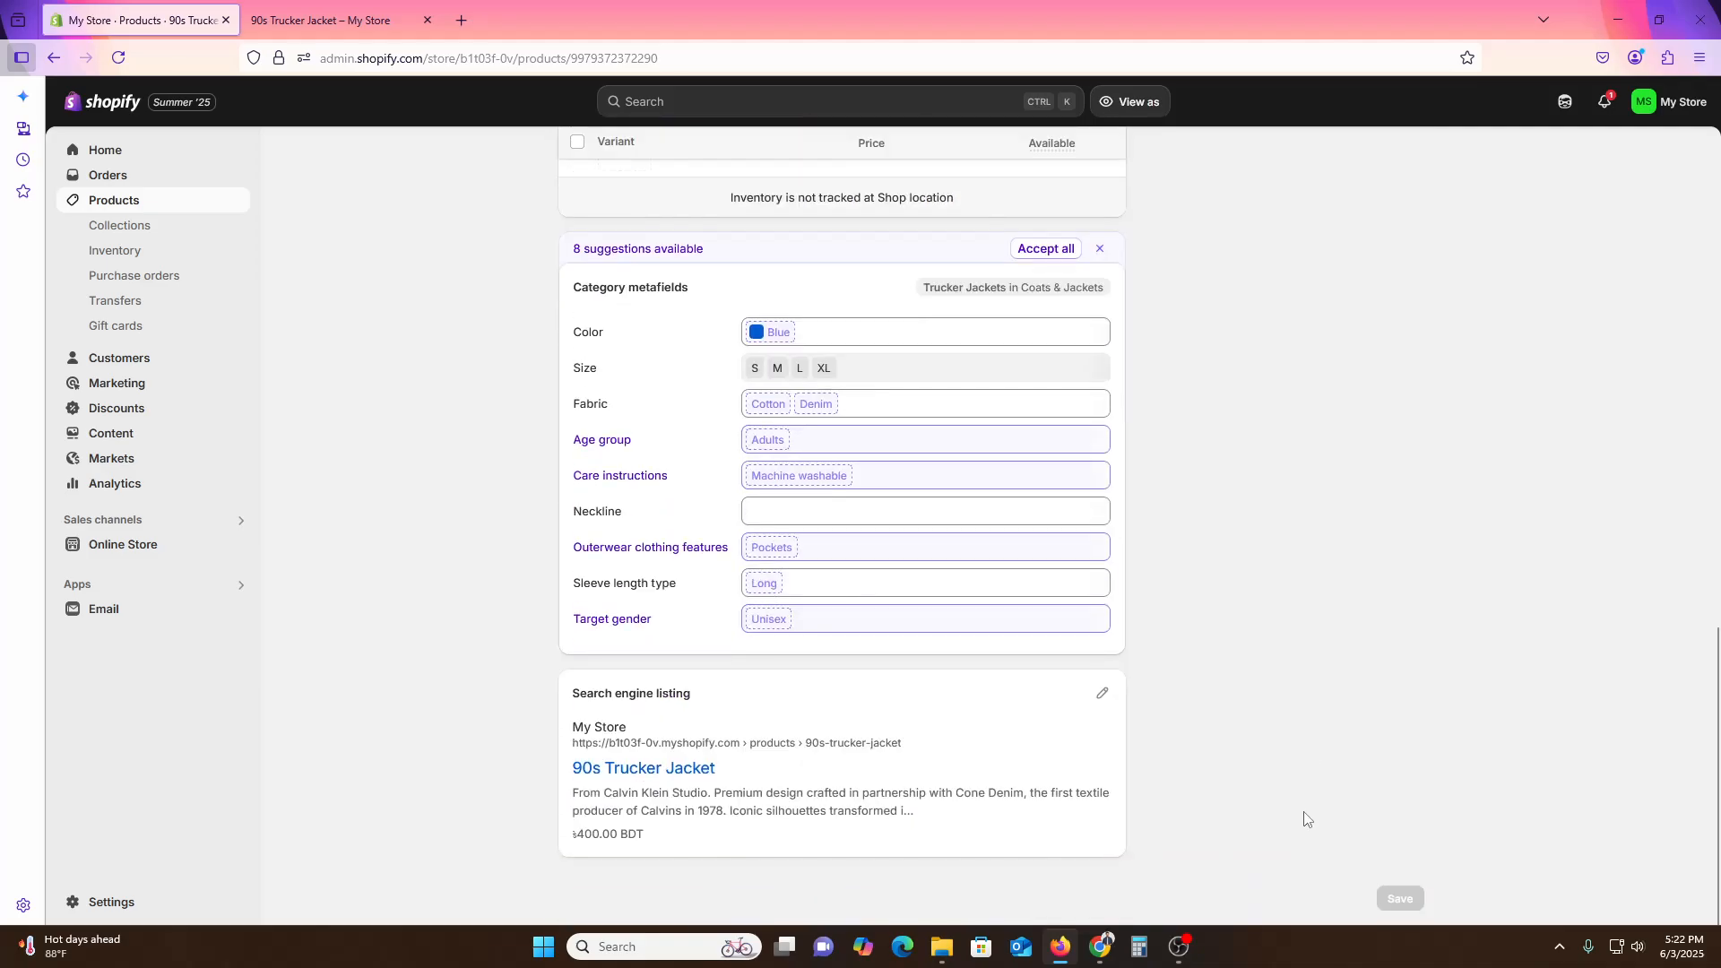
pyautogui.scroll(10, 1305, 818)
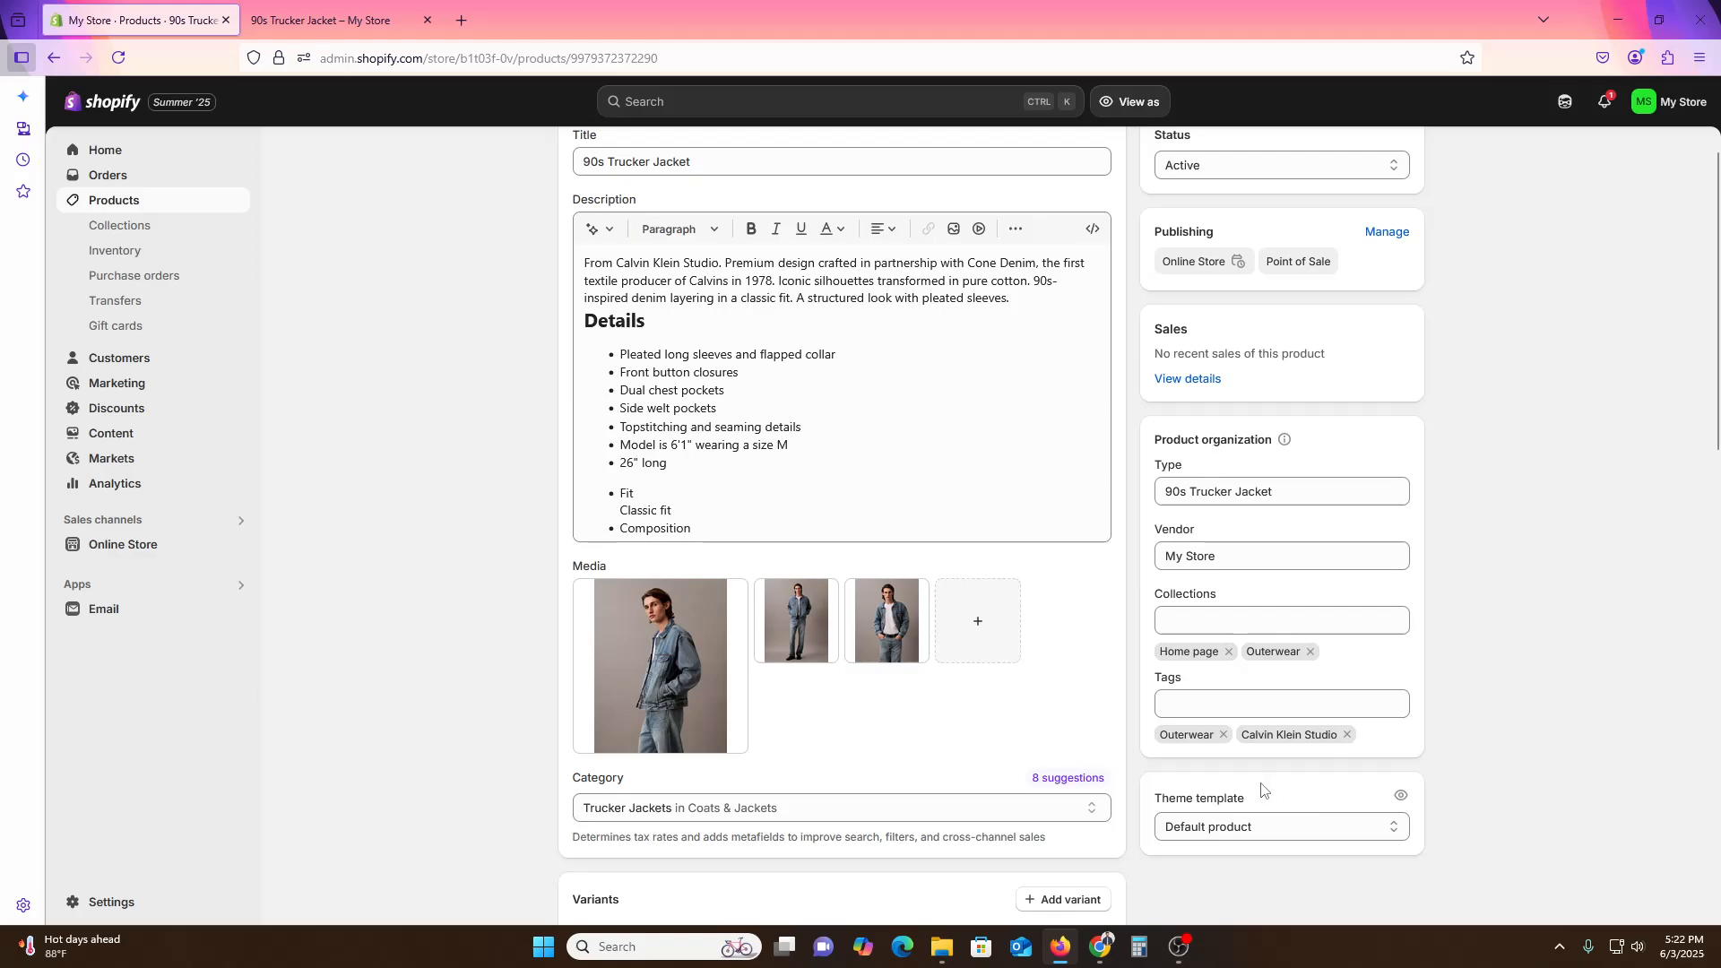
pyautogui.scroll(1, 1264, 787)
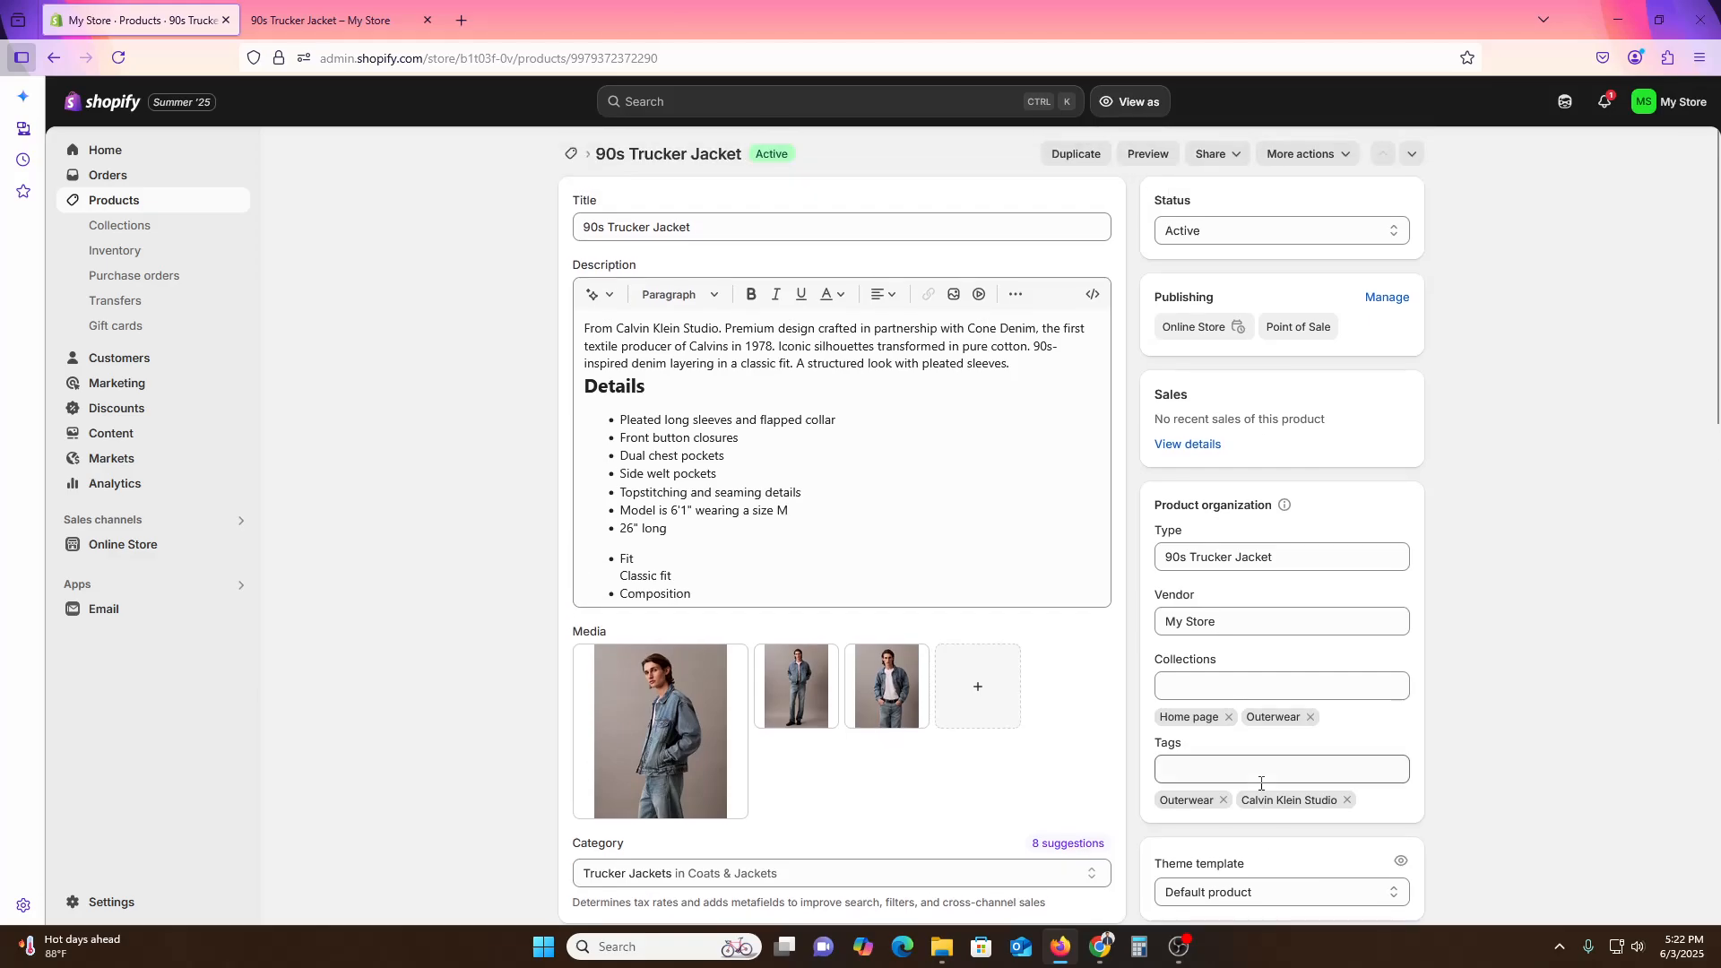
pyautogui.click(388, 13)
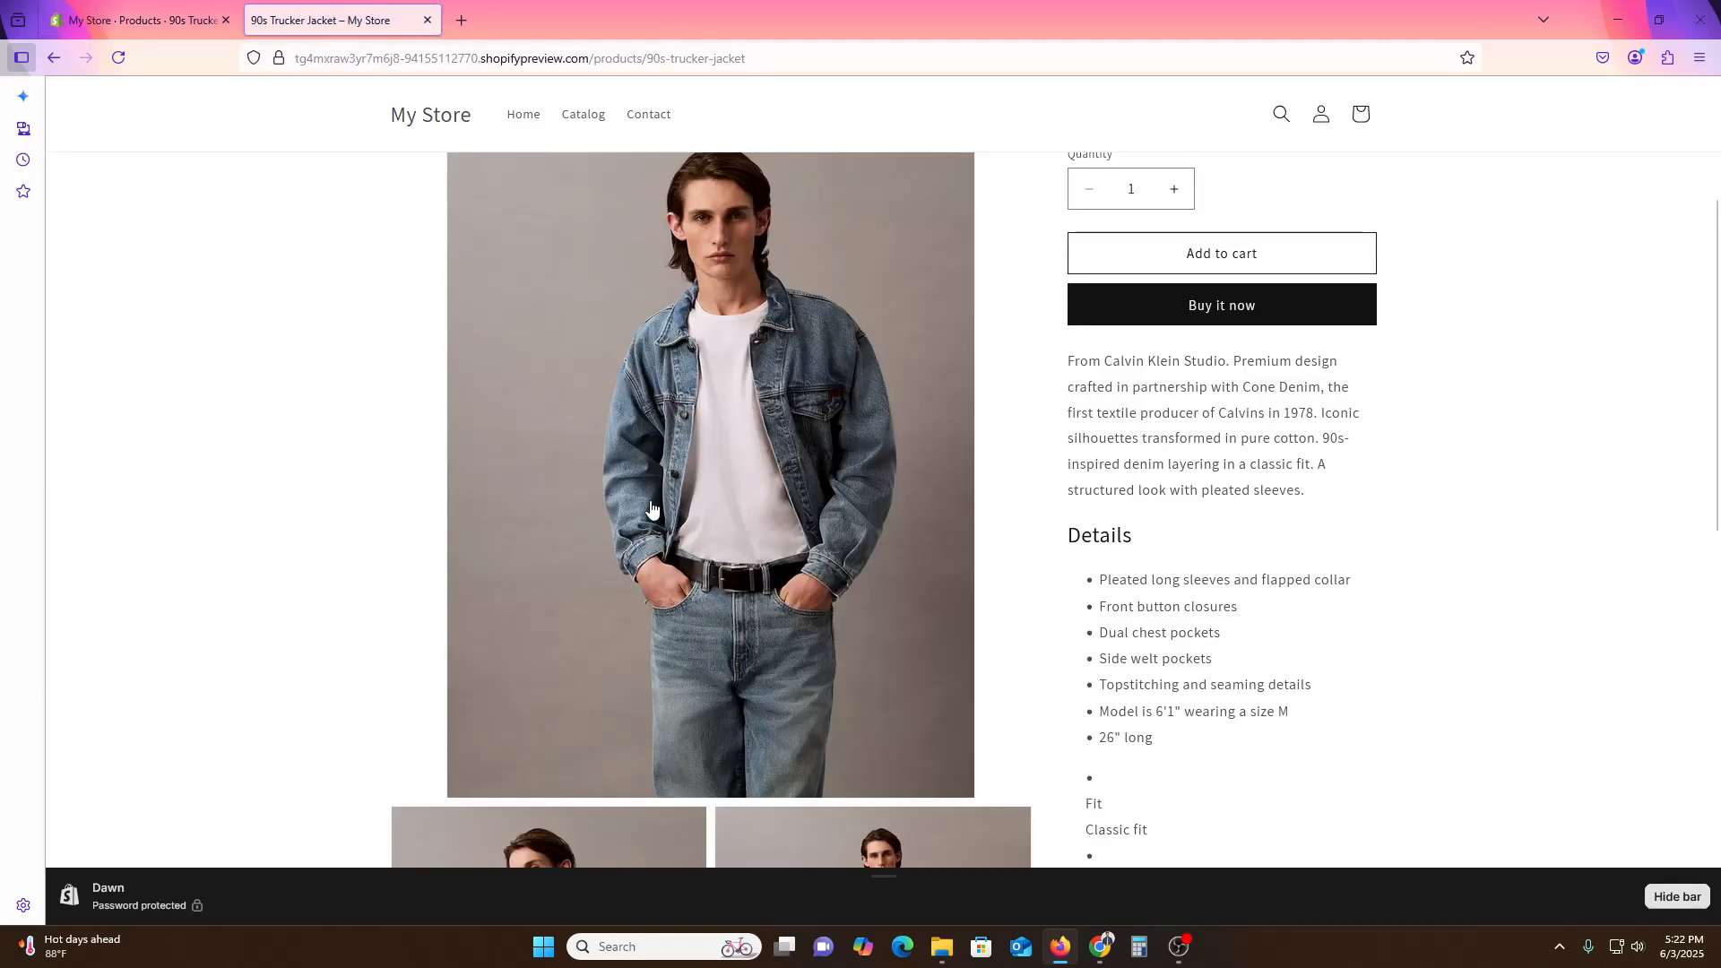
pyautogui.click(399, 116)
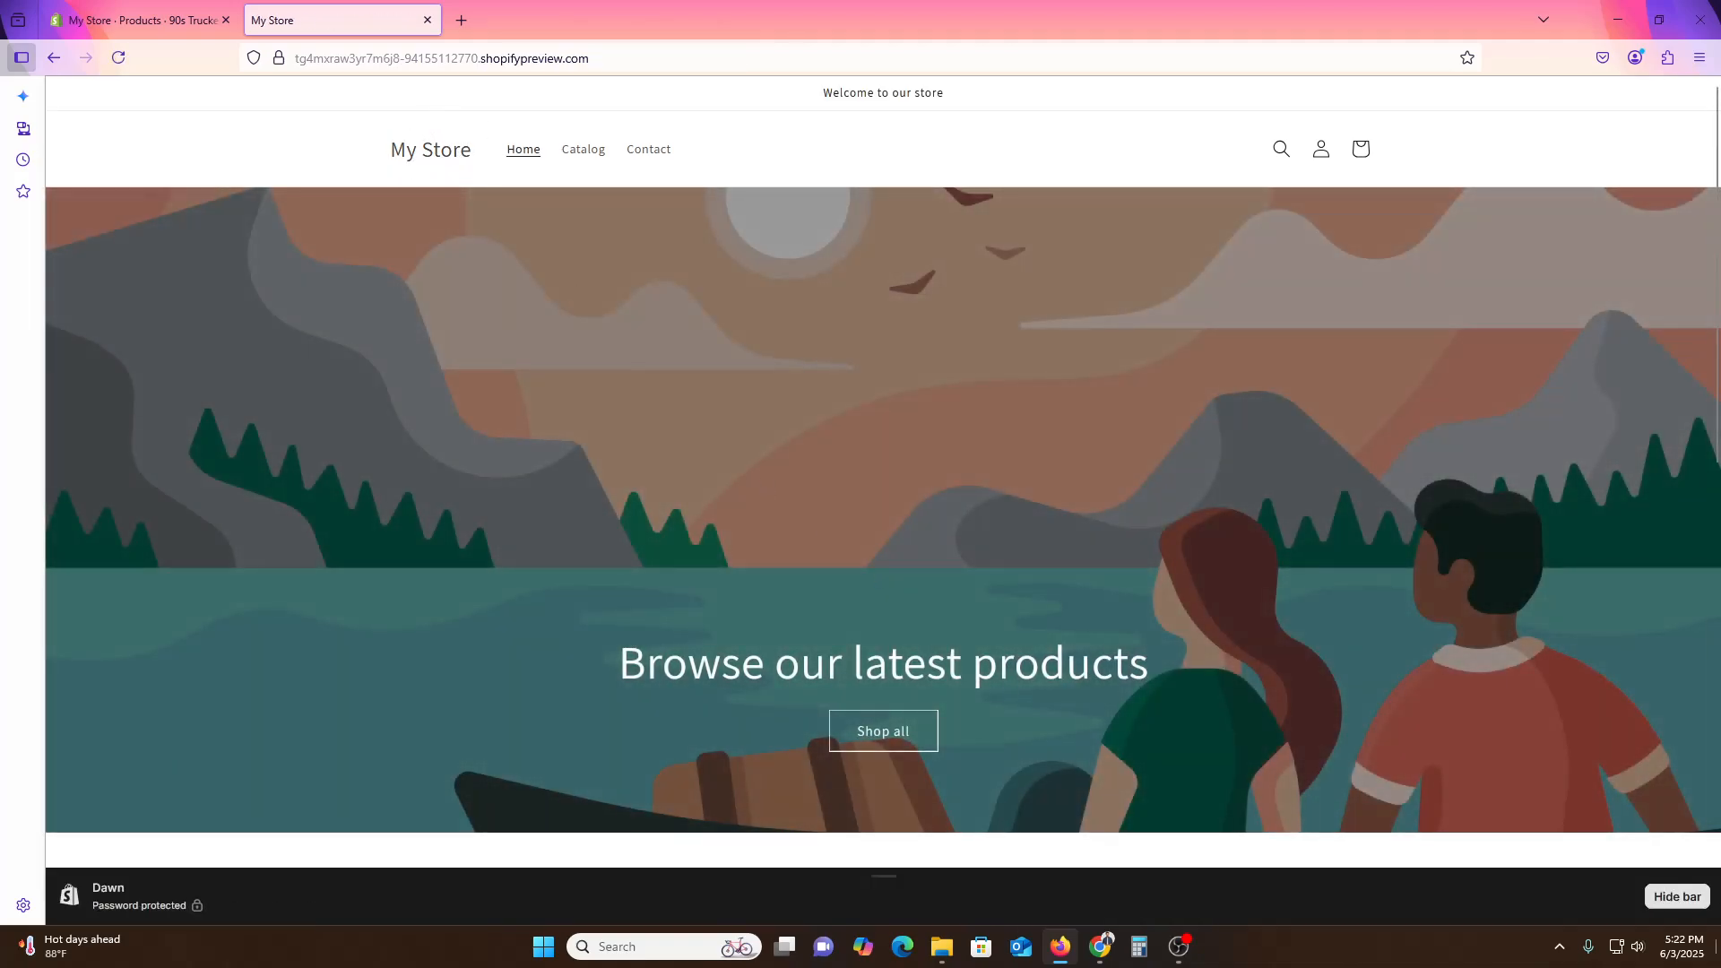
# Open the Dawn theme of the online store for customization and look over its home page sections.
pyautogui.click(134, 20)
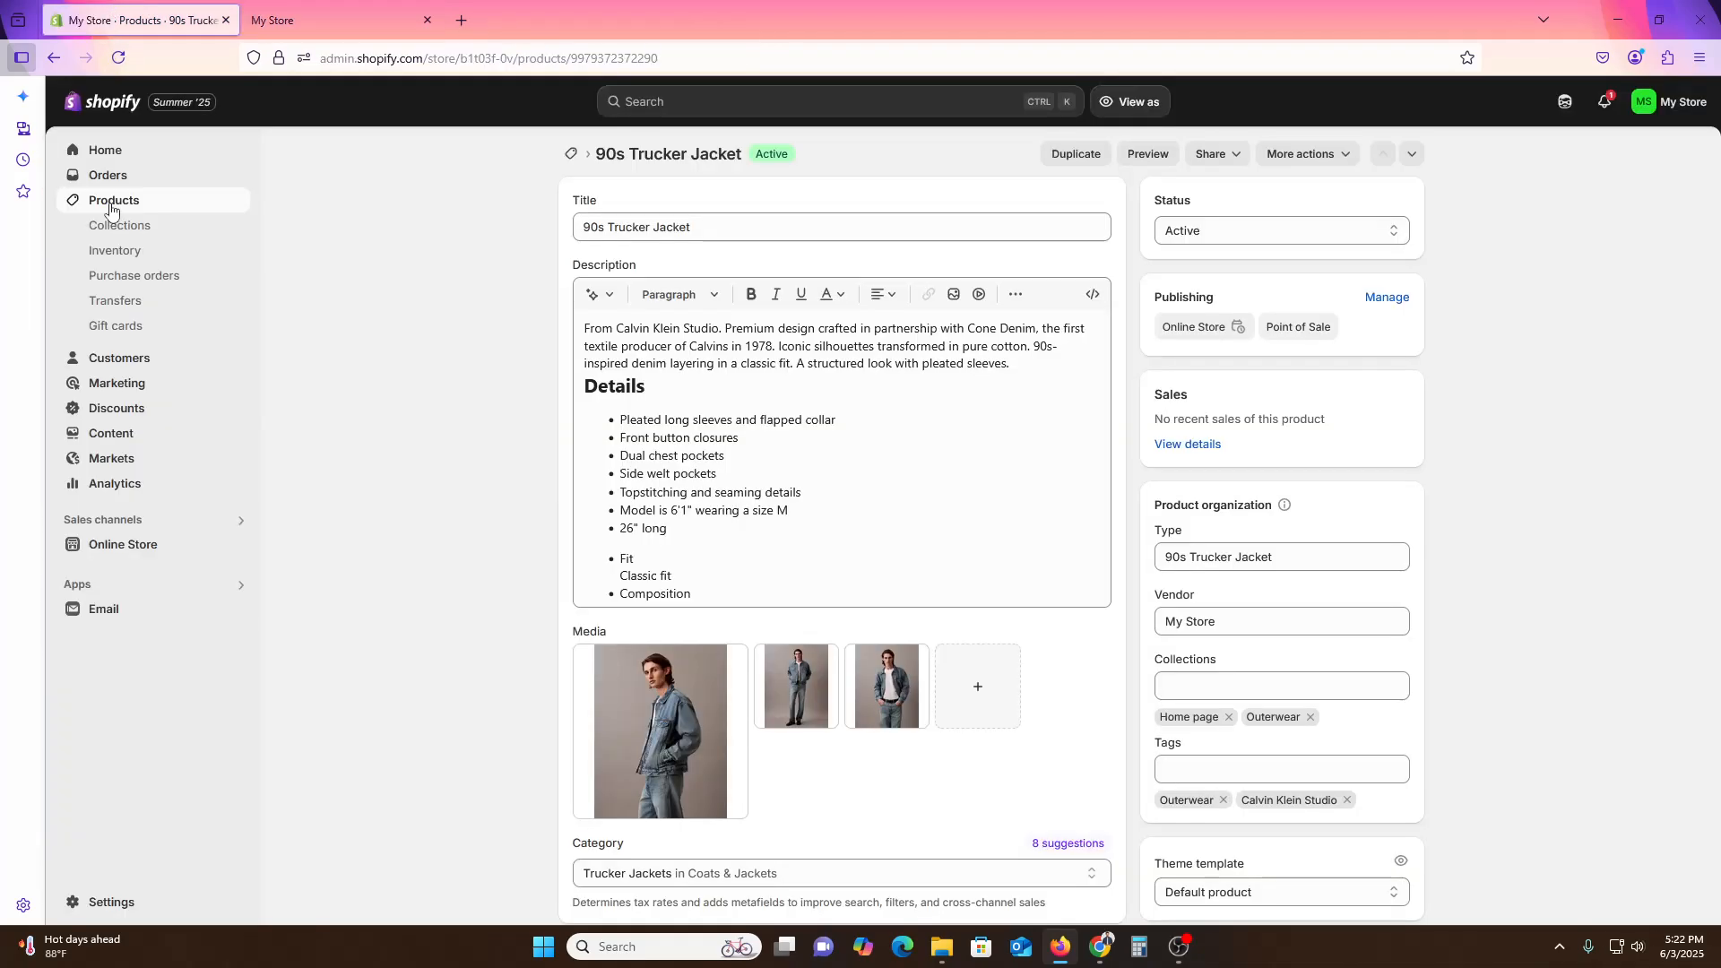
pyautogui.click(133, 555)
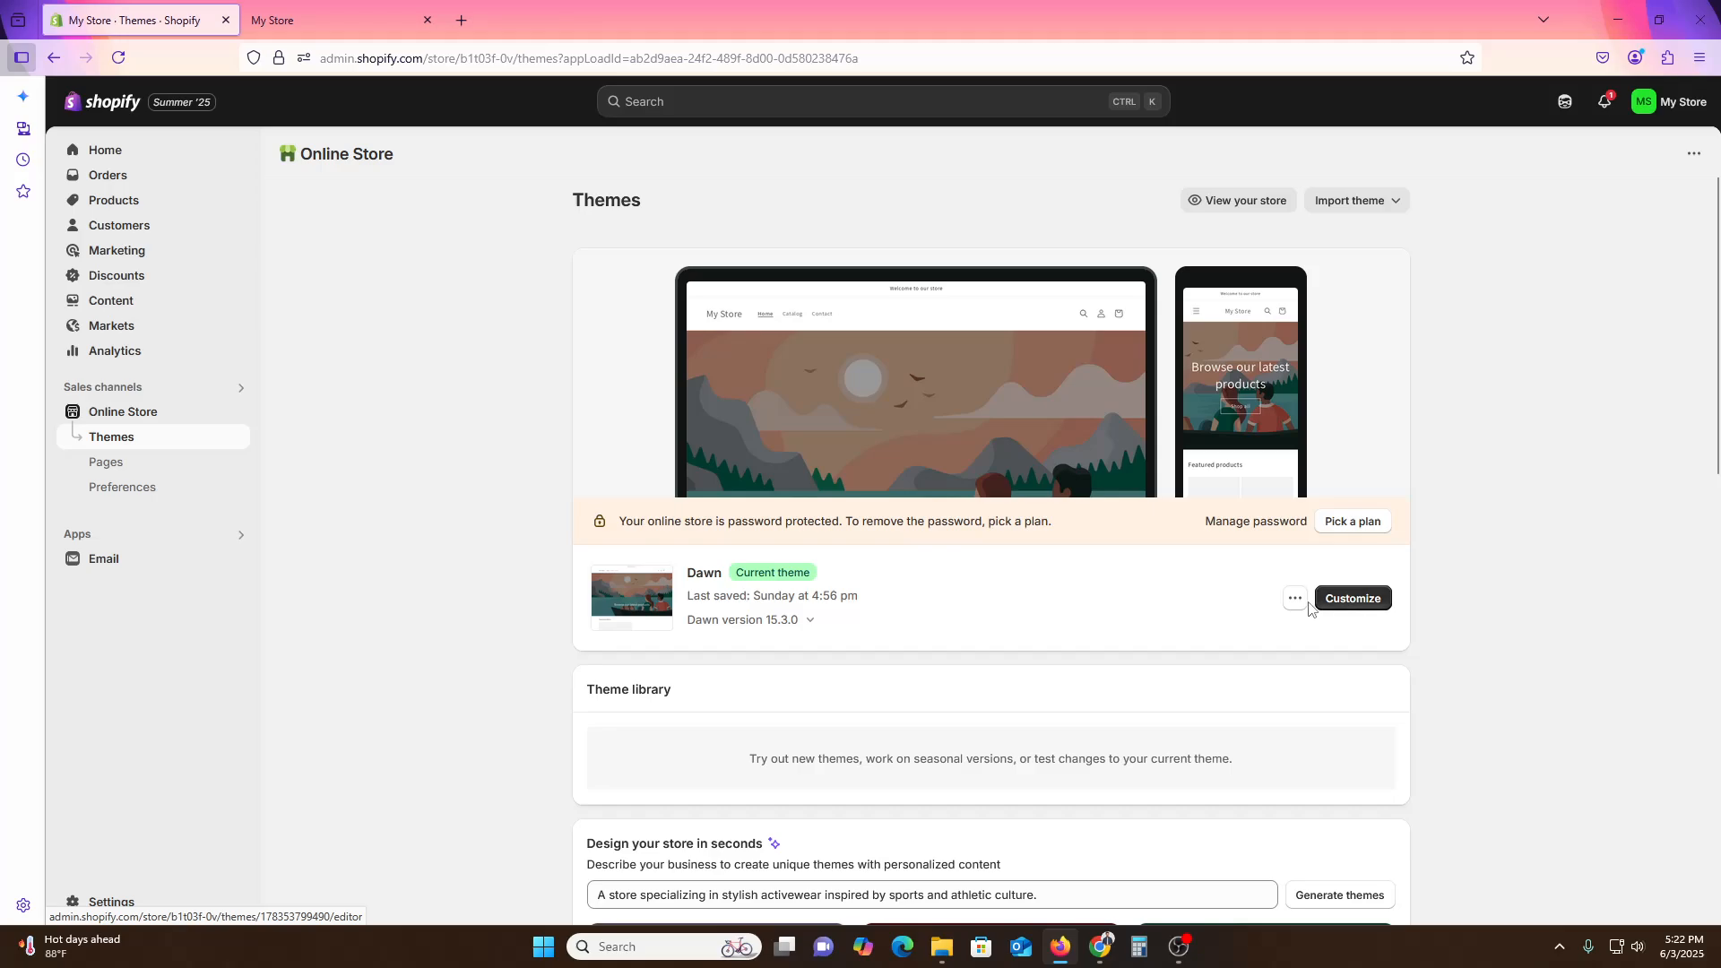
pyautogui.click(1352, 601)
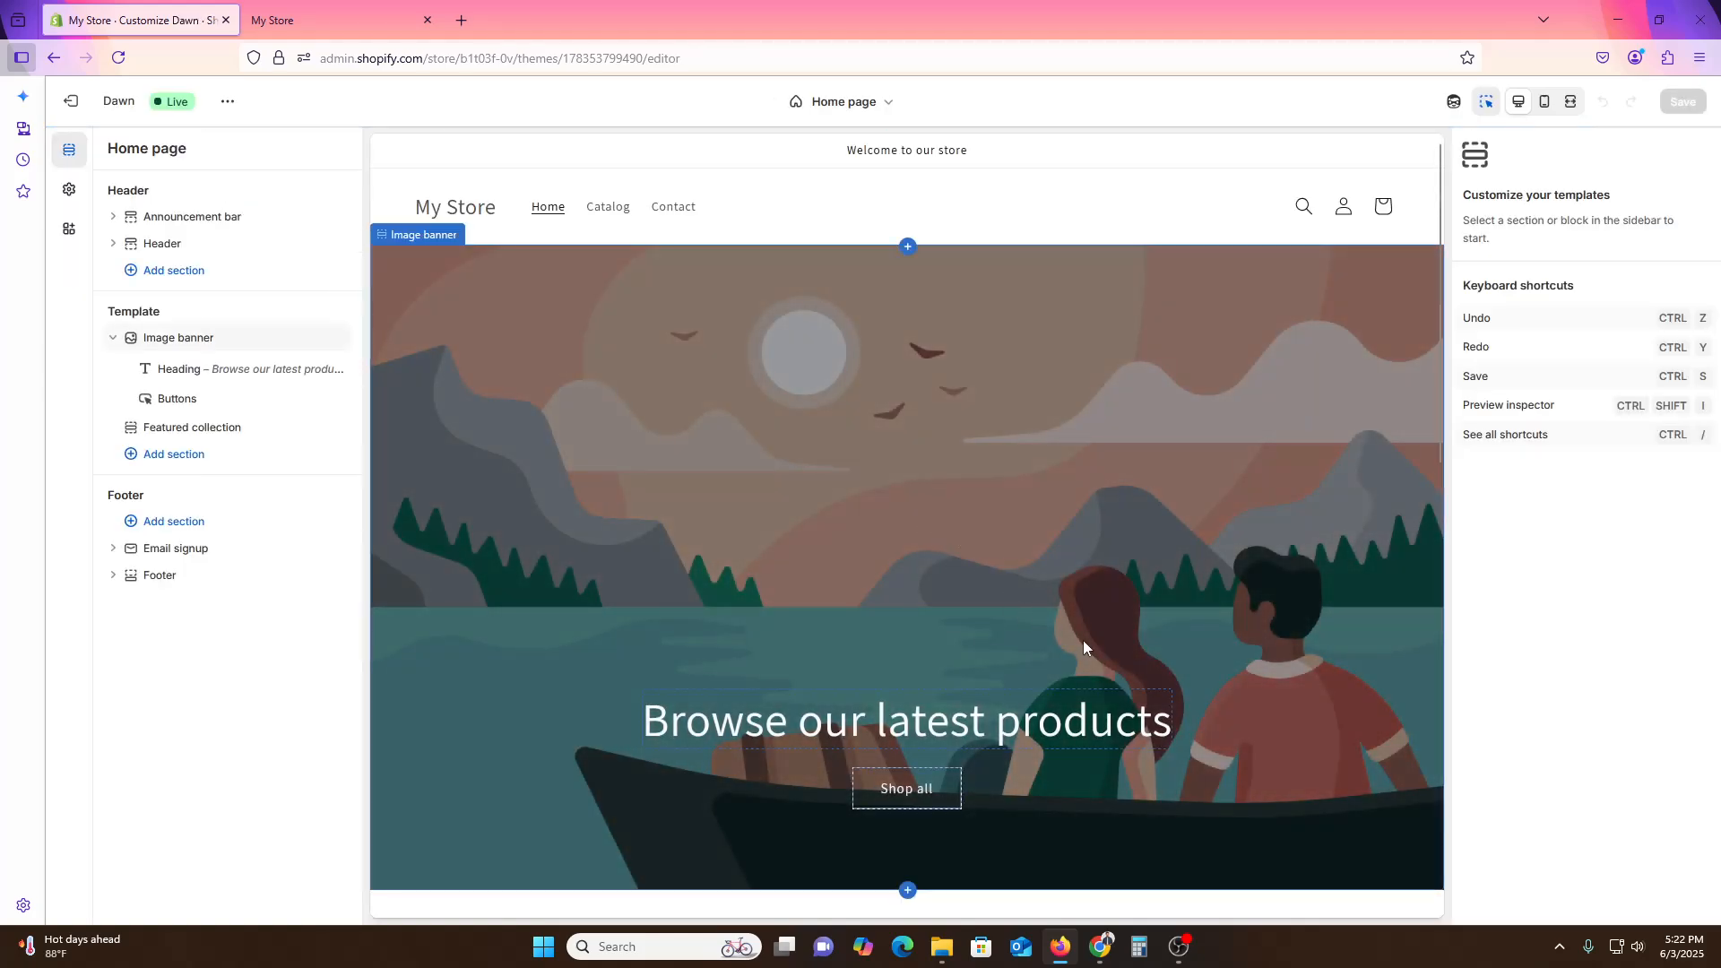
pyautogui.scroll(-10, 1087, 646)
pyautogui.scroll(2, 1099, 695)
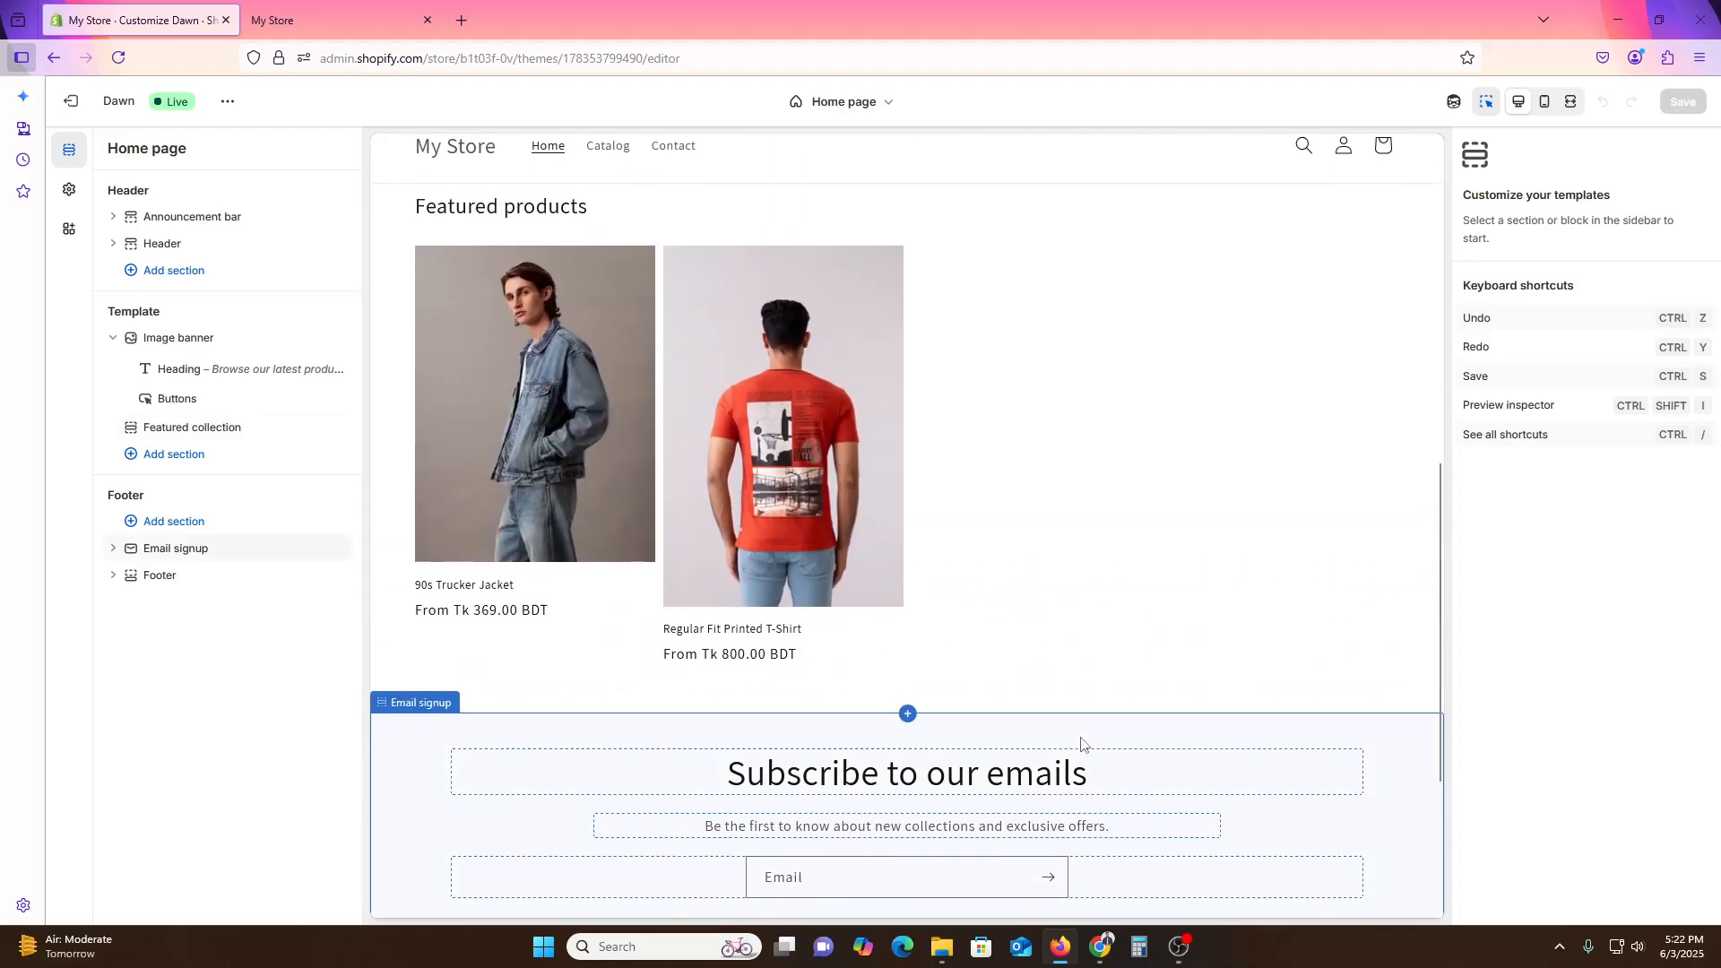
pyautogui.scroll(-3, 1081, 743)
pyautogui.scroll(12, 801, 720)
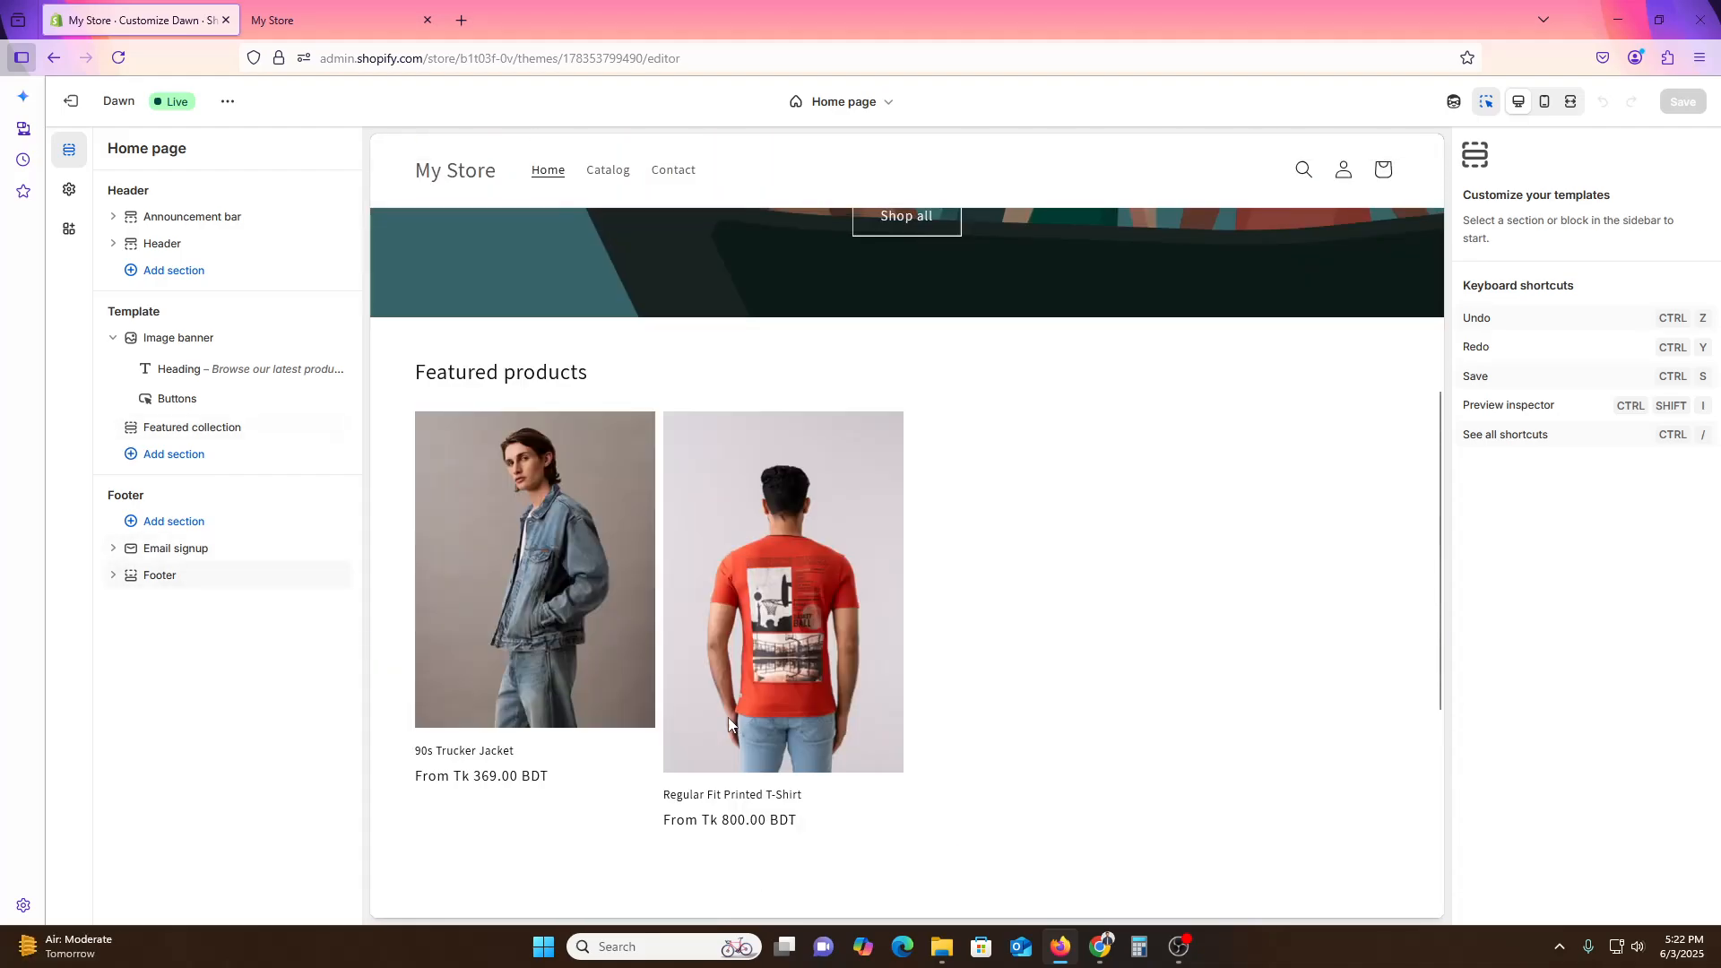
# Open the 90s Trucker Jacket from the home page's featured products in the theme preview and look over its product page.
pyautogui.scroll(-10, 763, 189)
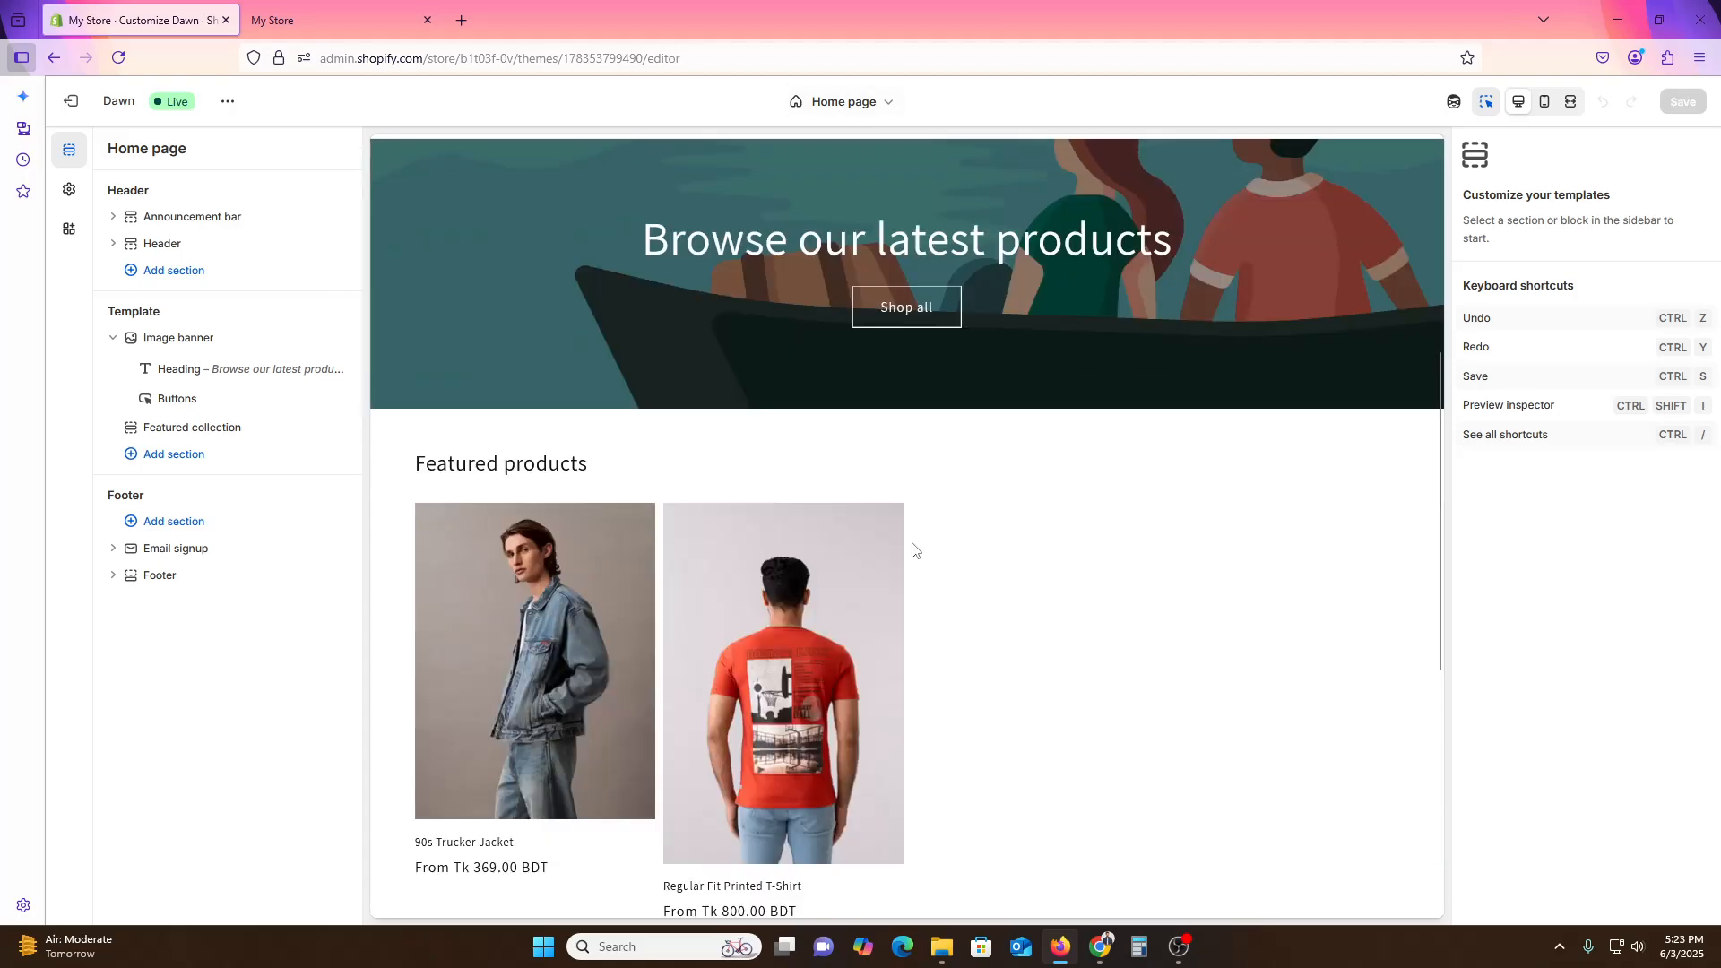
pyautogui.click(493, 284)
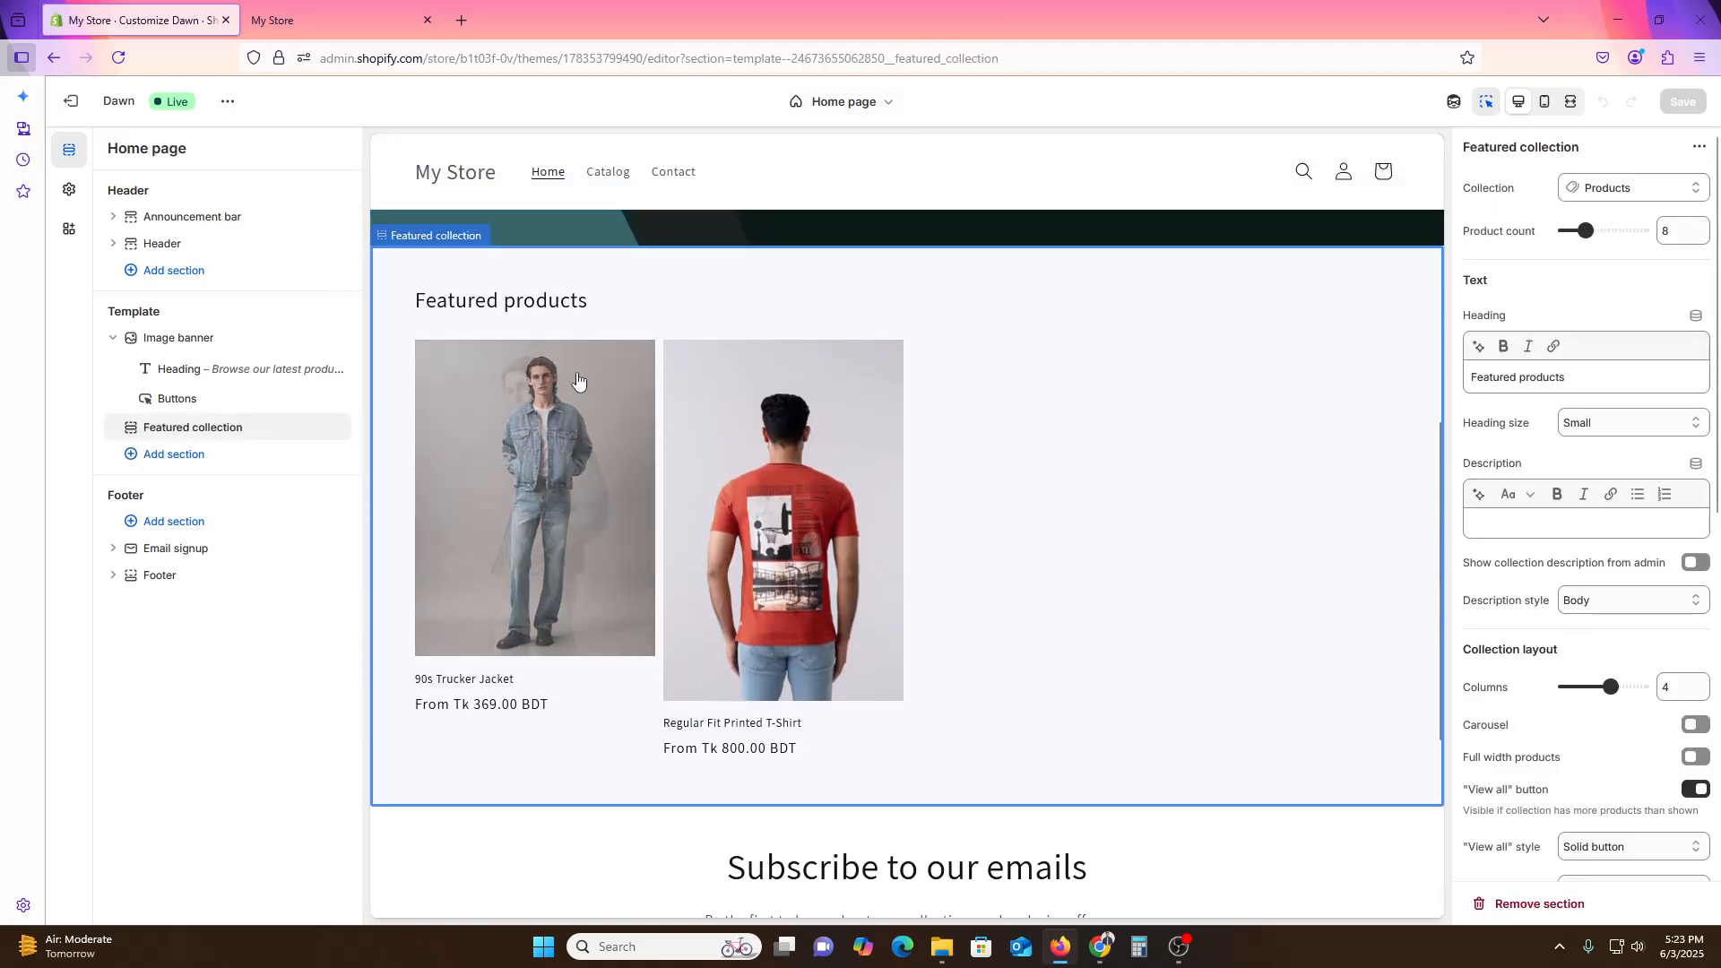
pyautogui.click(527, 607)
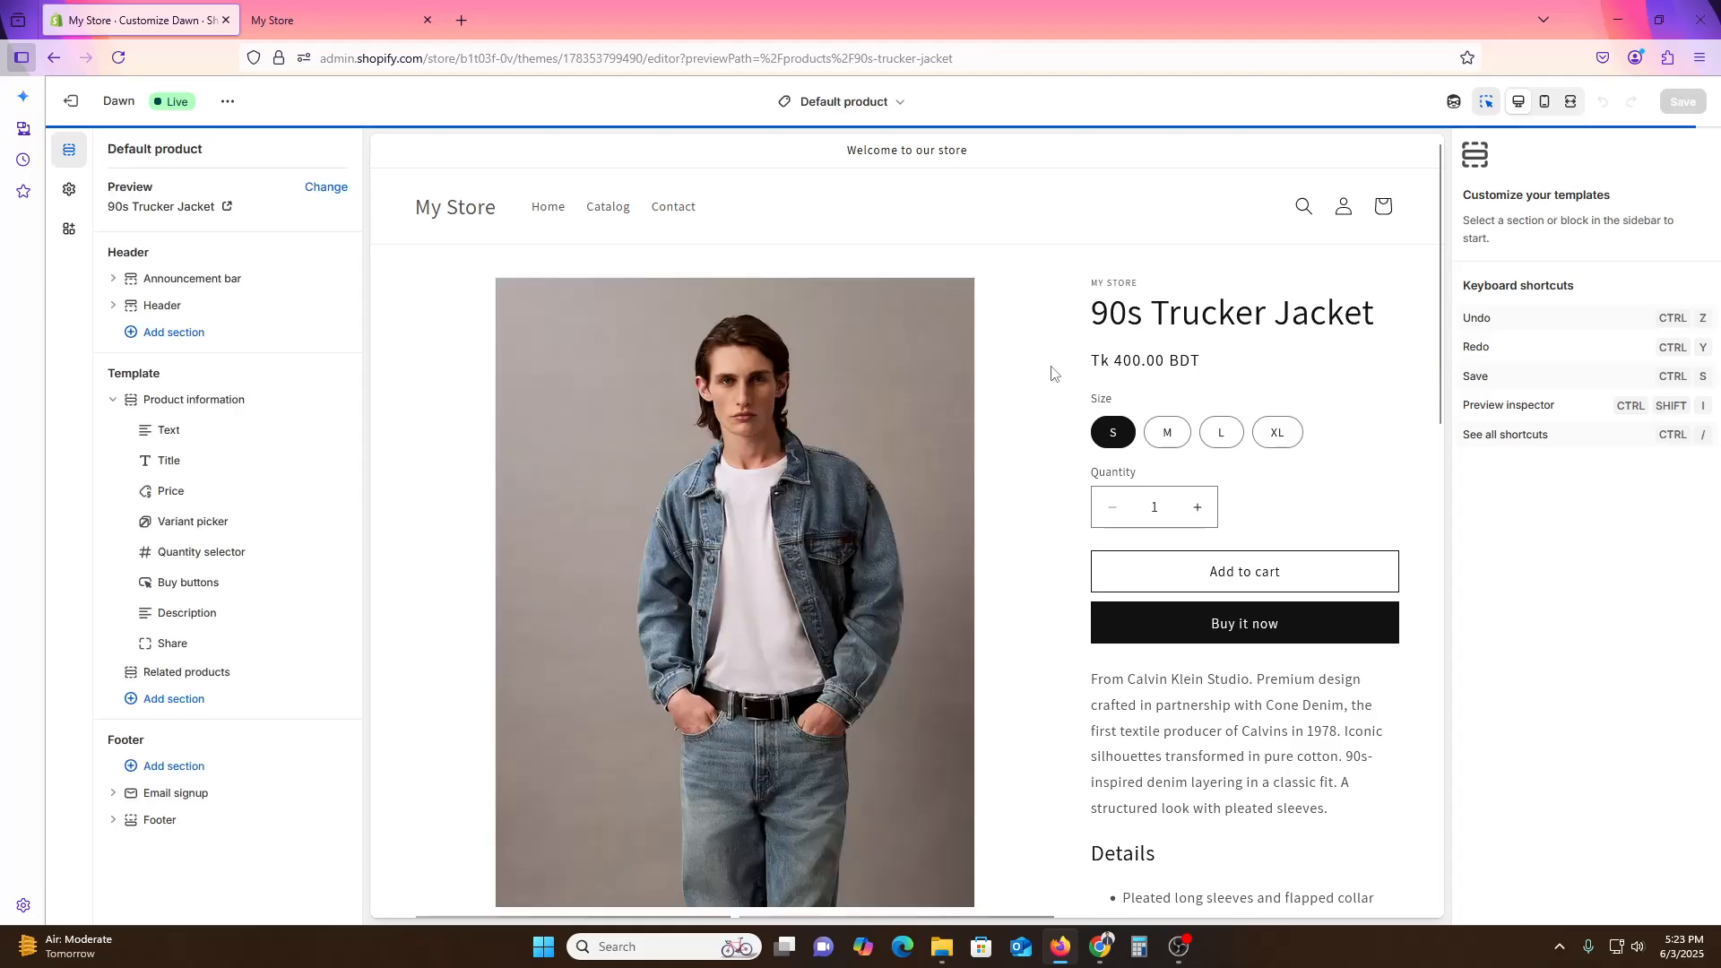
pyautogui.scroll(-10, 449, 330)
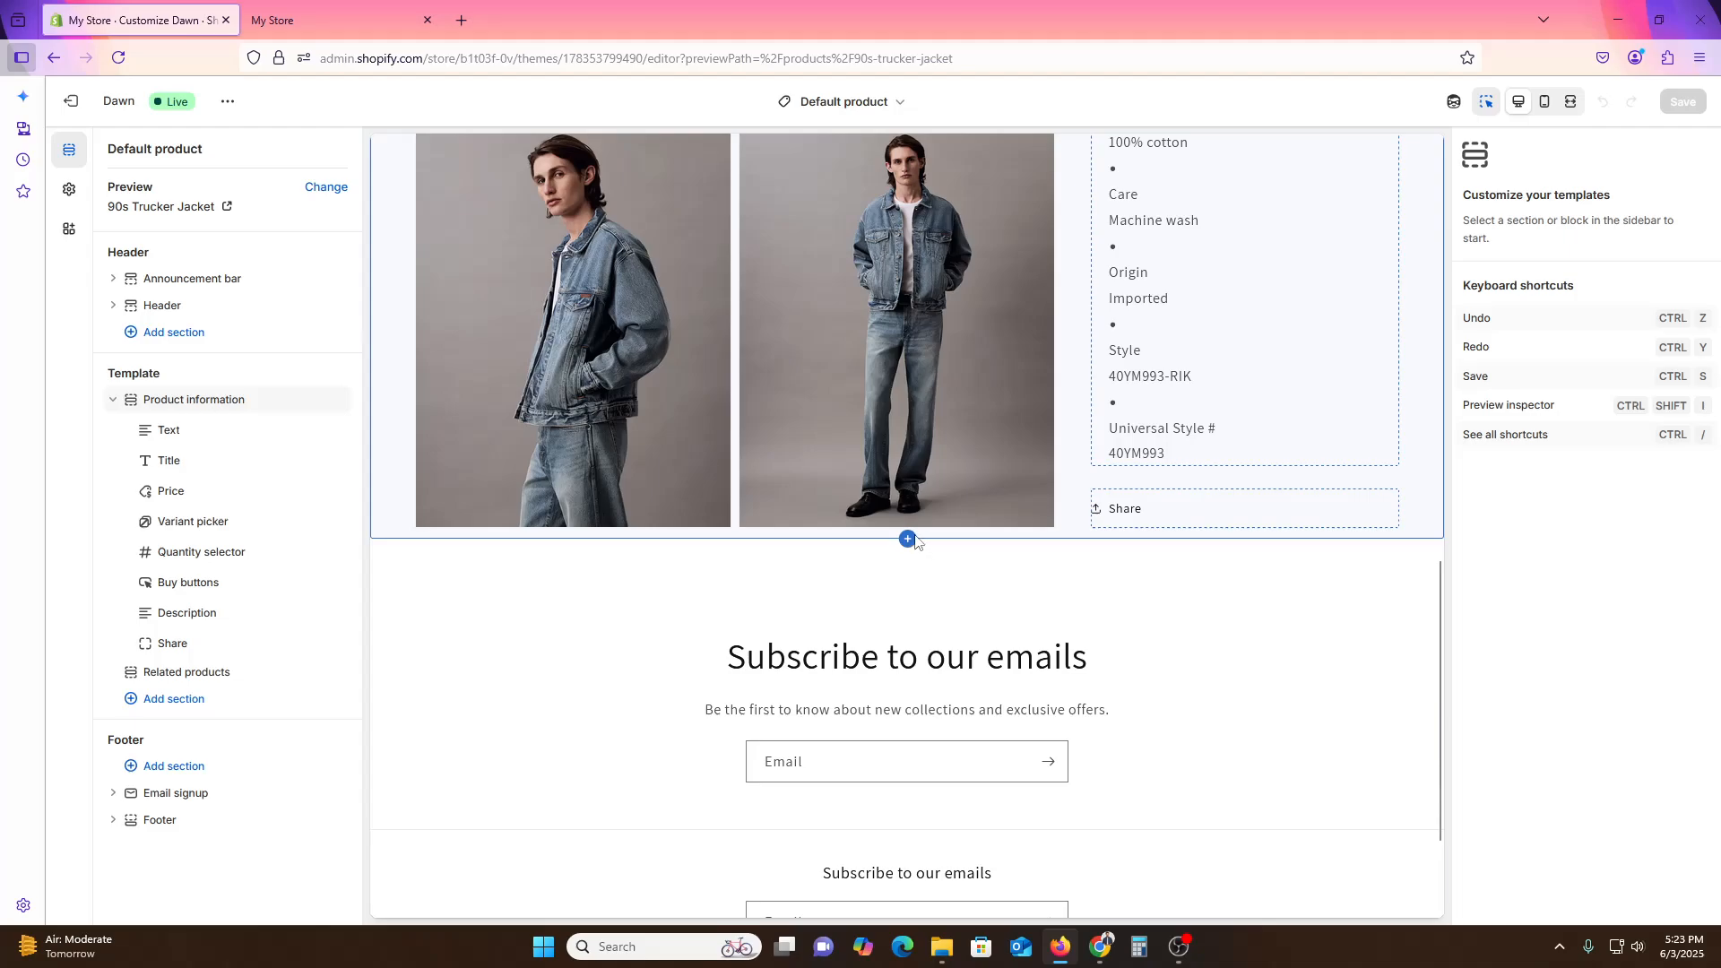
# Add a Video section below Related products in the Default product template and check its placement in the preview.
pyautogui.click(113, 400)
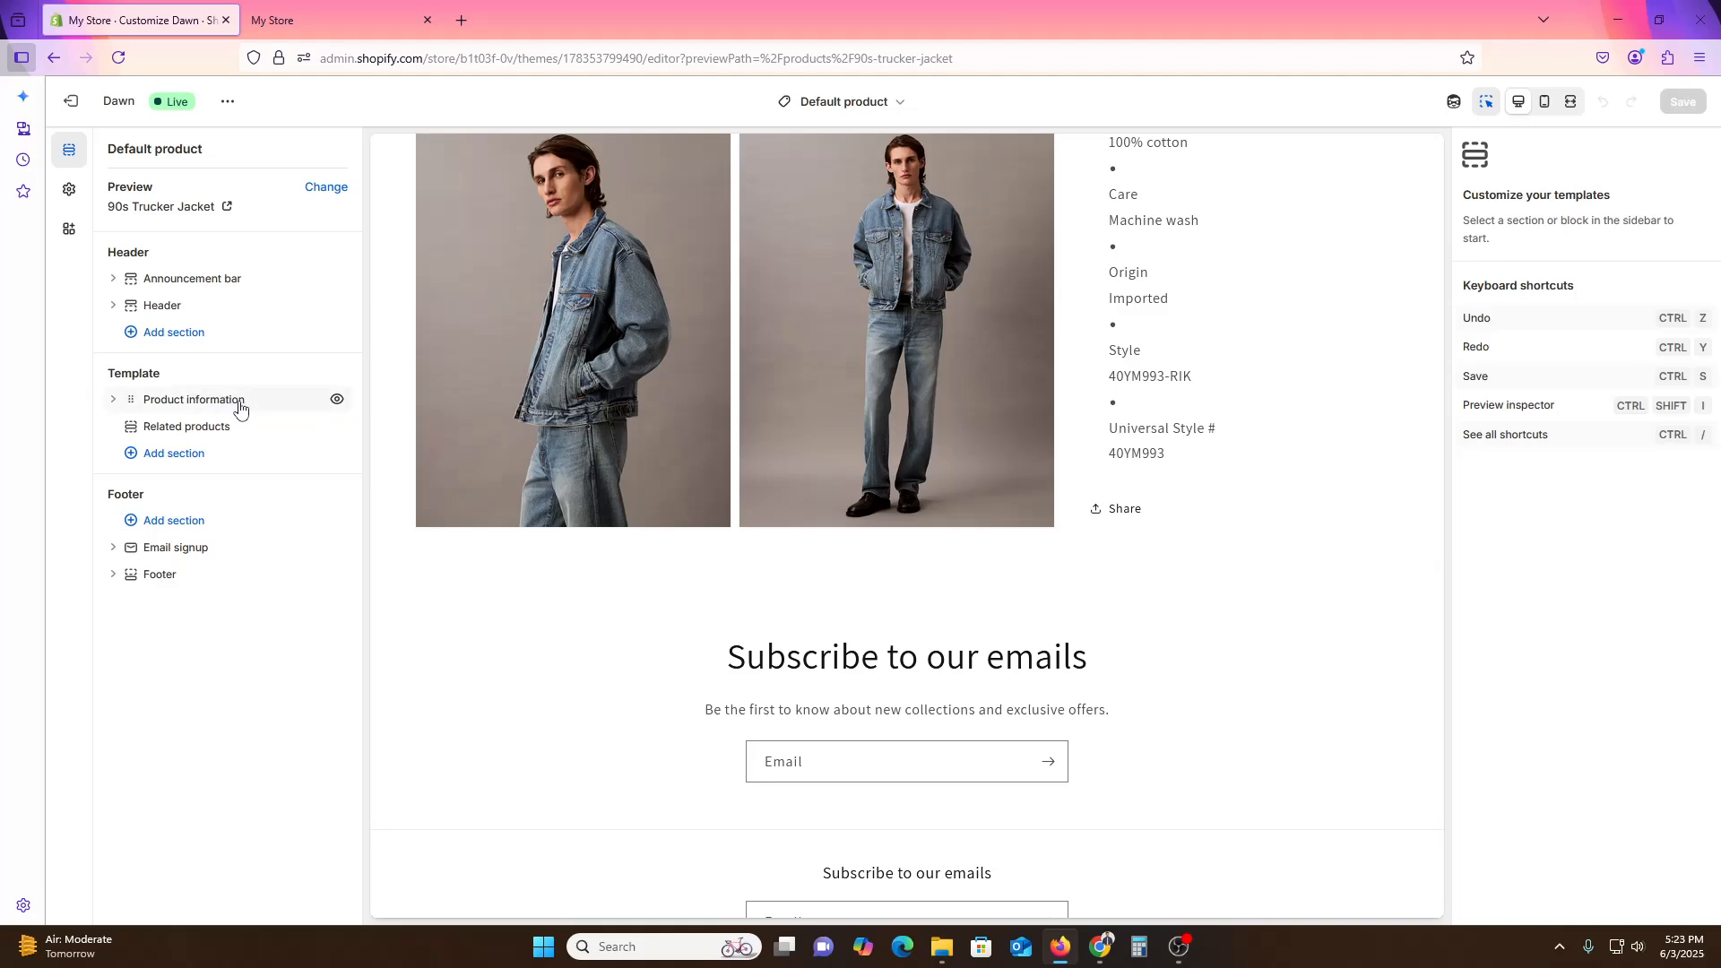
pyautogui.click(192, 453)
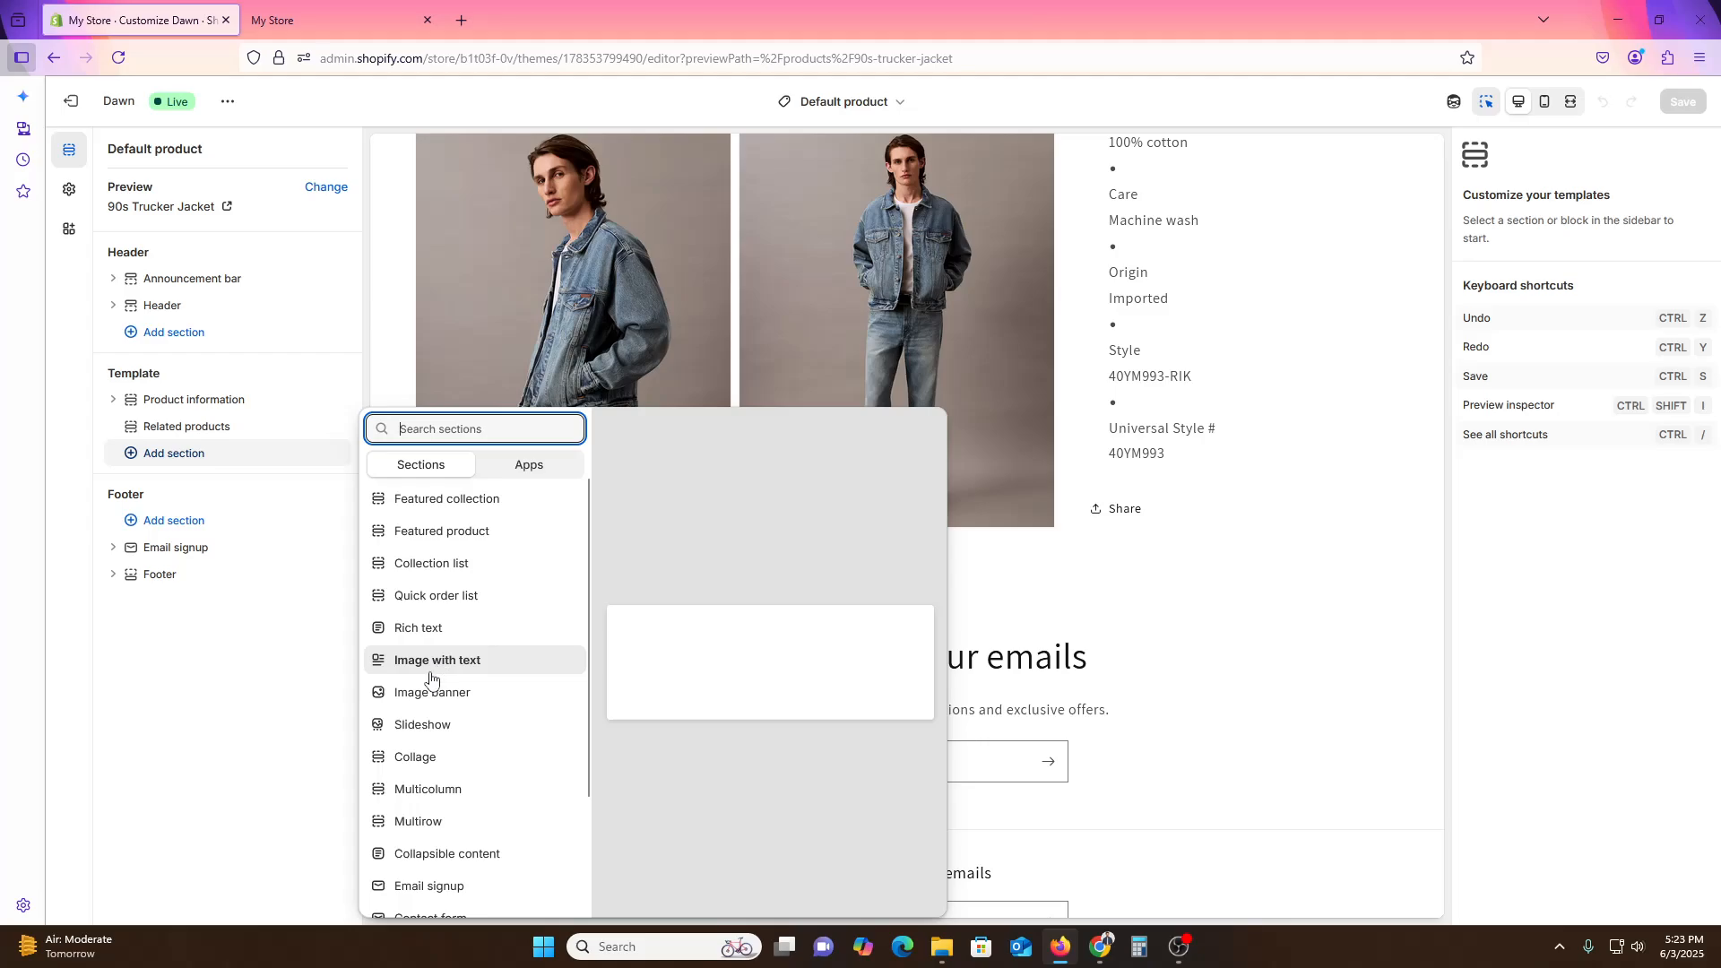
pyautogui.scroll(-3, 464, 762)
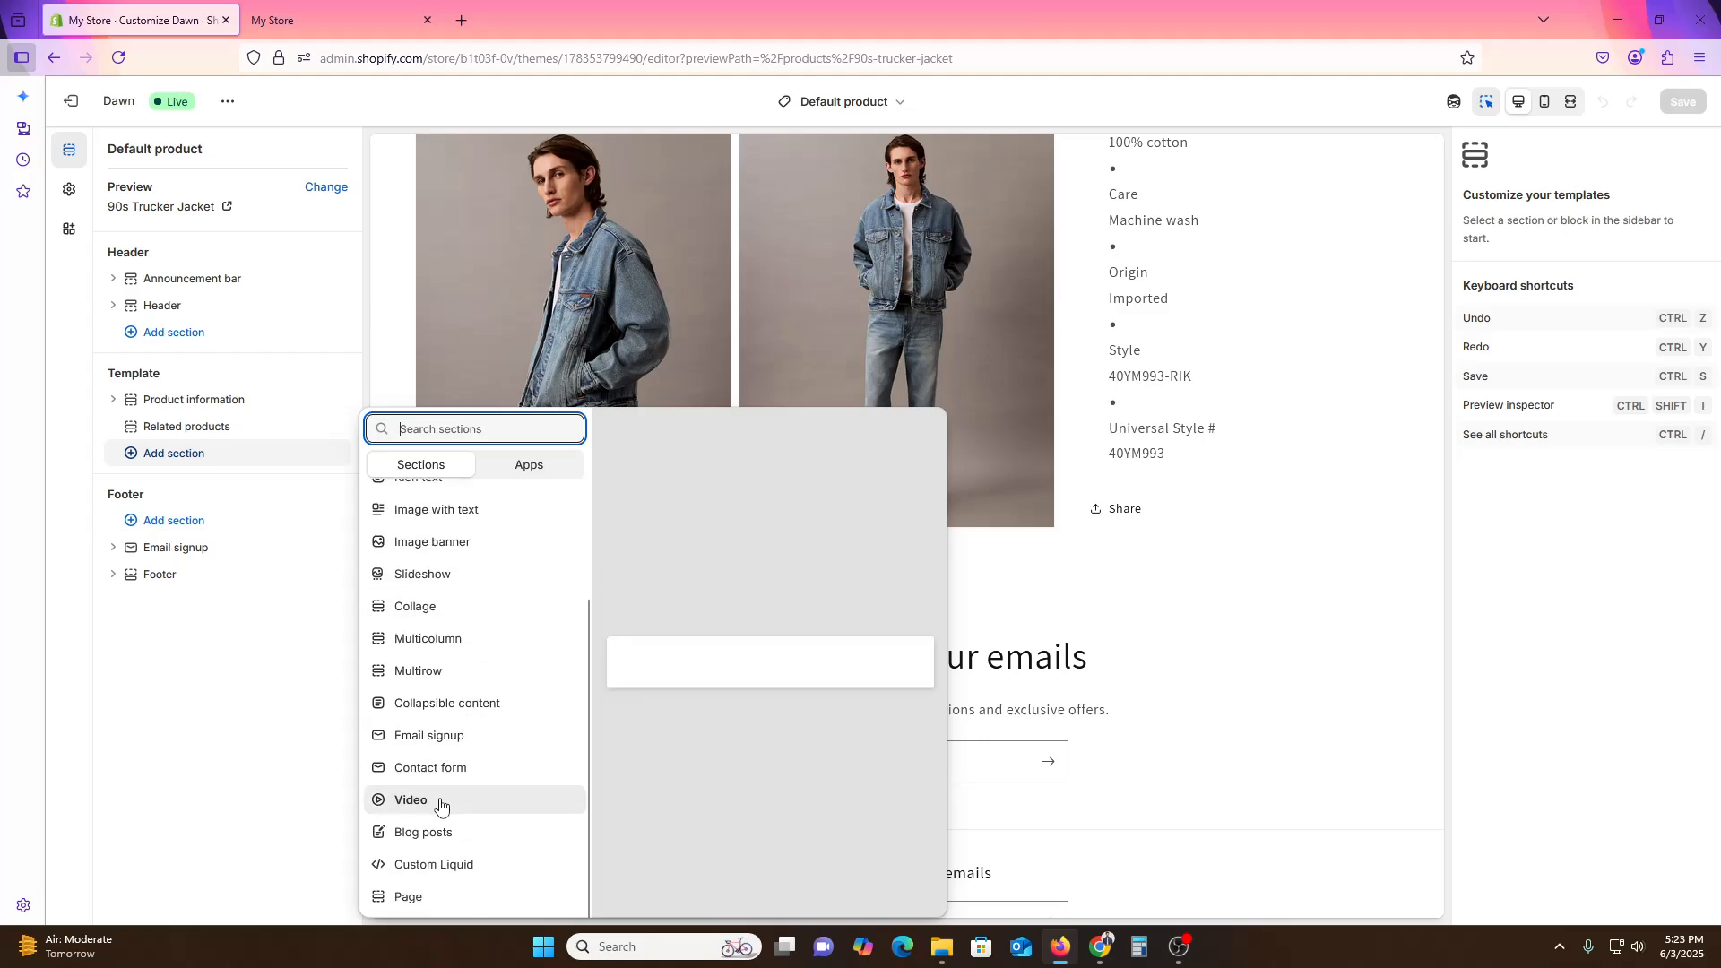
pyautogui.click(441, 800)
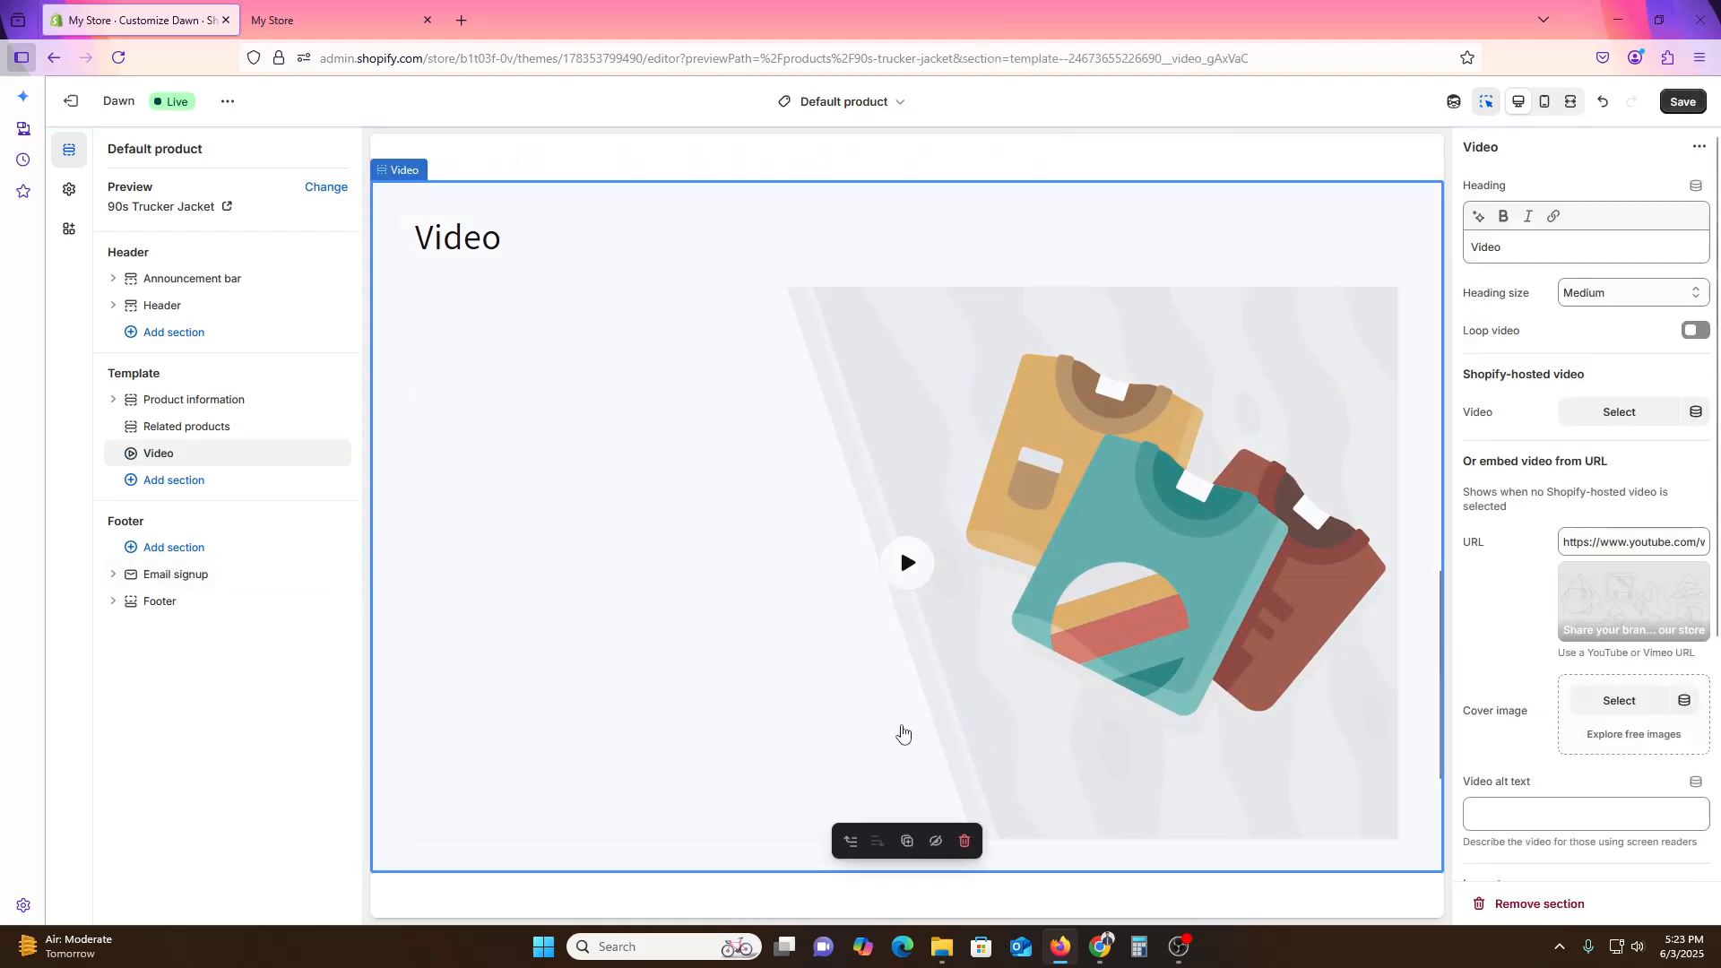
pyautogui.scroll(3, 903, 733)
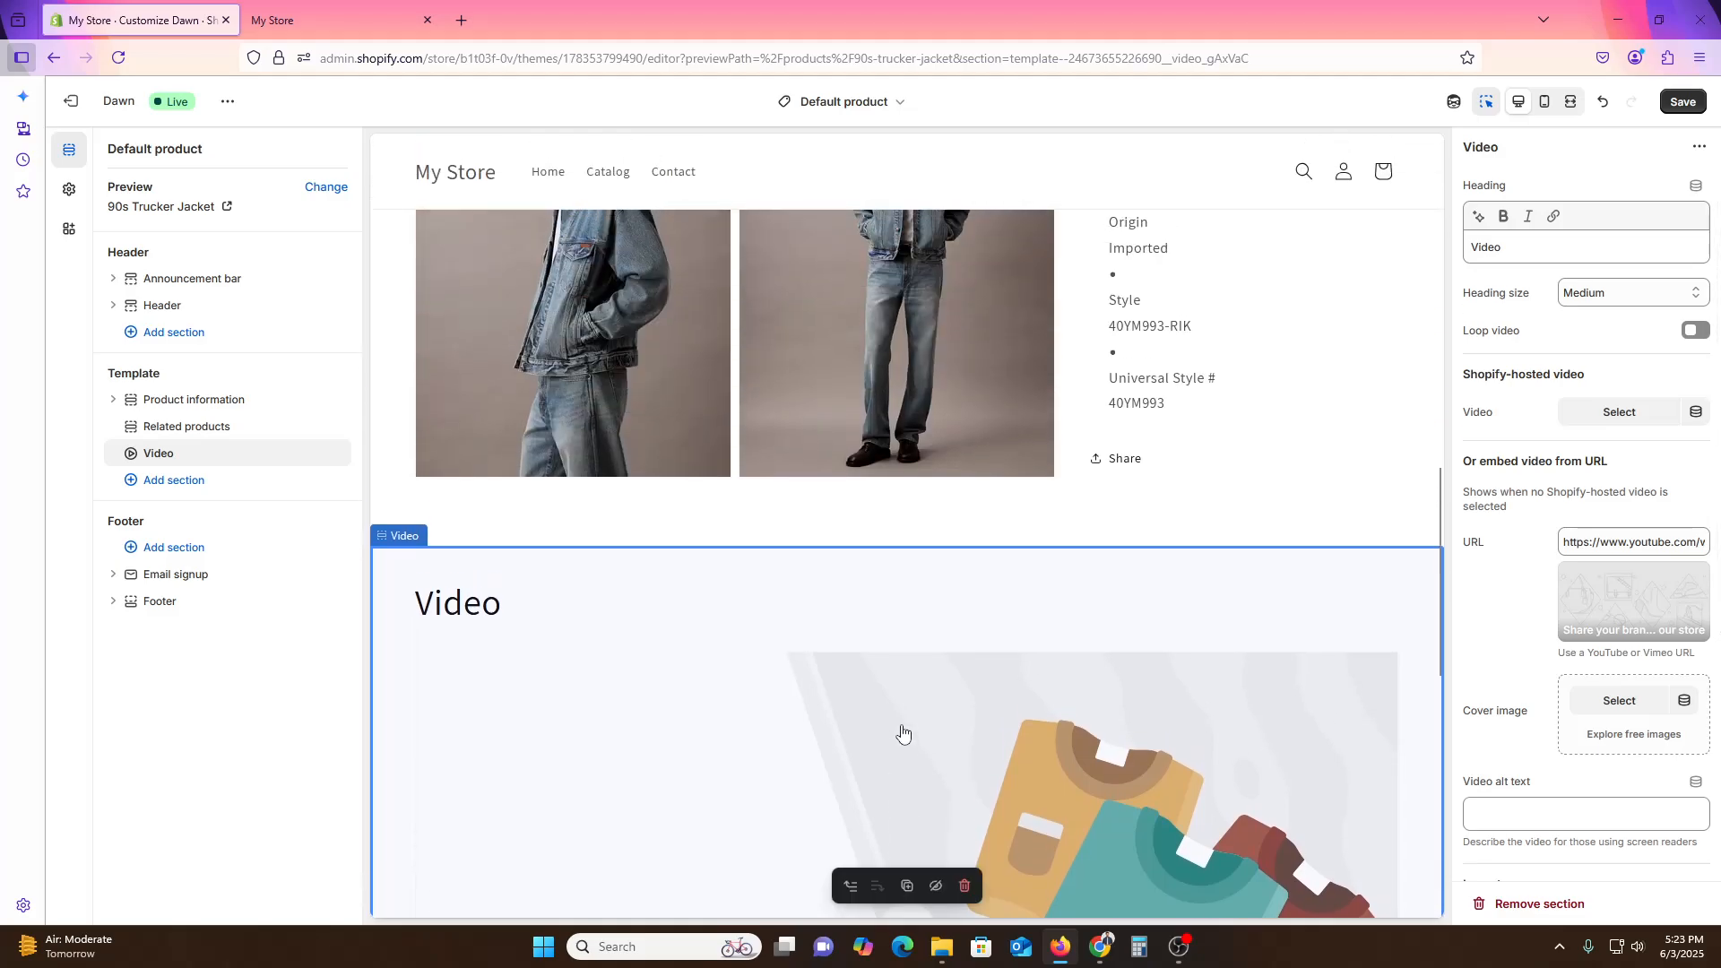
pyautogui.scroll(-5, 903, 731)
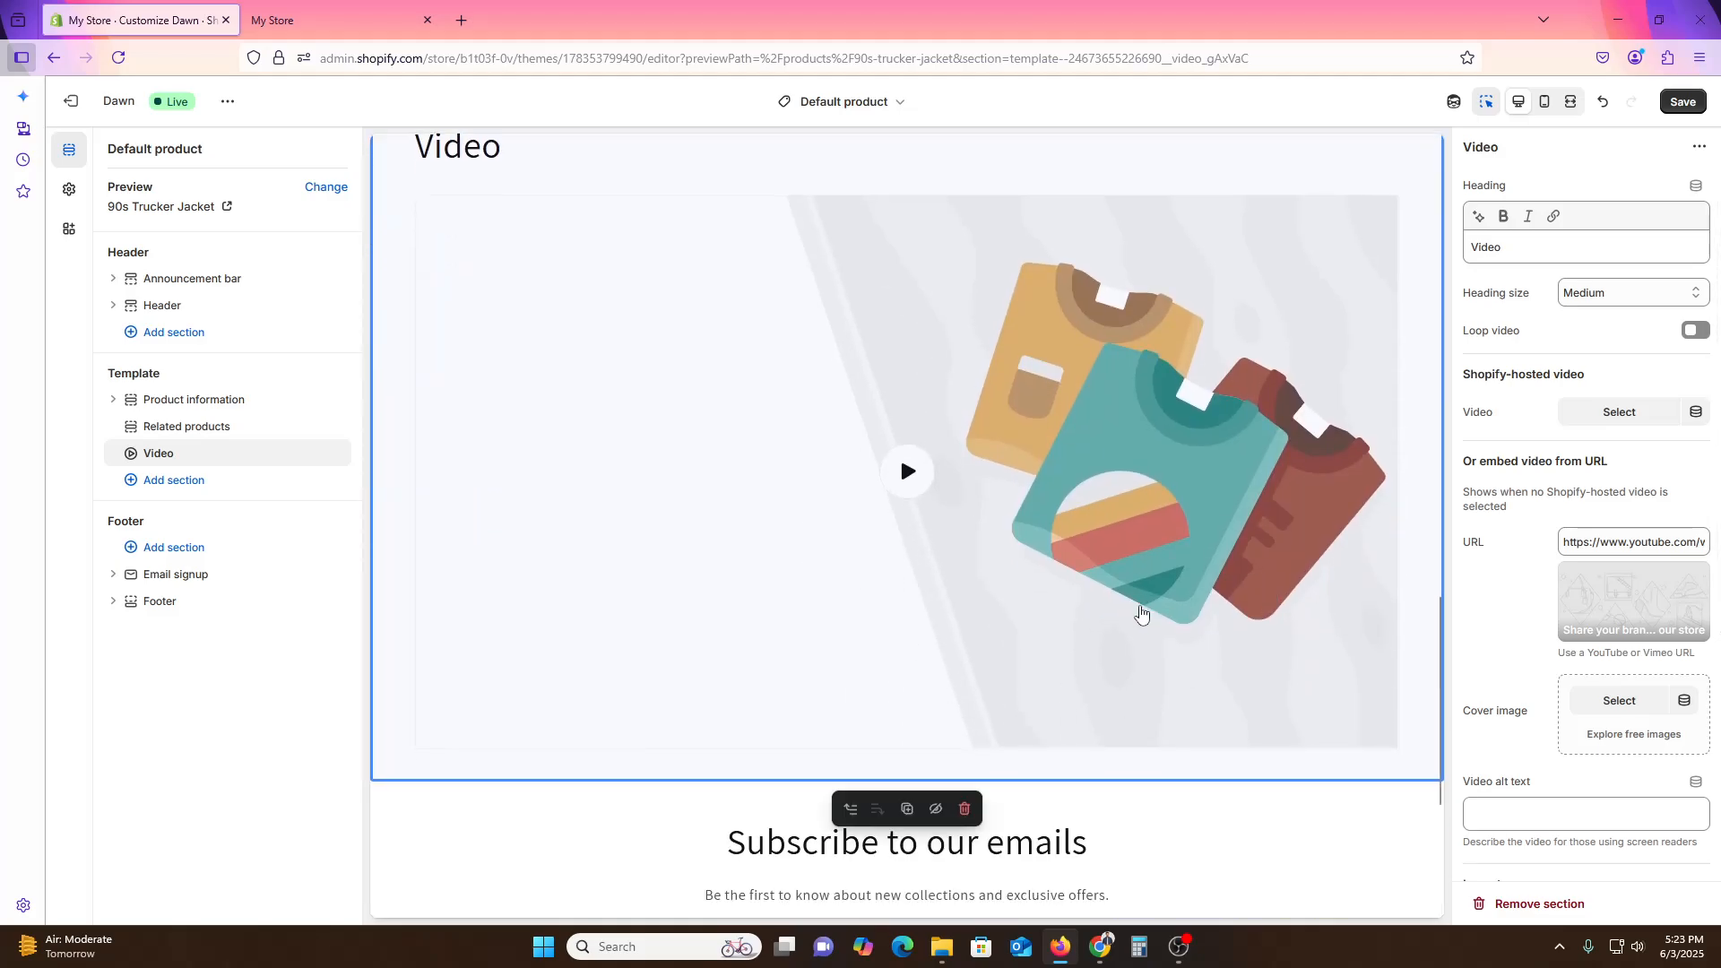
pyautogui.scroll(1, 1110, 665)
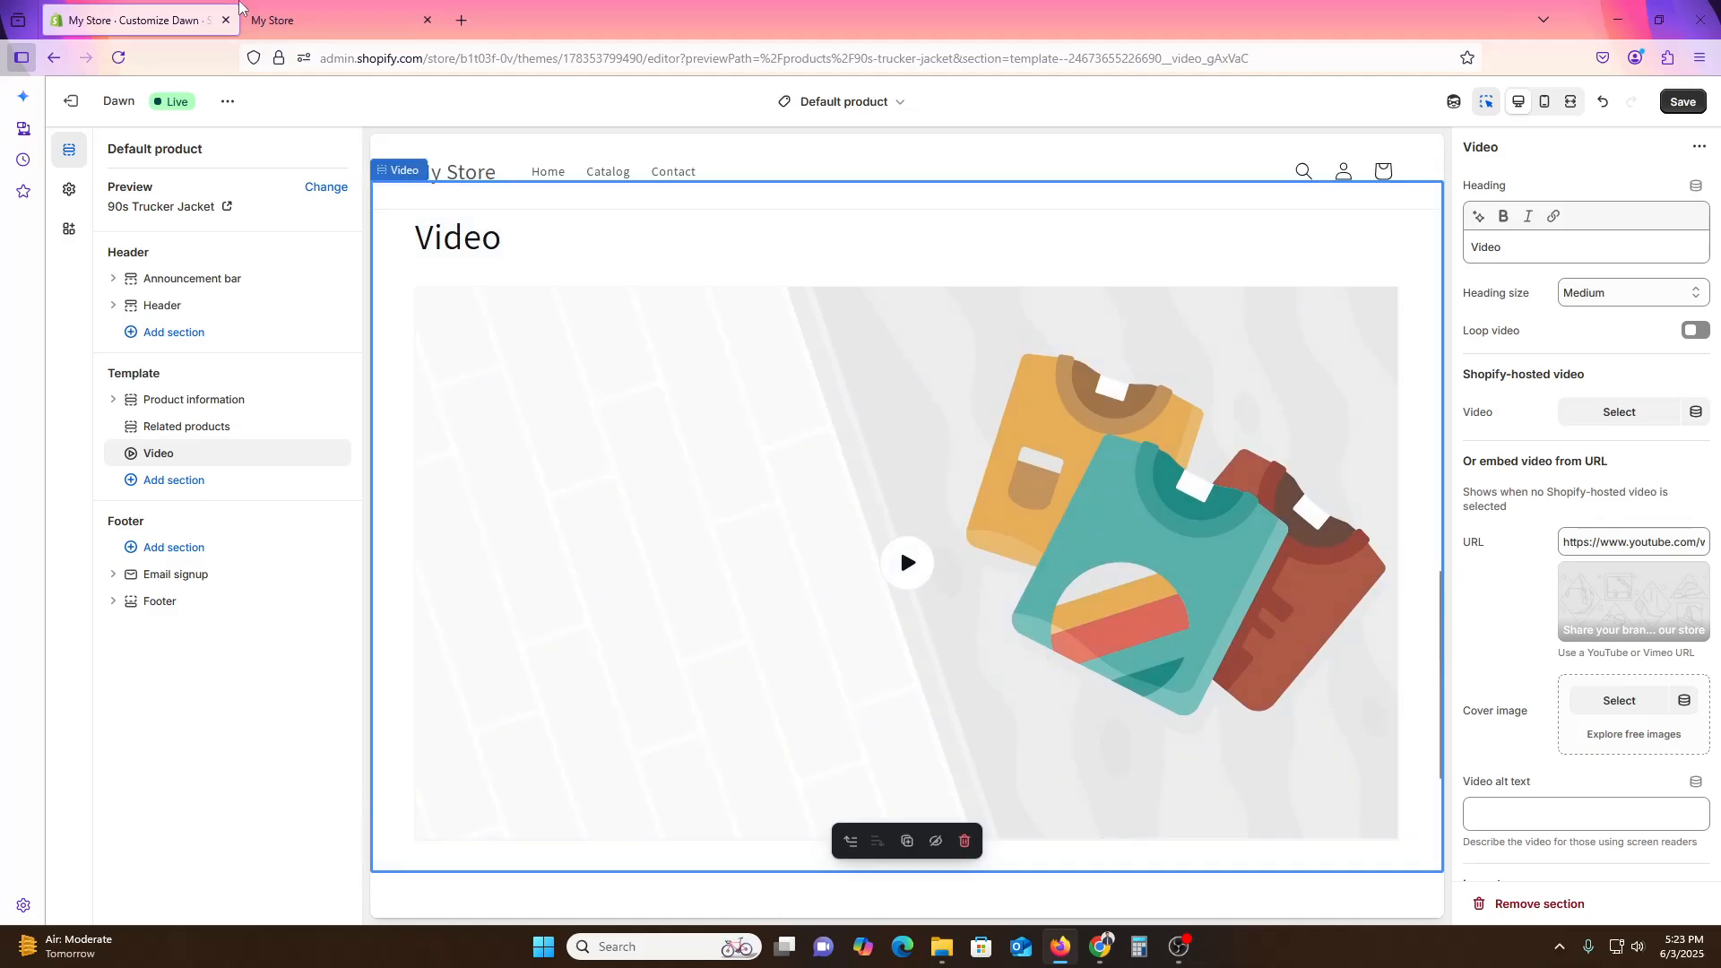
# Open the store's admin home in a new browser tab through shopify.com/login.
pyautogui.click(256, 16)
pyautogui.click(130, 19)
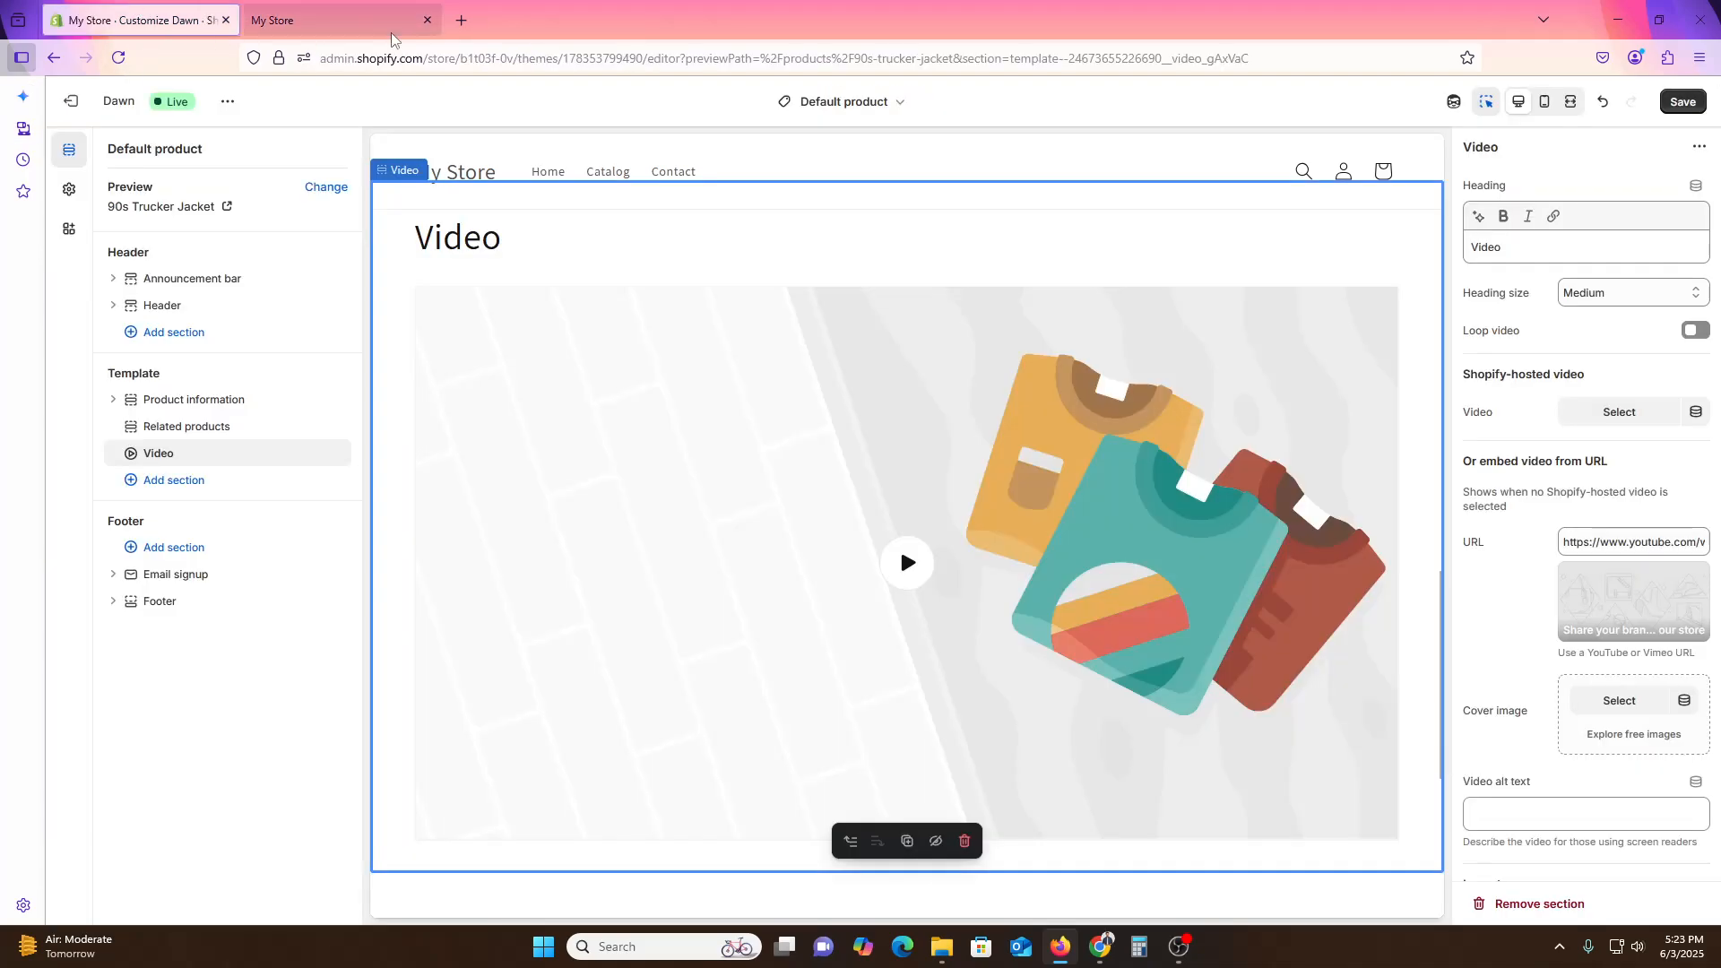
pyautogui.click(467, 27)
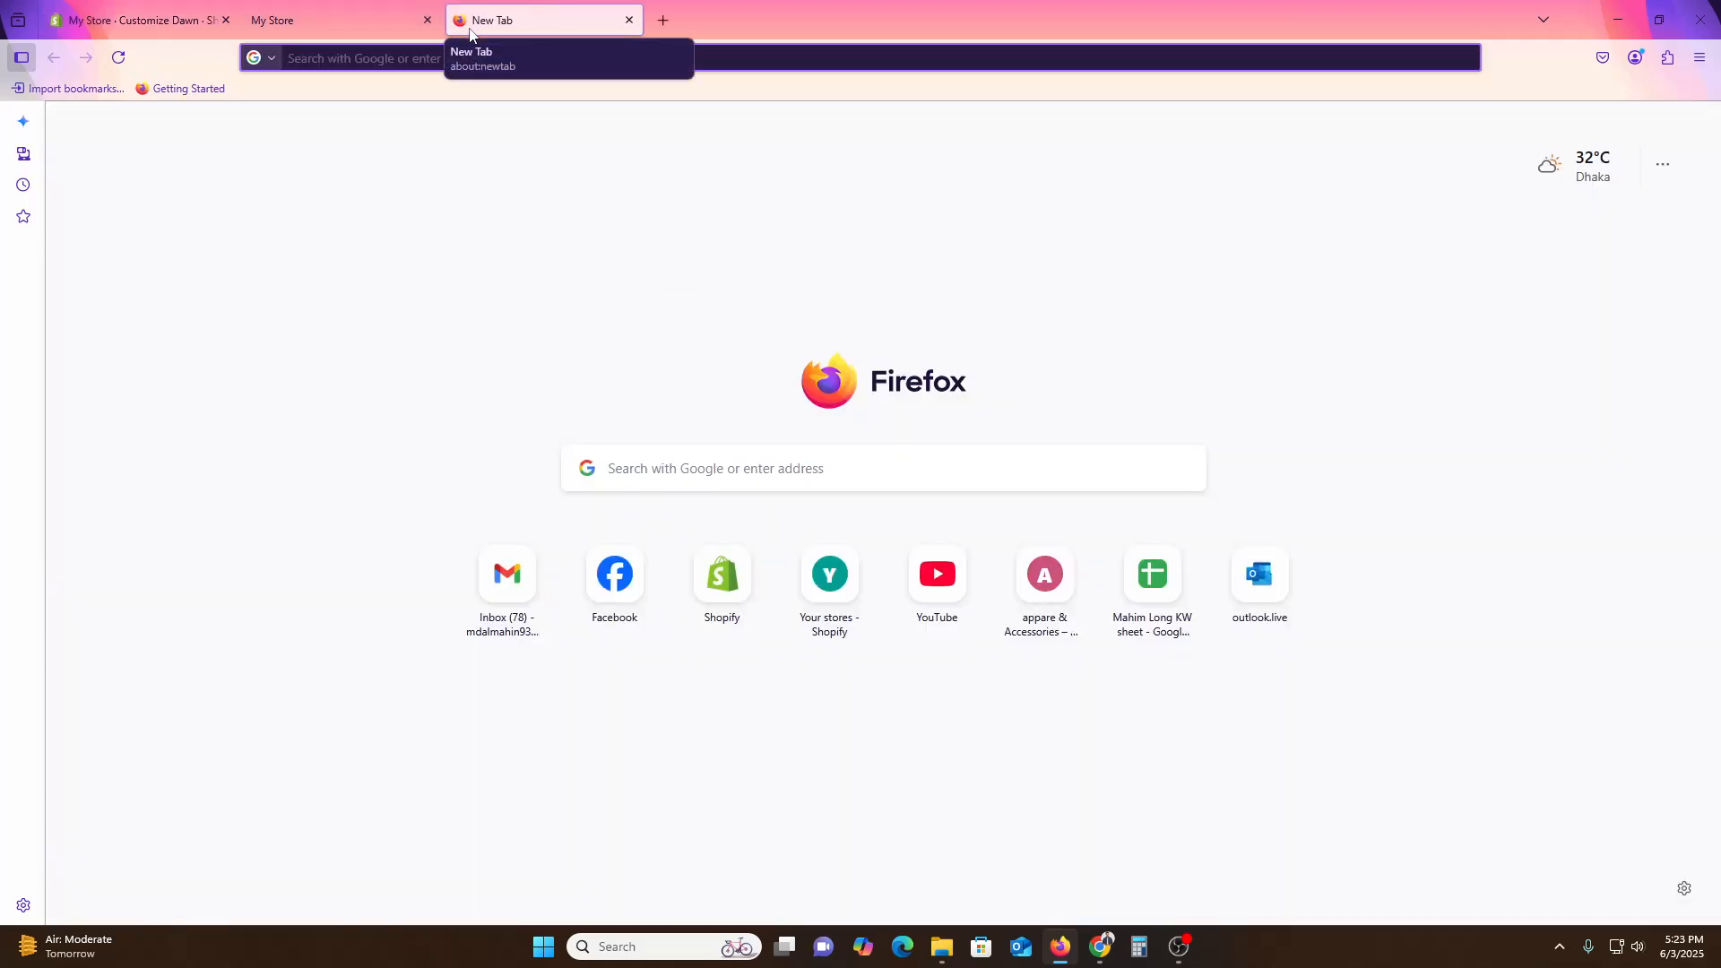
pyautogui.write('shopify.com')
pyautogui.press('Return')
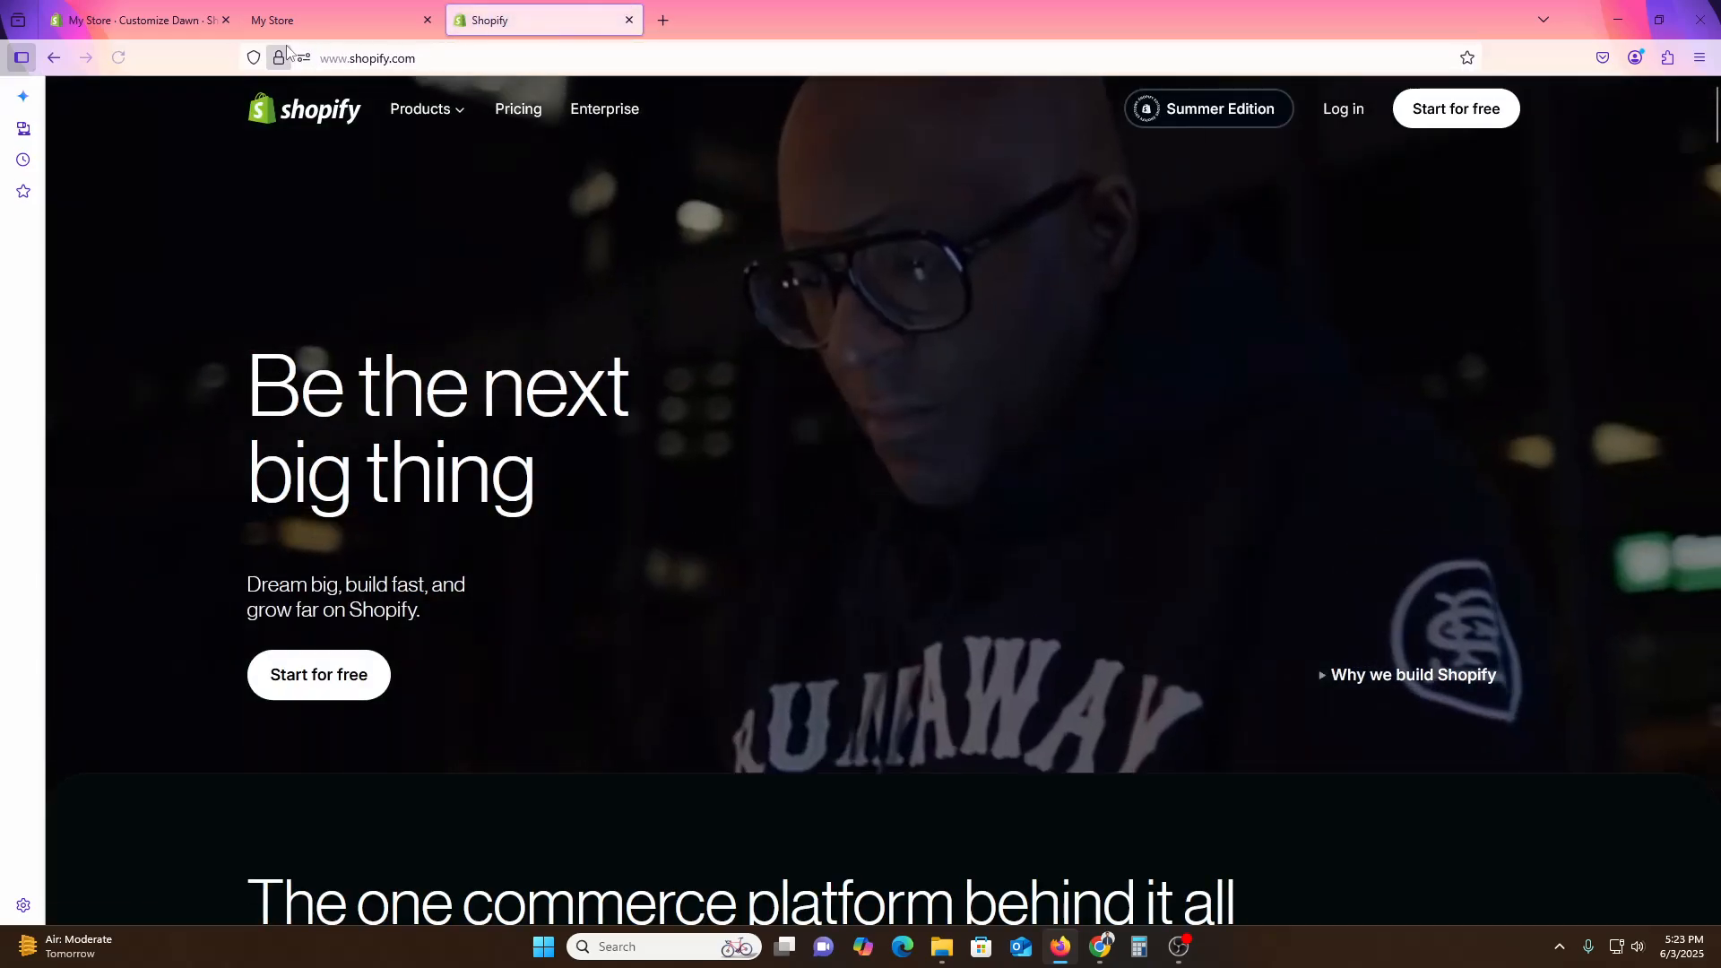
pyautogui.click(287, 51)
pyautogui.click(509, 45)
pyautogui.write('login')
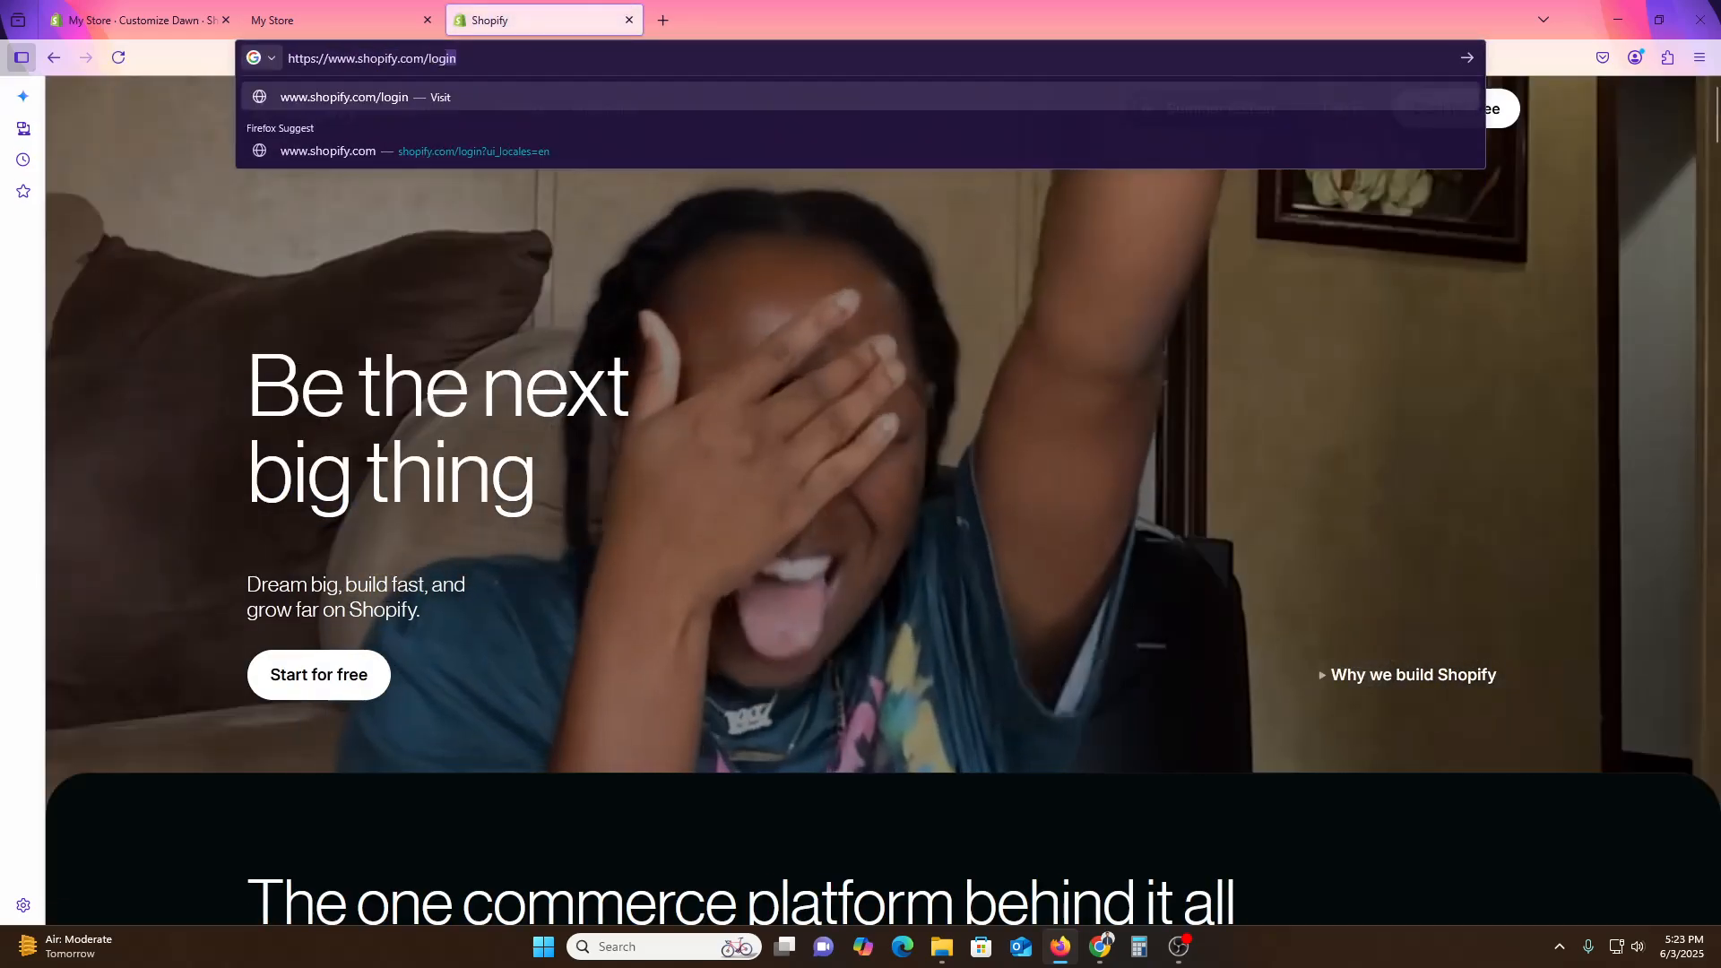
pyautogui.press('Return')
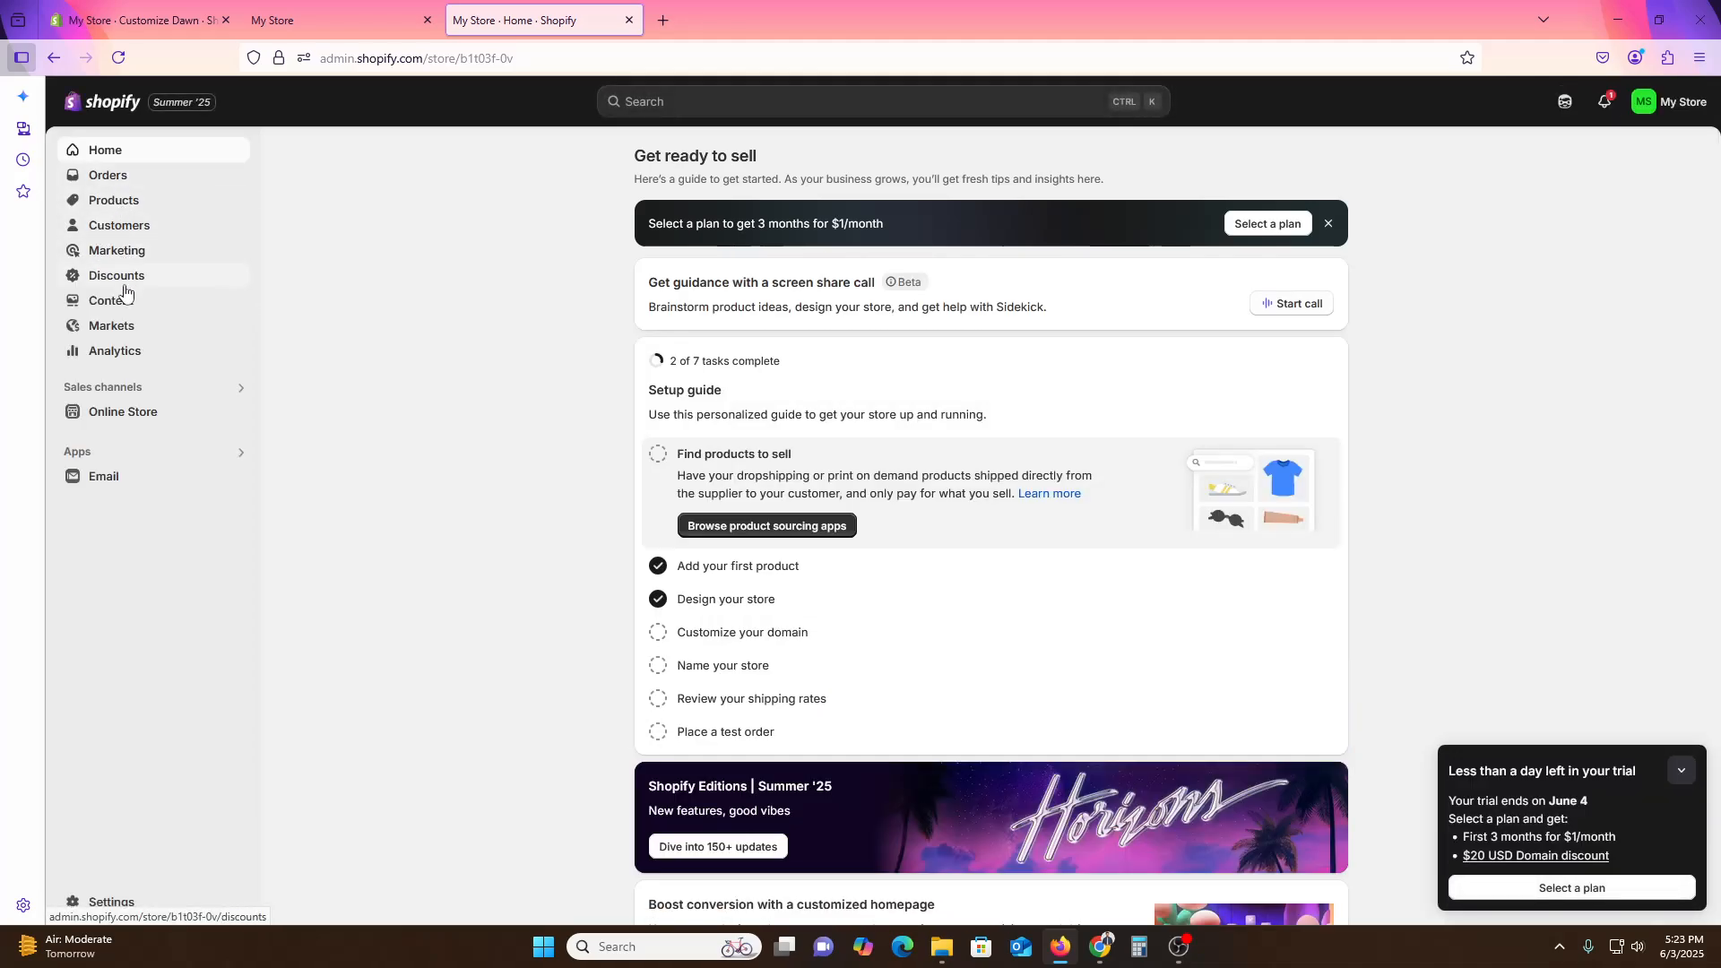
# Open the store's content files and try to upload an MP4 video from Downloads.
pyautogui.click(157, 305)
pyautogui.click(161, 353)
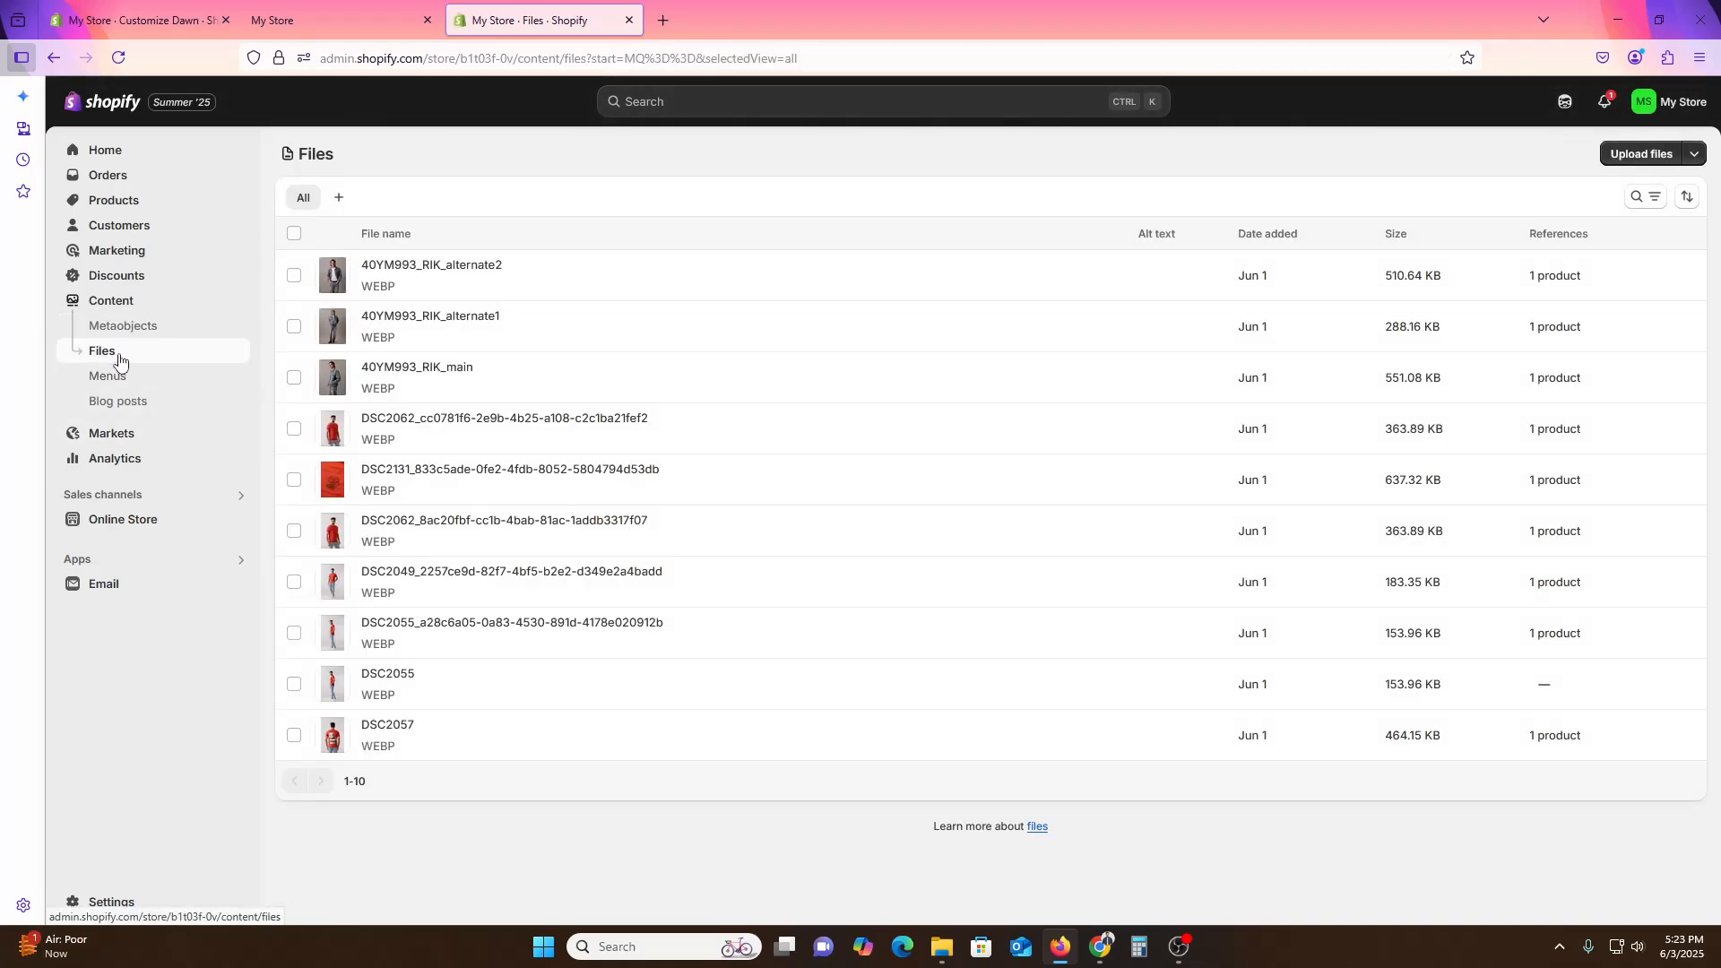
pyautogui.click(1642, 153)
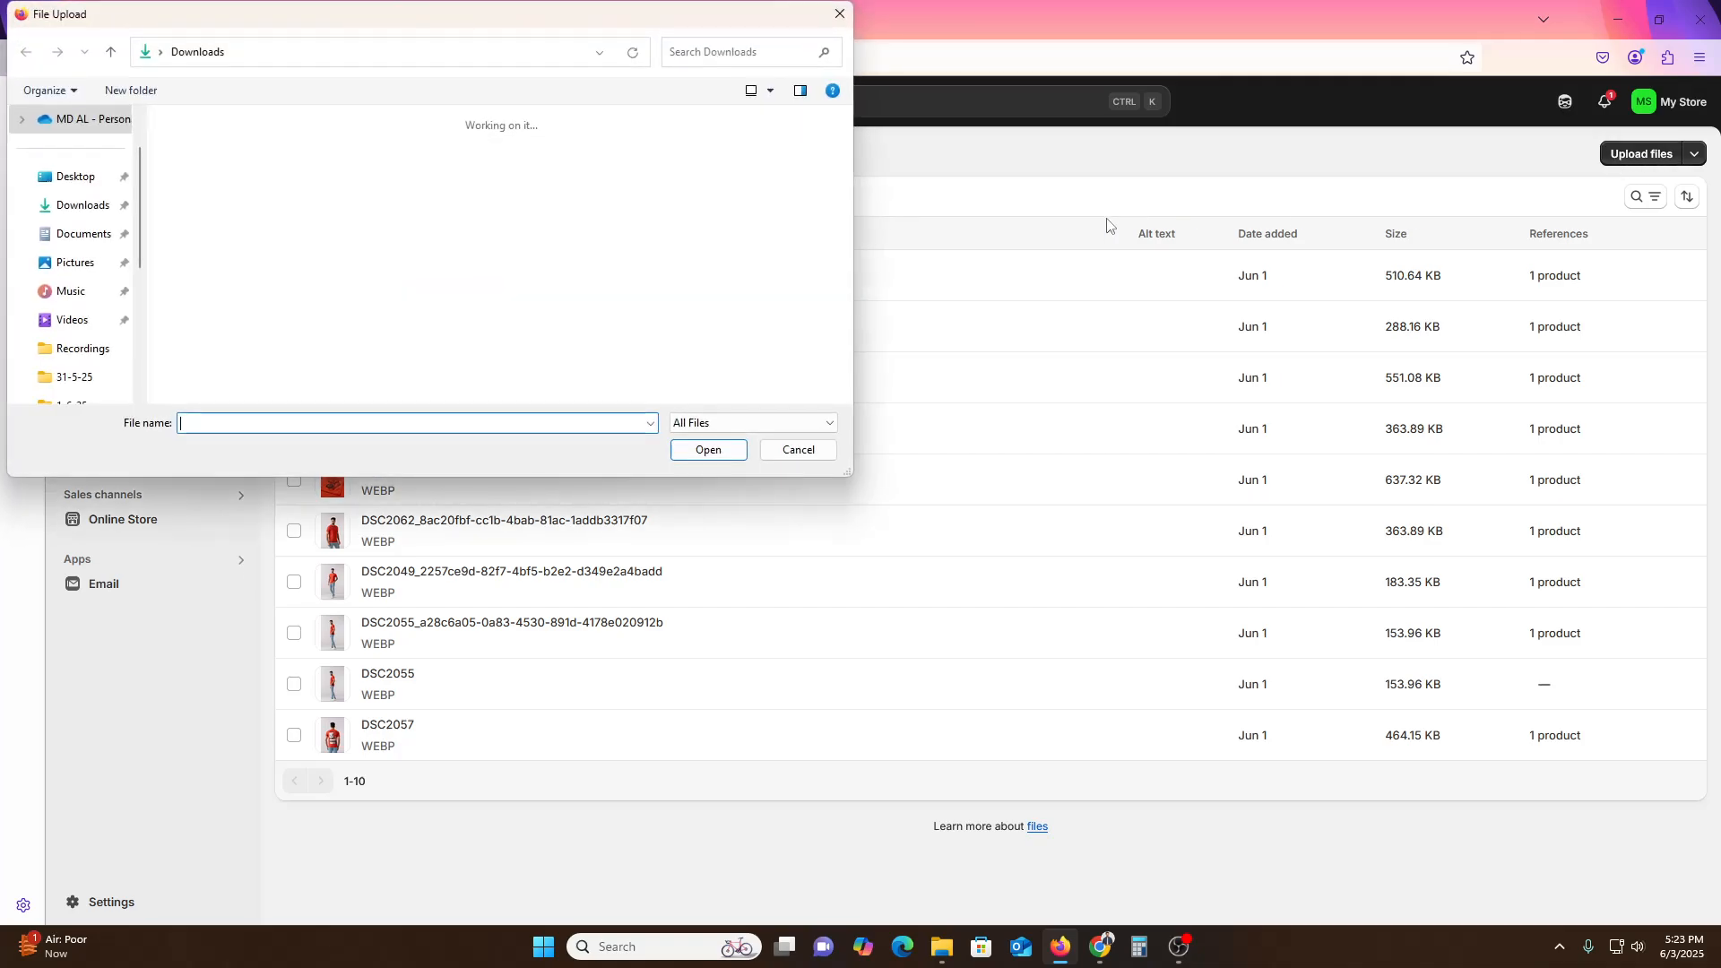
pyautogui.scroll(-10, 502, 269)
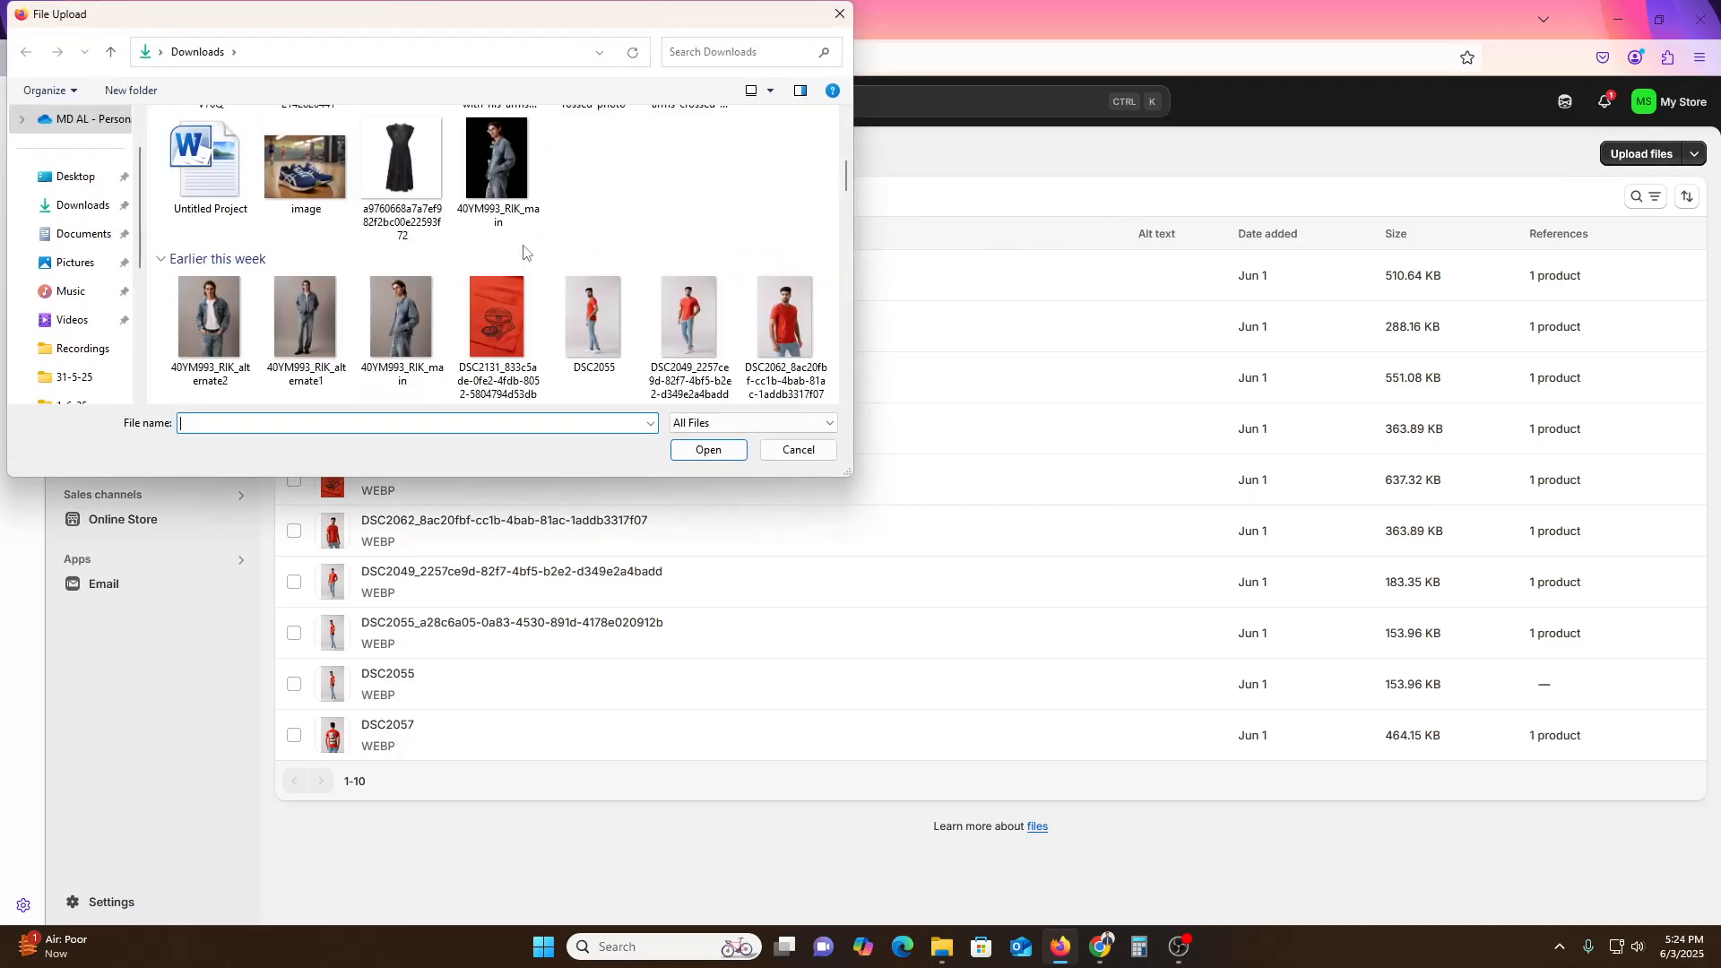
pyautogui.scroll(-3, 525, 254)
pyautogui.doubleClick(502, 190)
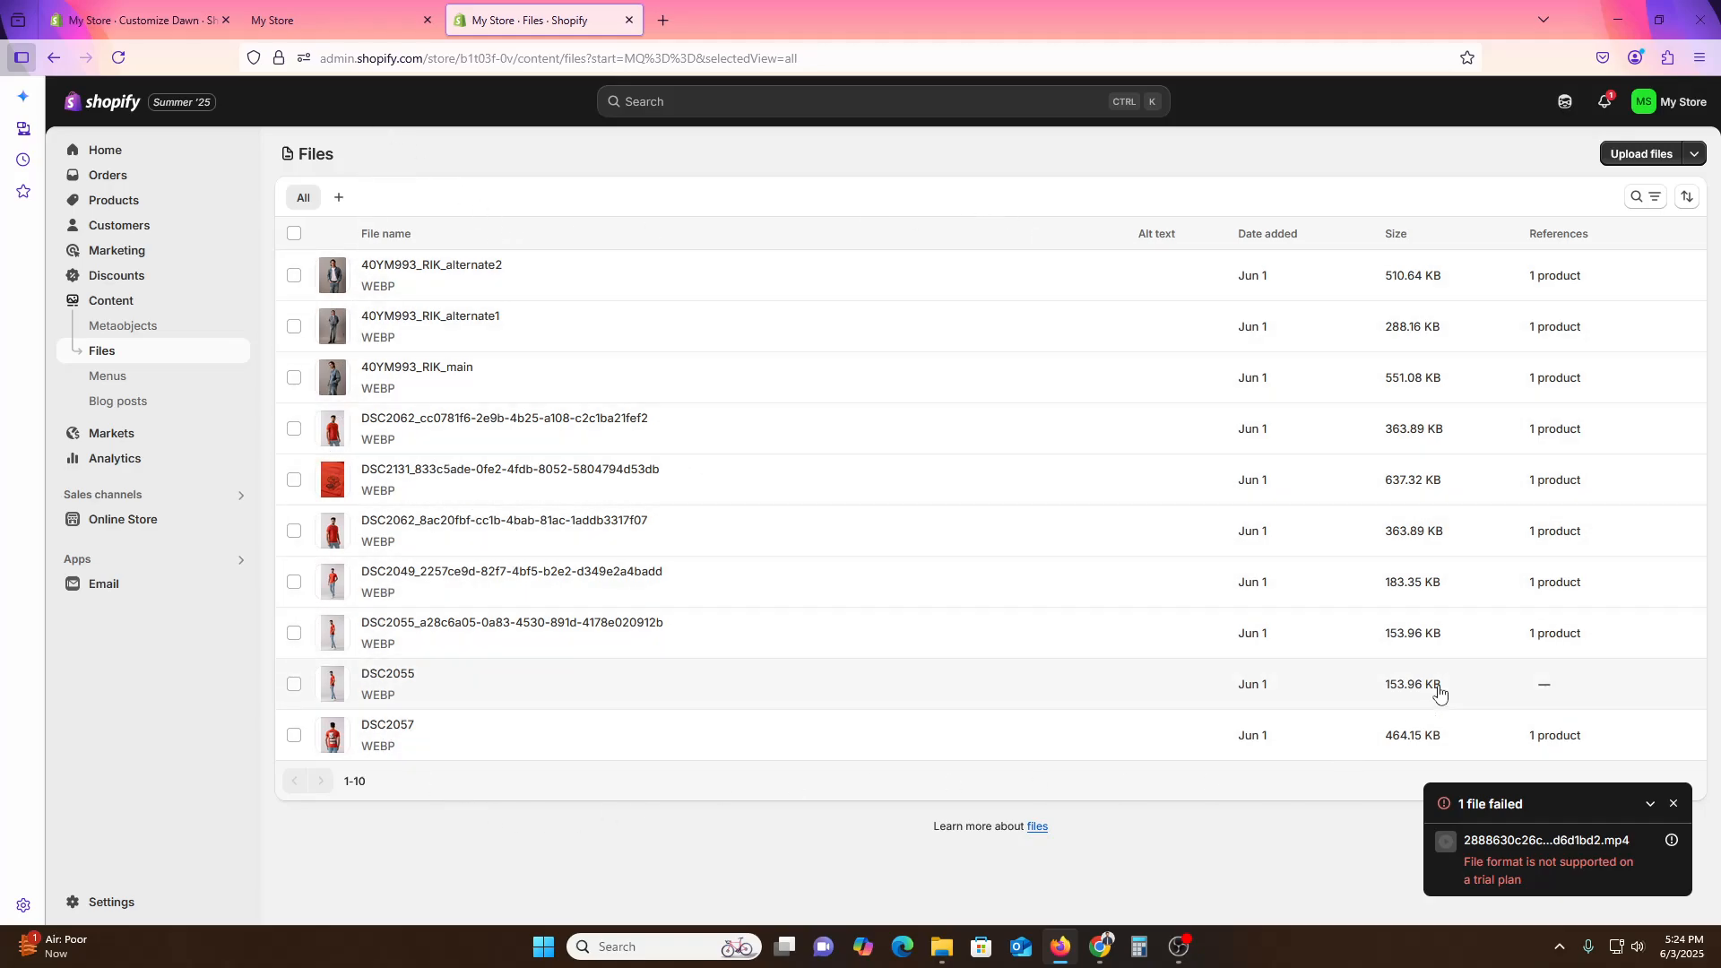
# Check the Video section in the theme editor again and open YouTube in a new browser tab.
pyautogui.click(369, 7)
pyautogui.click(144, 22)
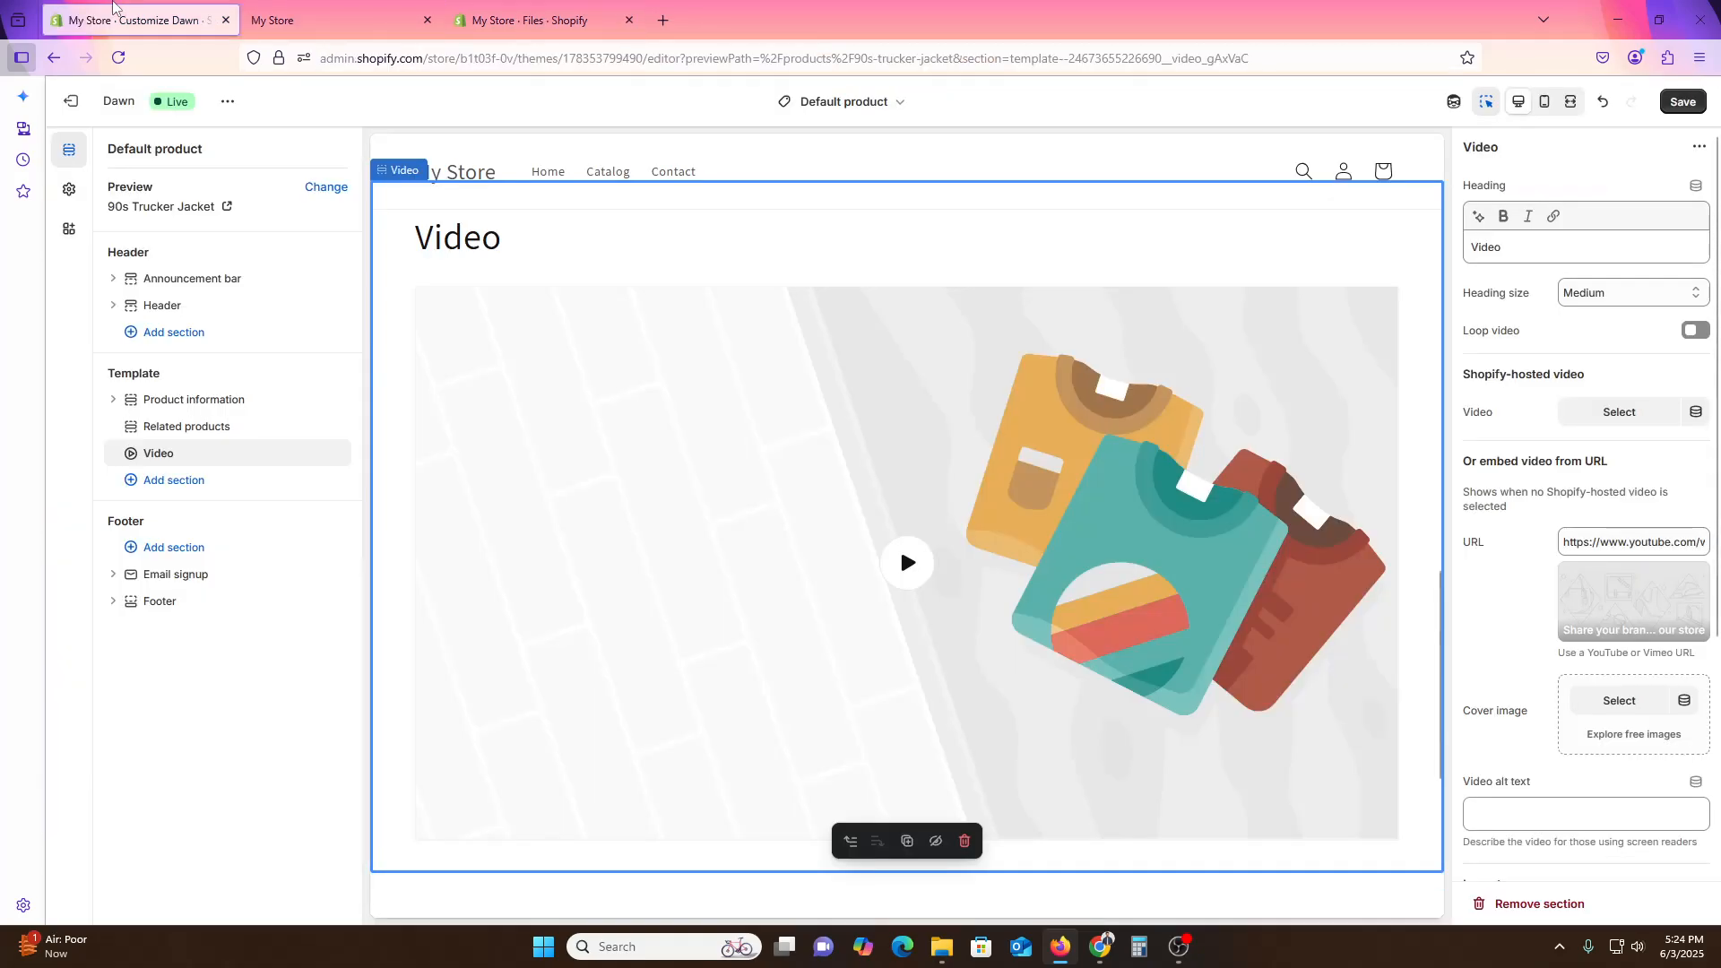
pyautogui.click(664, 20)
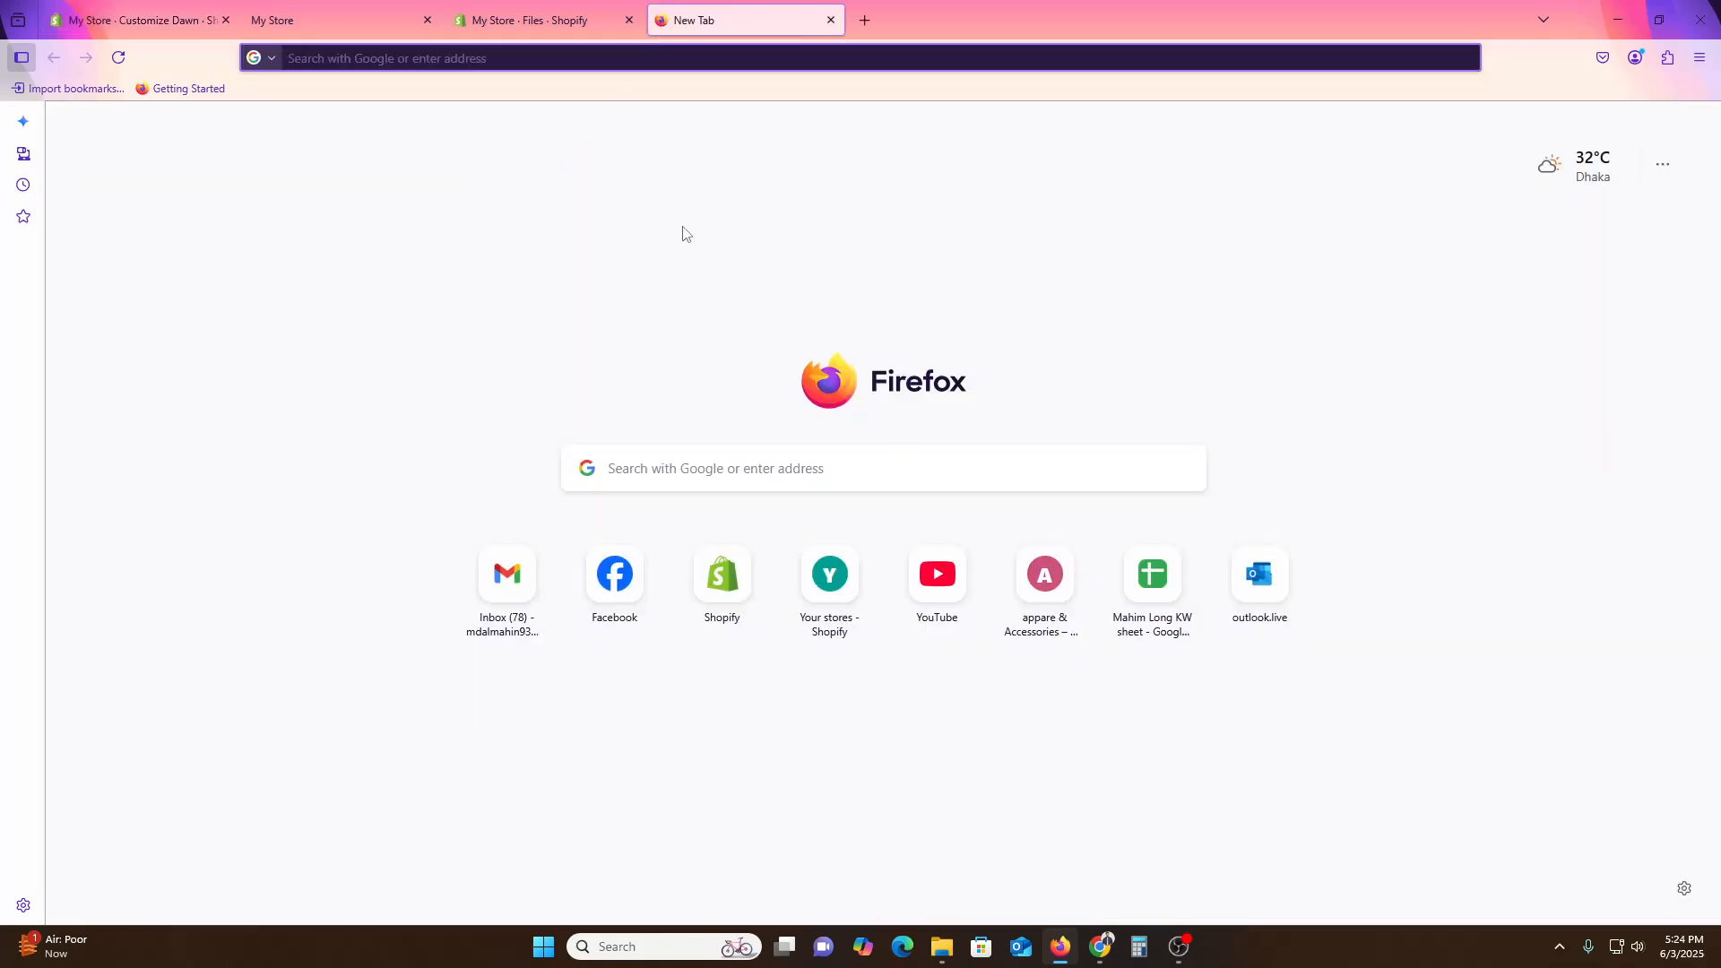
pyautogui.click(937, 578)
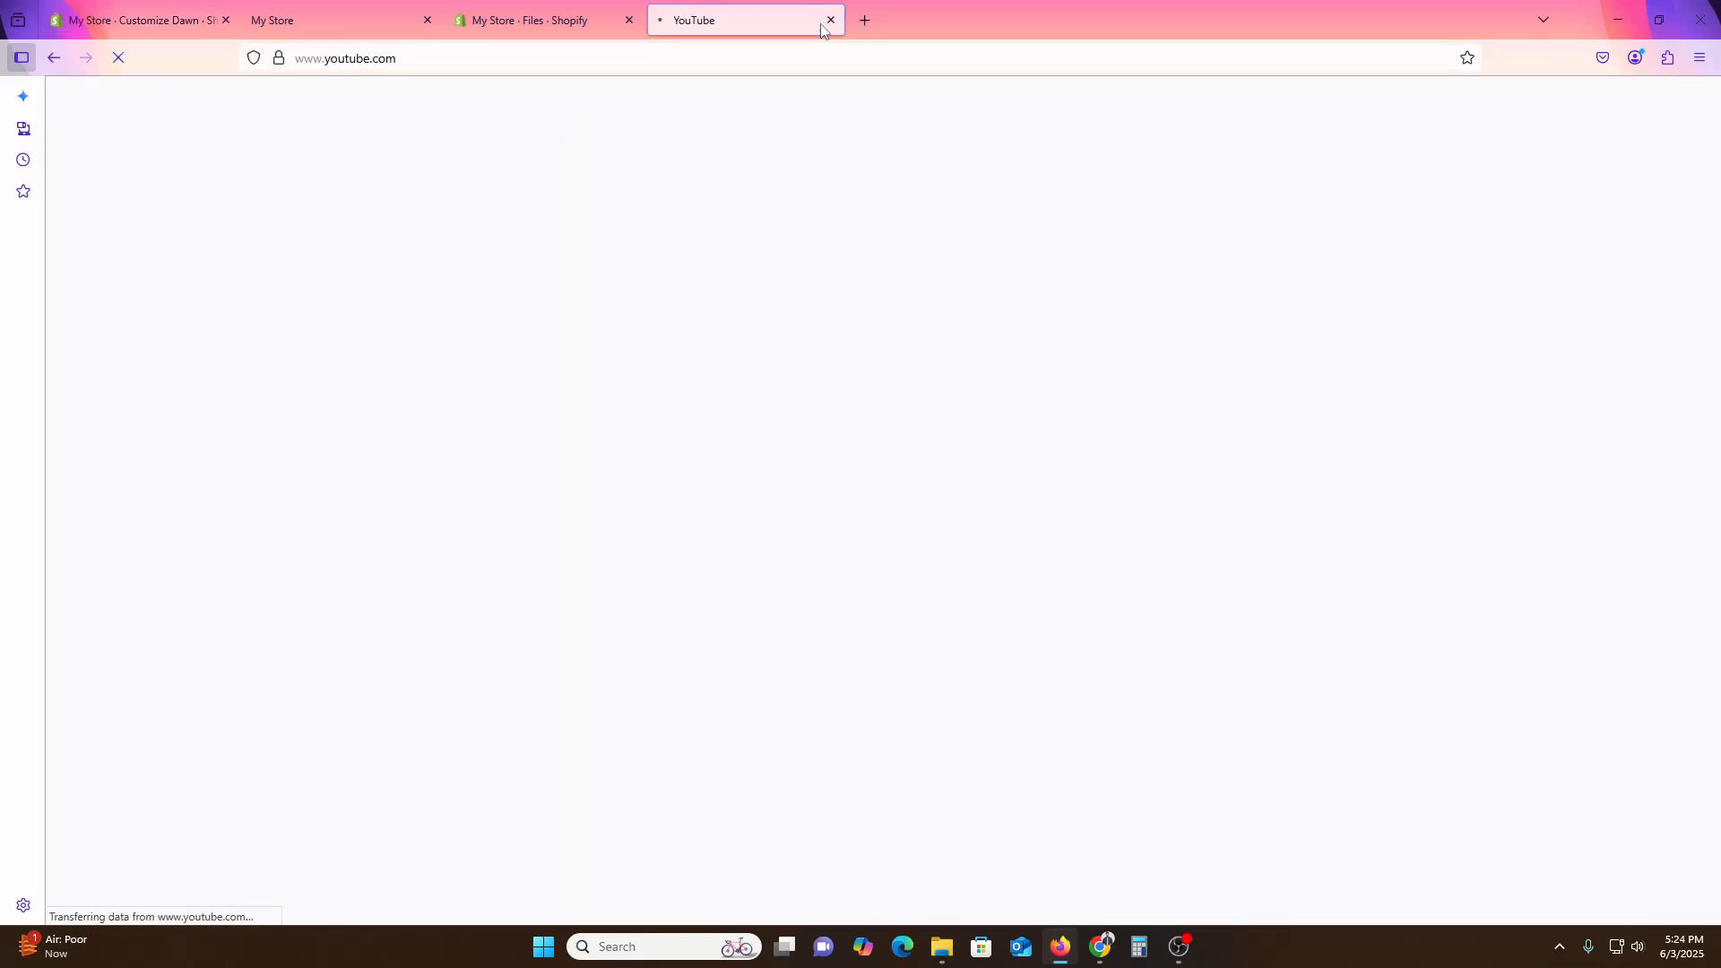
pyautogui.click(867, 21)
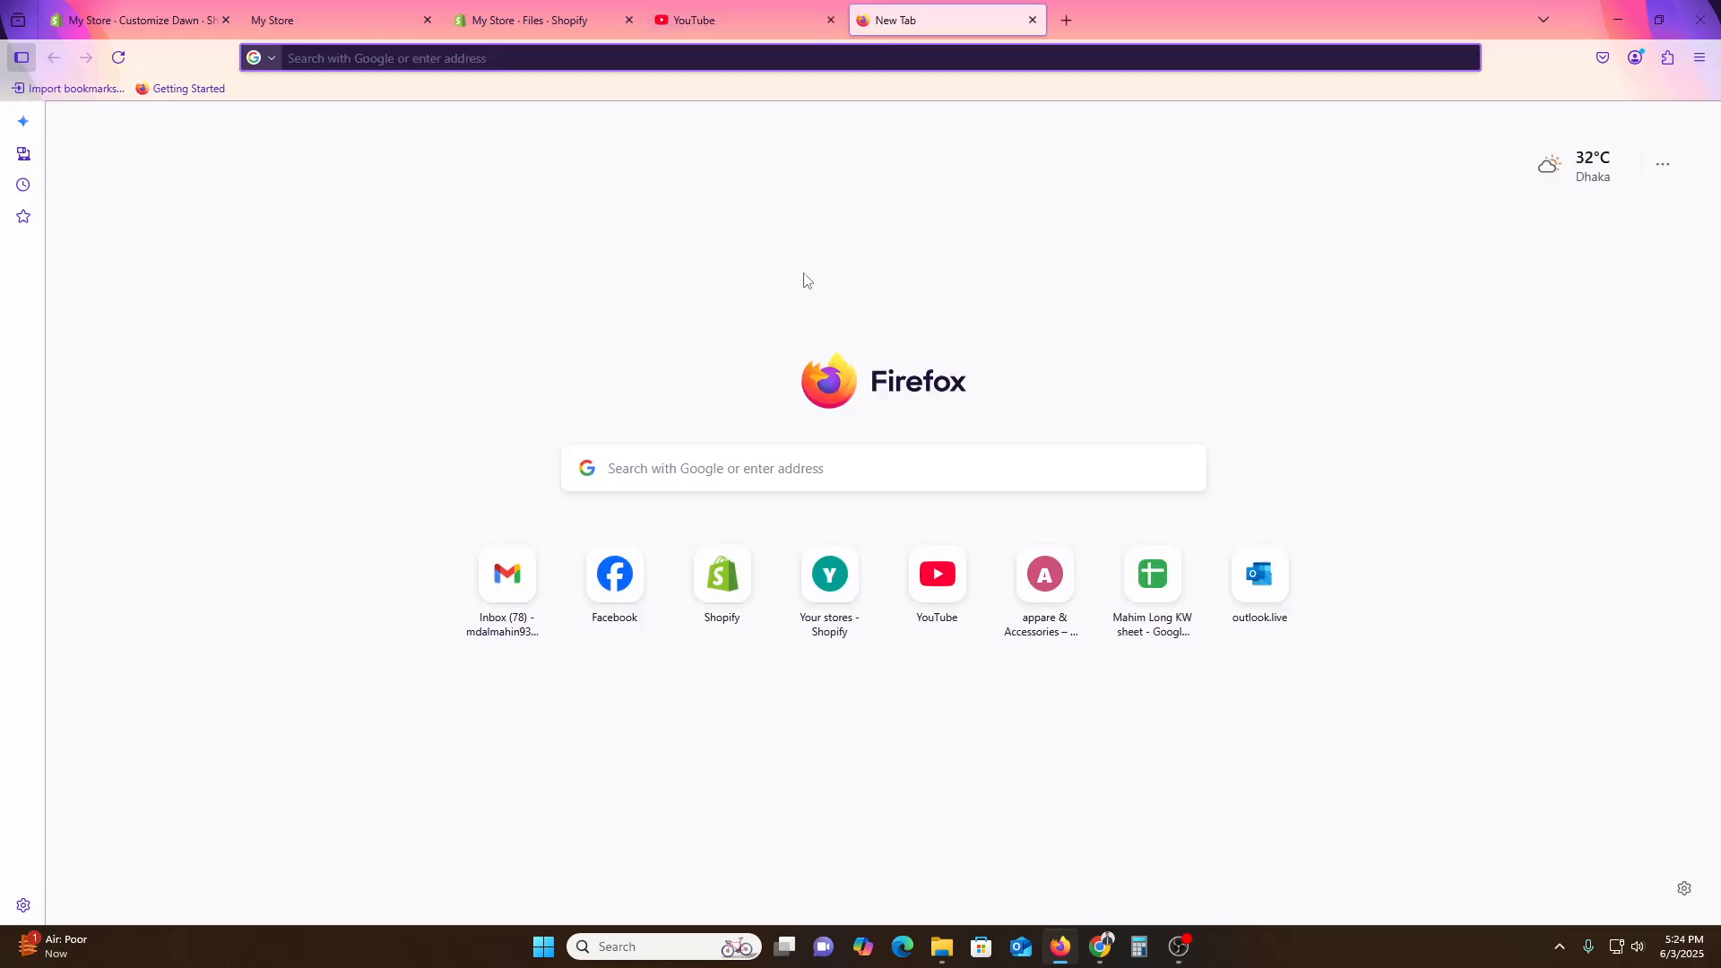
pyautogui.moveTo(775, 14)
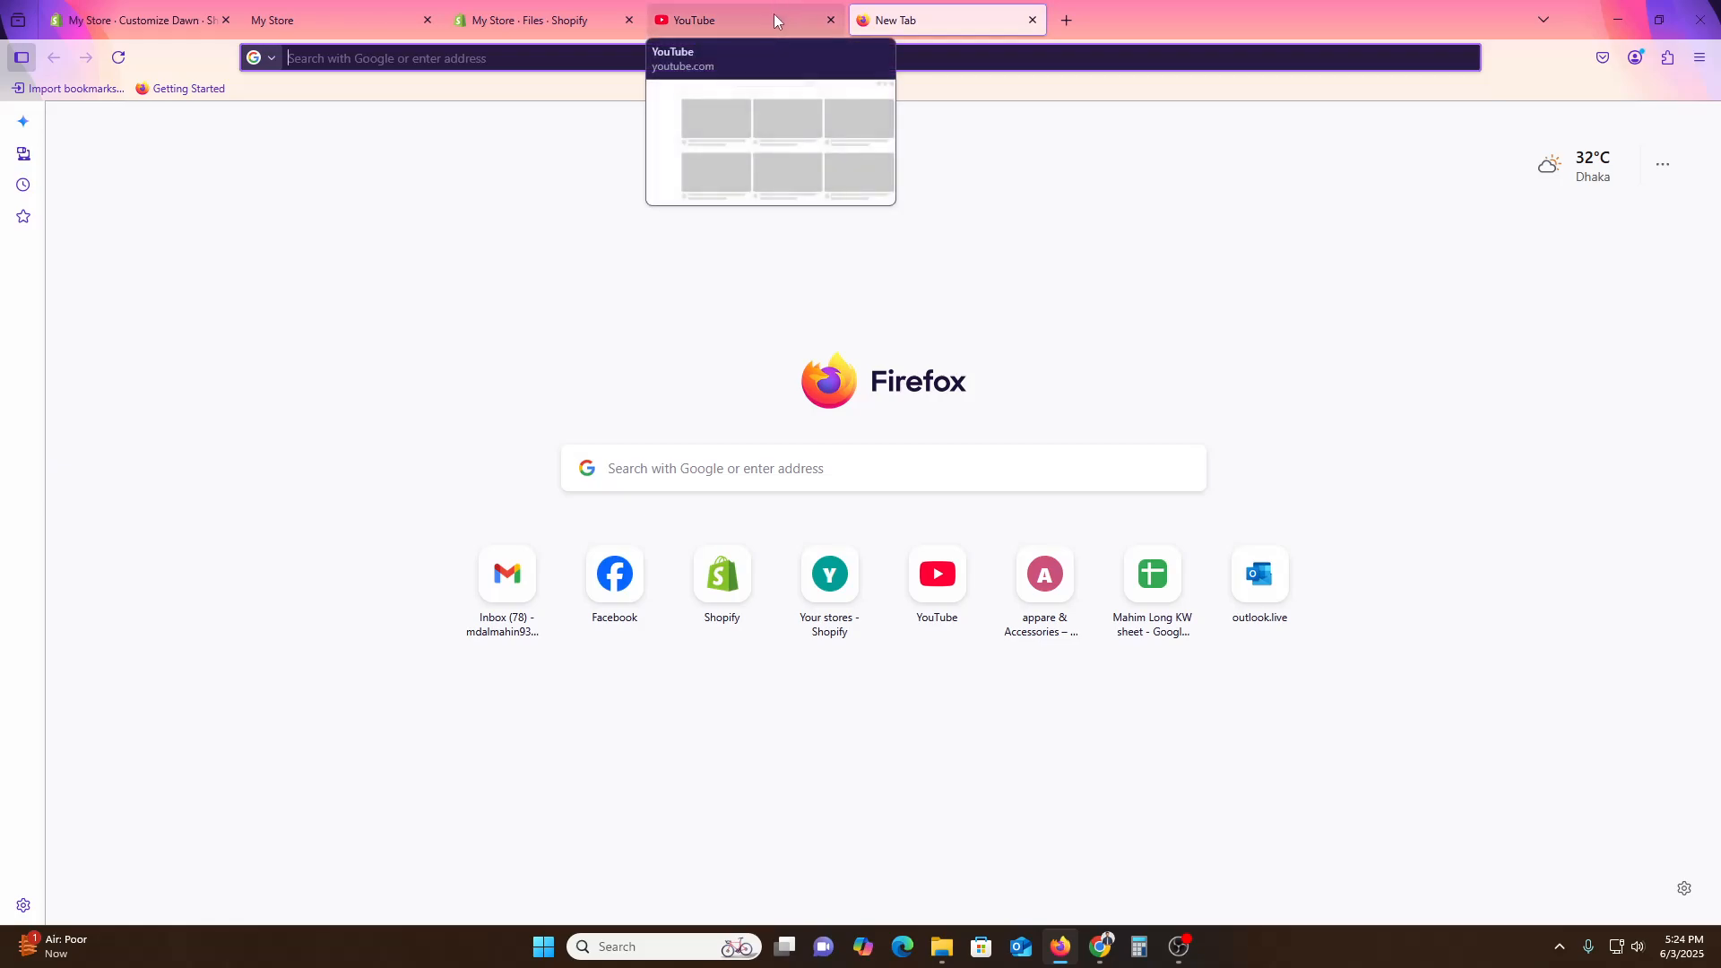
pyautogui.click(775, 14)
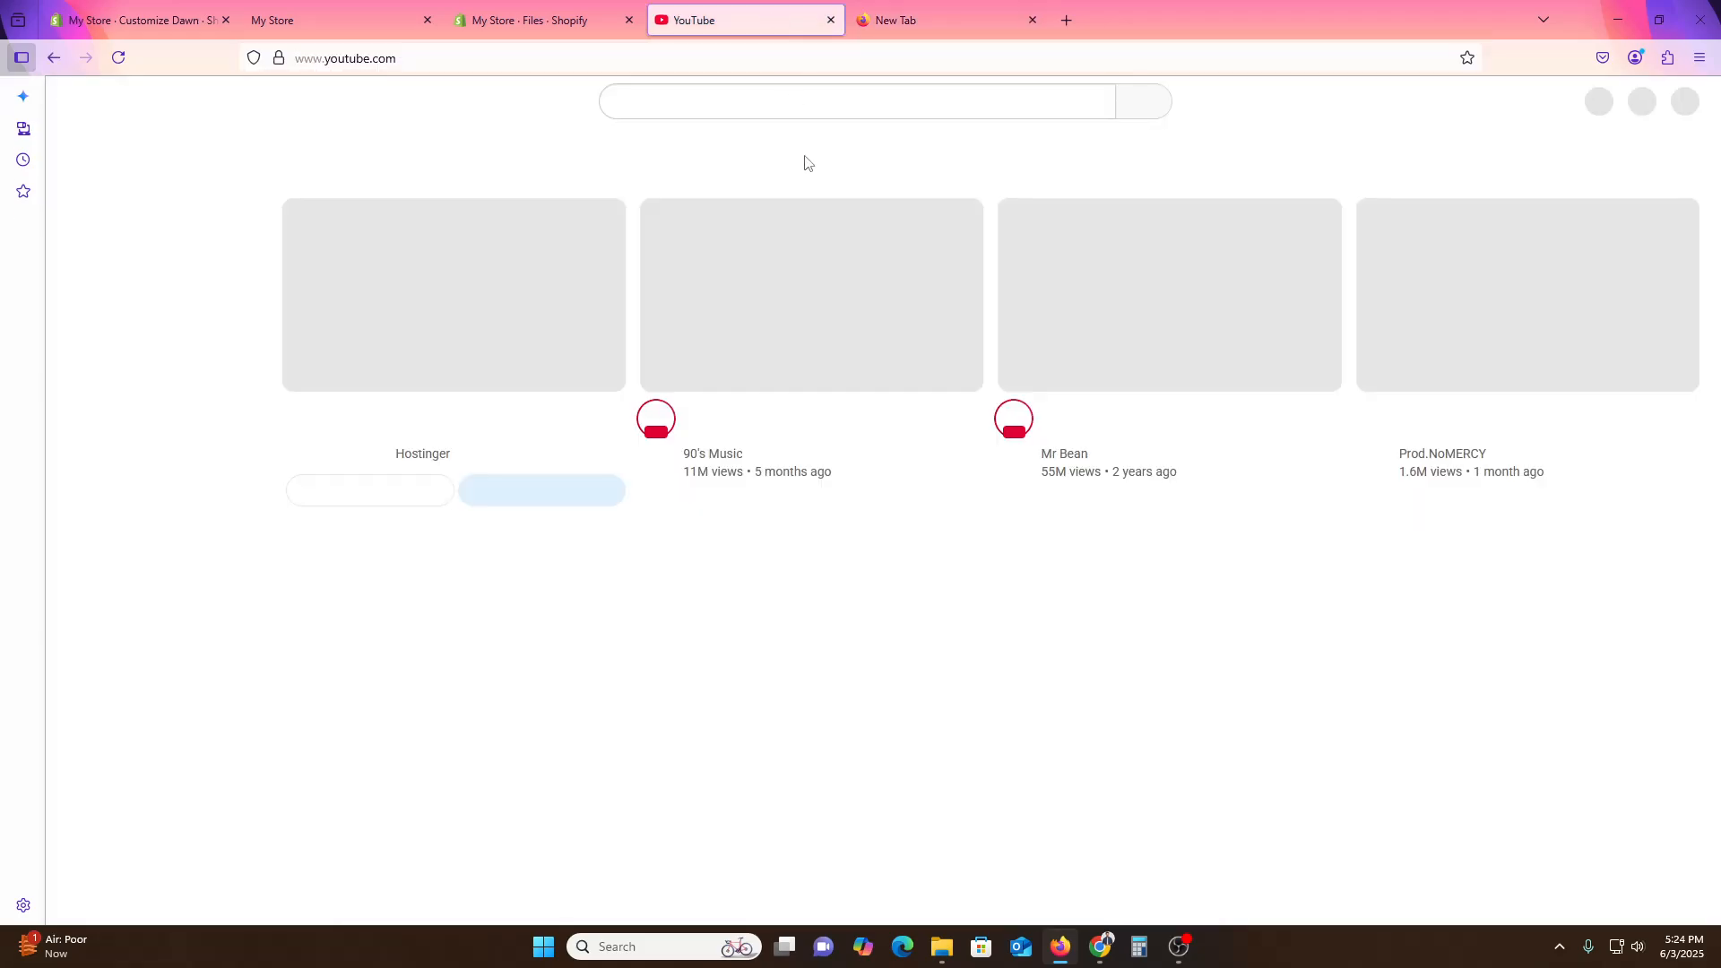
# Browse YouTube's home feed and Trending page, and search YouTube for "shopify".
pyautogui.scroll(-12, 1129, 612)
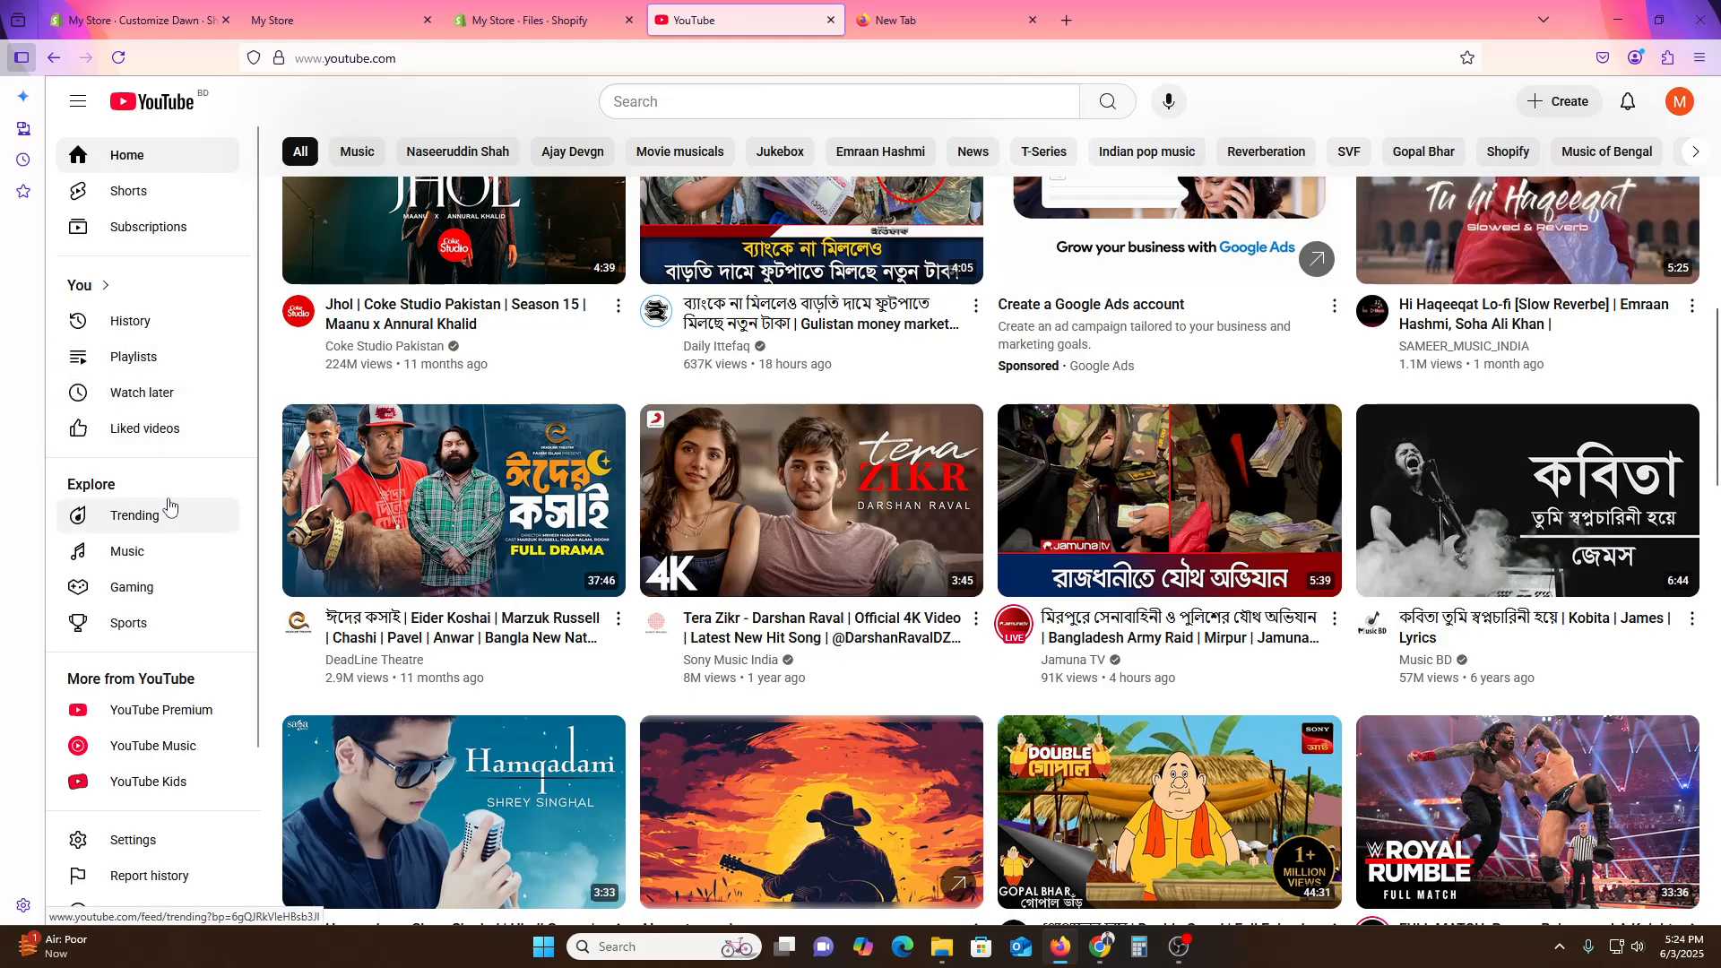
pyautogui.click(167, 514)
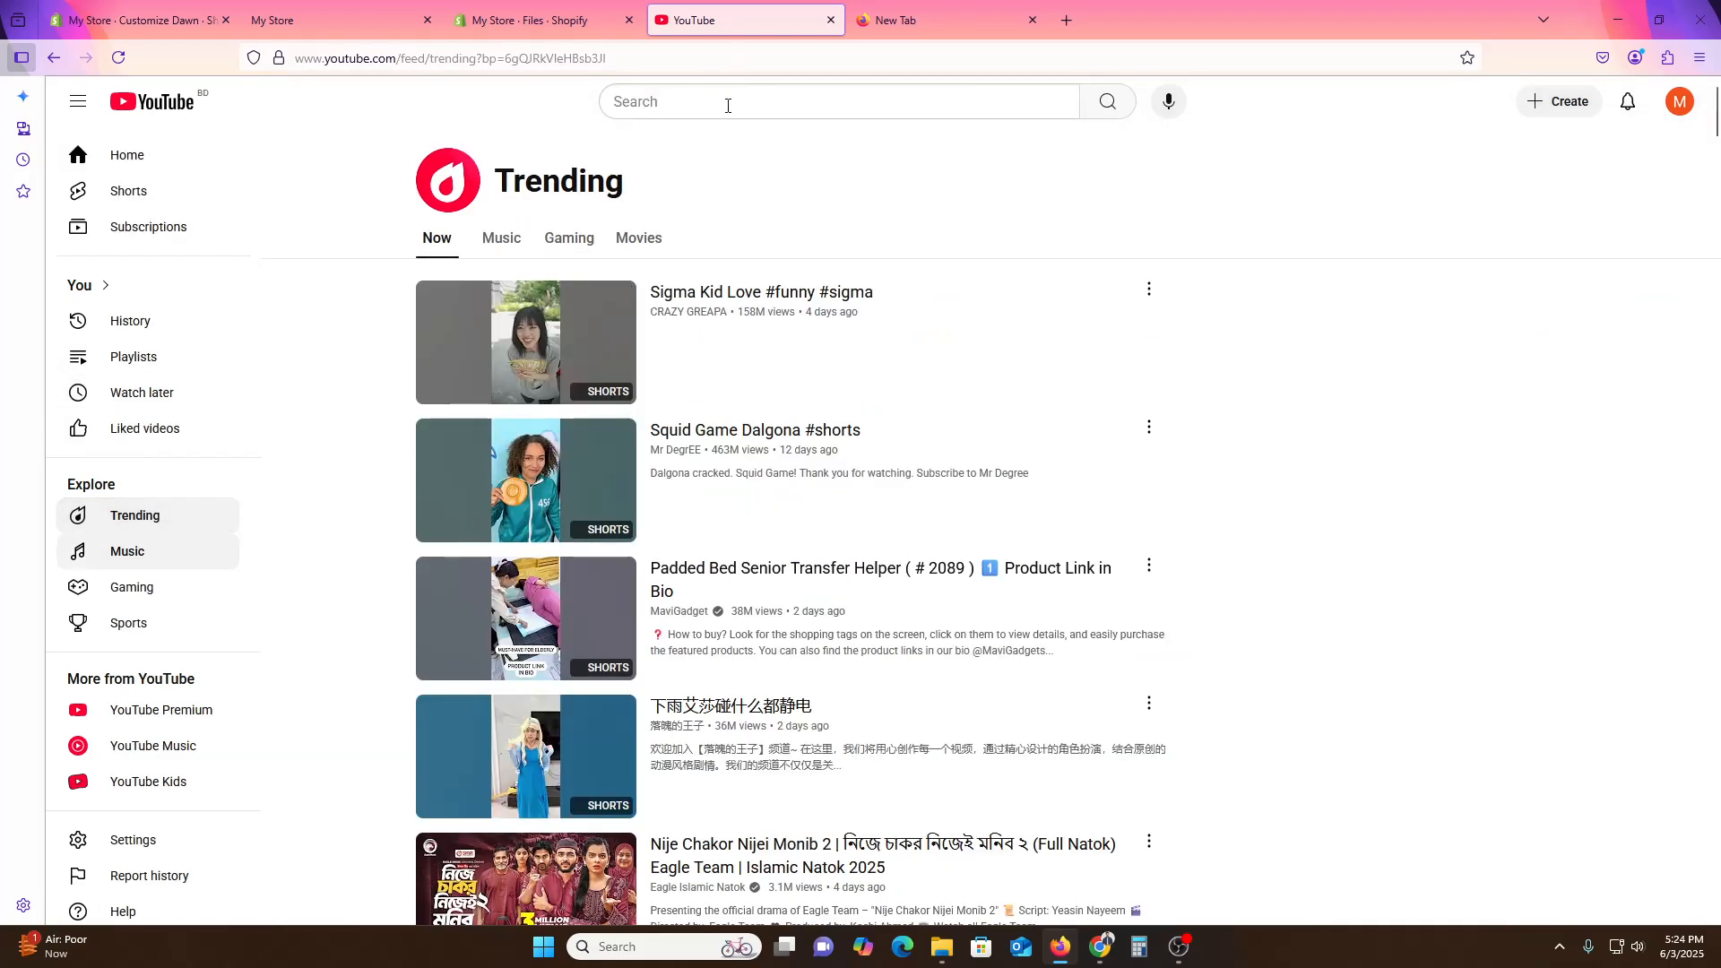
pyautogui.click(730, 102)
pyautogui.write('s')
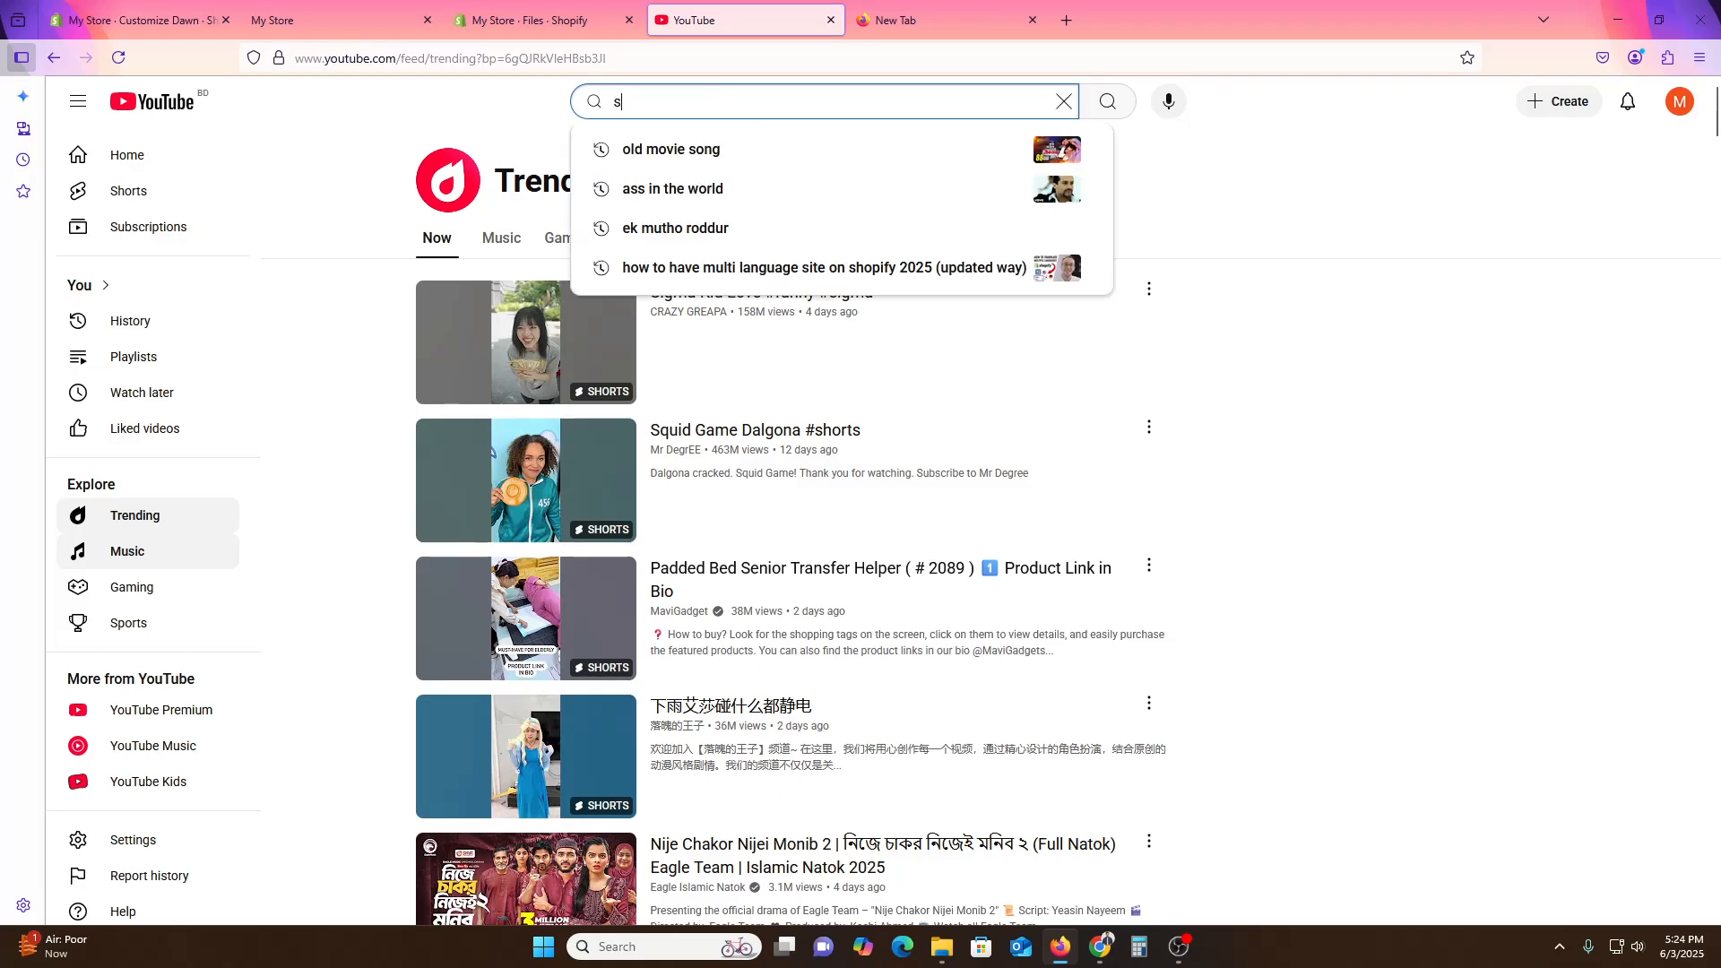
pyautogui.write('hopify')
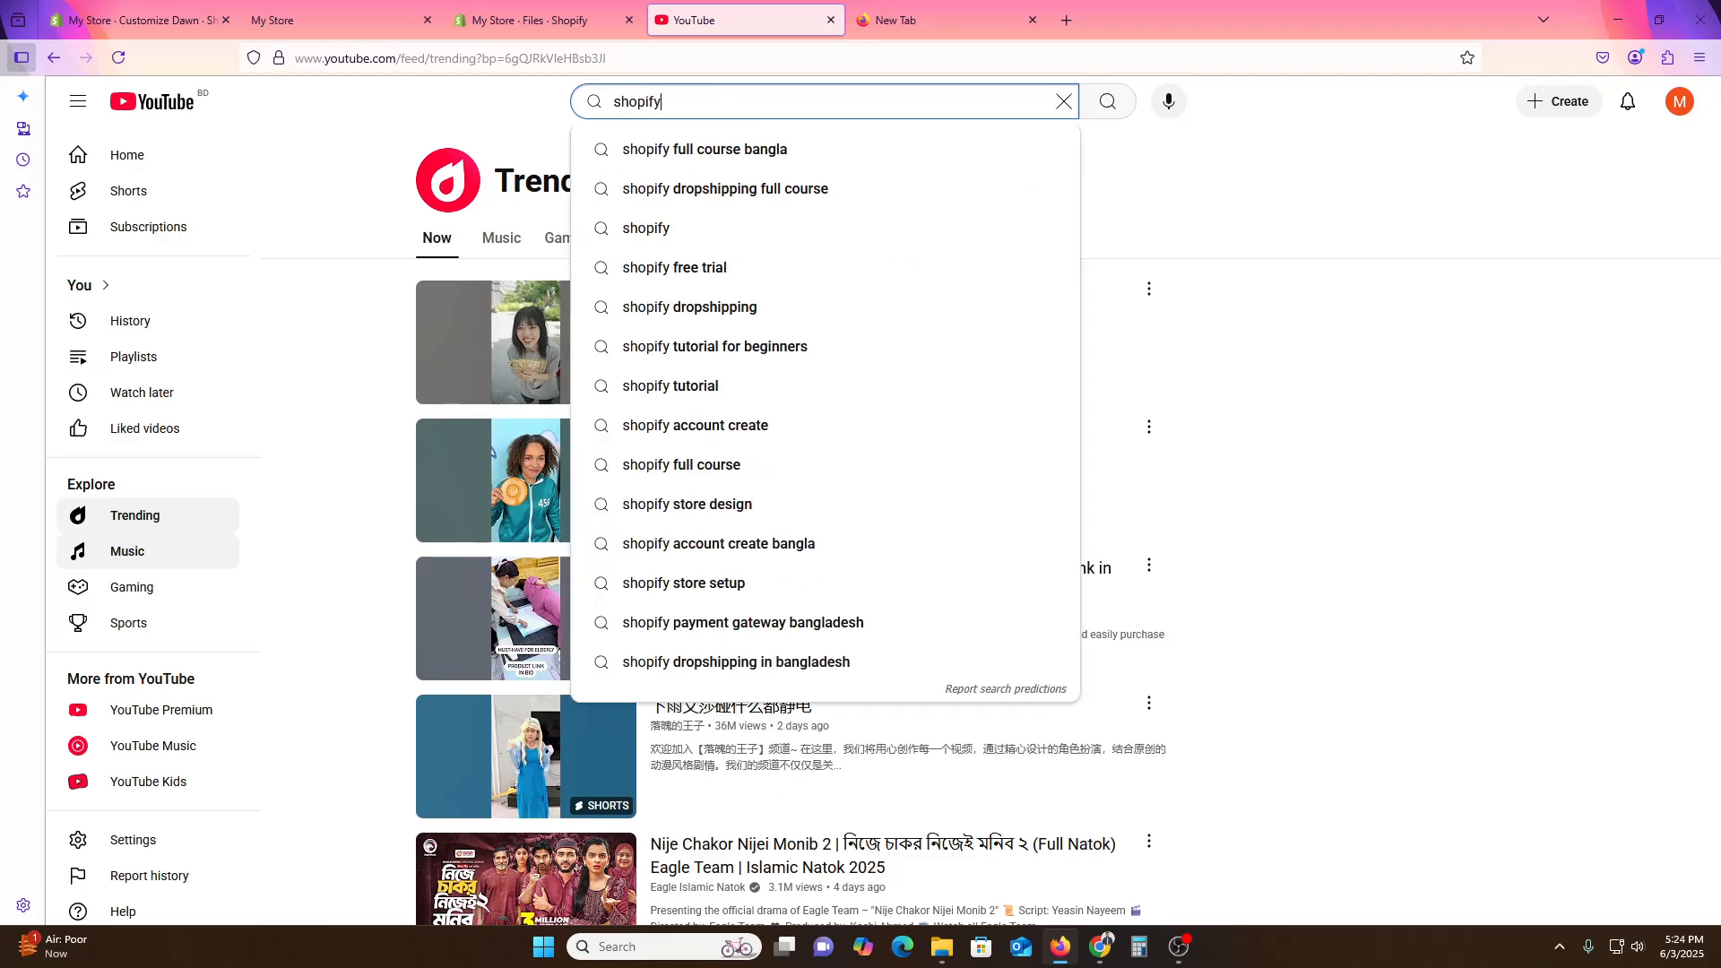
pyautogui.press('Return')
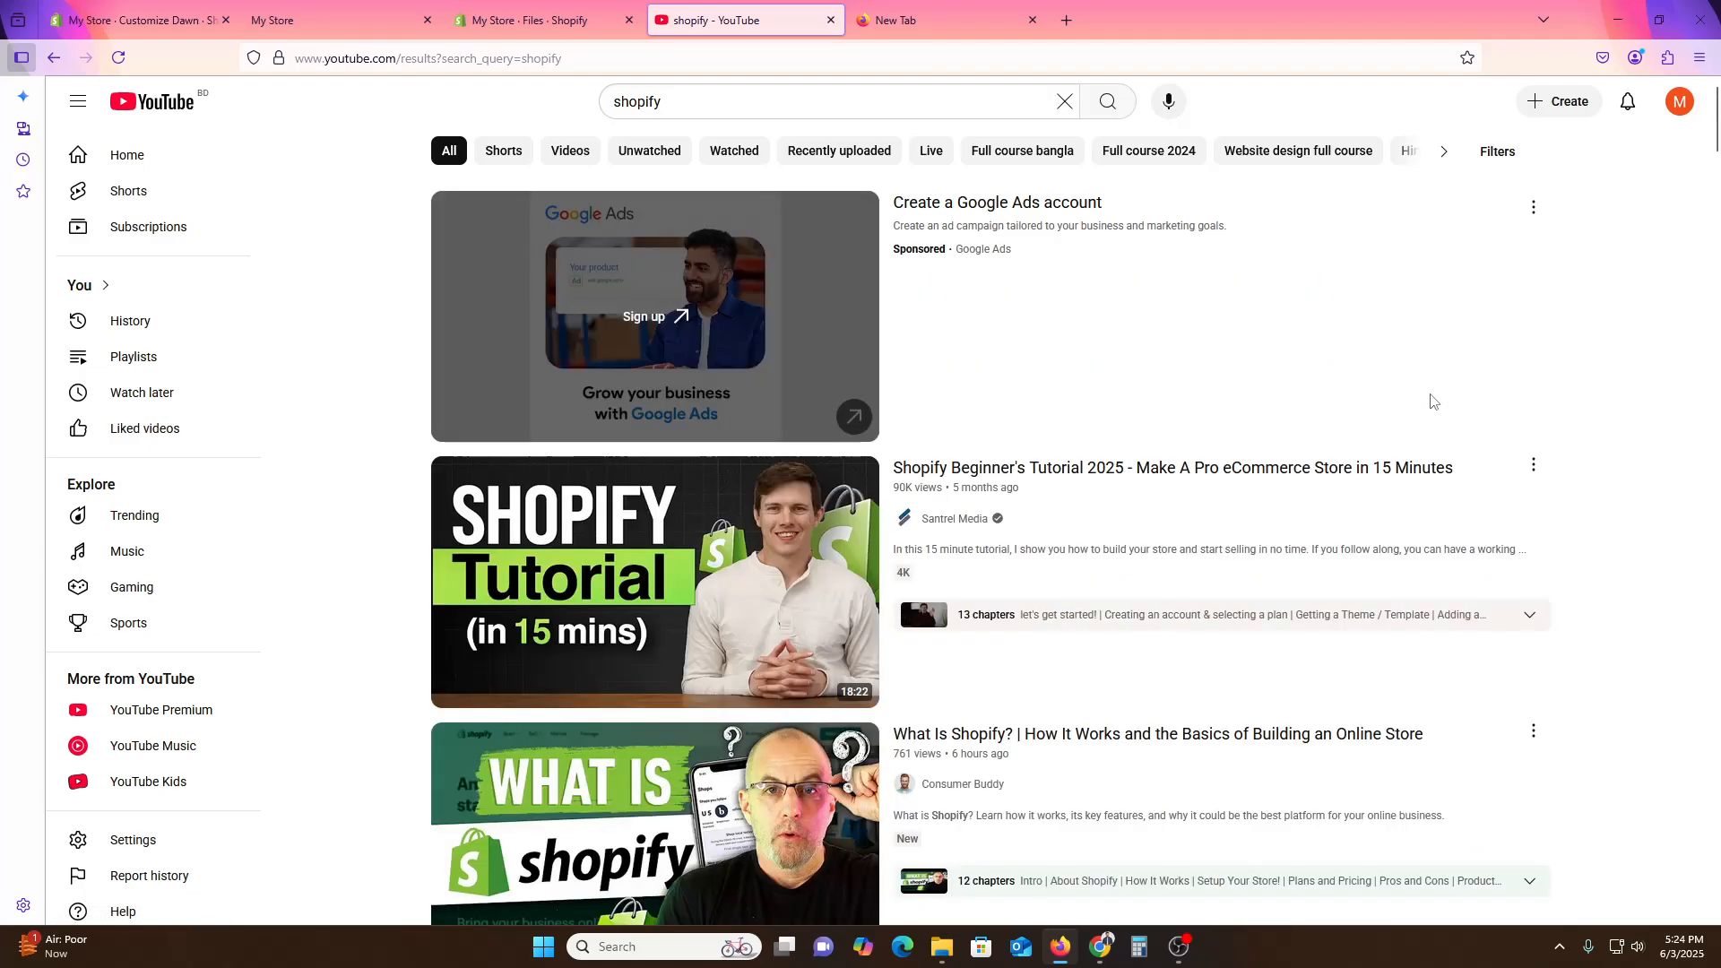
# Find the official Shopify channel in the search results and open its list of videos.
pyautogui.scroll(-9, 1431, 397)
pyautogui.scroll(-20, 1431, 402)
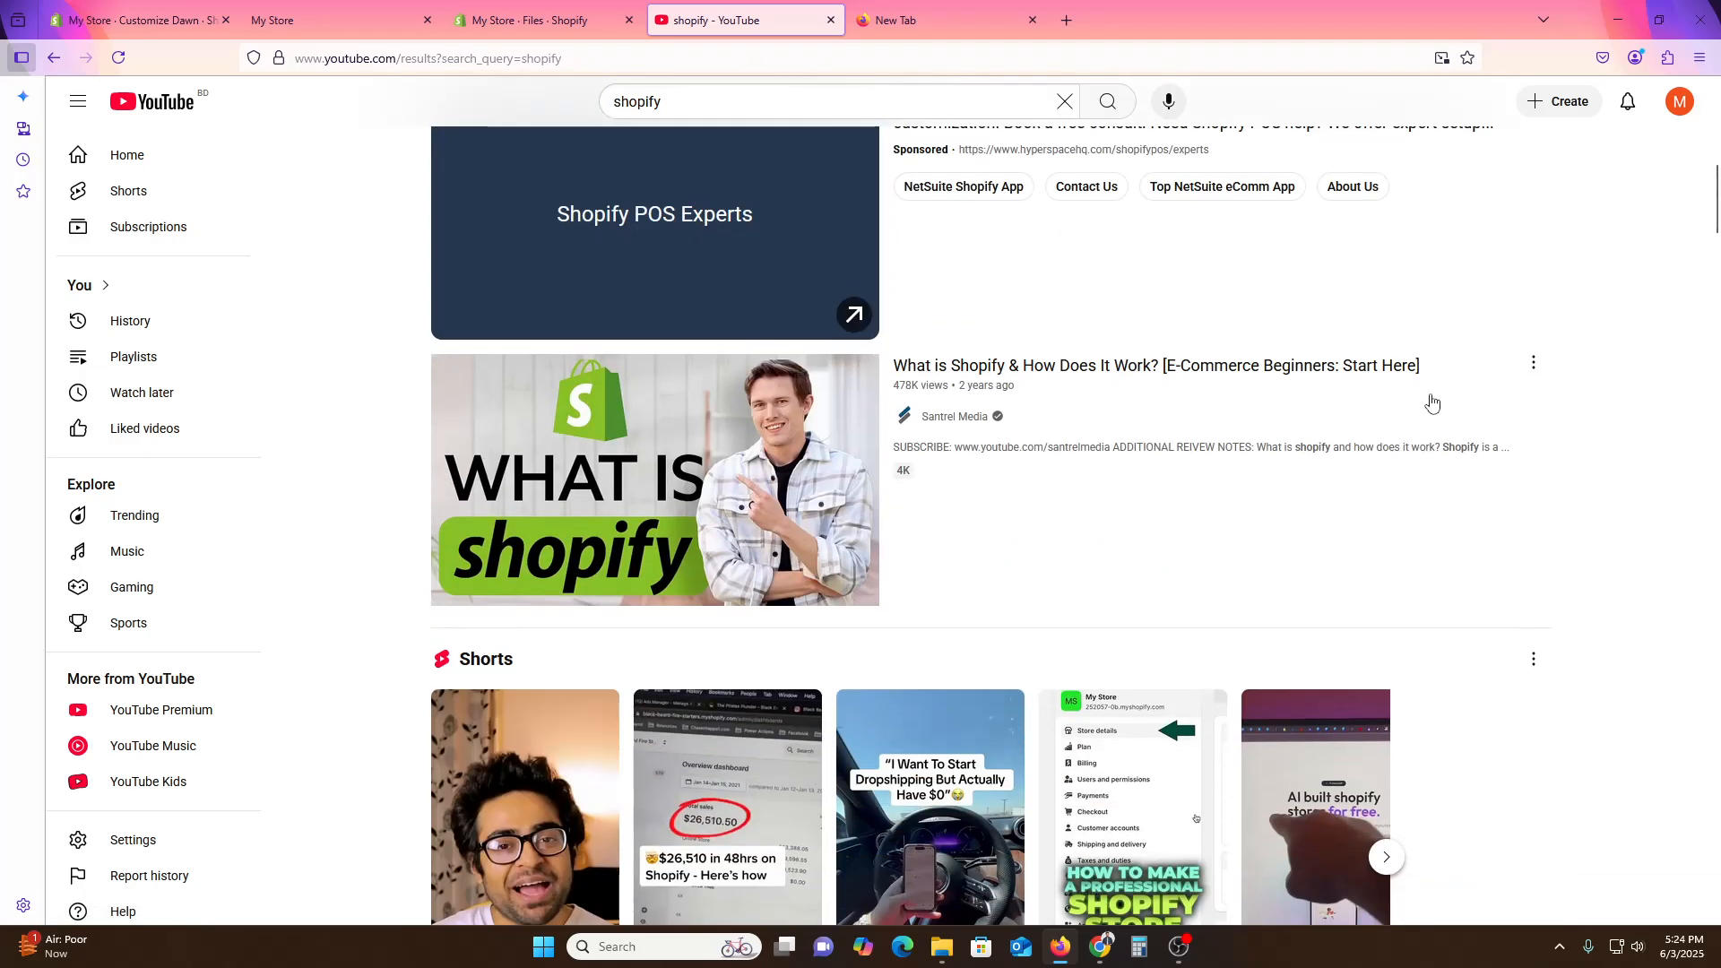
pyautogui.scroll(15, 1434, 395)
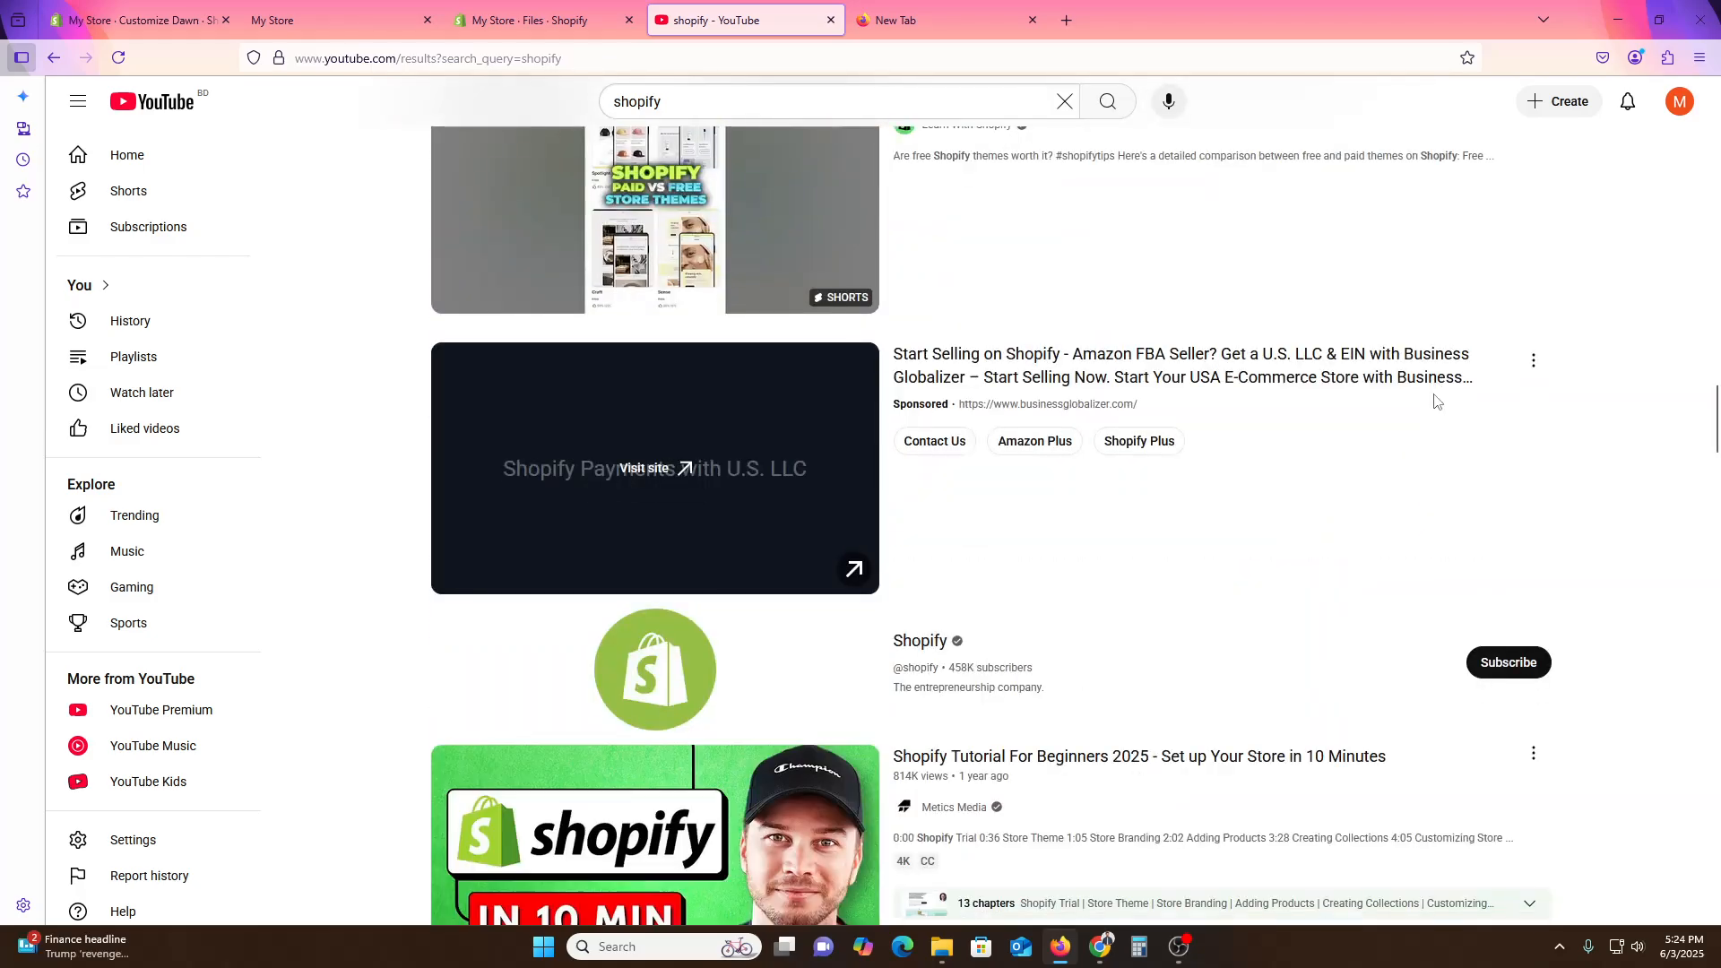
pyautogui.scroll(-4, 1433, 399)
pyautogui.click(677, 298)
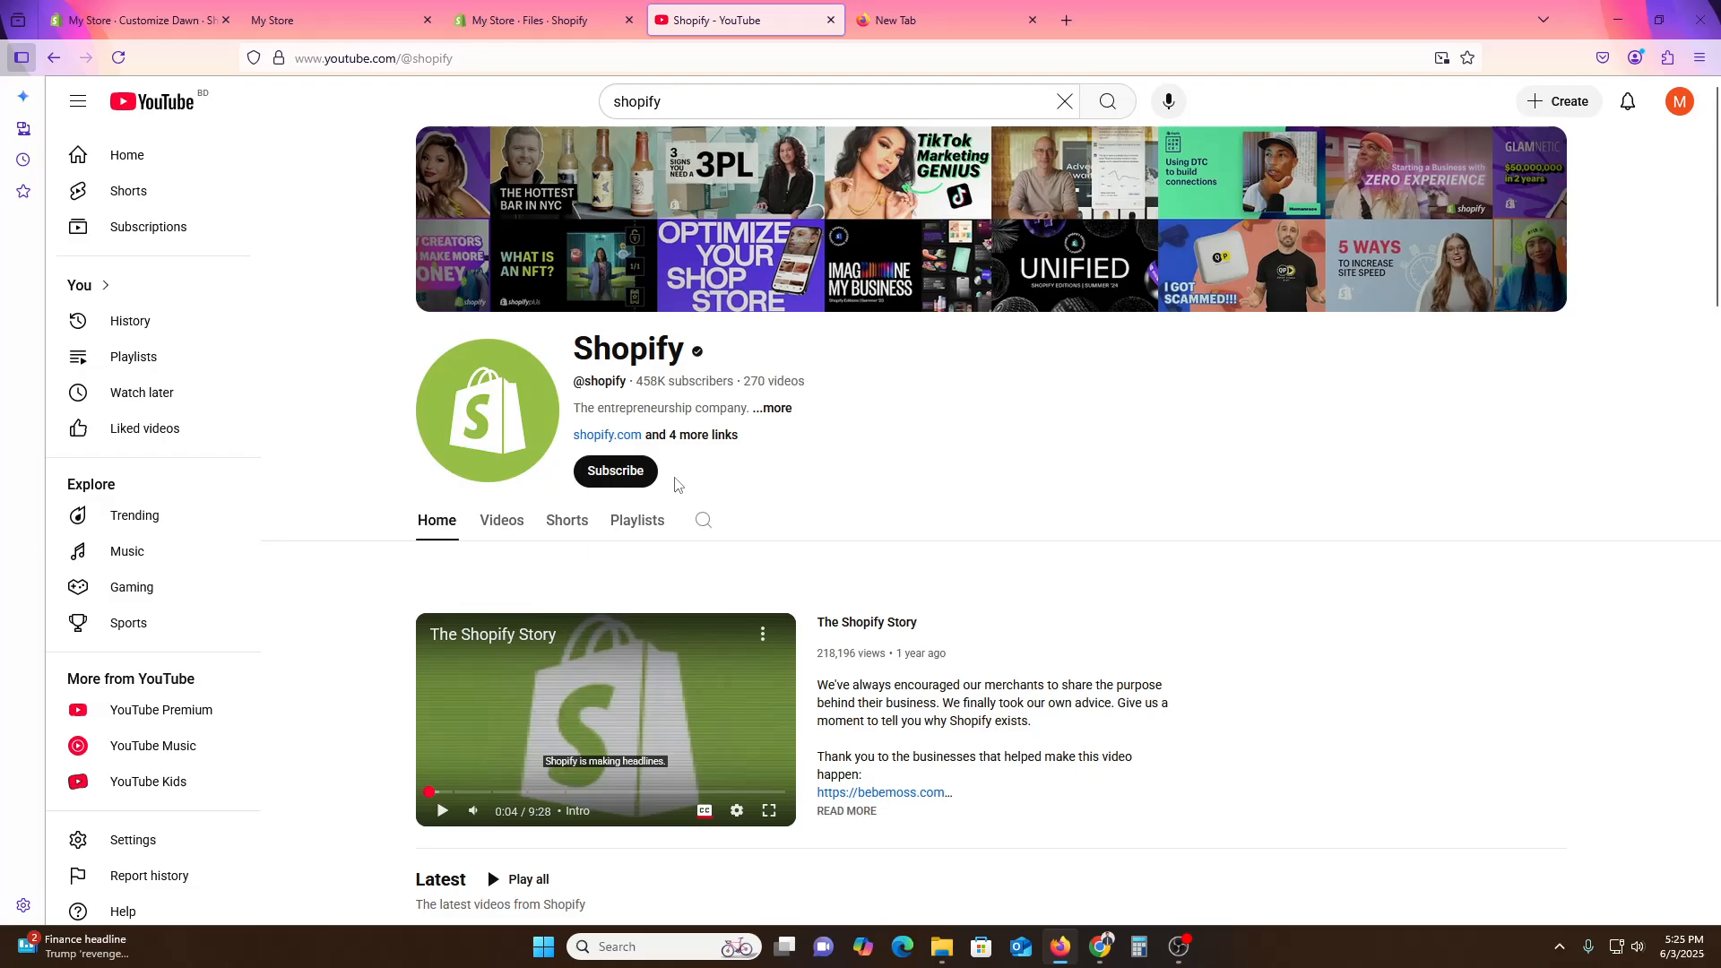
pyautogui.click(500, 523)
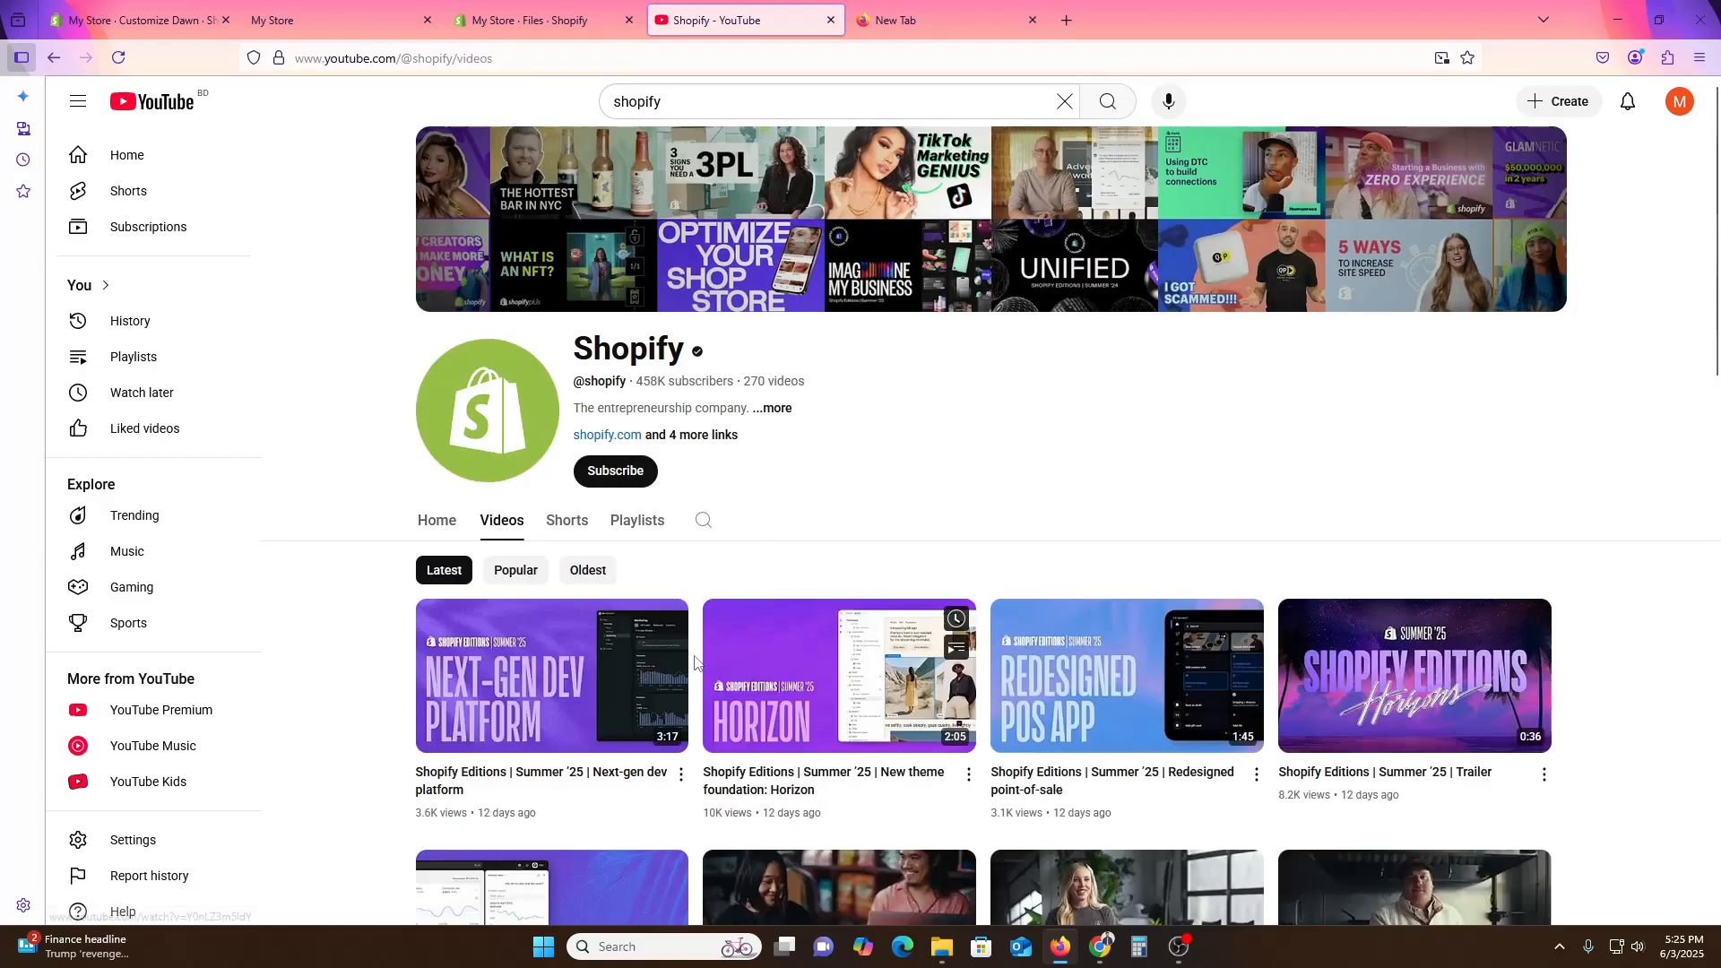
# Open the official channel's "Shopify Editions | Summer '25 | Next-gen dev platform" video and copy its share link.
pyautogui.click(555, 669)
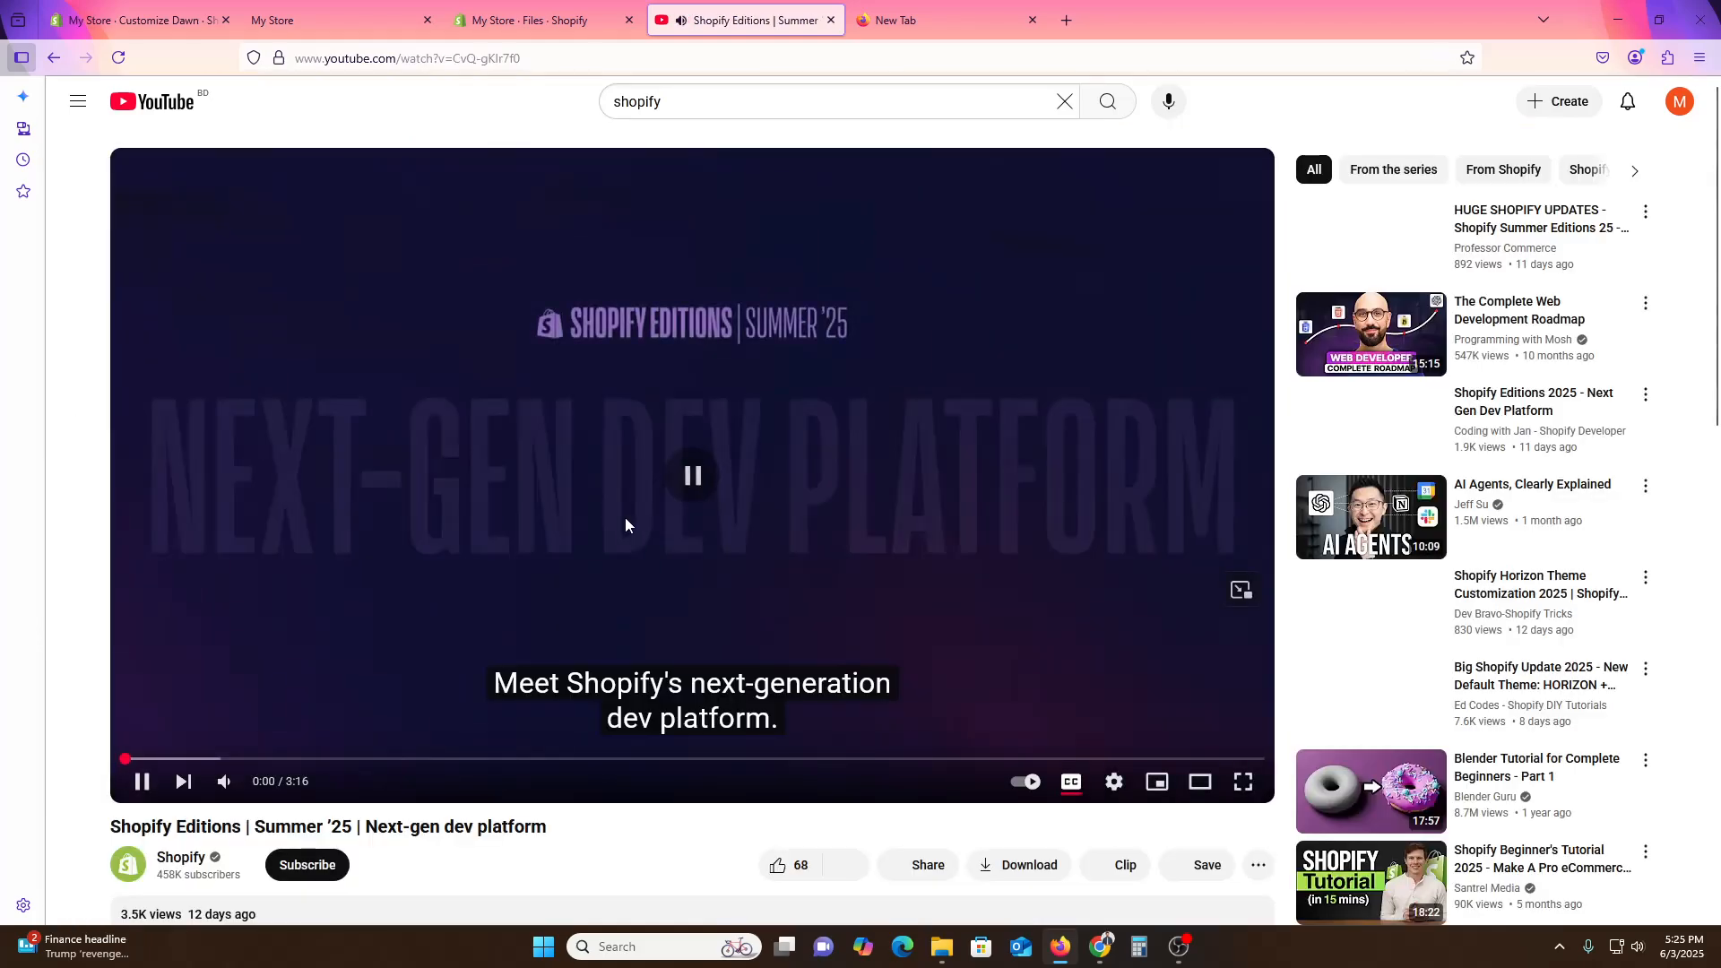
pyautogui.click(914, 865)
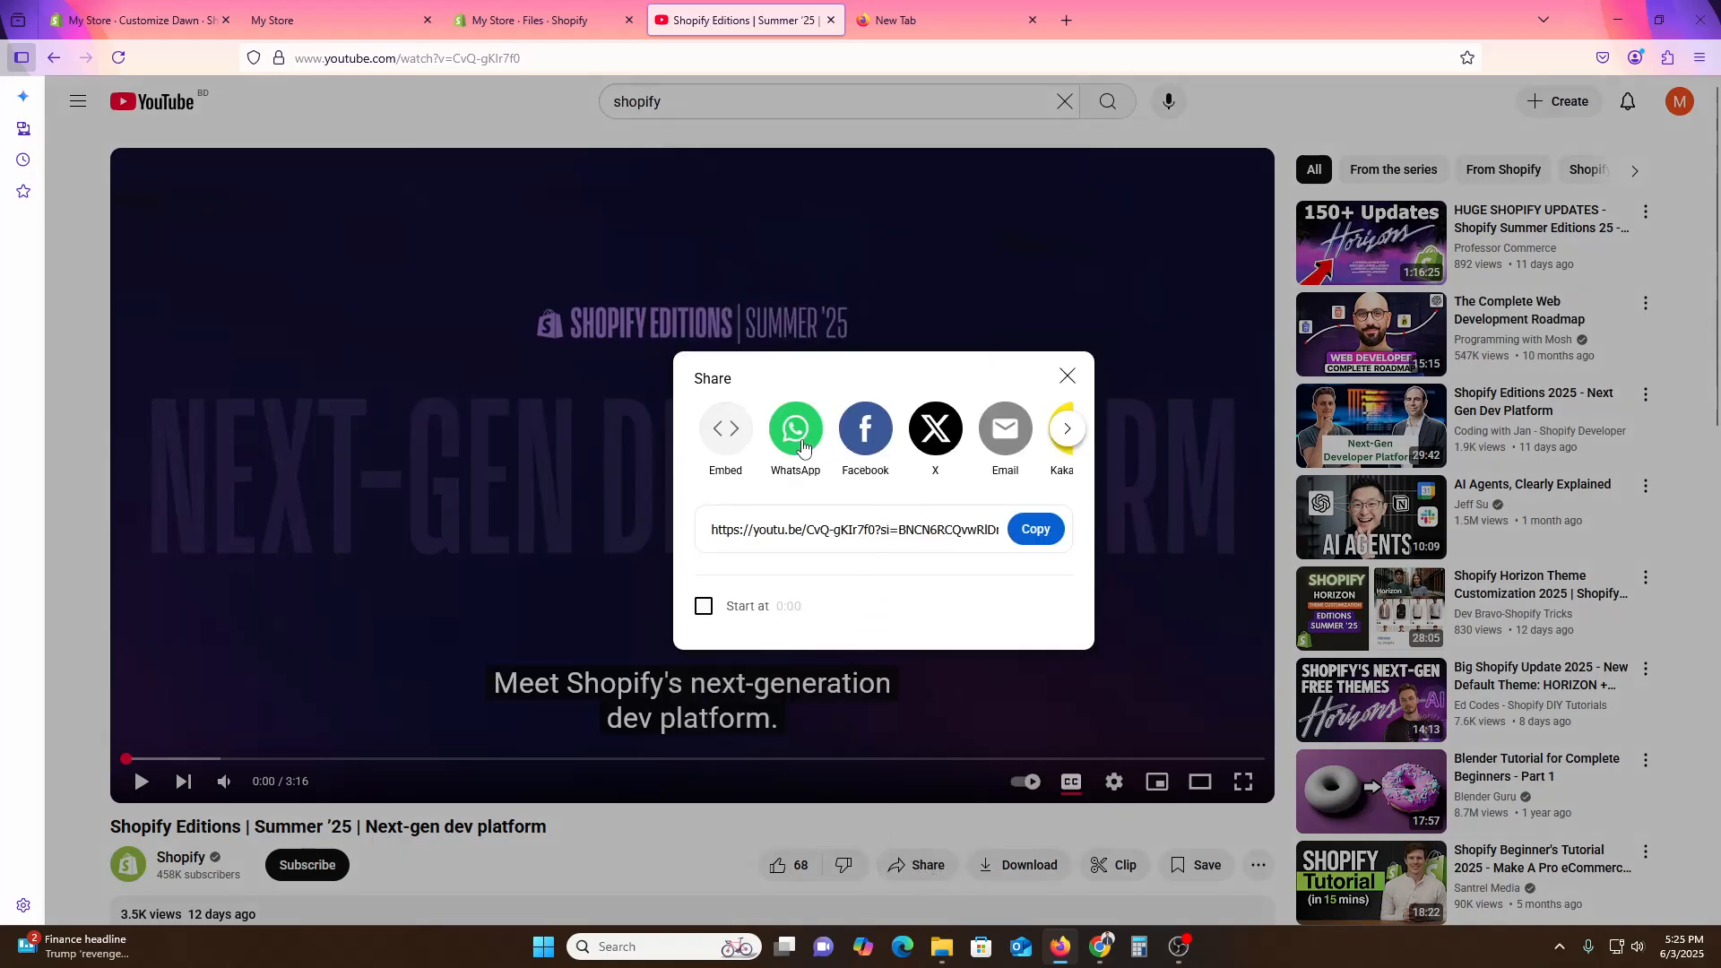
pyautogui.click(1064, 431)
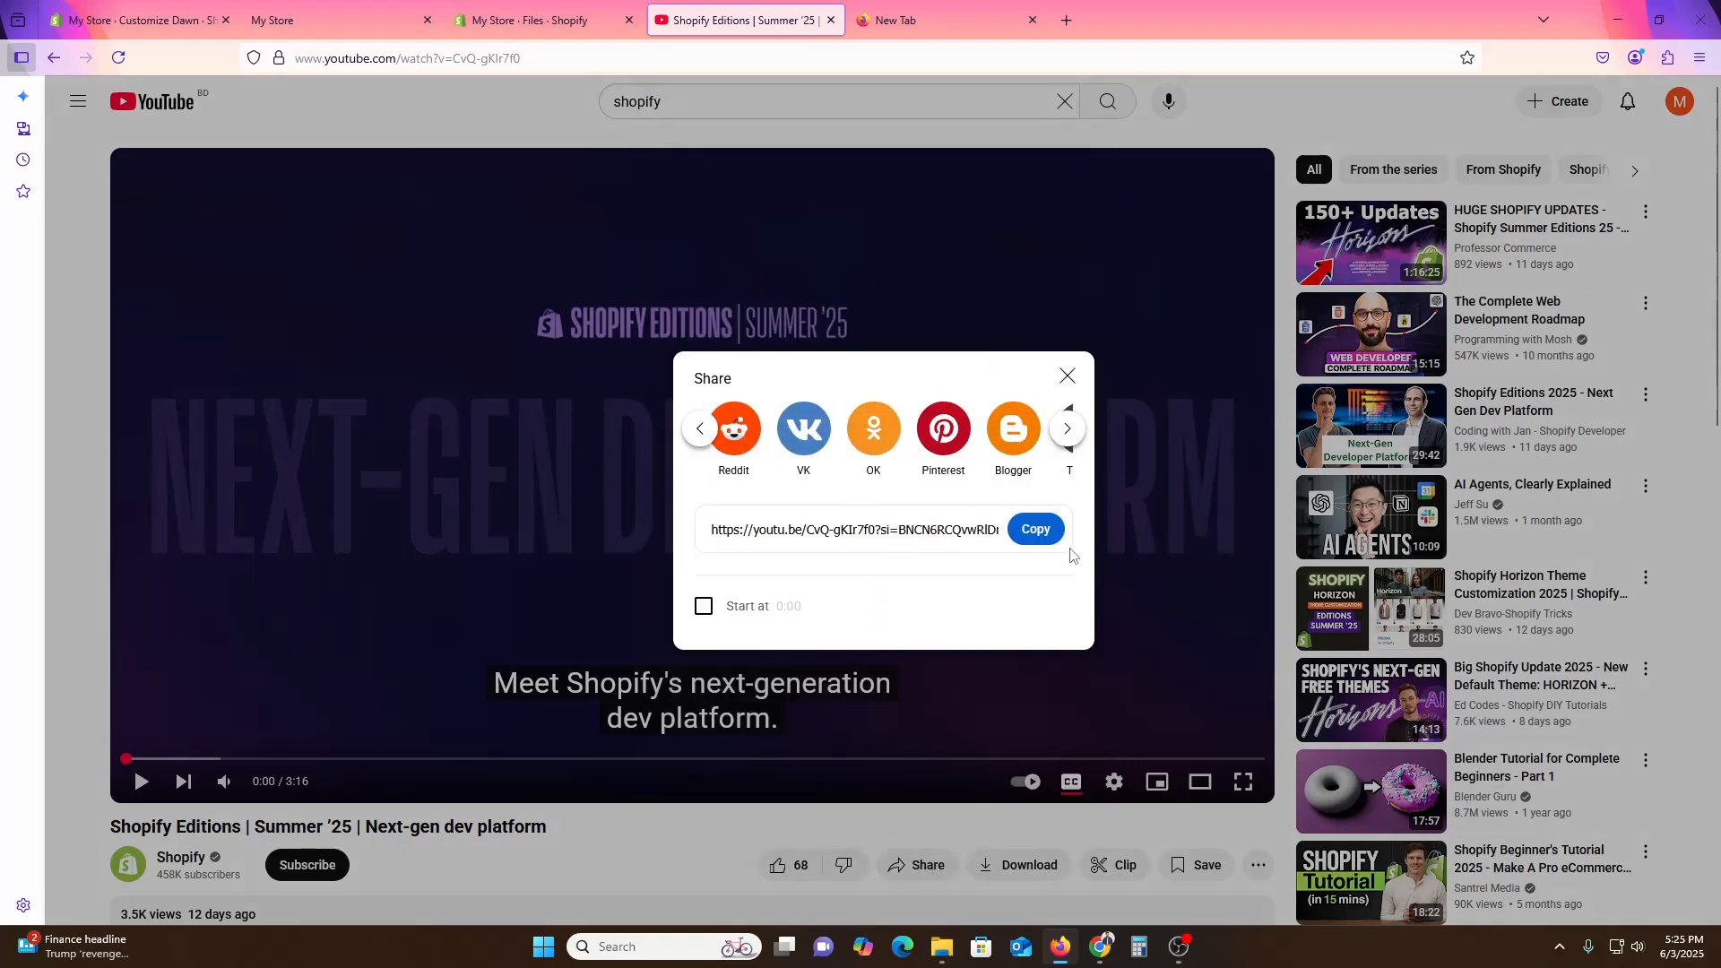
pyautogui.click(1038, 534)
pyautogui.click(701, 429)
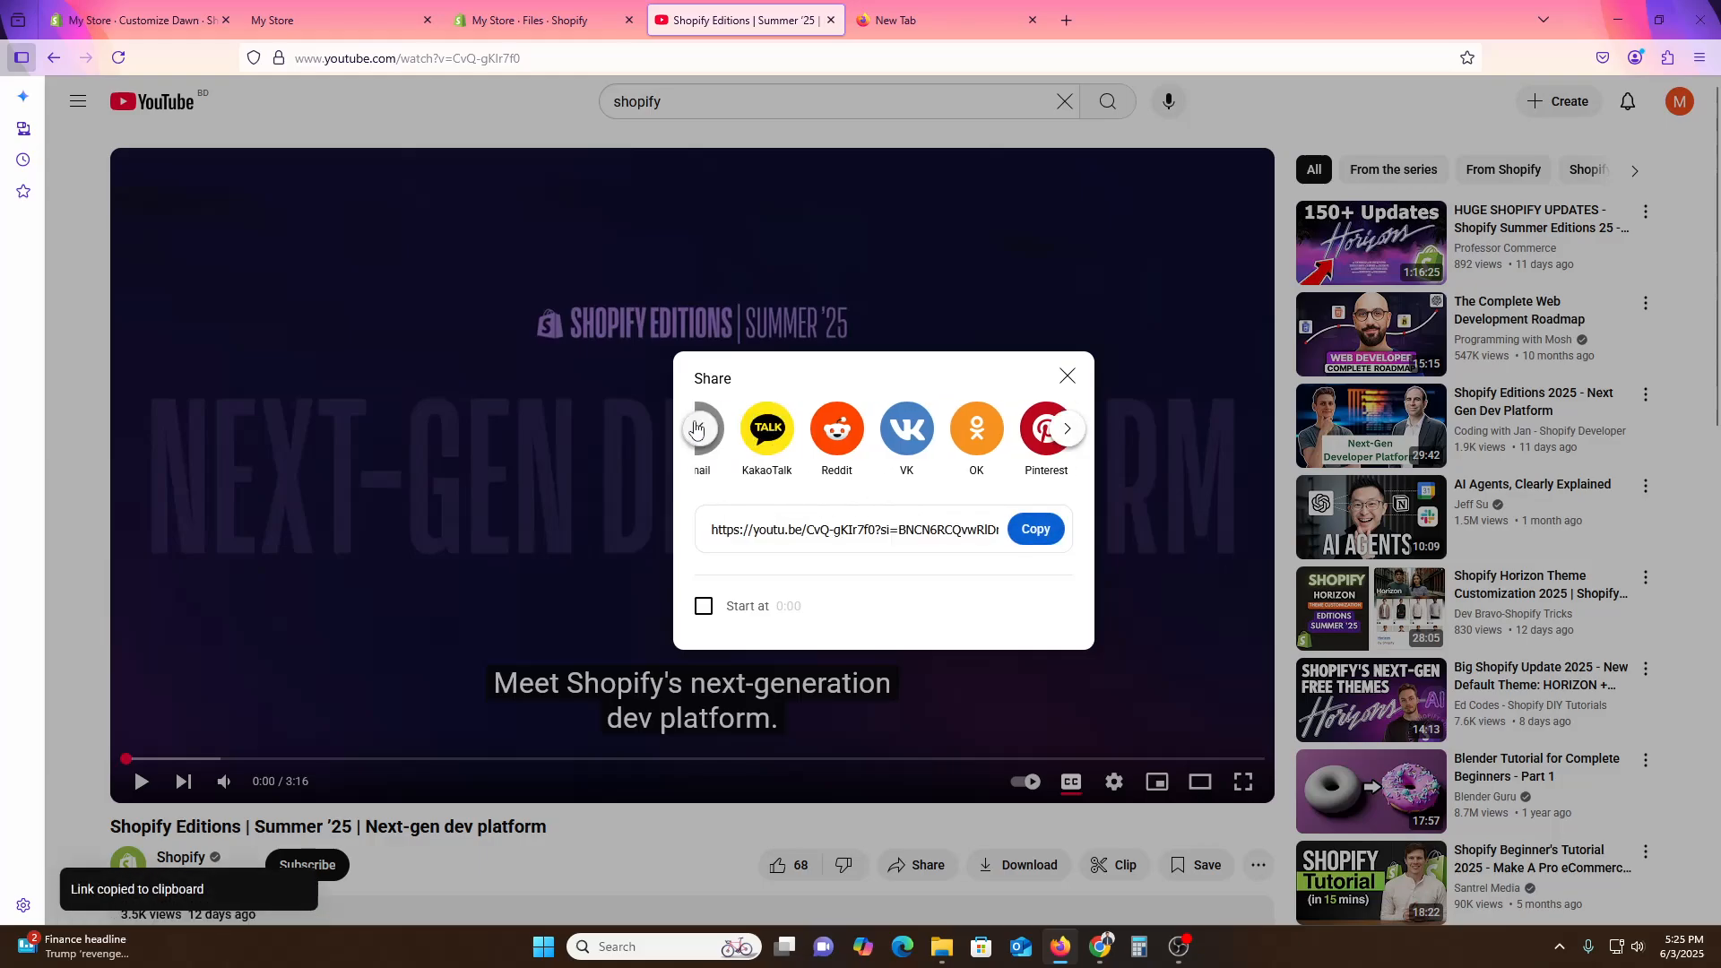
# Switch back to the theme editor and replace the Video section's embed URL with the copied YouTube link.
pyautogui.click(139, 20)
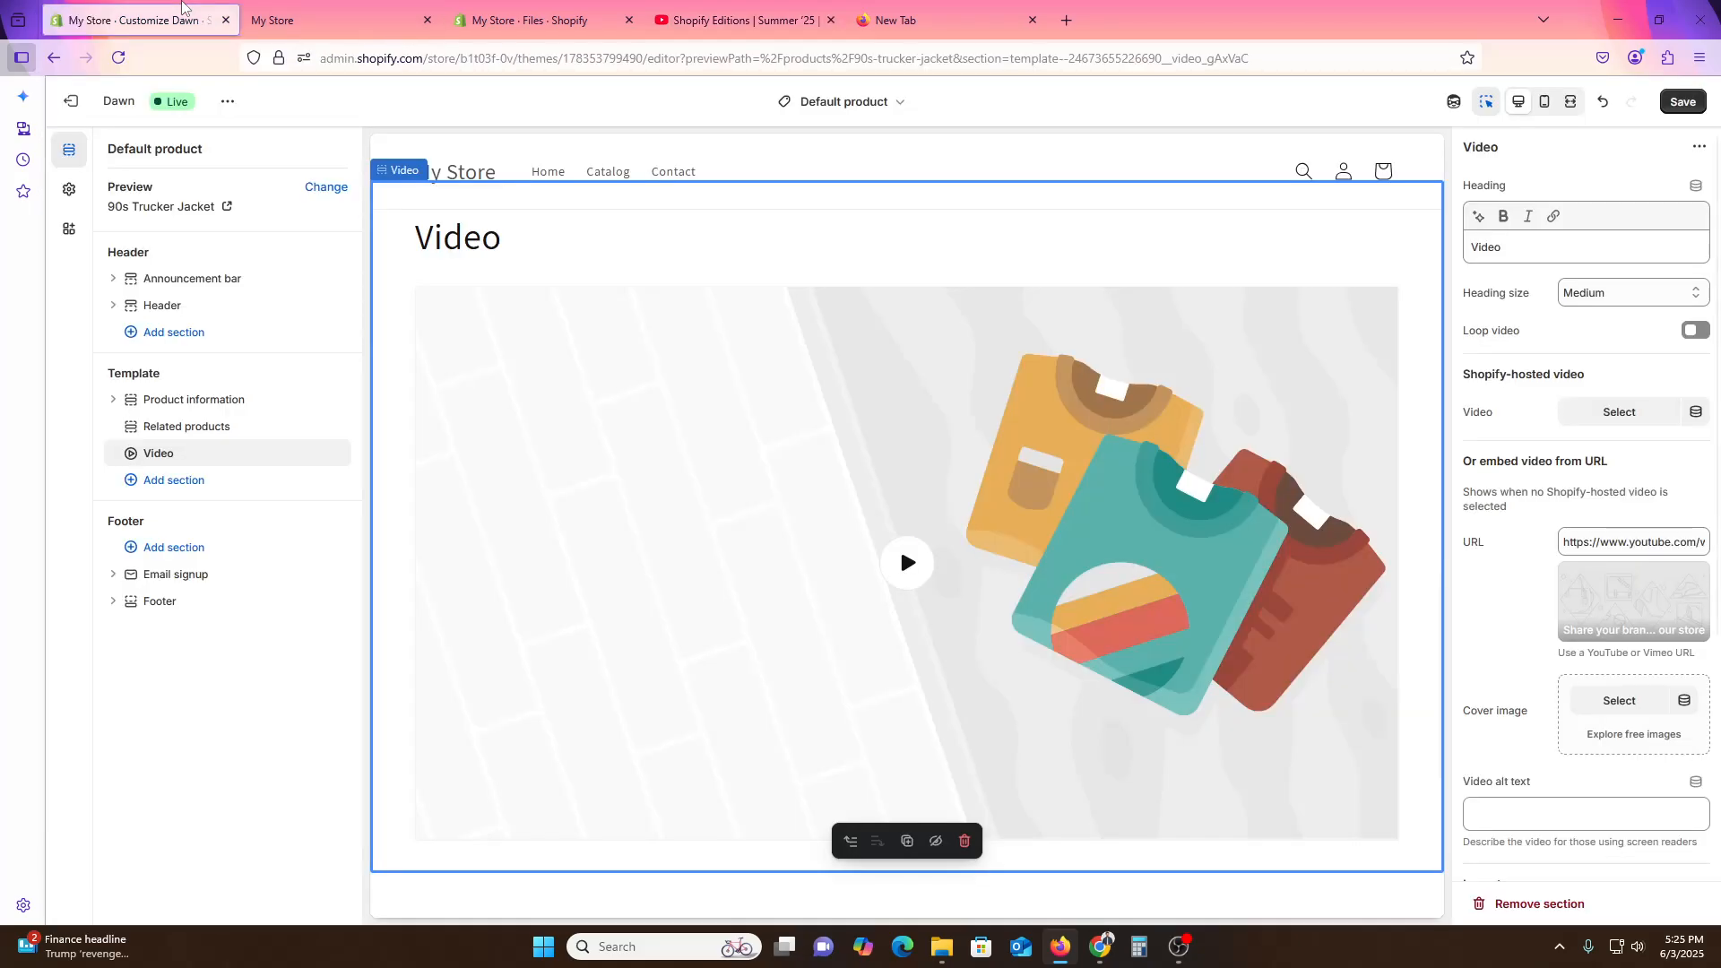
pyautogui.click(1695, 548)
pyautogui.hotkey('ctrl', 'a')
pyautogui.hotkey('ctrl', 'v')
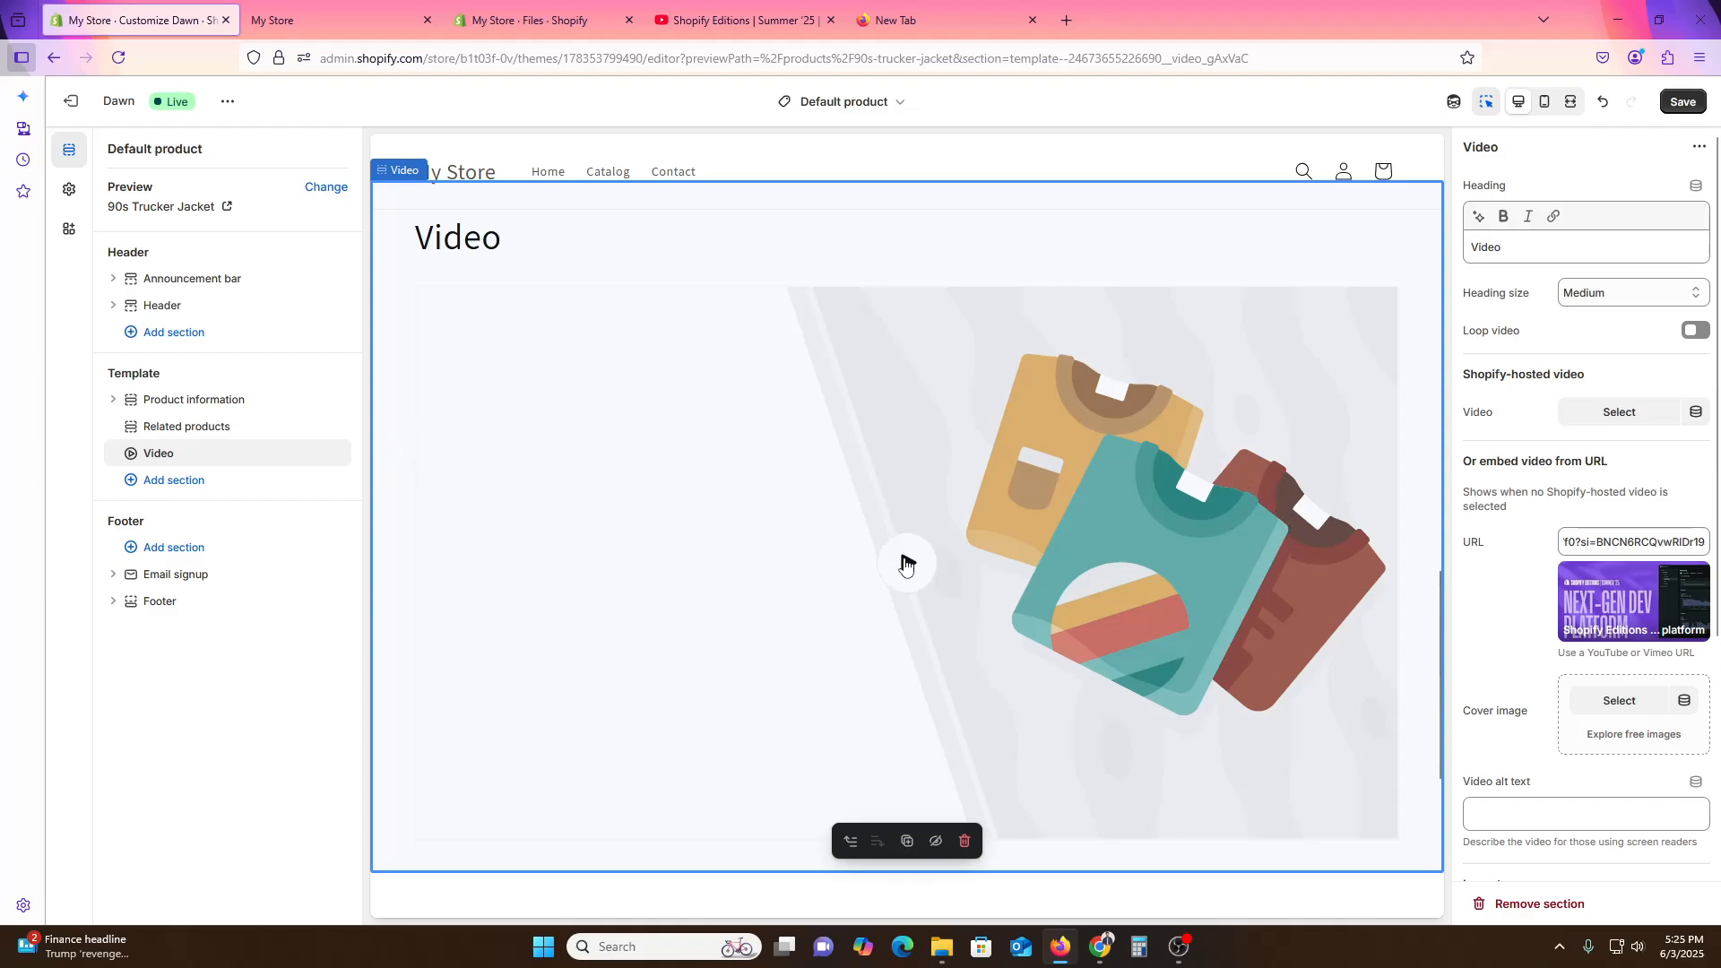
# Play and pause the embedded video in the product page preview and check how the section sits on the page.
pyautogui.click(906, 565)
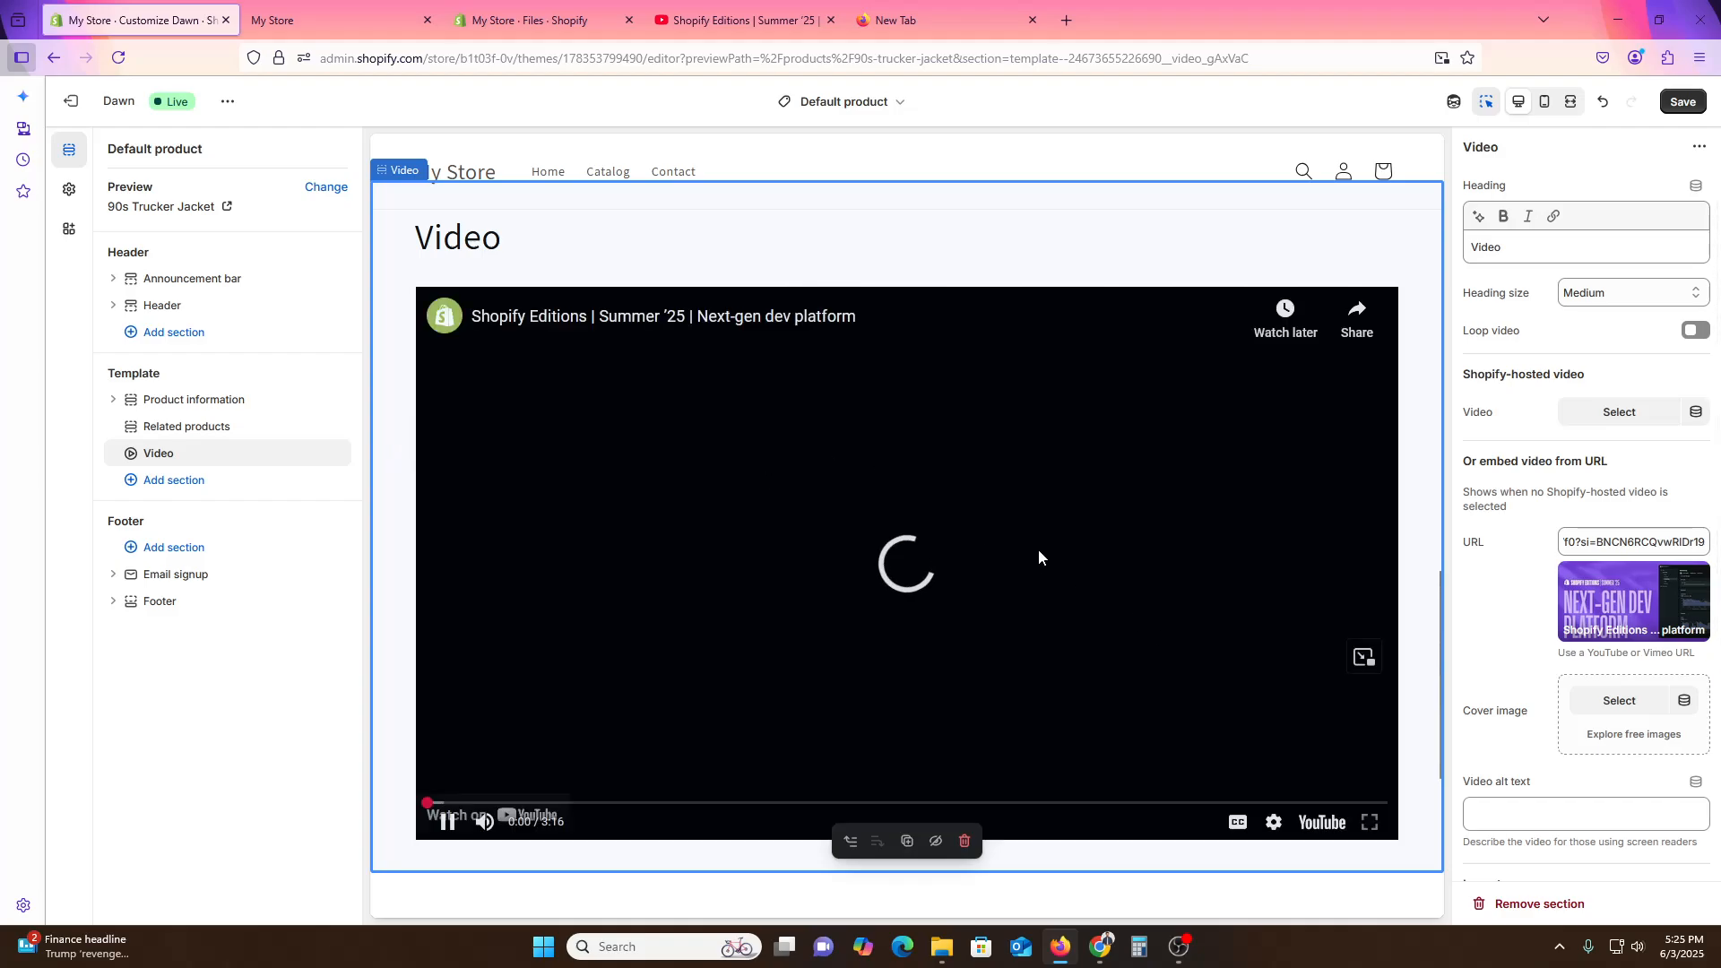
pyautogui.click(866, 613)
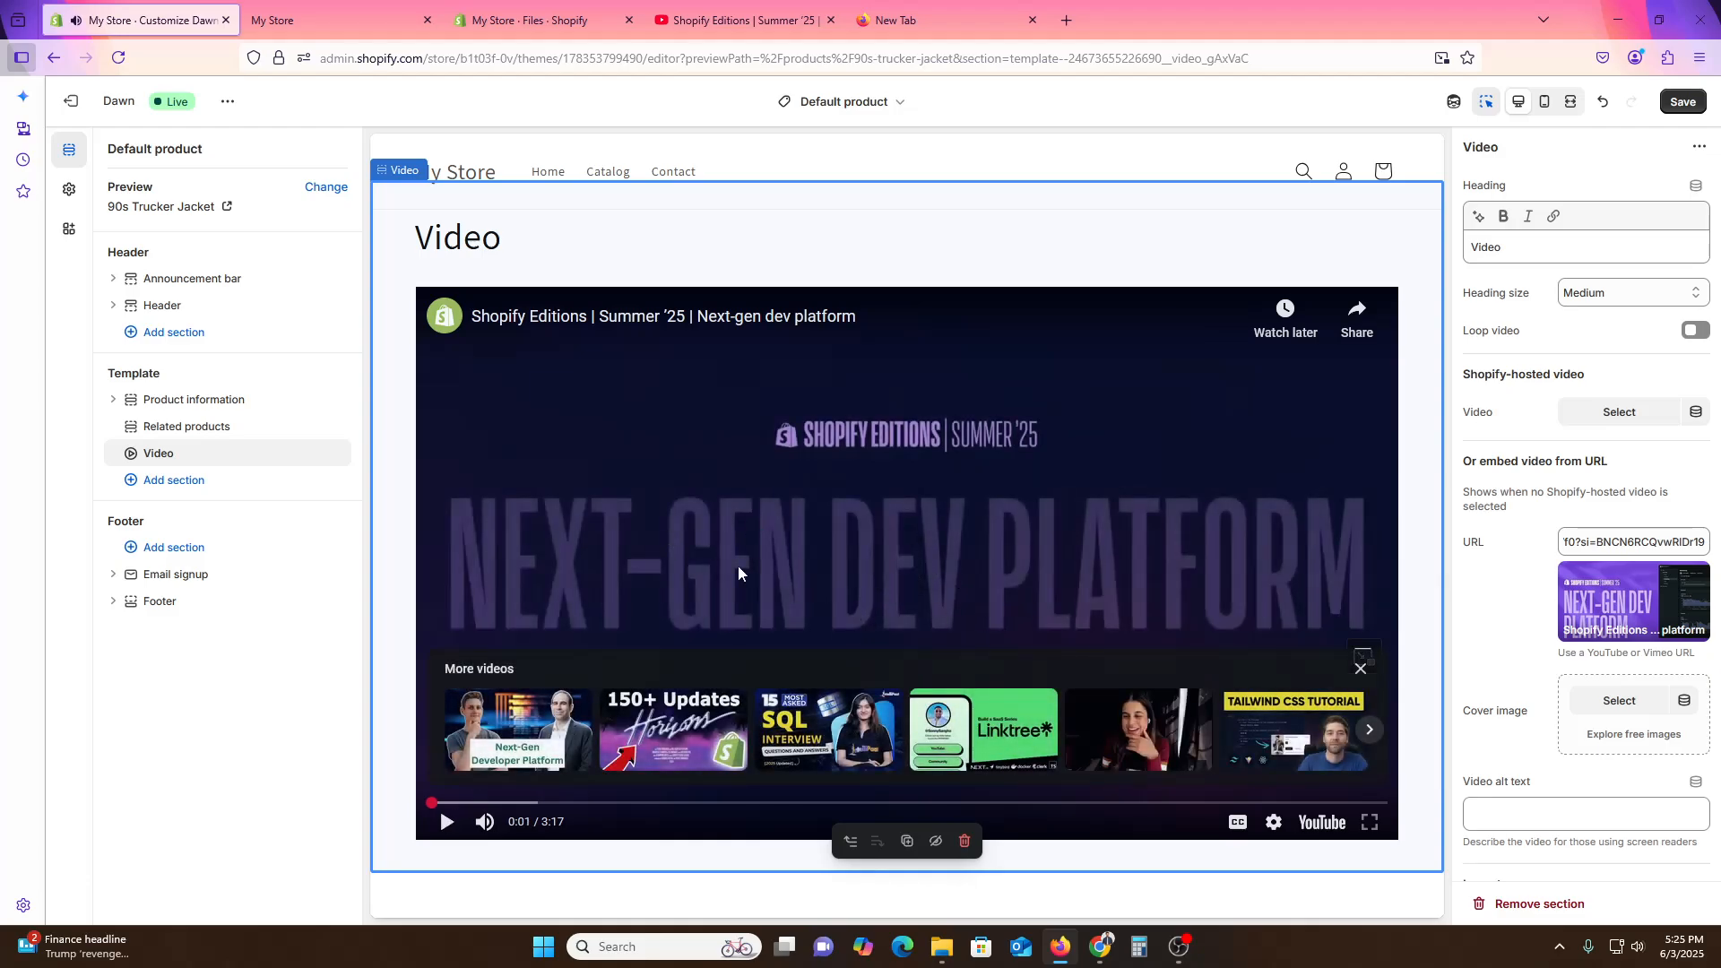
pyautogui.scroll(-3, 997, 585)
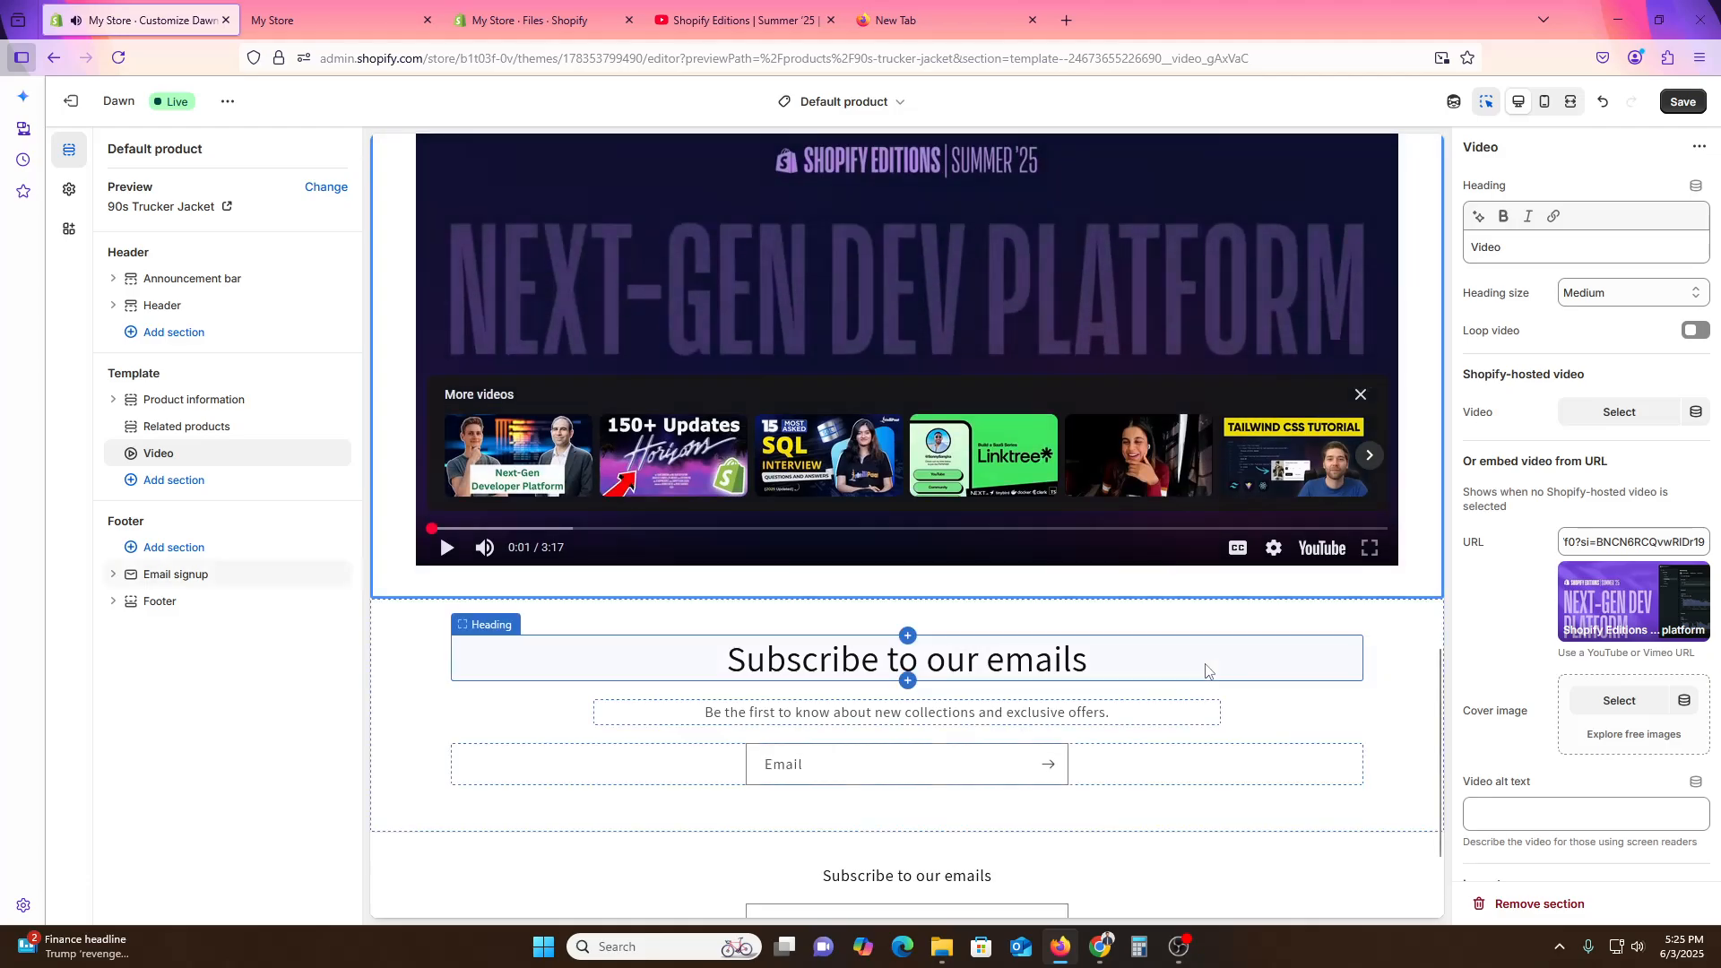
pyautogui.scroll(3, 1201, 668)
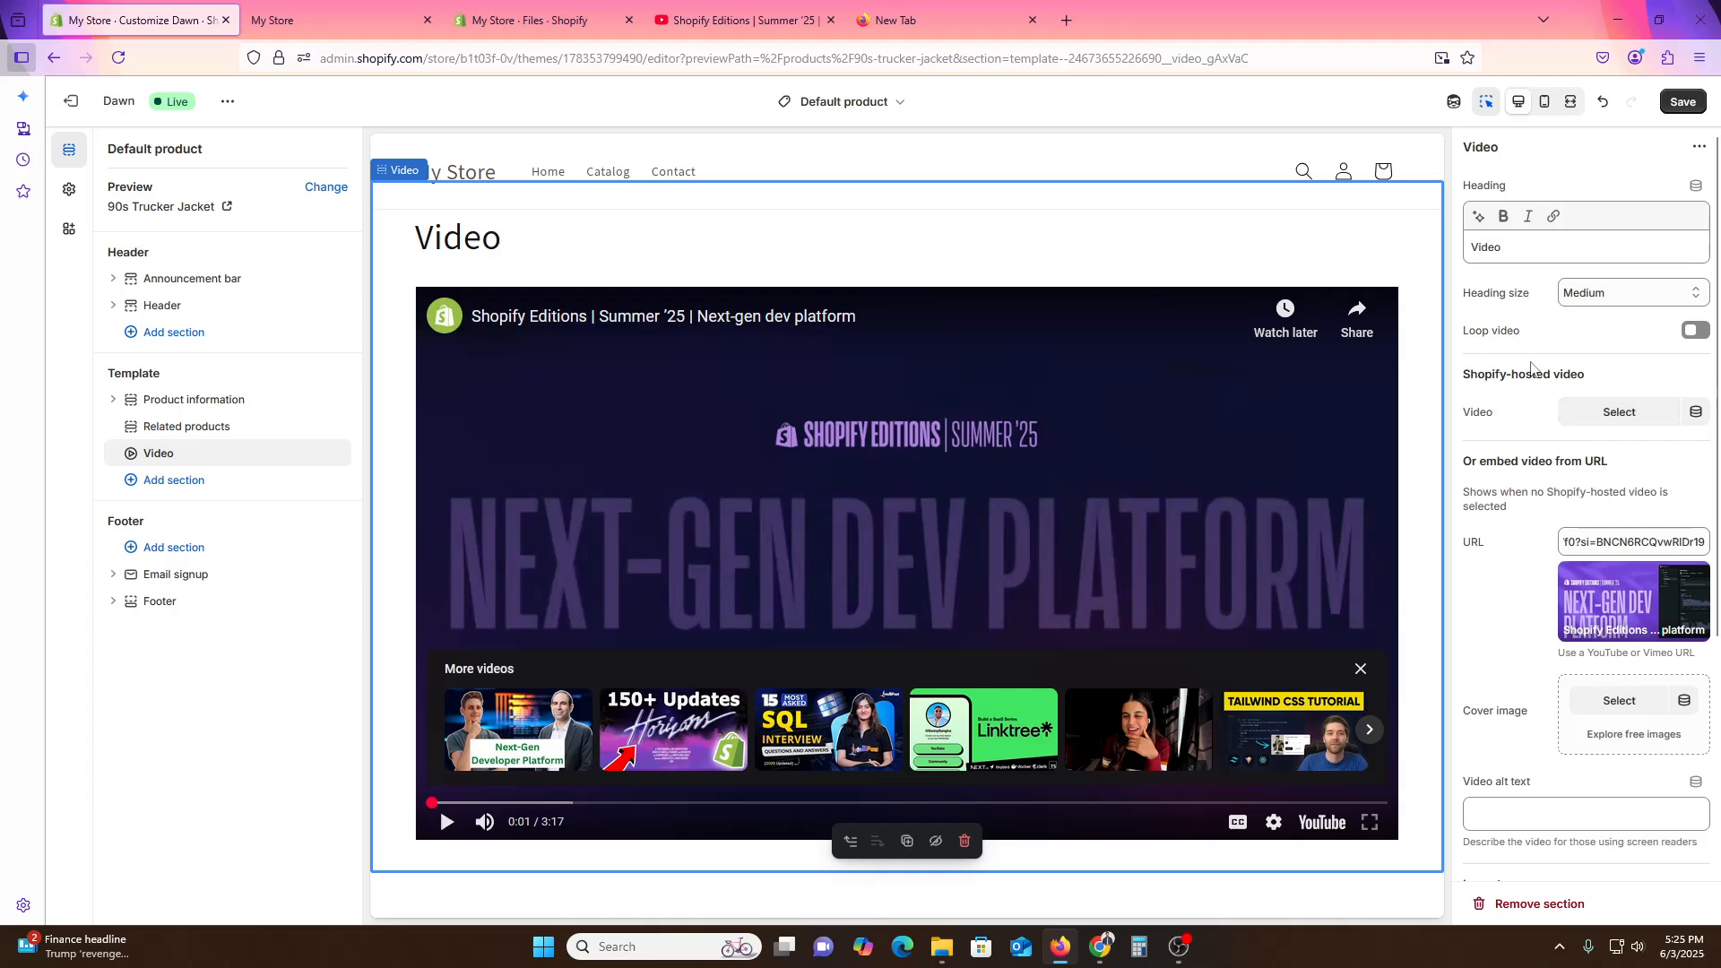
# Try to upload a file from Downloads as the section's Shopify-hosted video, and cancel the video selection.
pyautogui.click(1607, 412)
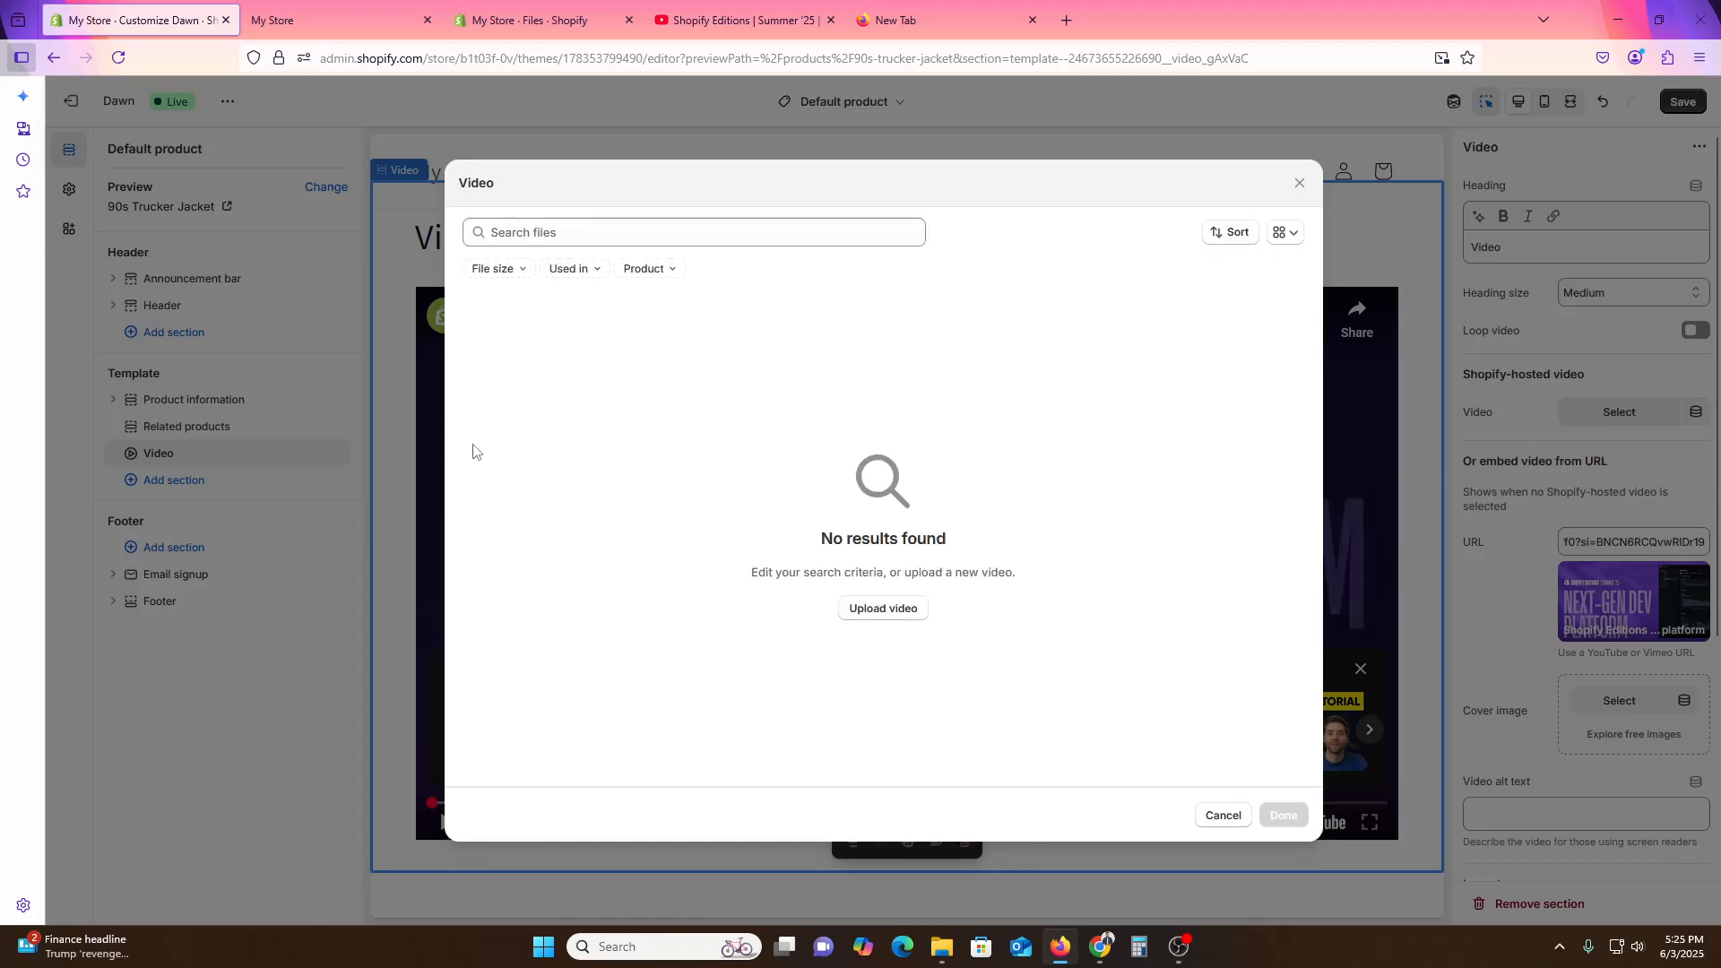
pyautogui.click(884, 616)
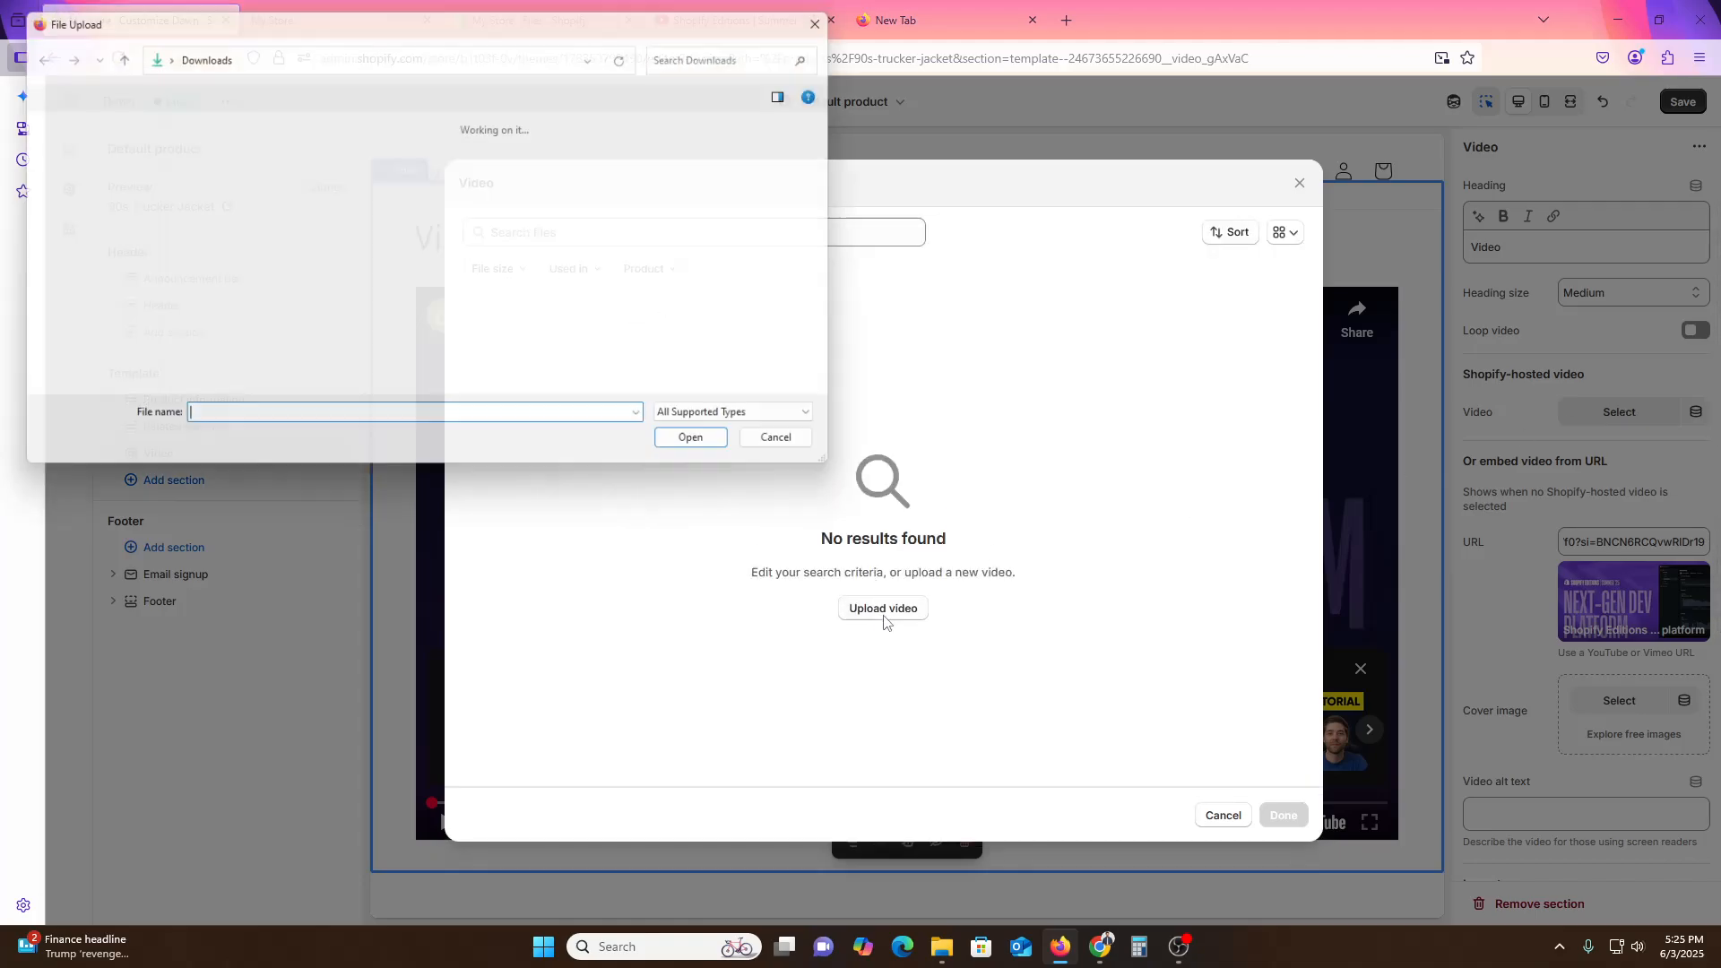
pyautogui.doubleClick(308, 188)
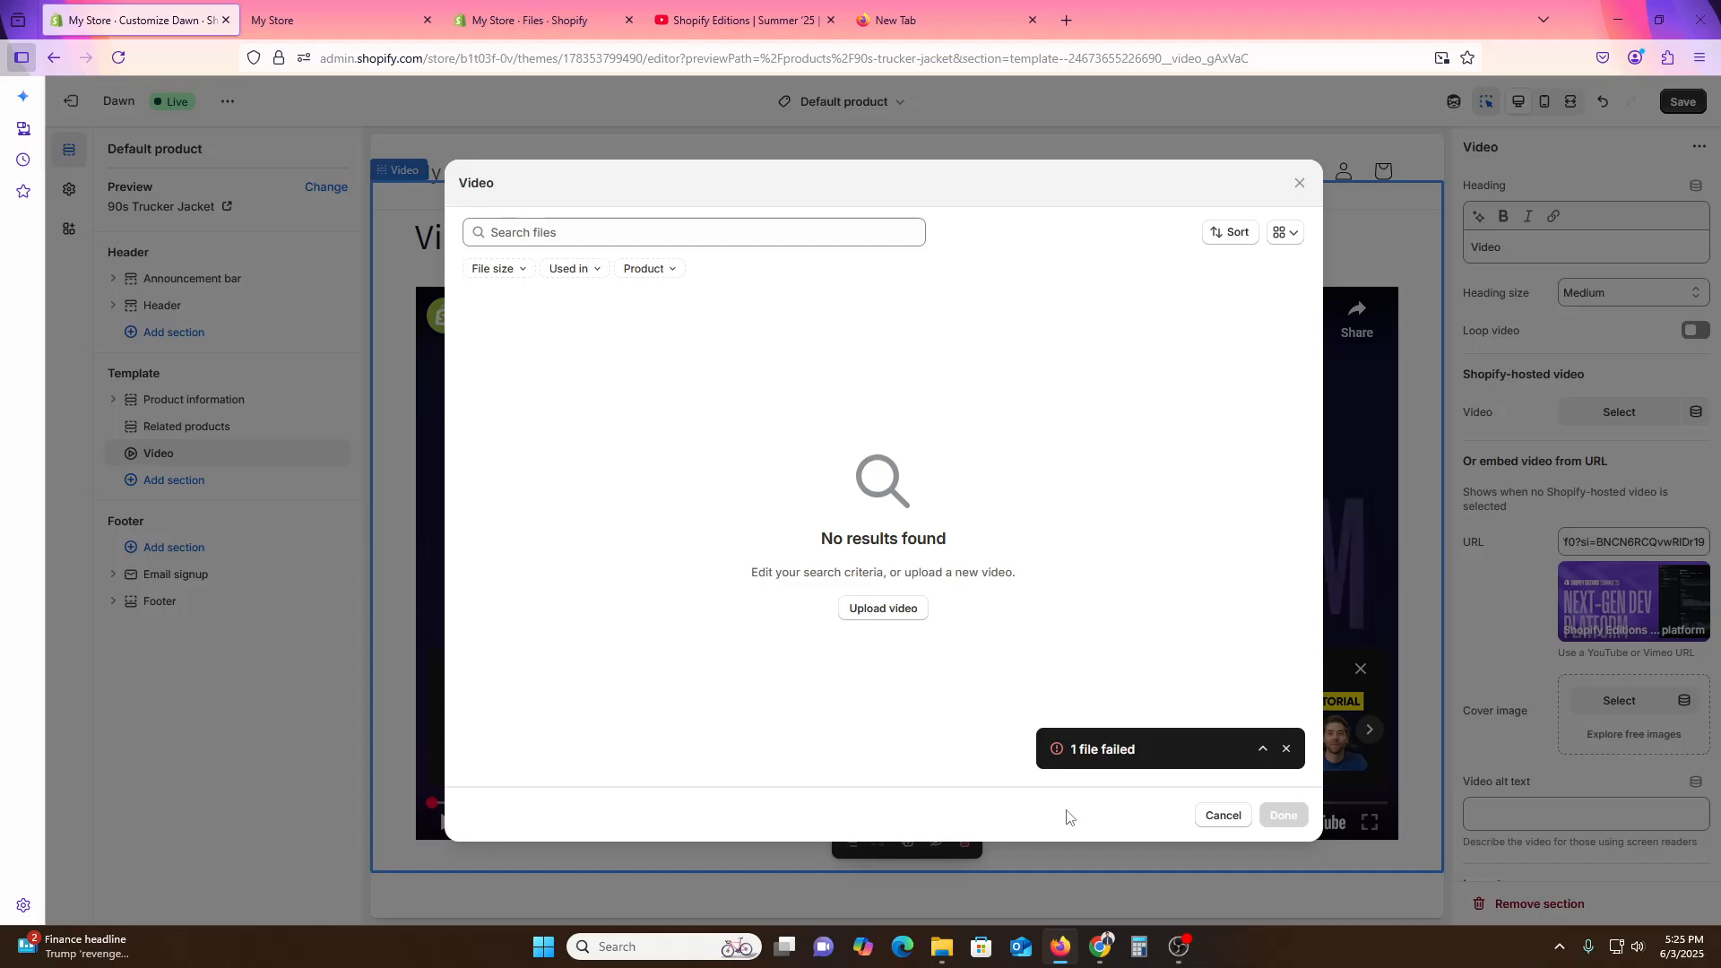
pyautogui.click(1224, 816)
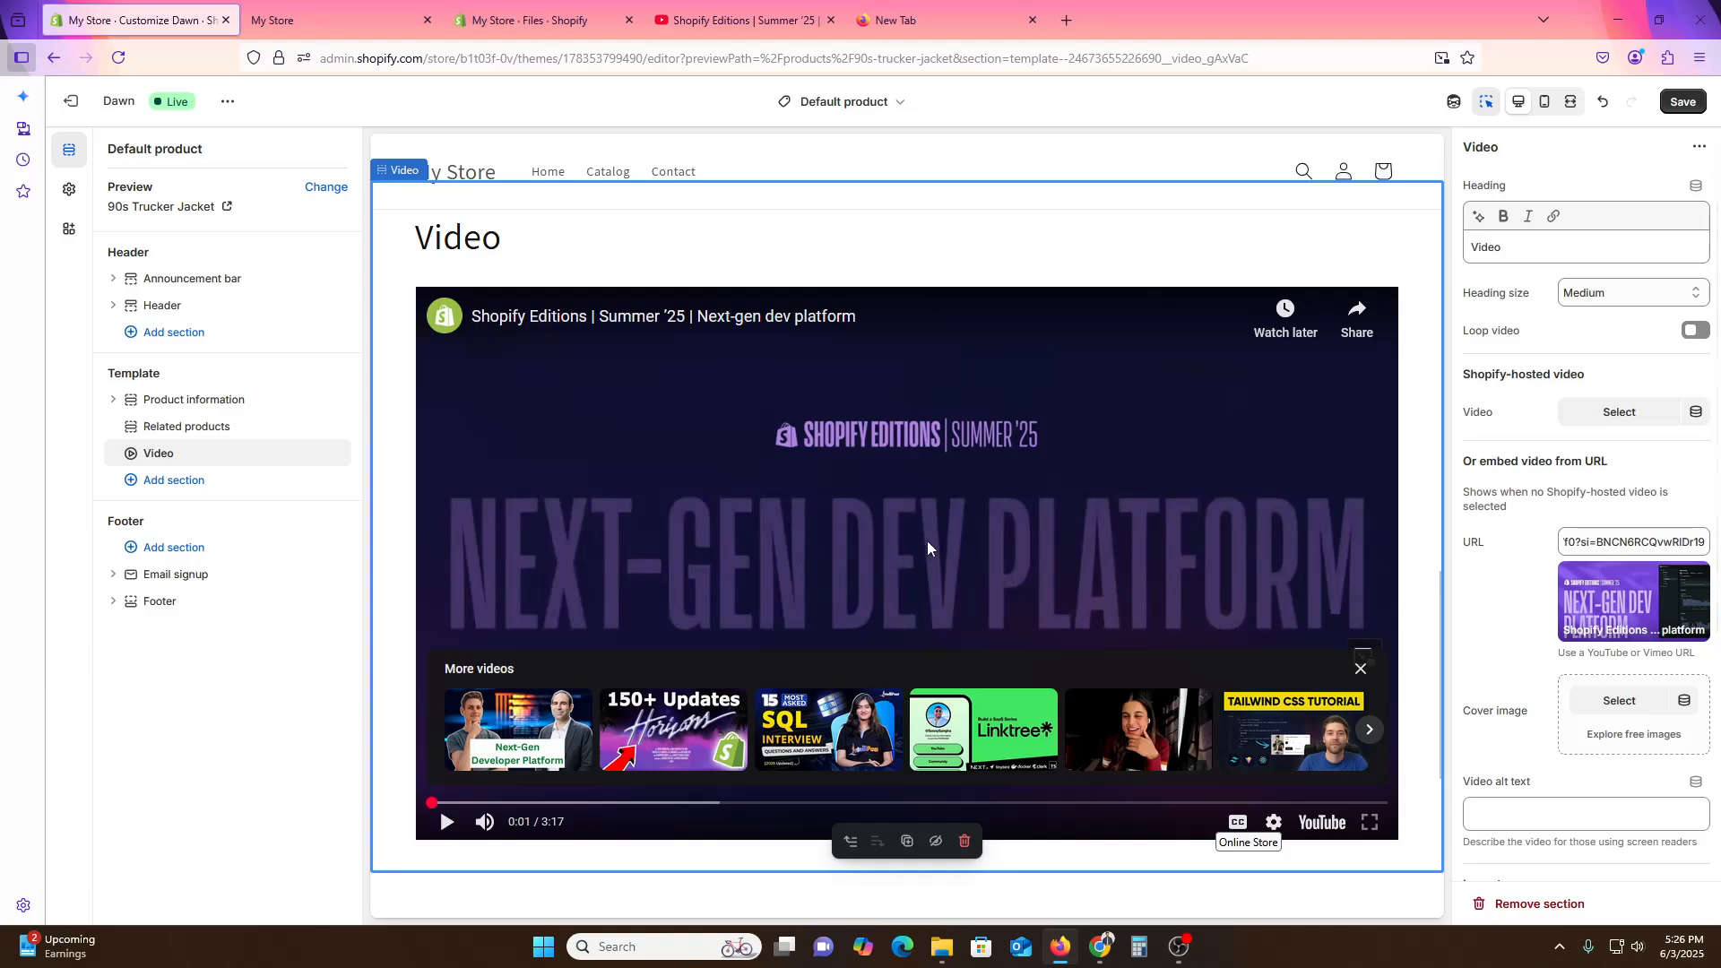
# Remove the Video section from the Default product template.
pyautogui.scroll(-3, 957, 596)
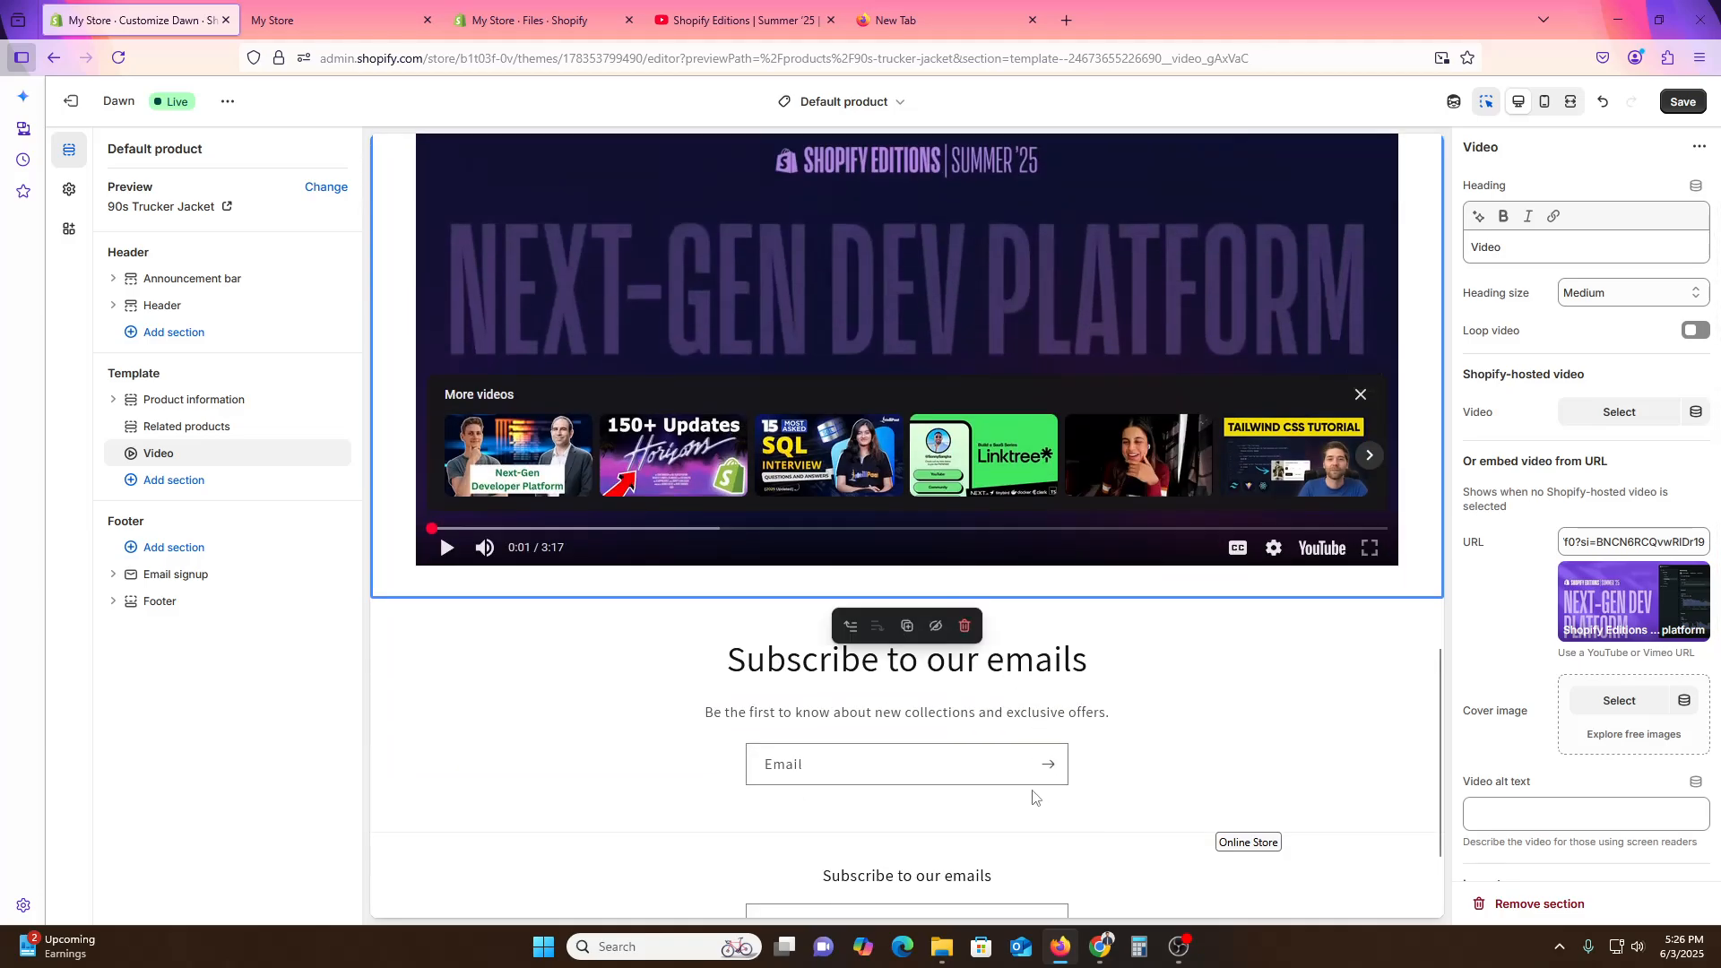
pyautogui.scroll(-2, 1004, 755)
pyautogui.scroll(5, 1004, 755)
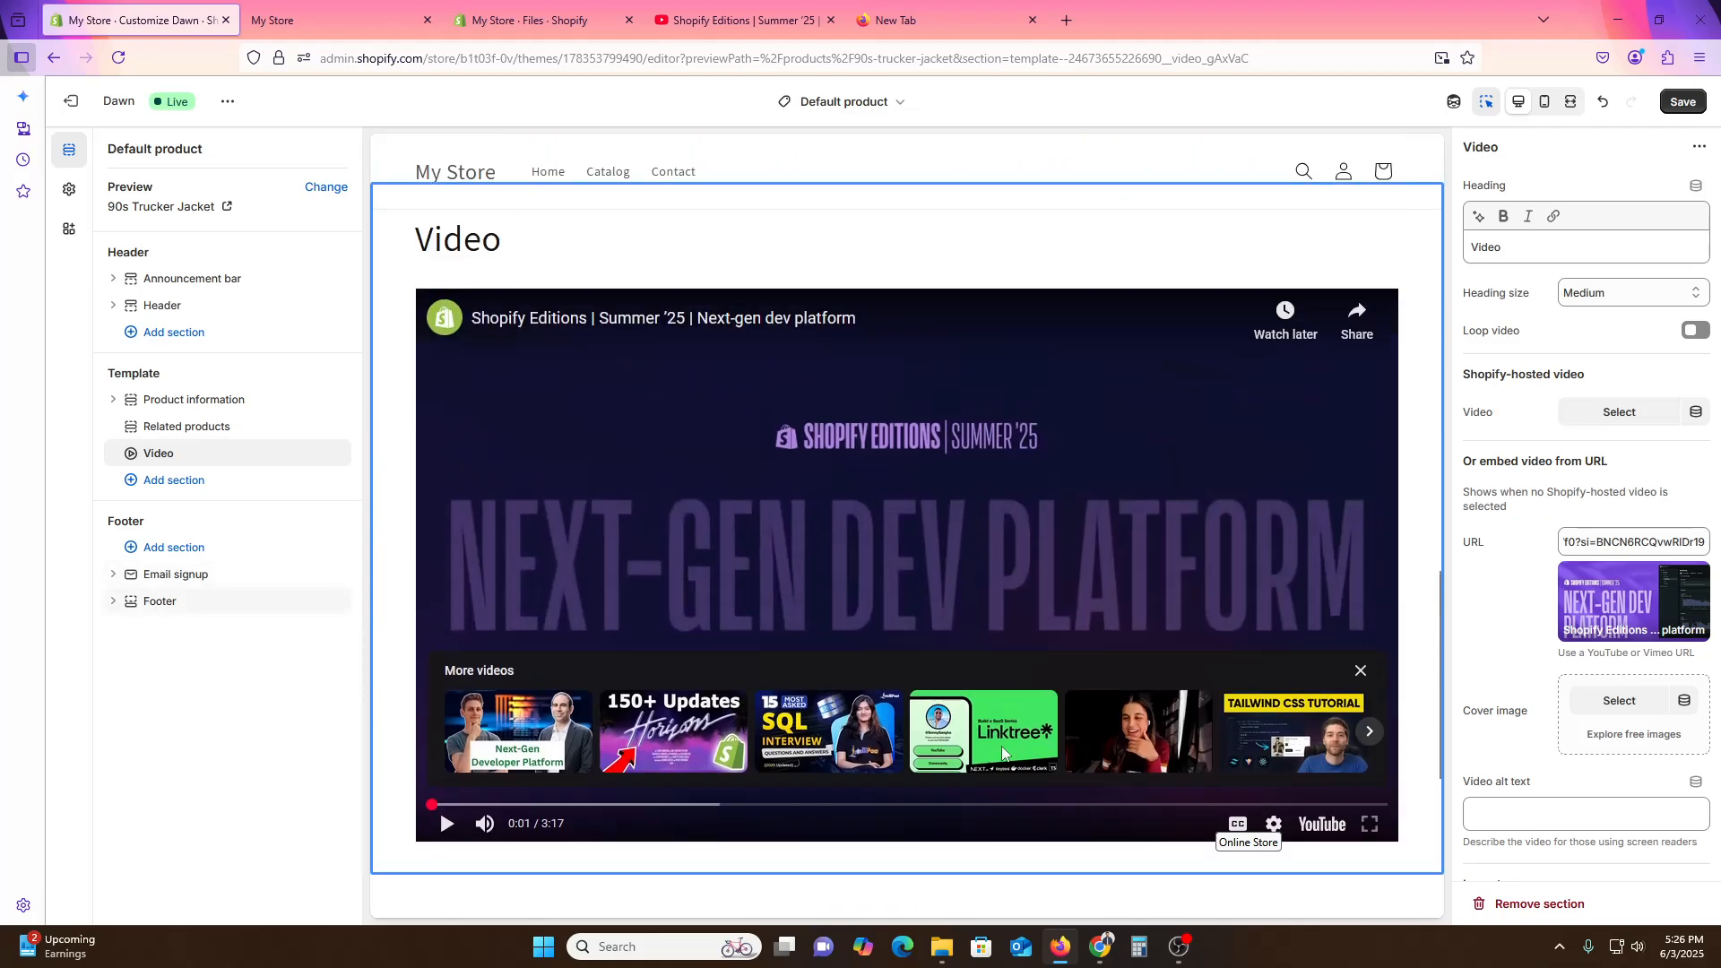
pyautogui.scroll(-4, 1654, 775)
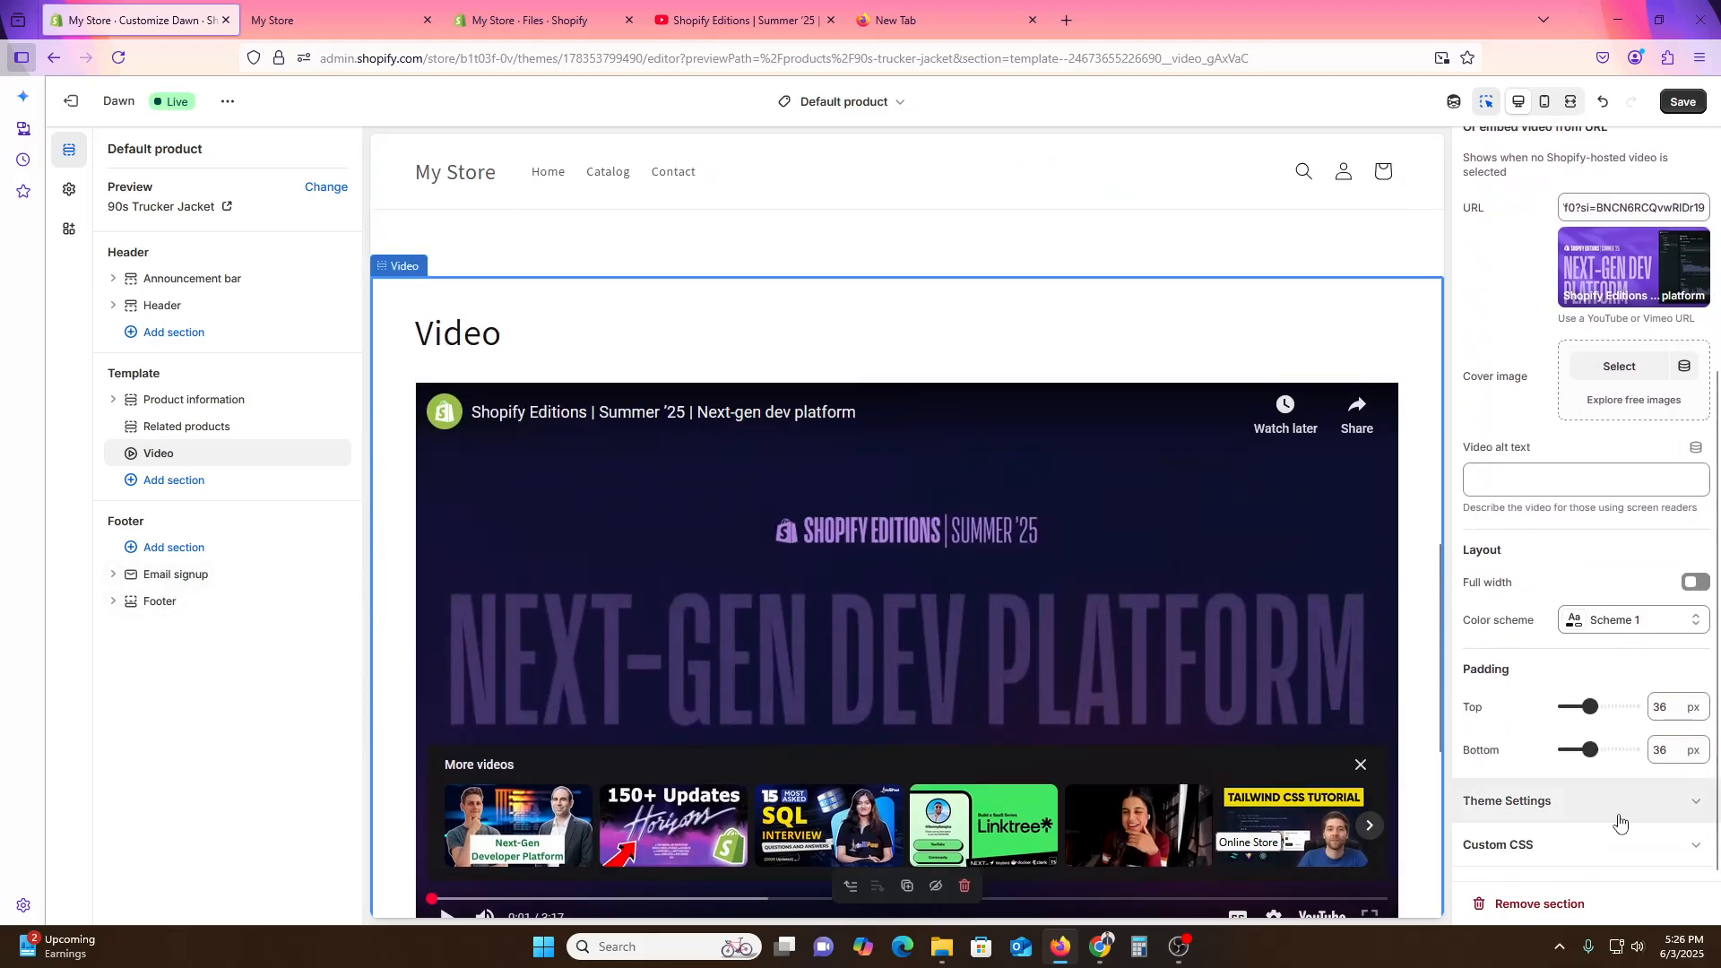
pyautogui.scroll(4, 1618, 818)
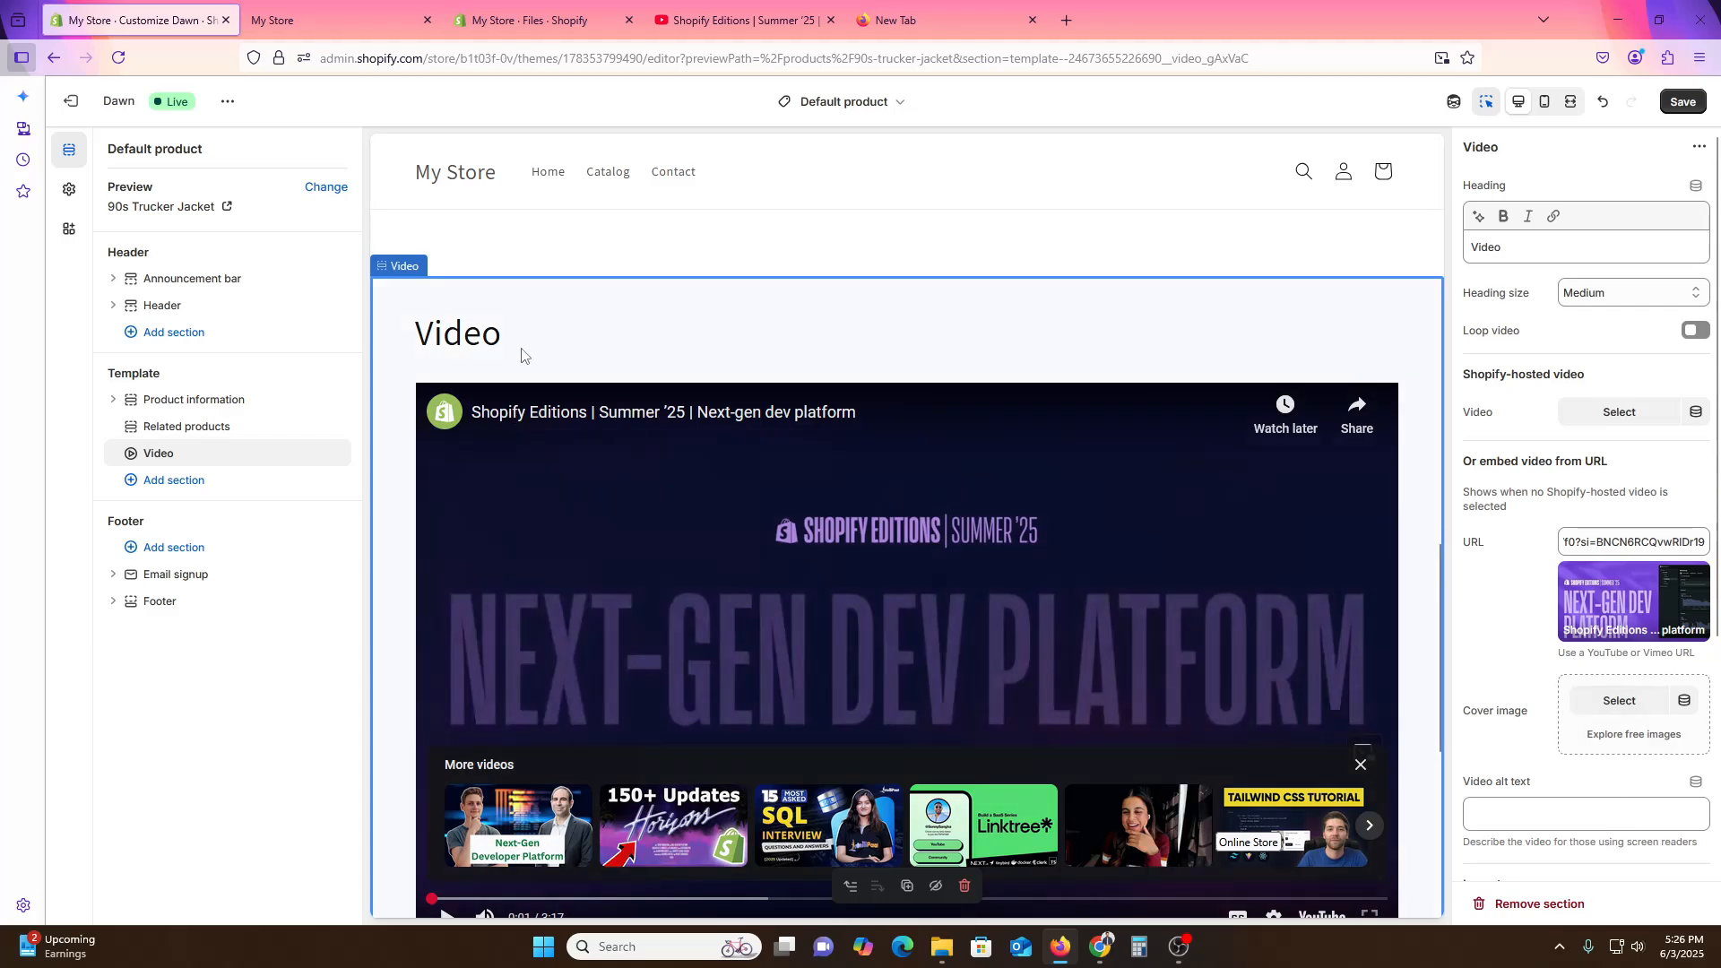
pyautogui.rightClick(618, 326)
pyautogui.click(695, 619)
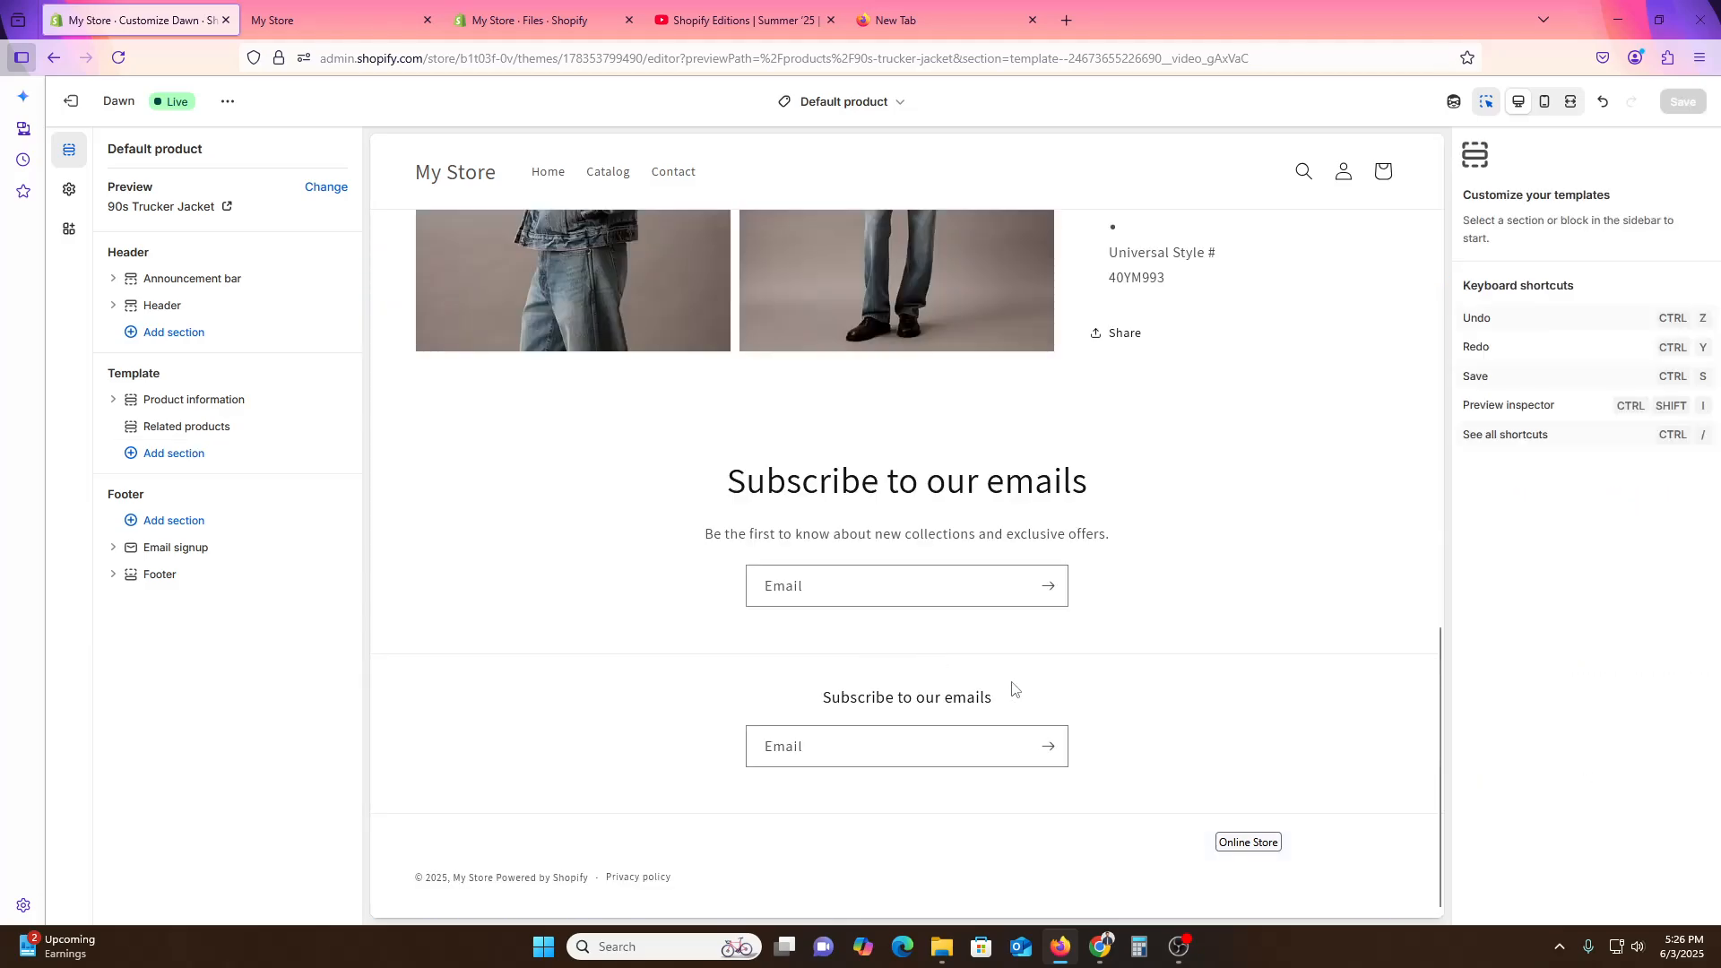
# Switch to the store admin and open the product metafield definitions in the custom data settings.
pyautogui.click(332, 20)
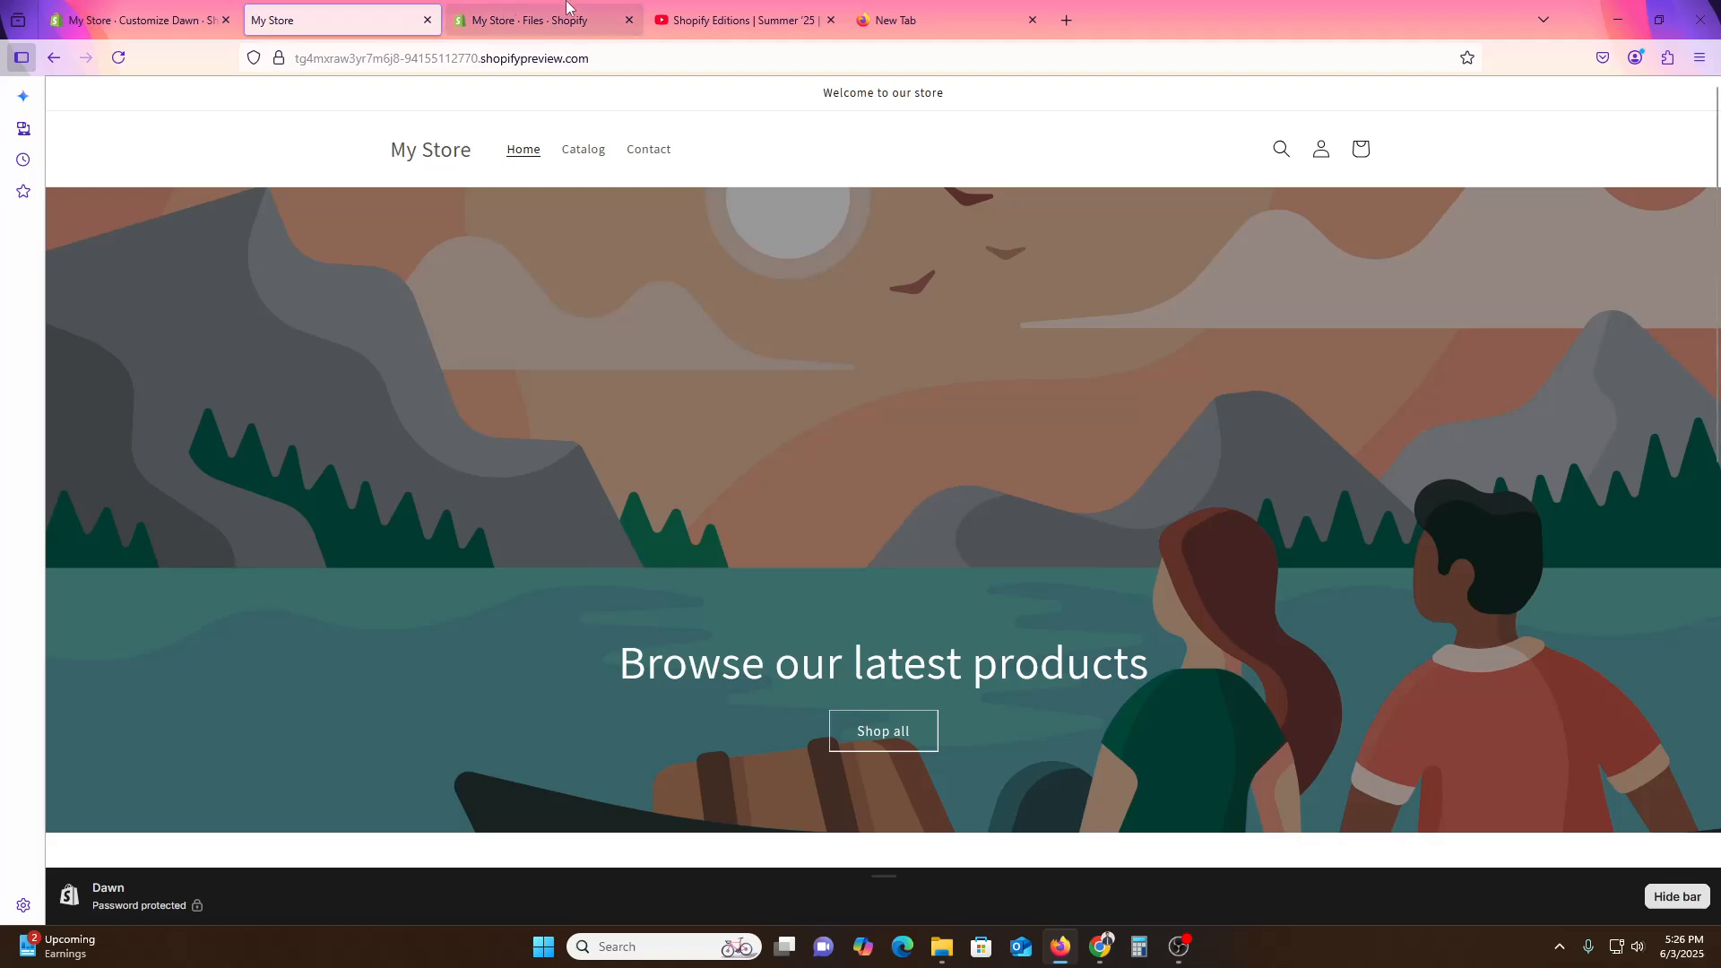
pyautogui.click(538, 19)
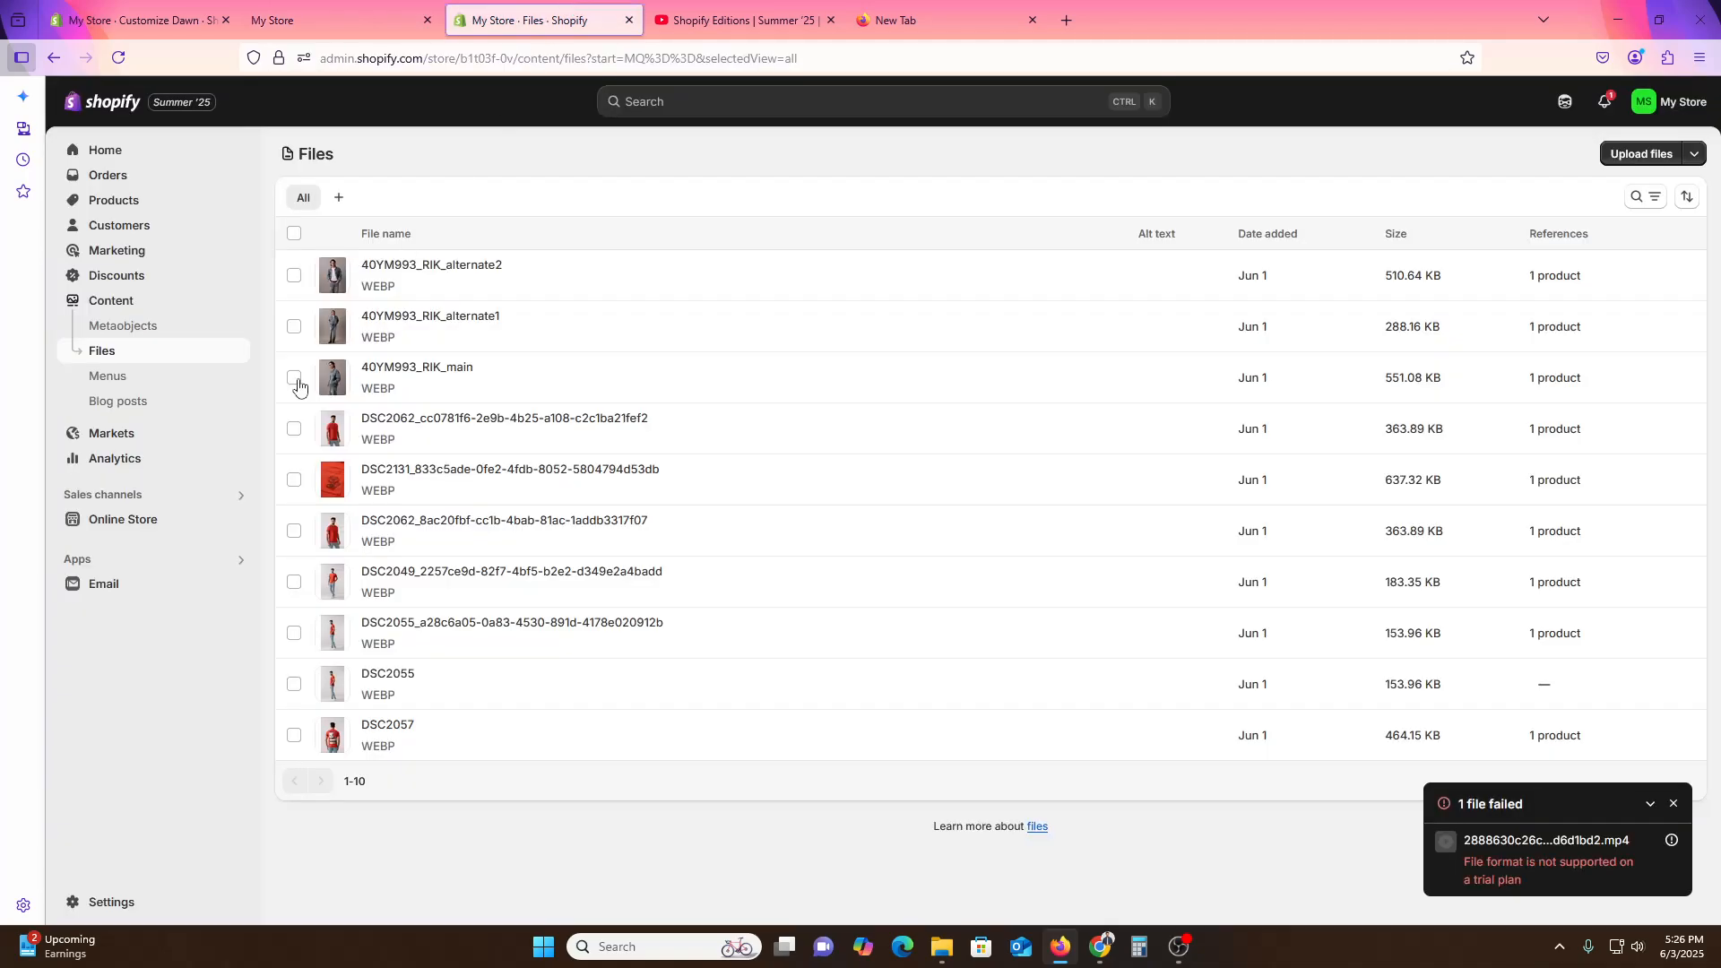
pyautogui.click(107, 904)
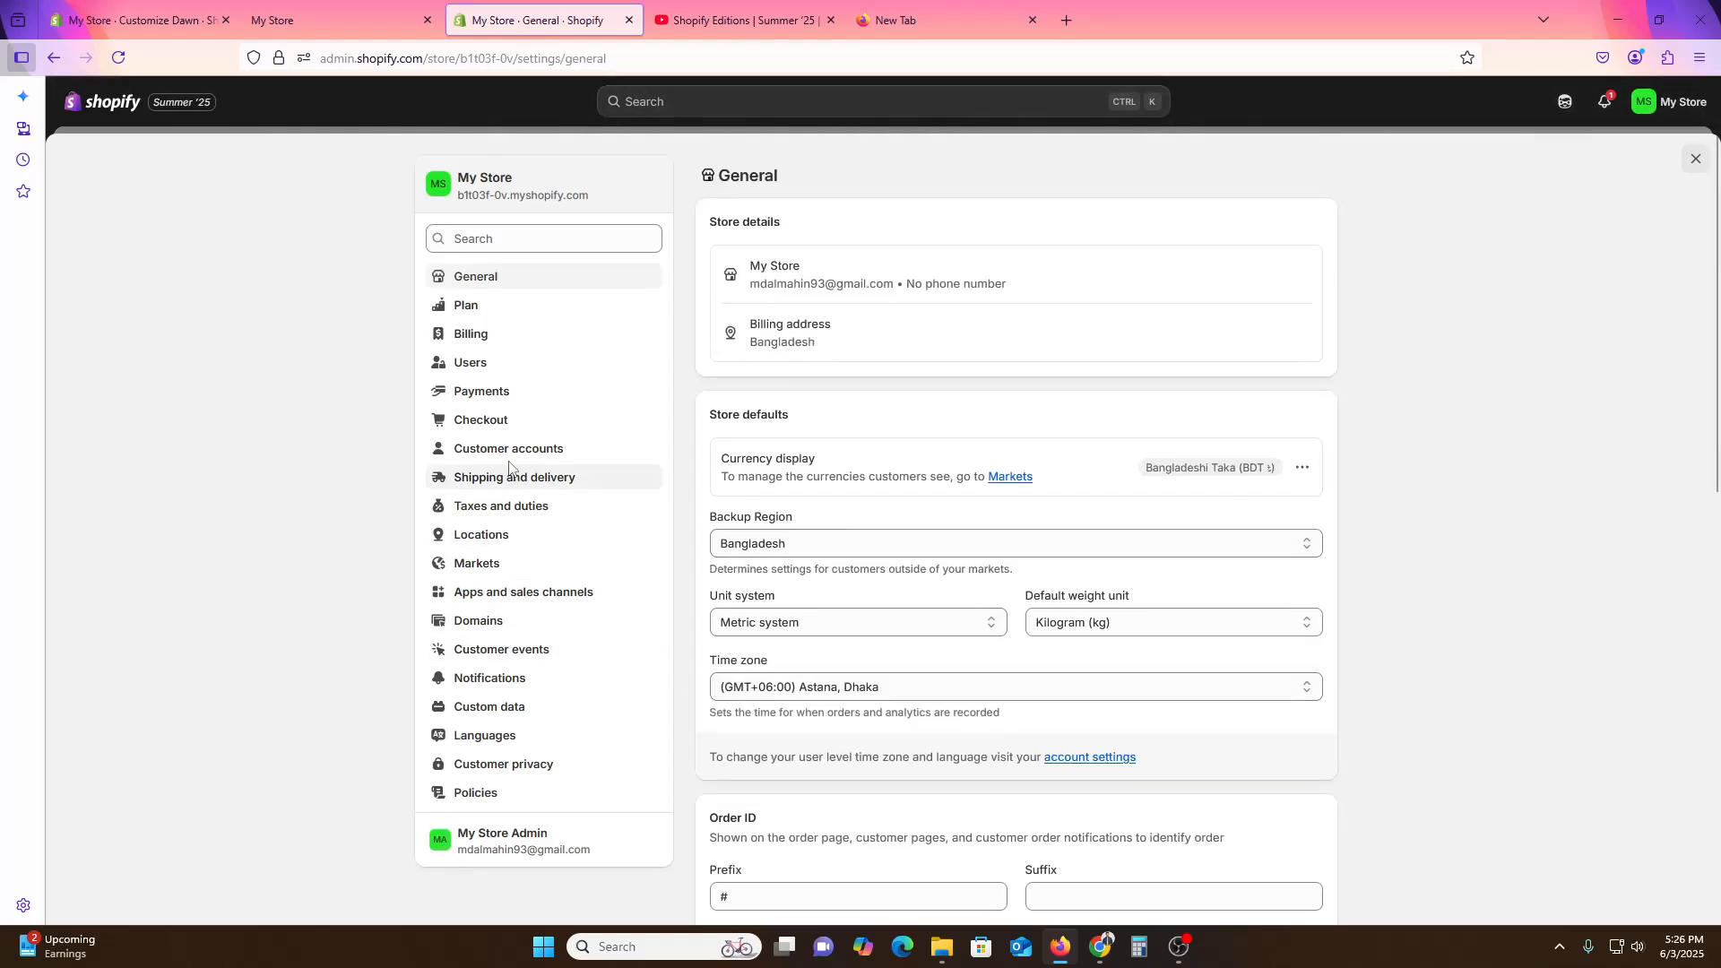
pyautogui.click(519, 708)
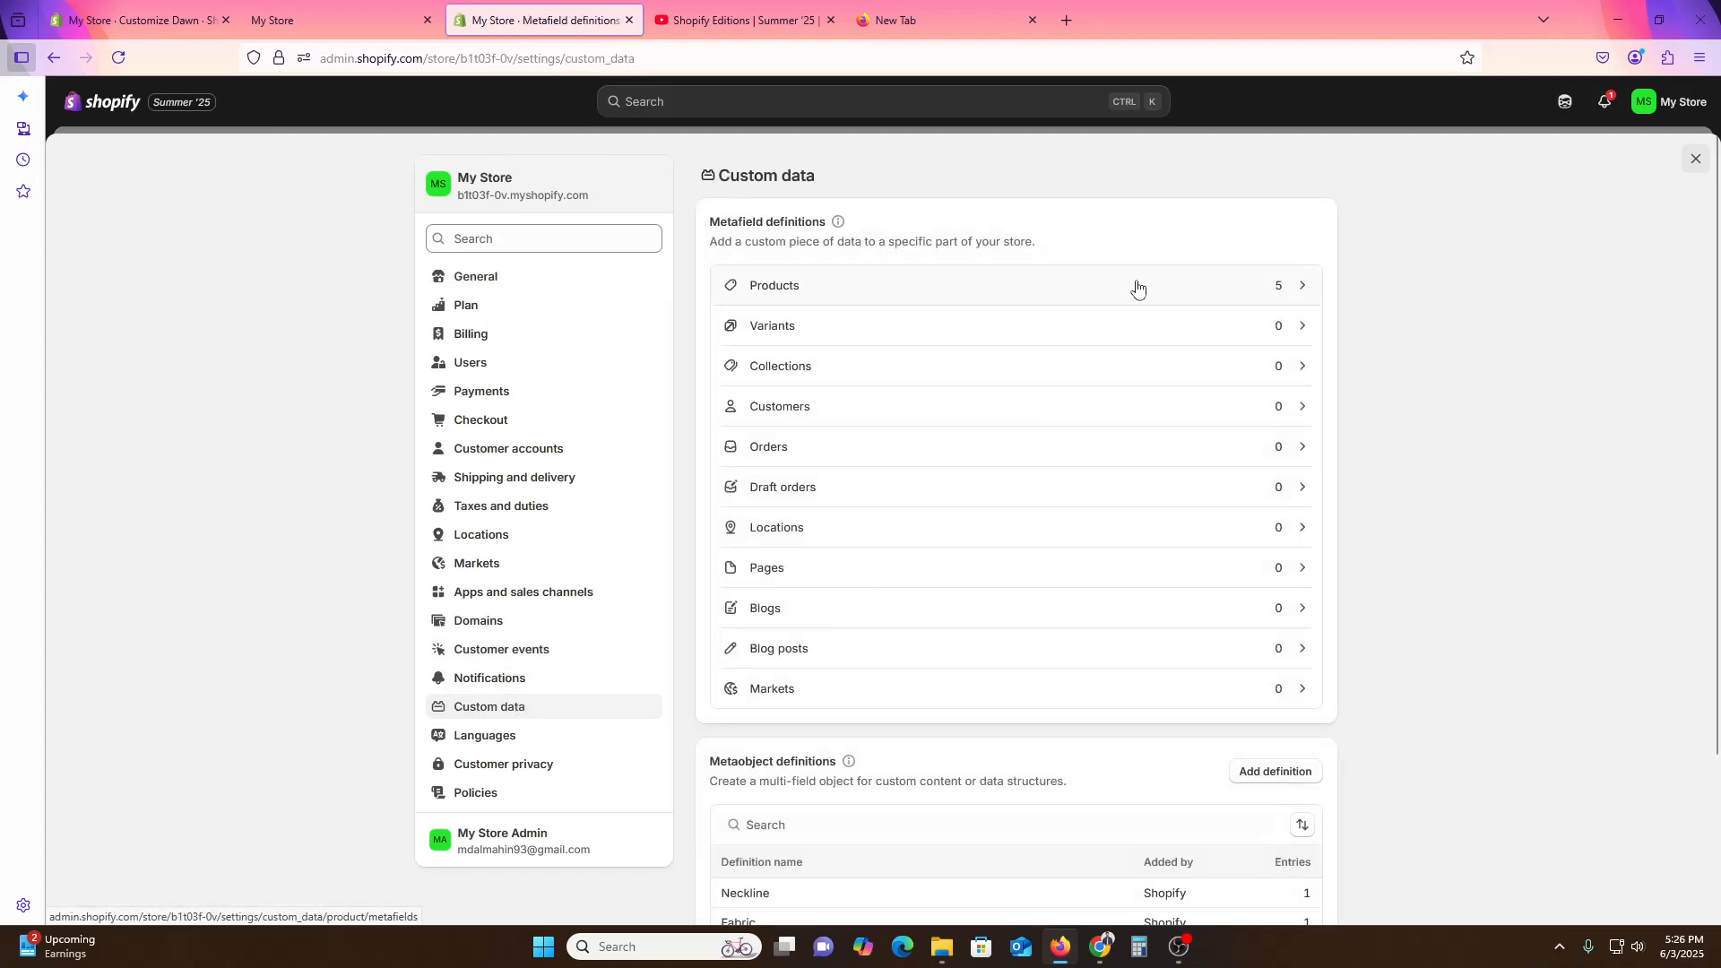
pyautogui.click(854, 285)
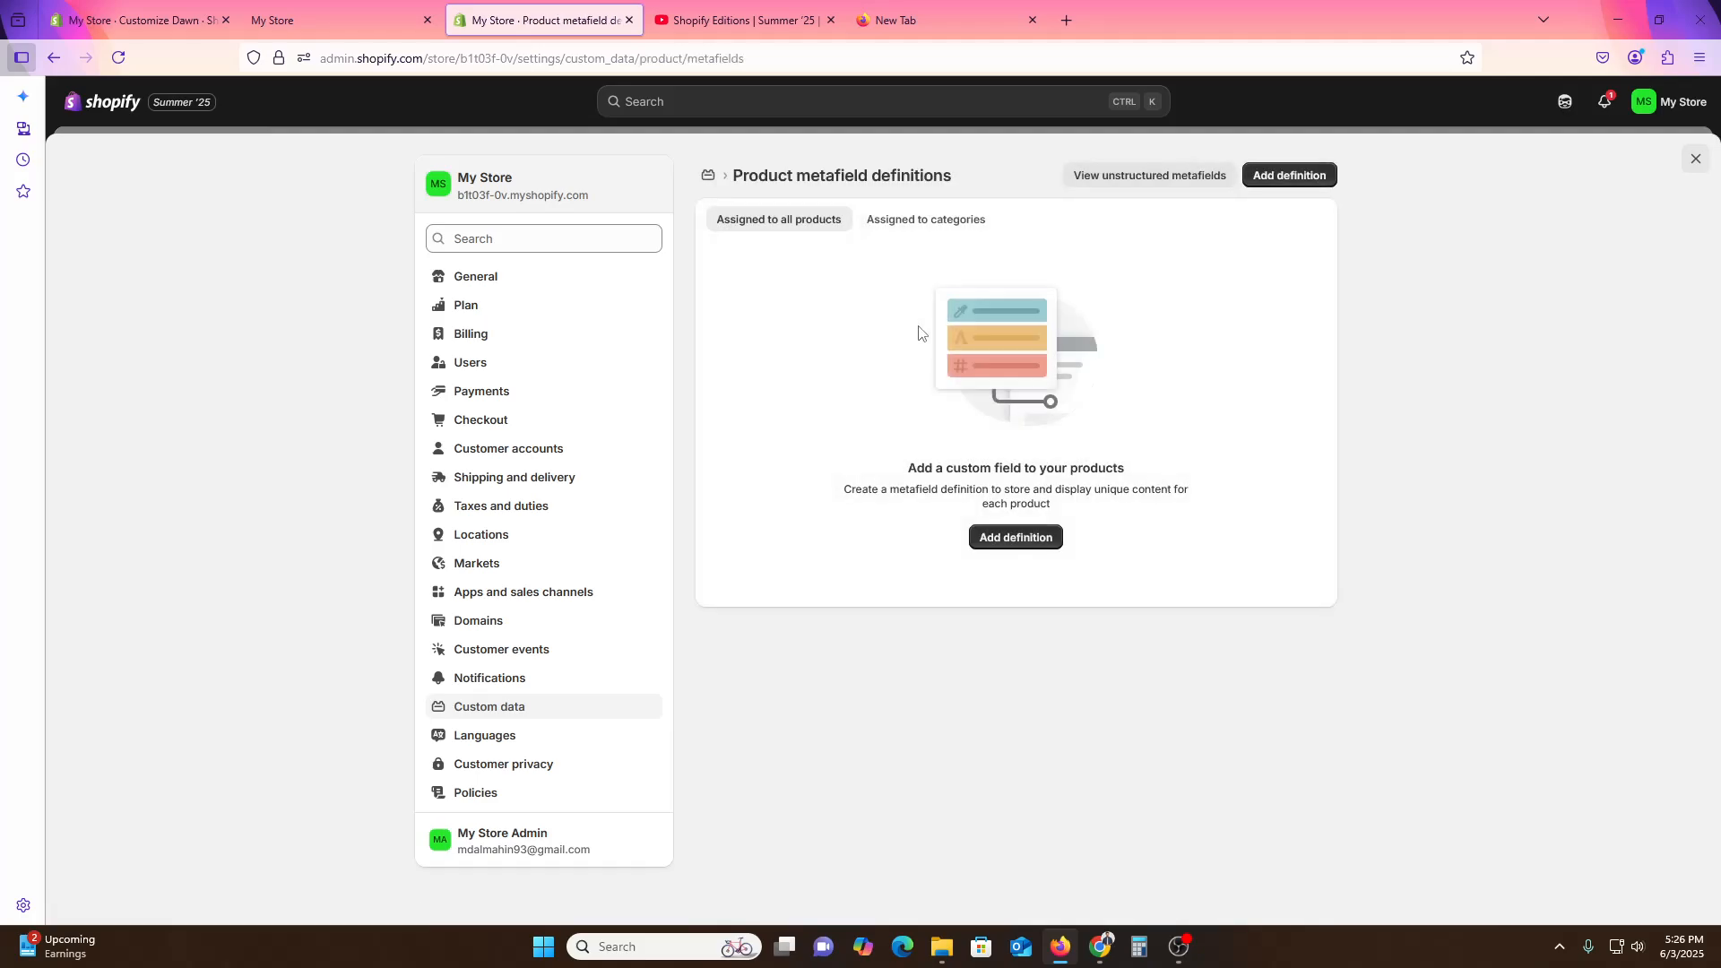
# Create and save a product metafield definition named VIDOE with the type File, accepting one file.
pyautogui.click(1047, 544)
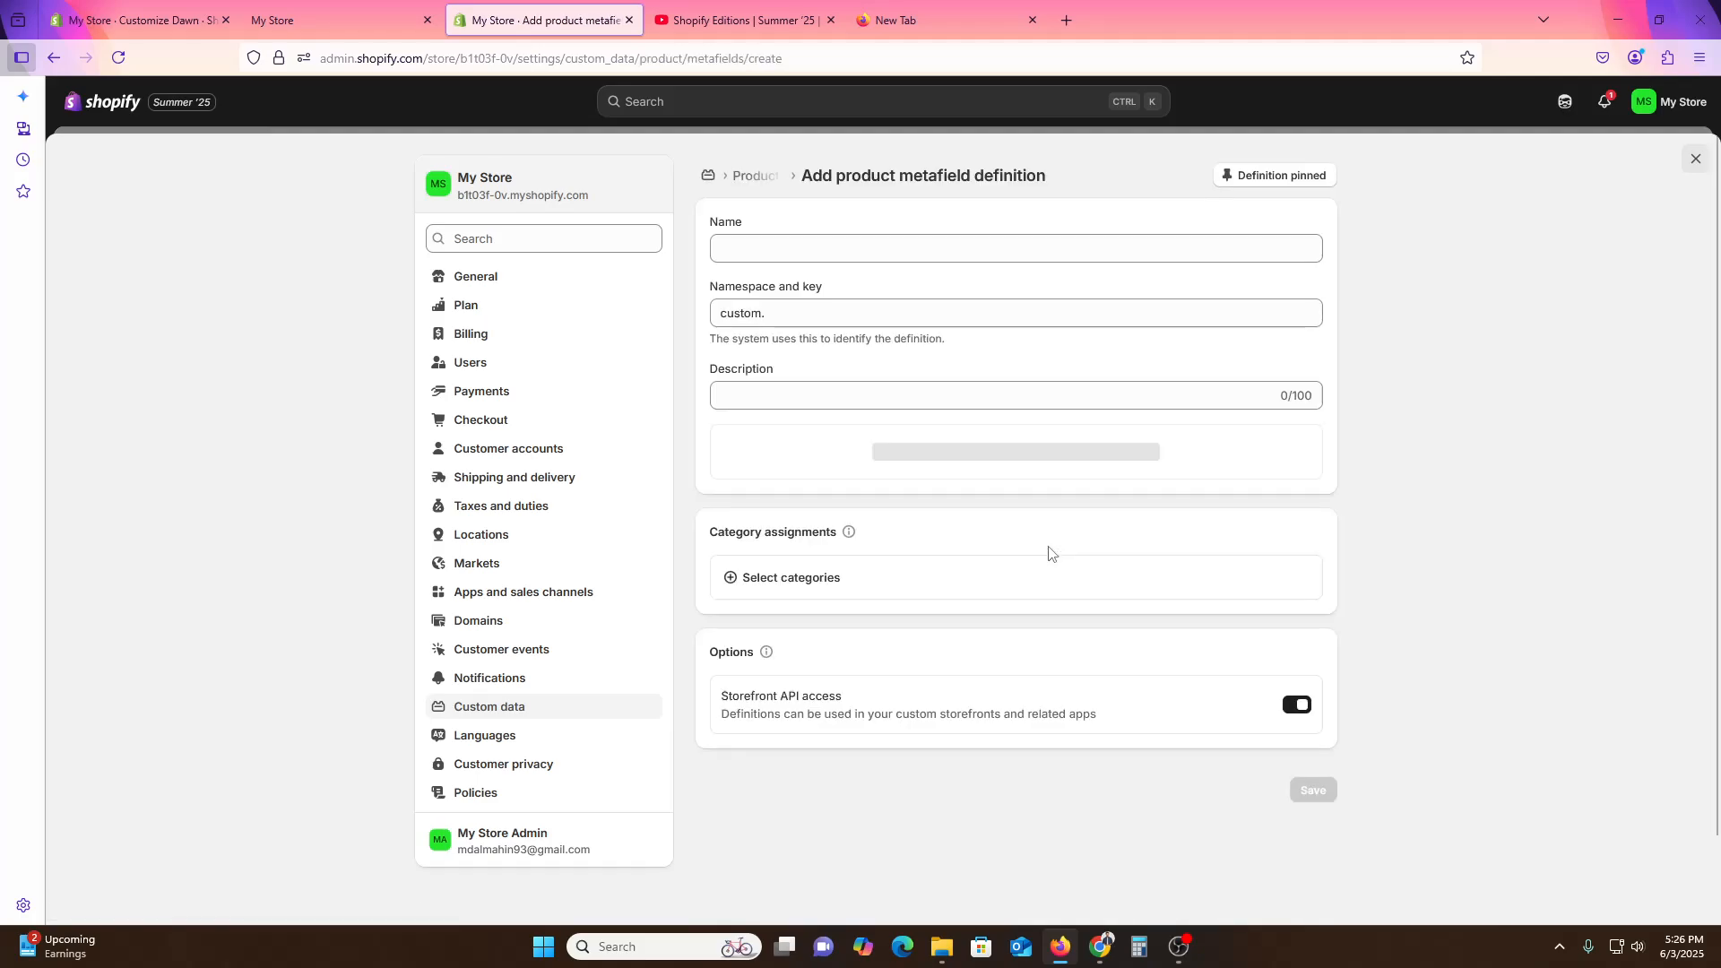
pyautogui.click(771, 242)
pyautogui.write('VIDOE')
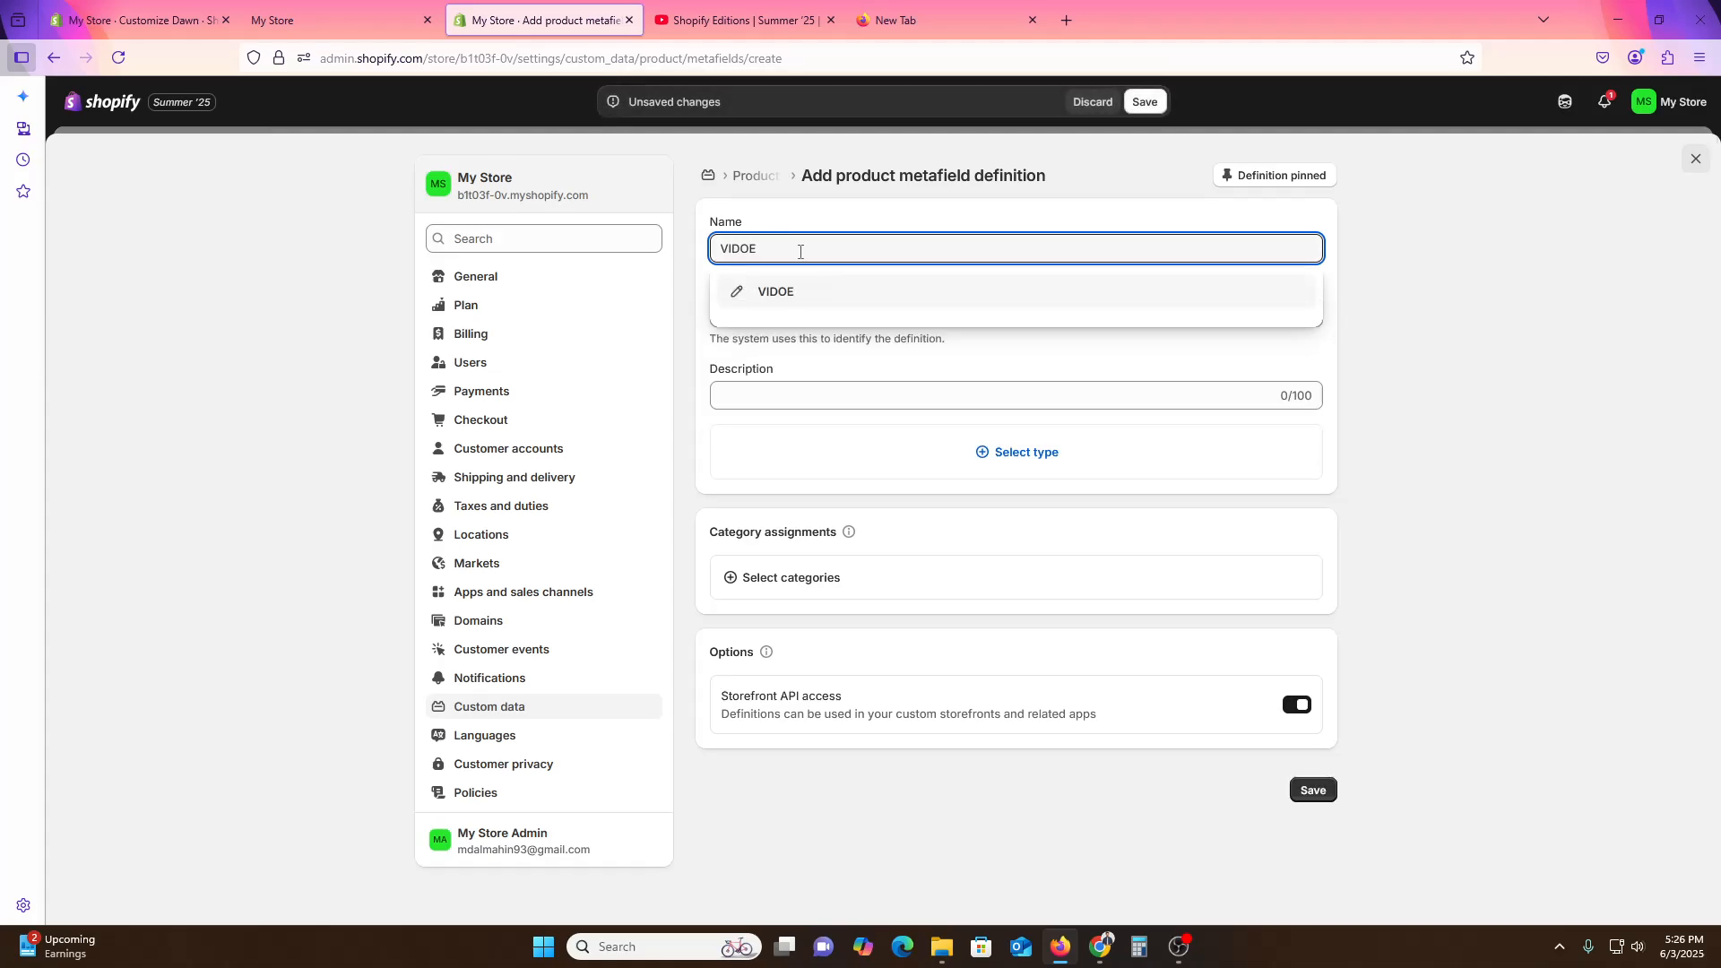
pyautogui.click(987, 473)
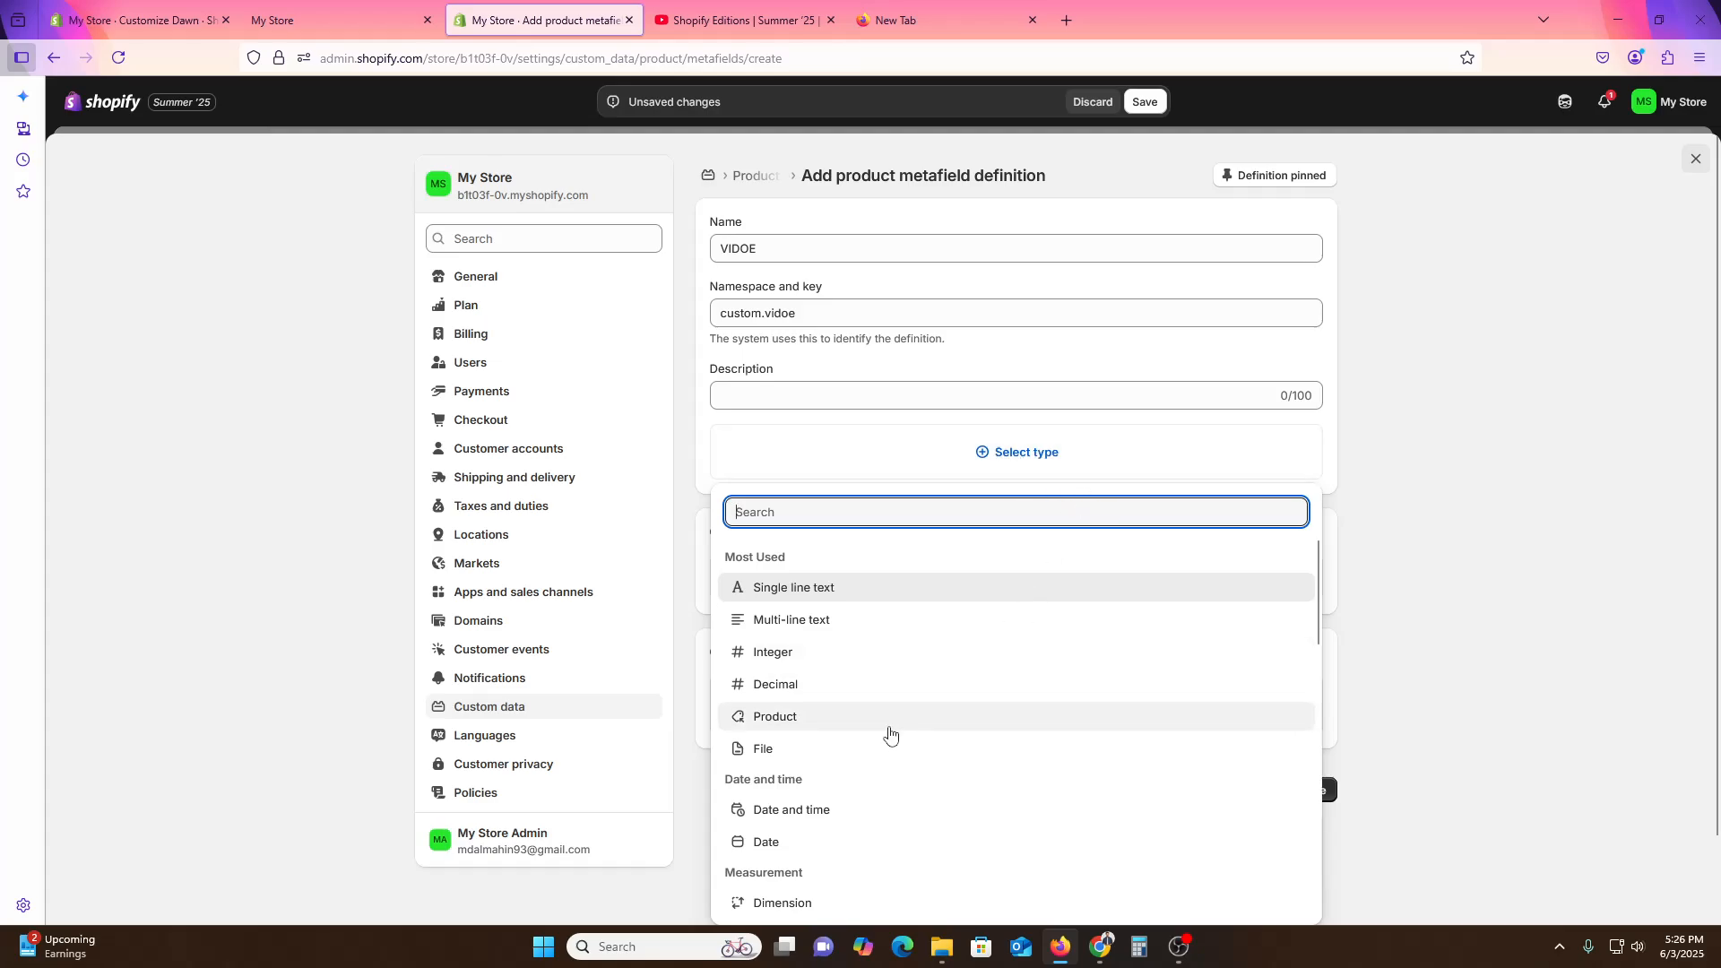
pyautogui.click(844, 753)
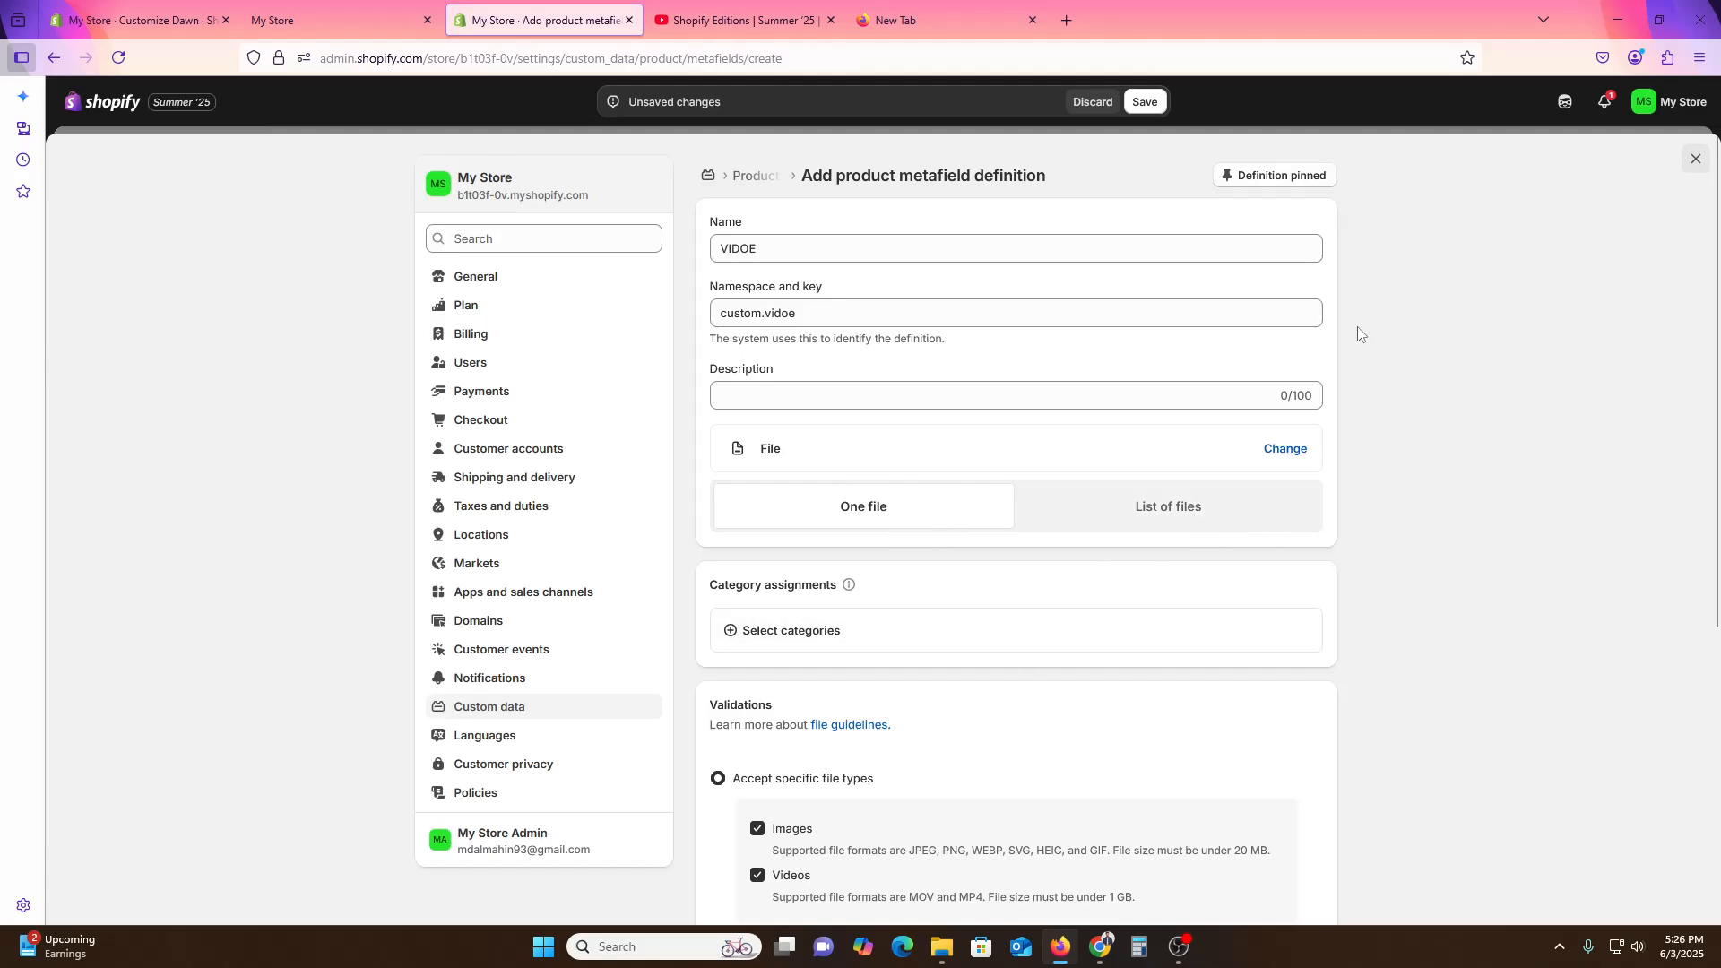
pyautogui.scroll(-3, 1405, 461)
pyautogui.click(1322, 696)
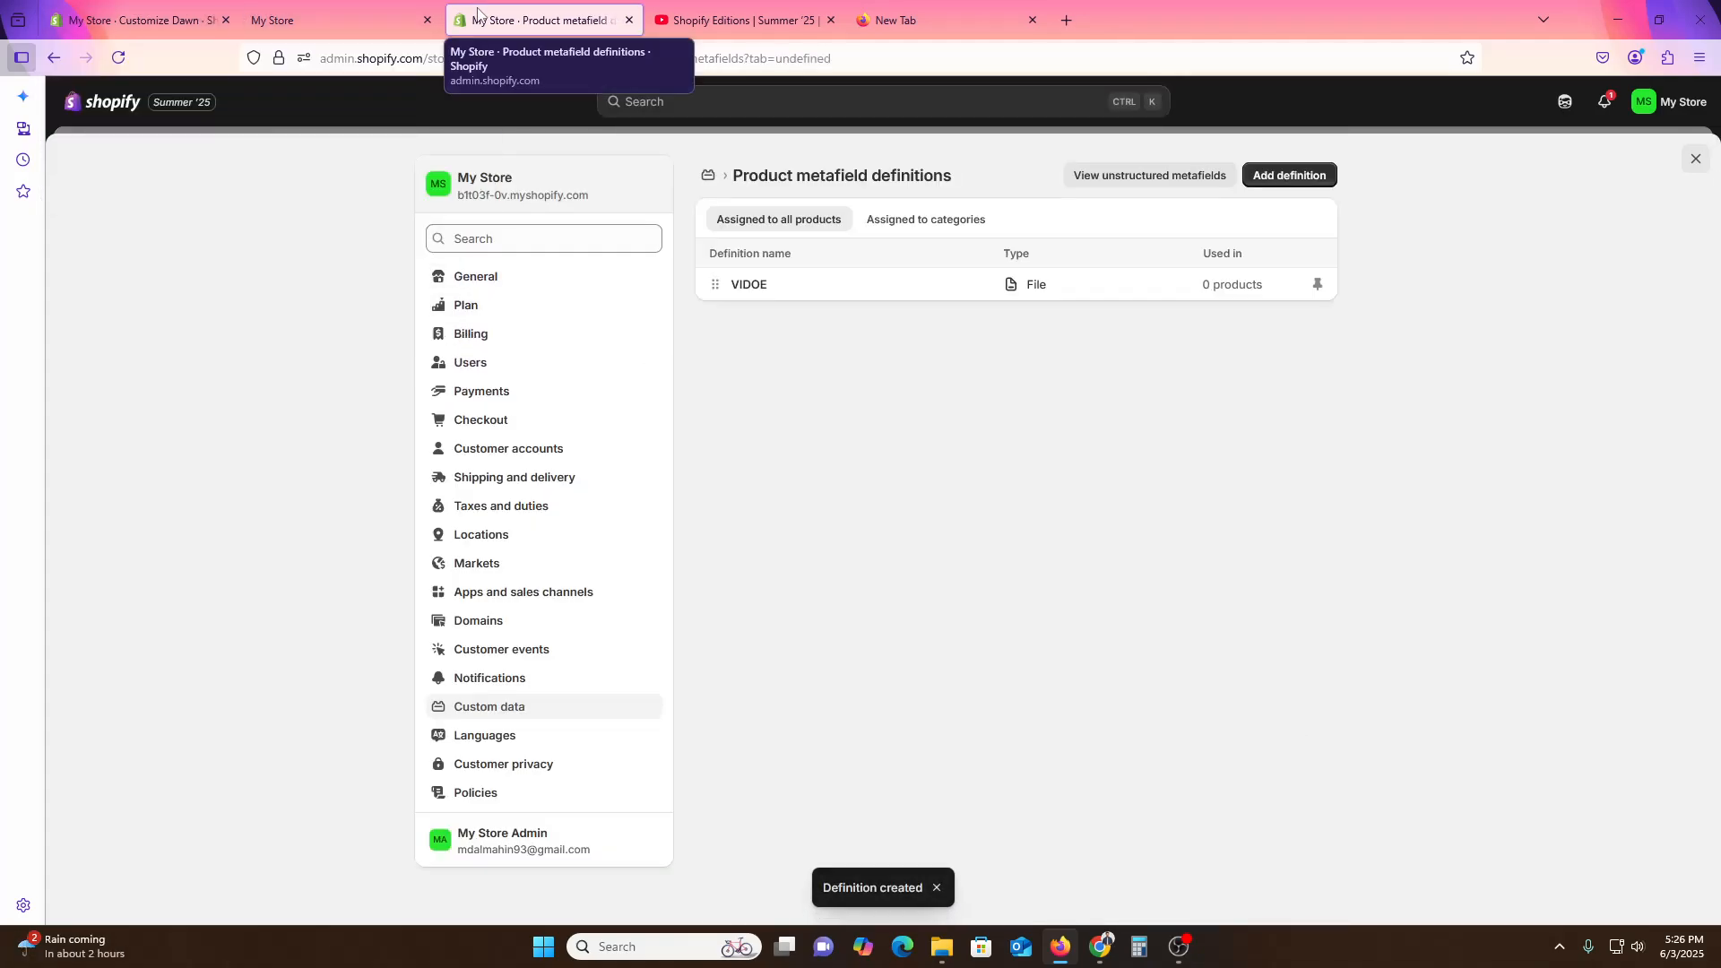
# Leave the settings and open the 90s Trucker Jacket product at its product metafields.
pyautogui.press('Escape')
pyautogui.click(211, 197)
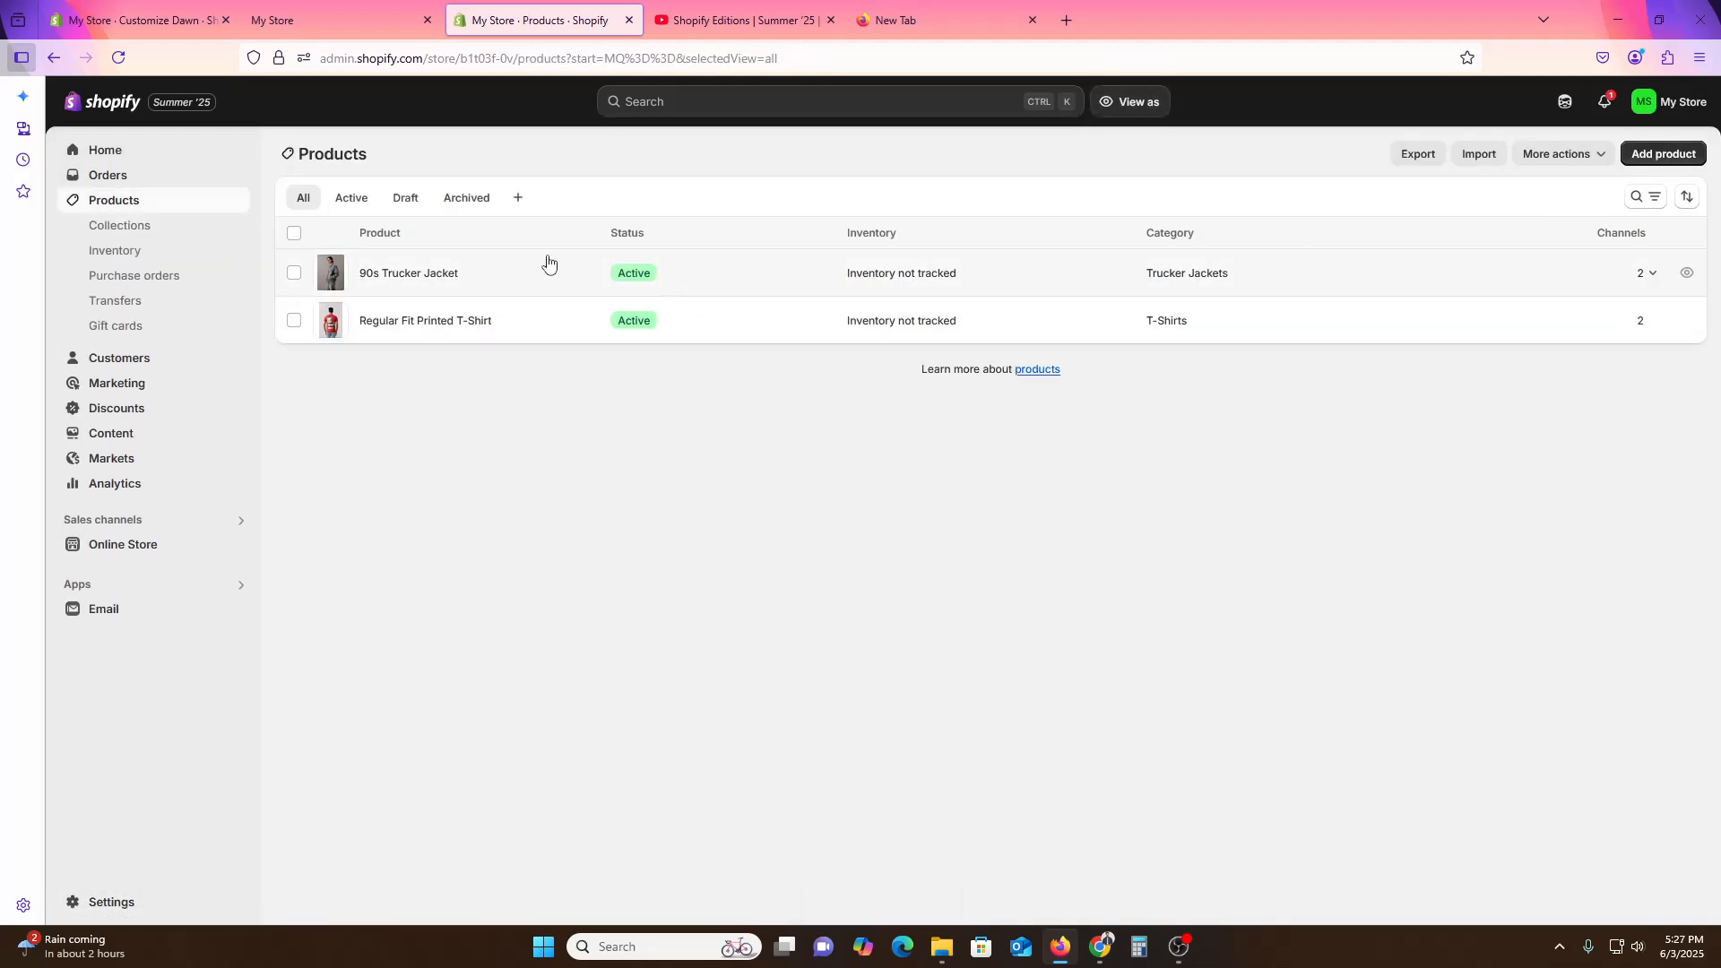
pyautogui.click(437, 276)
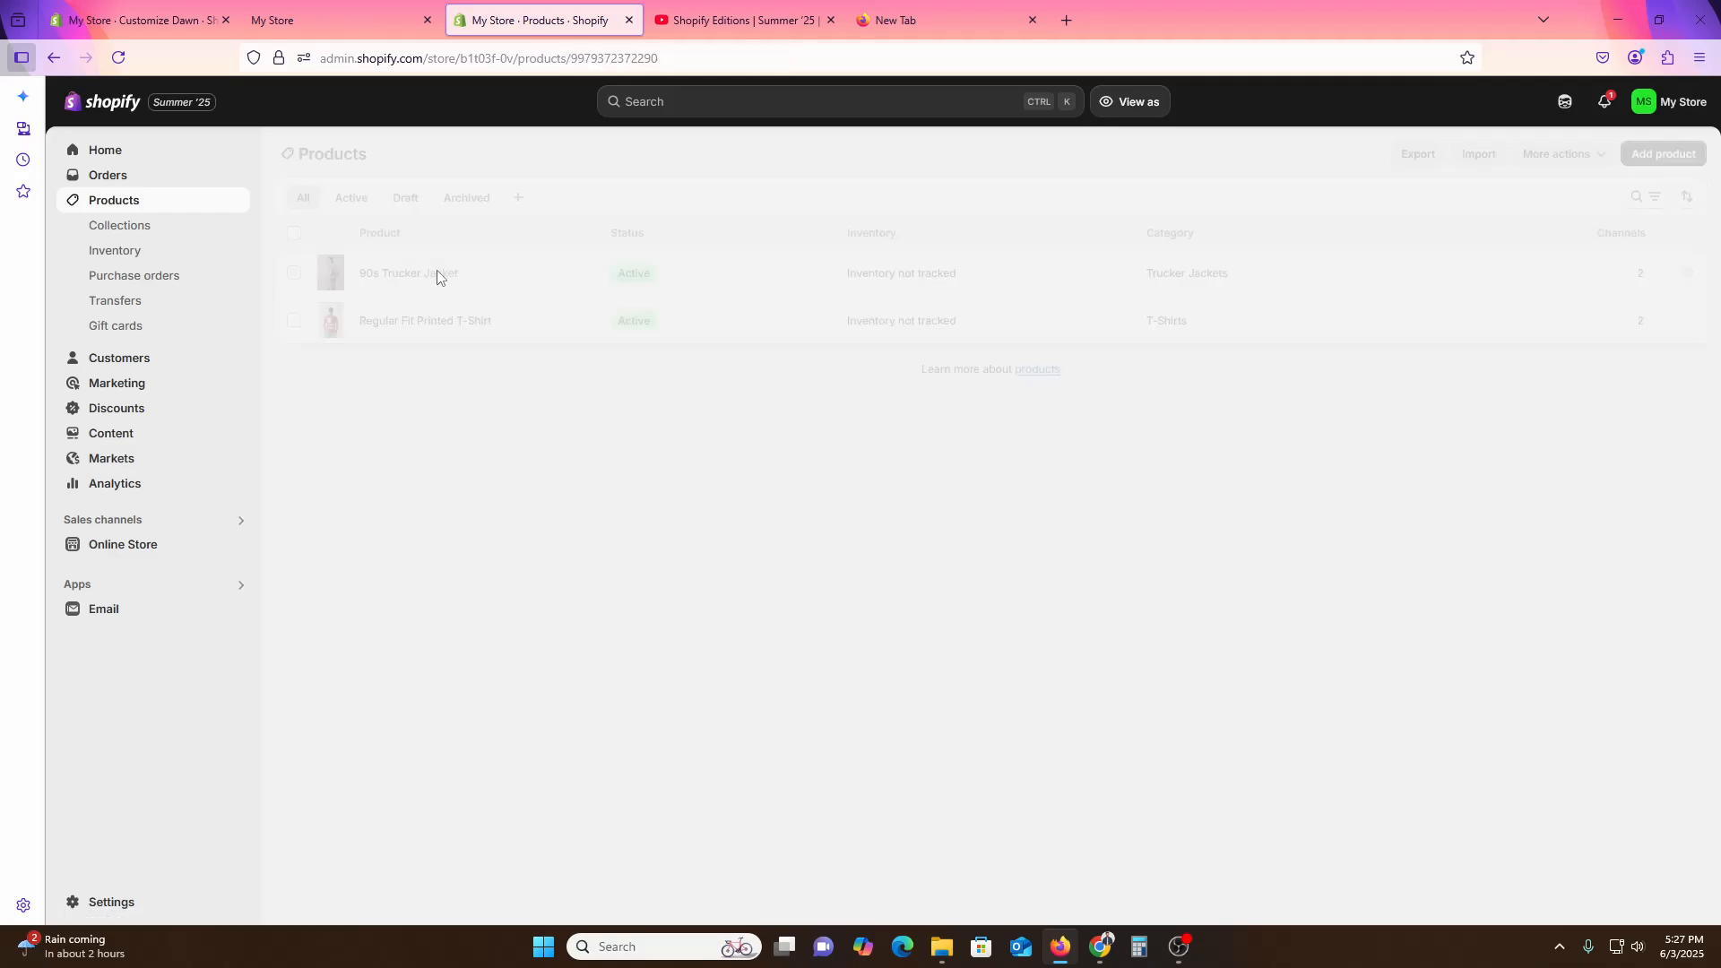
pyautogui.scroll(-6, 526, 589)
pyautogui.scroll(-10, 526, 589)
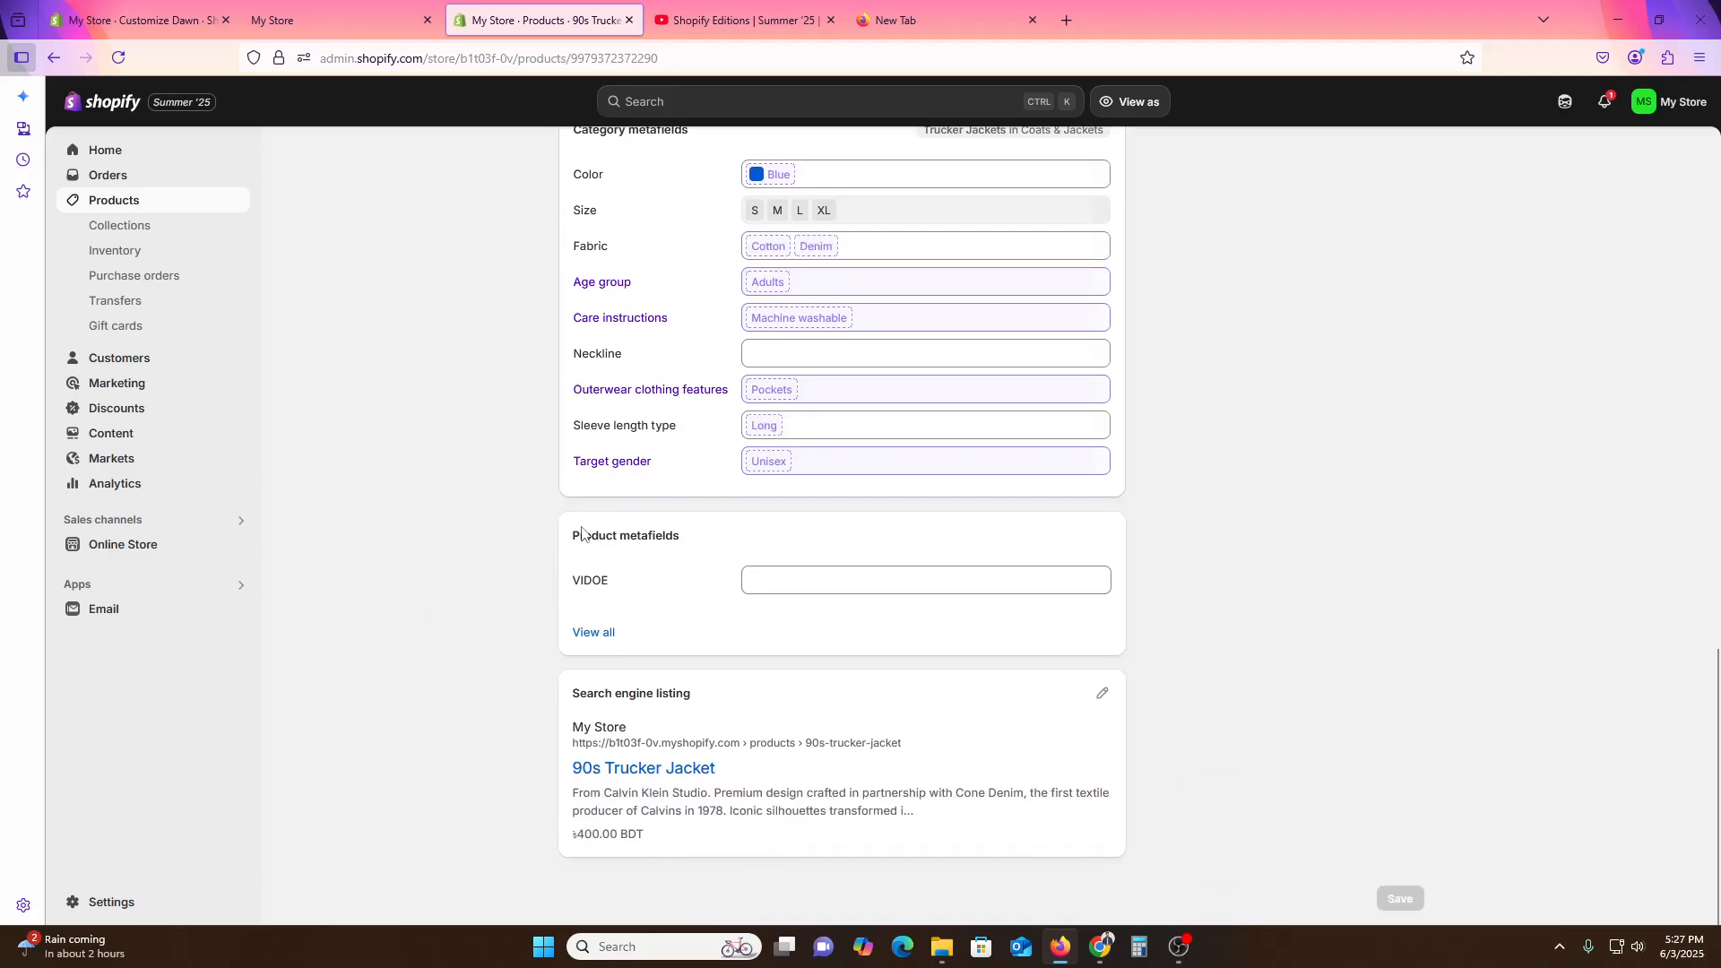
# Set the VIDOE metafield to the DSC2062_cc0781f6 WEBP image and save the product.
pyautogui.moveTo(583, 535); pyautogui.dragTo(661, 556)
pyautogui.click(677, 563)
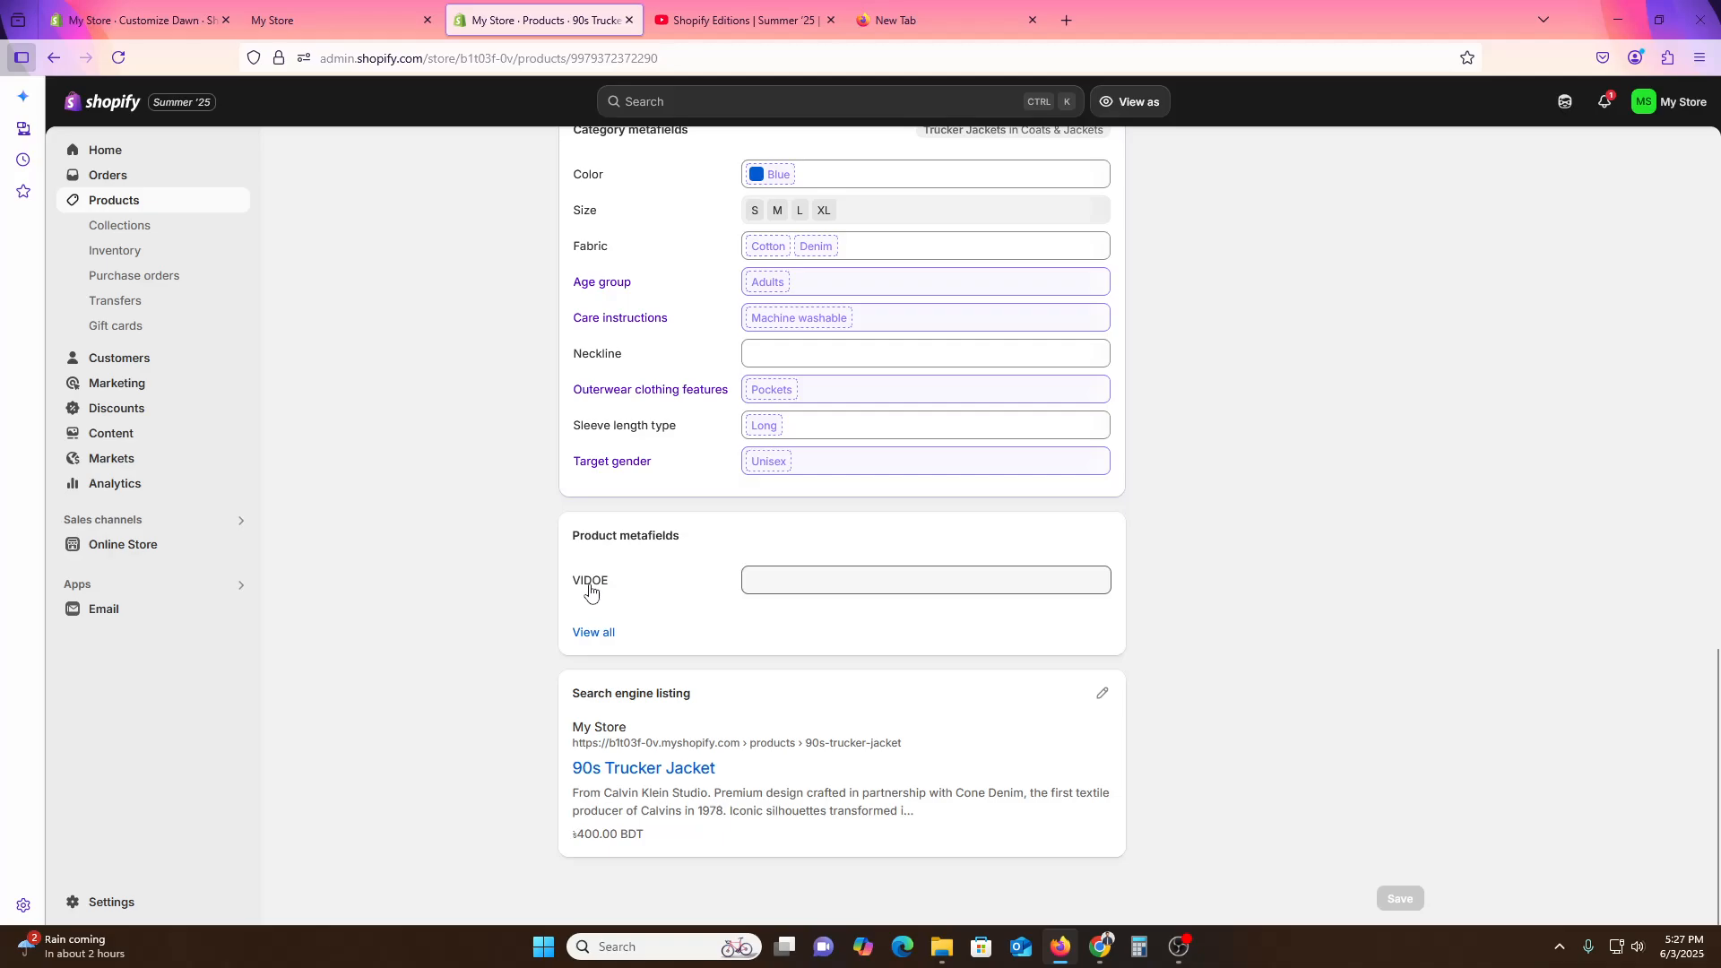
pyautogui.click(836, 592)
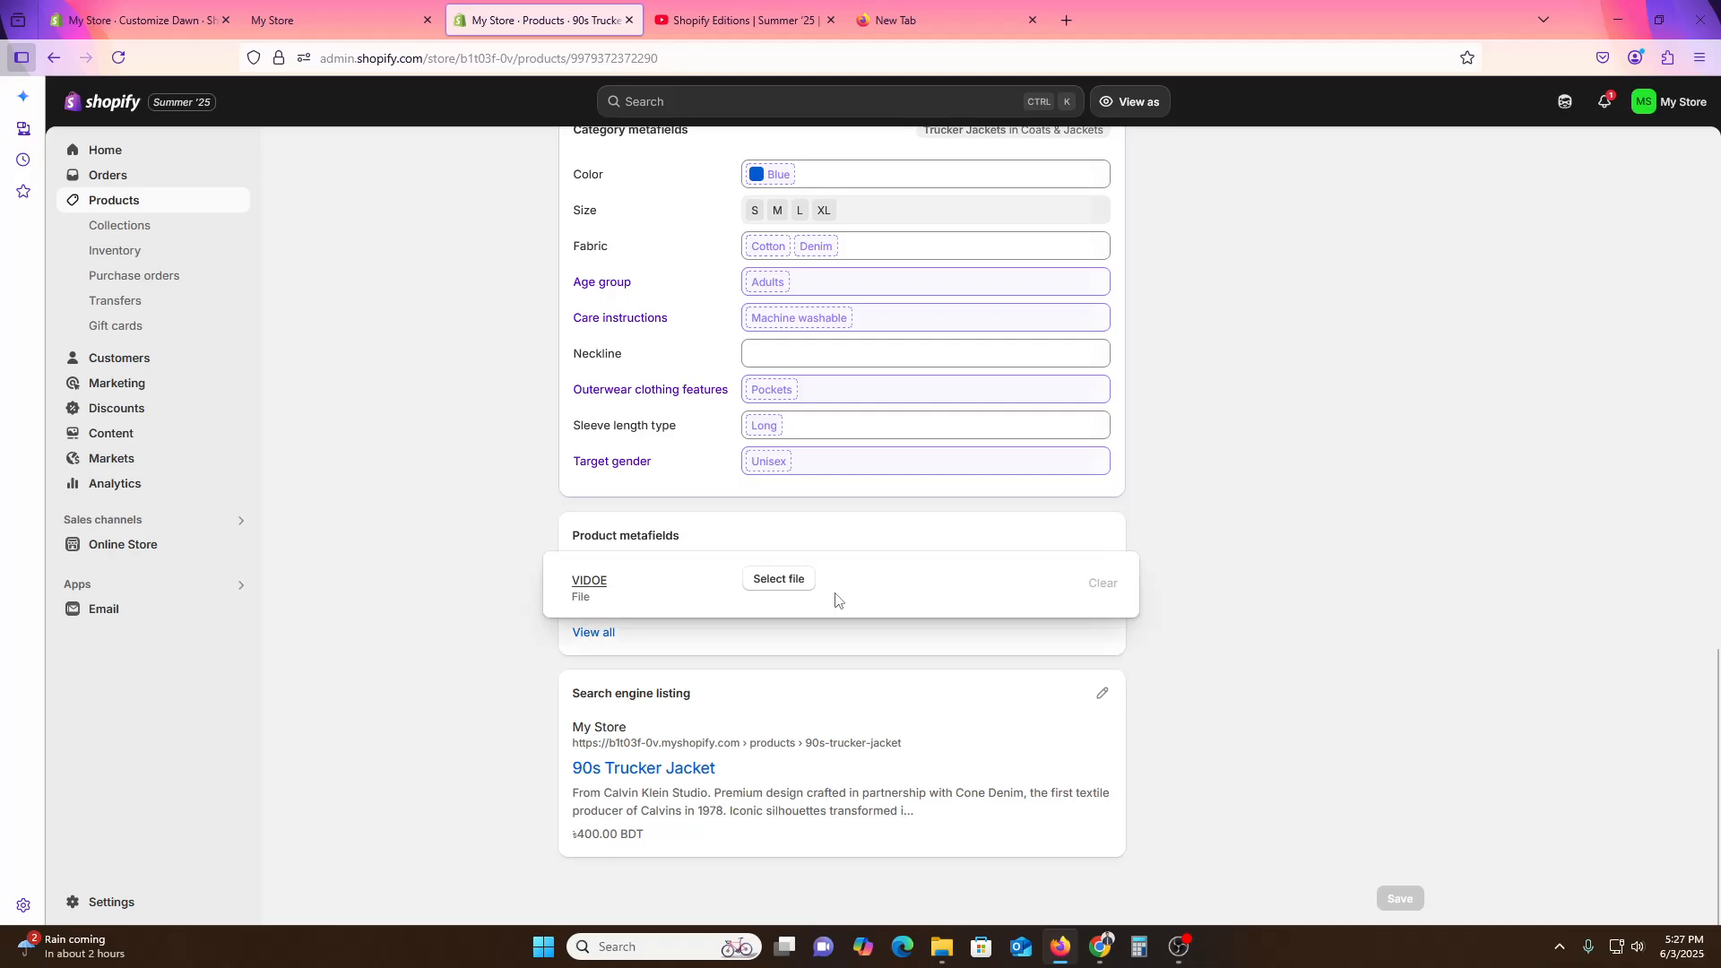
pyautogui.click(773, 581)
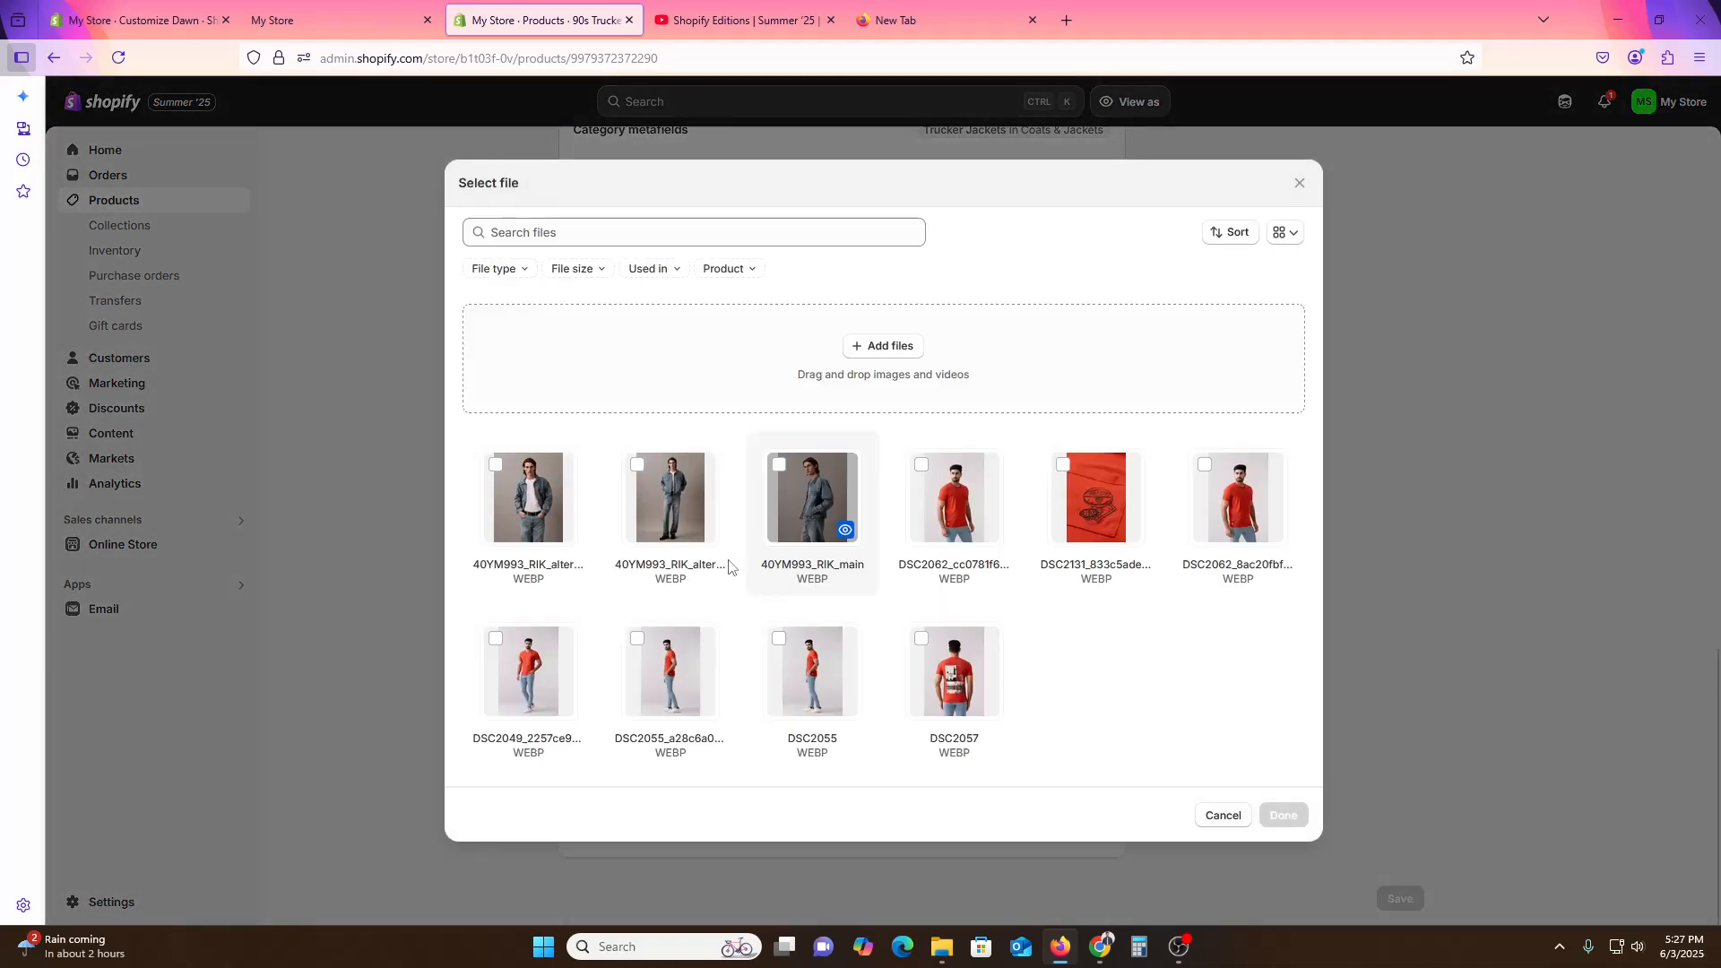
pyautogui.click(548, 504)
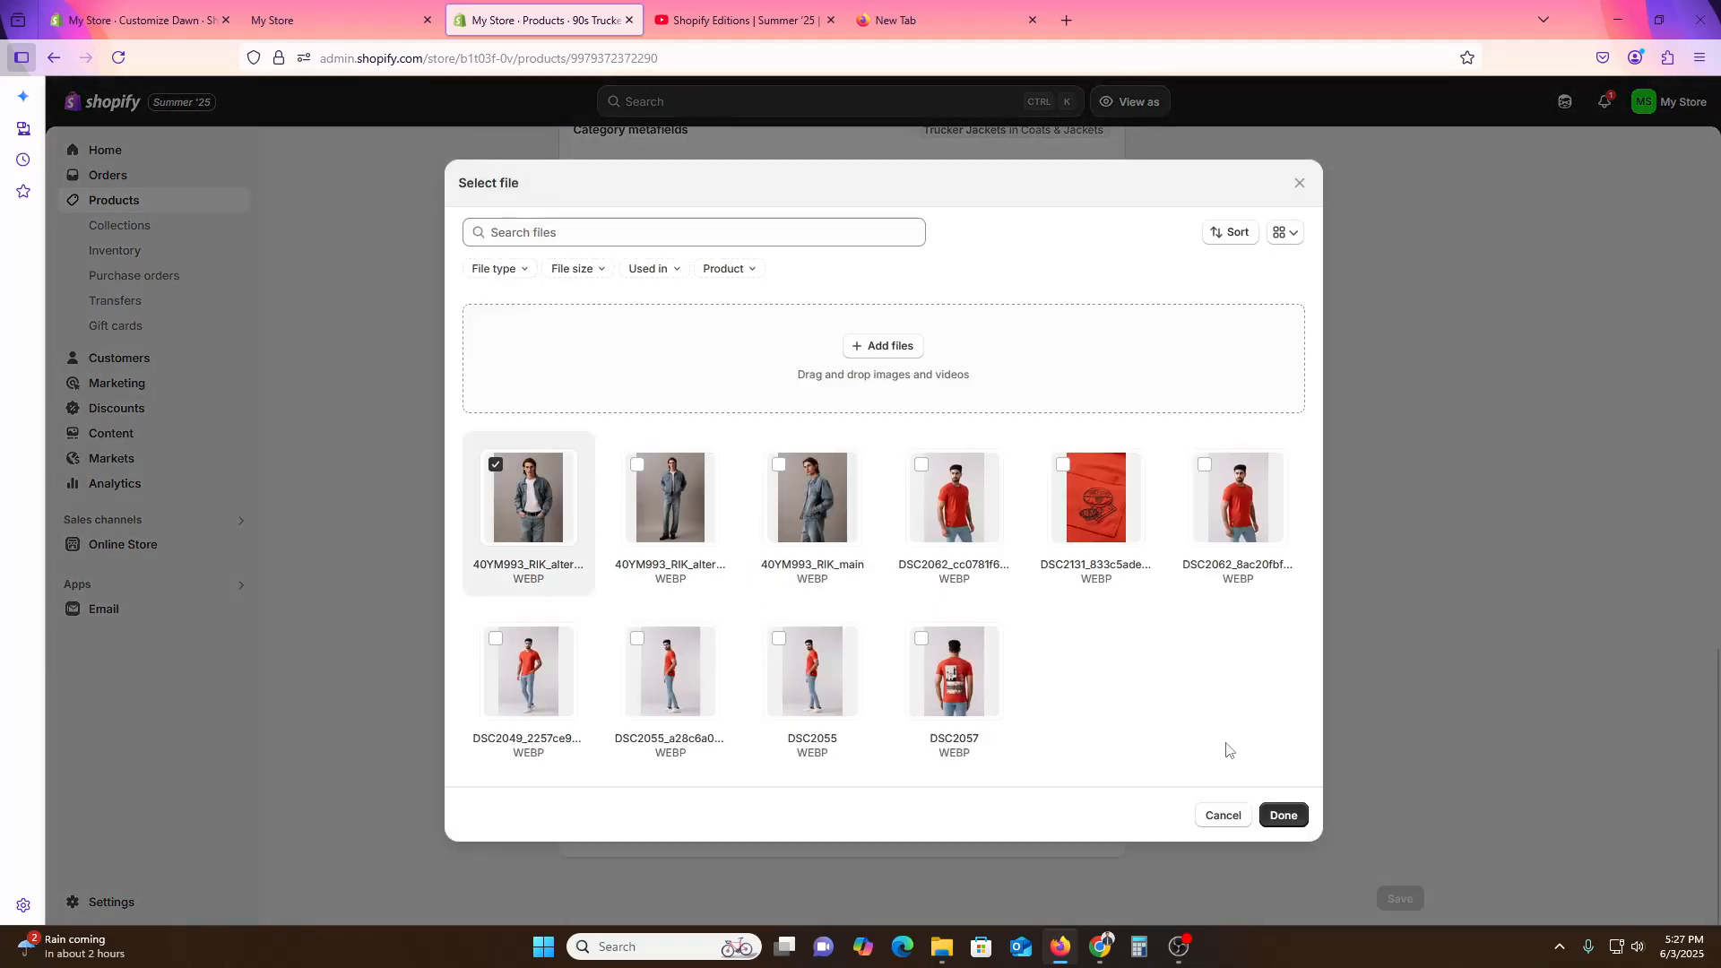
pyautogui.click(957, 499)
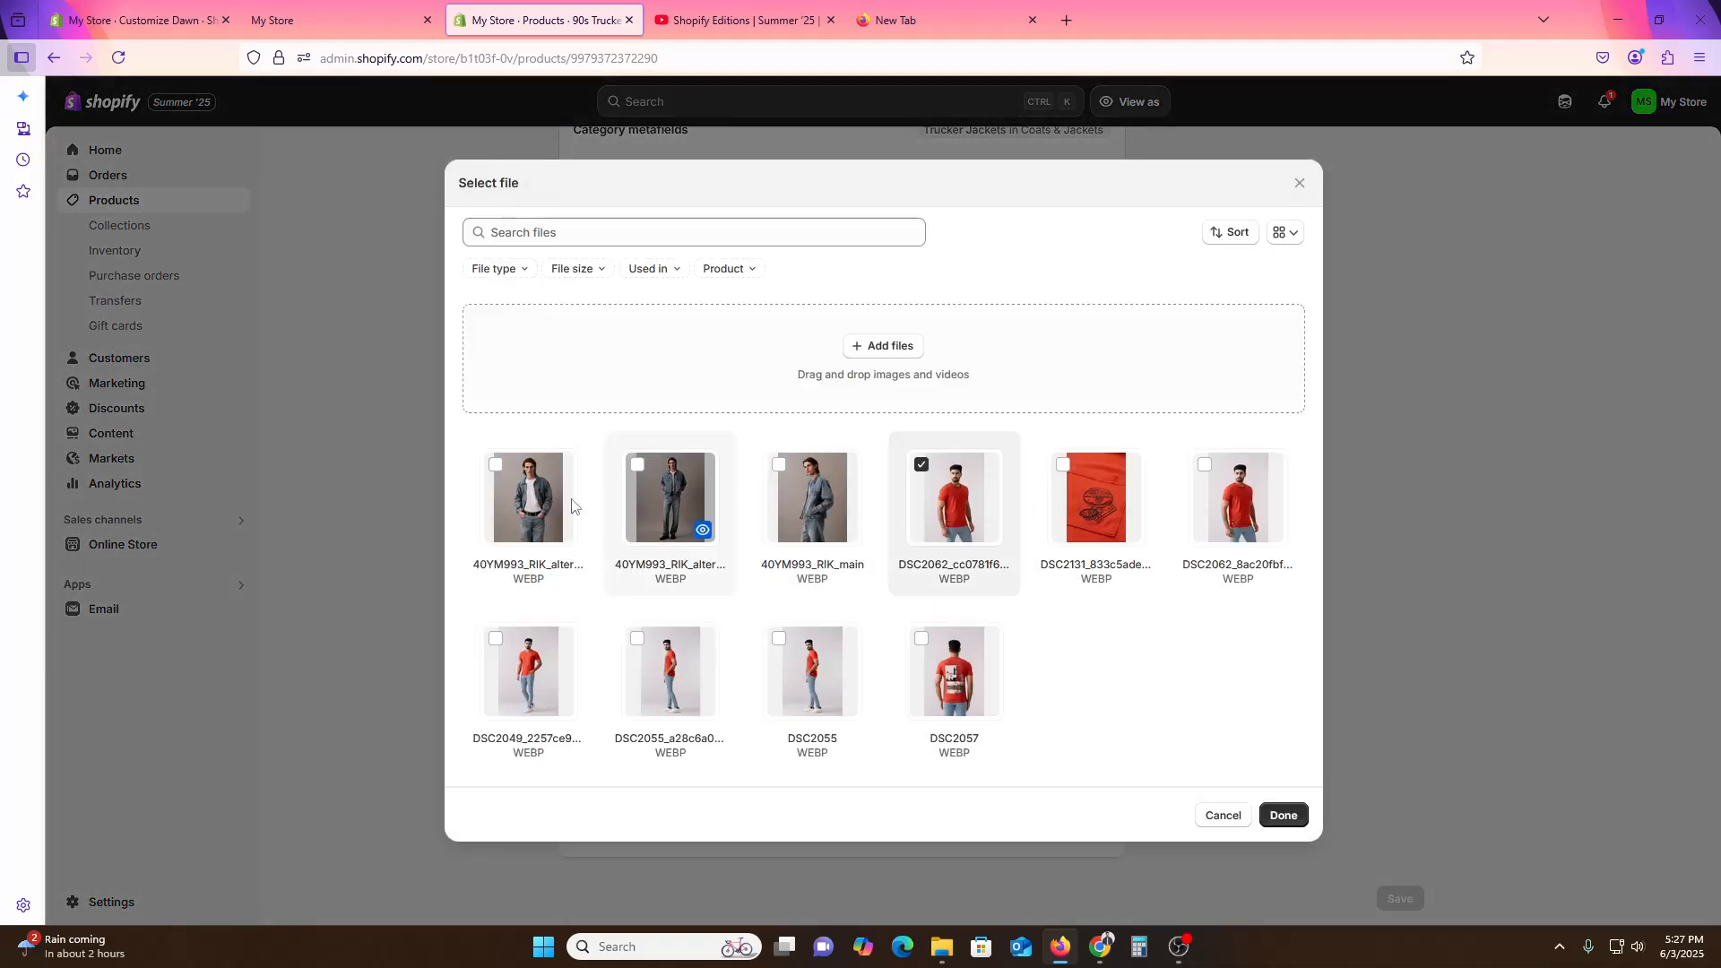
pyautogui.click(1282, 816)
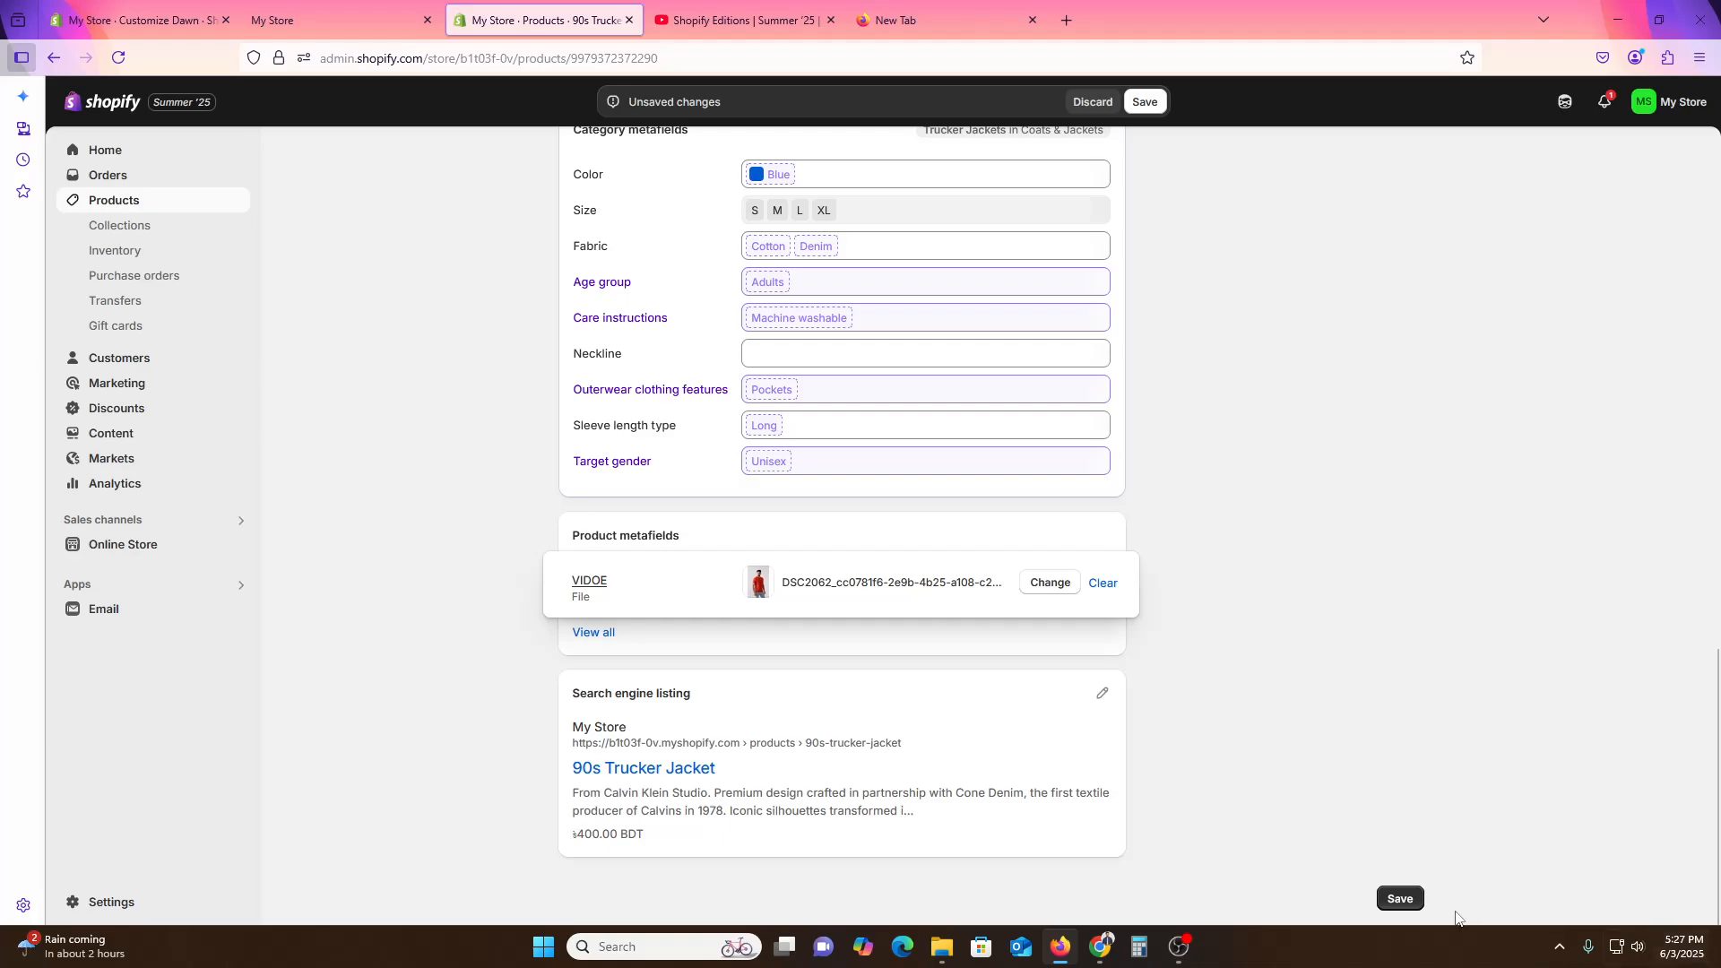
pyautogui.click(1400, 899)
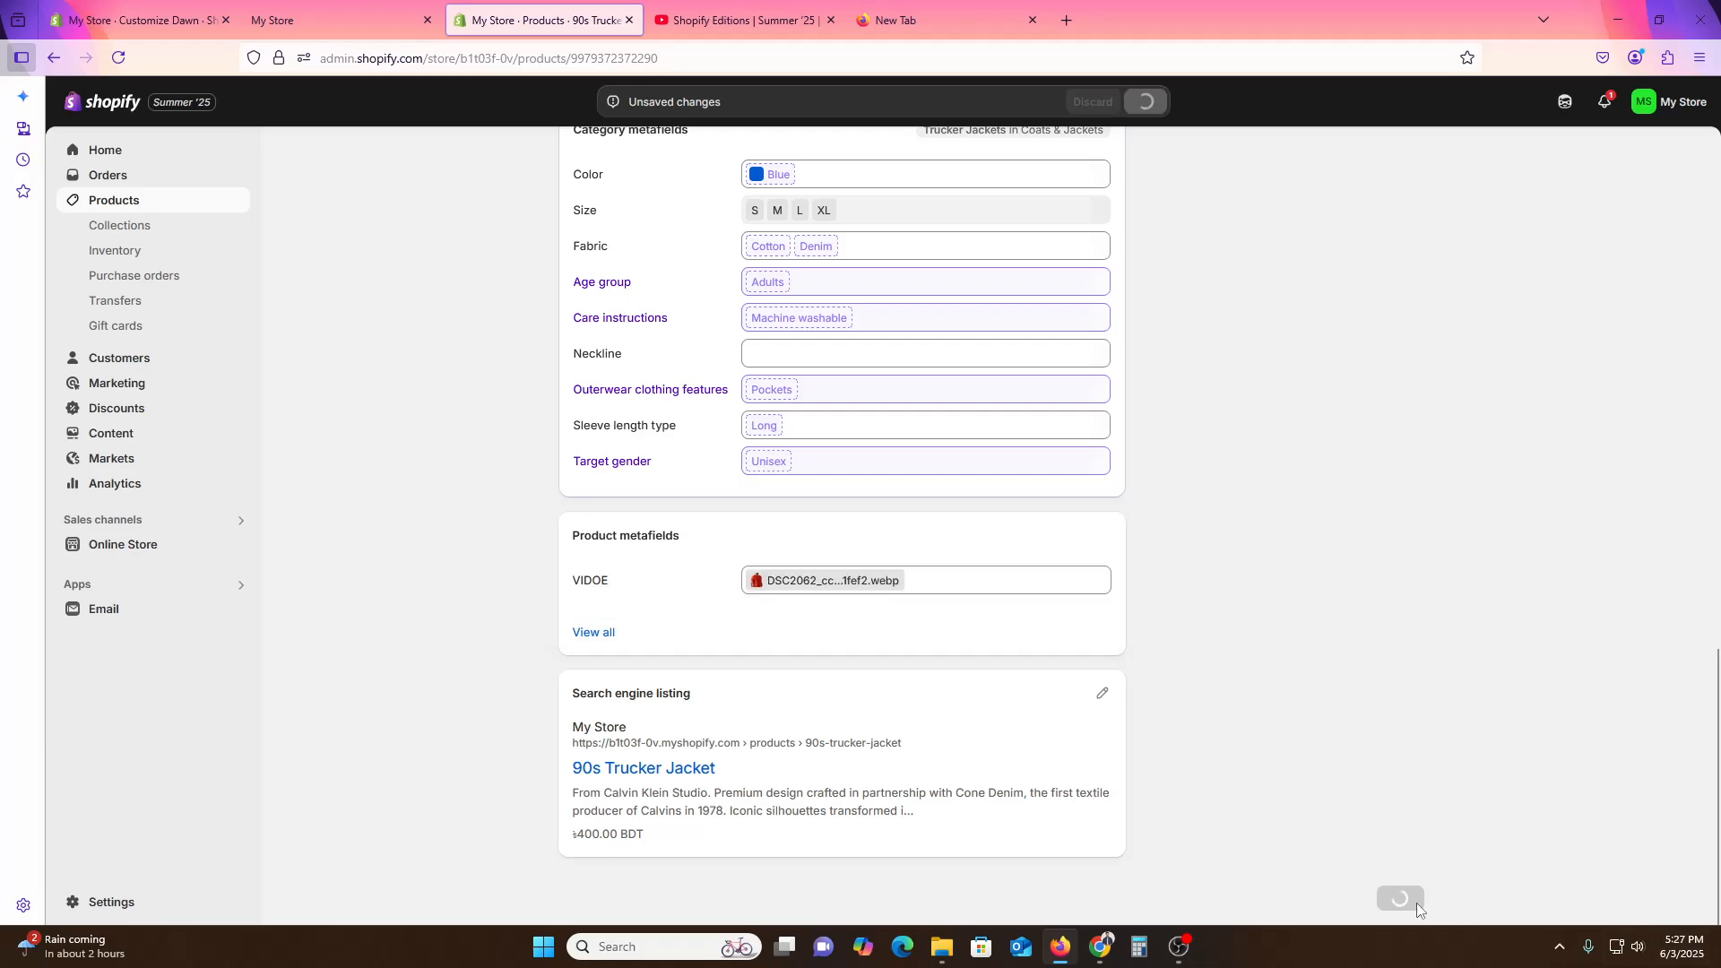
# Reload the store preview and check the 90s Trucker Jacket page for the metafield file.
pyautogui.click(303, 9)
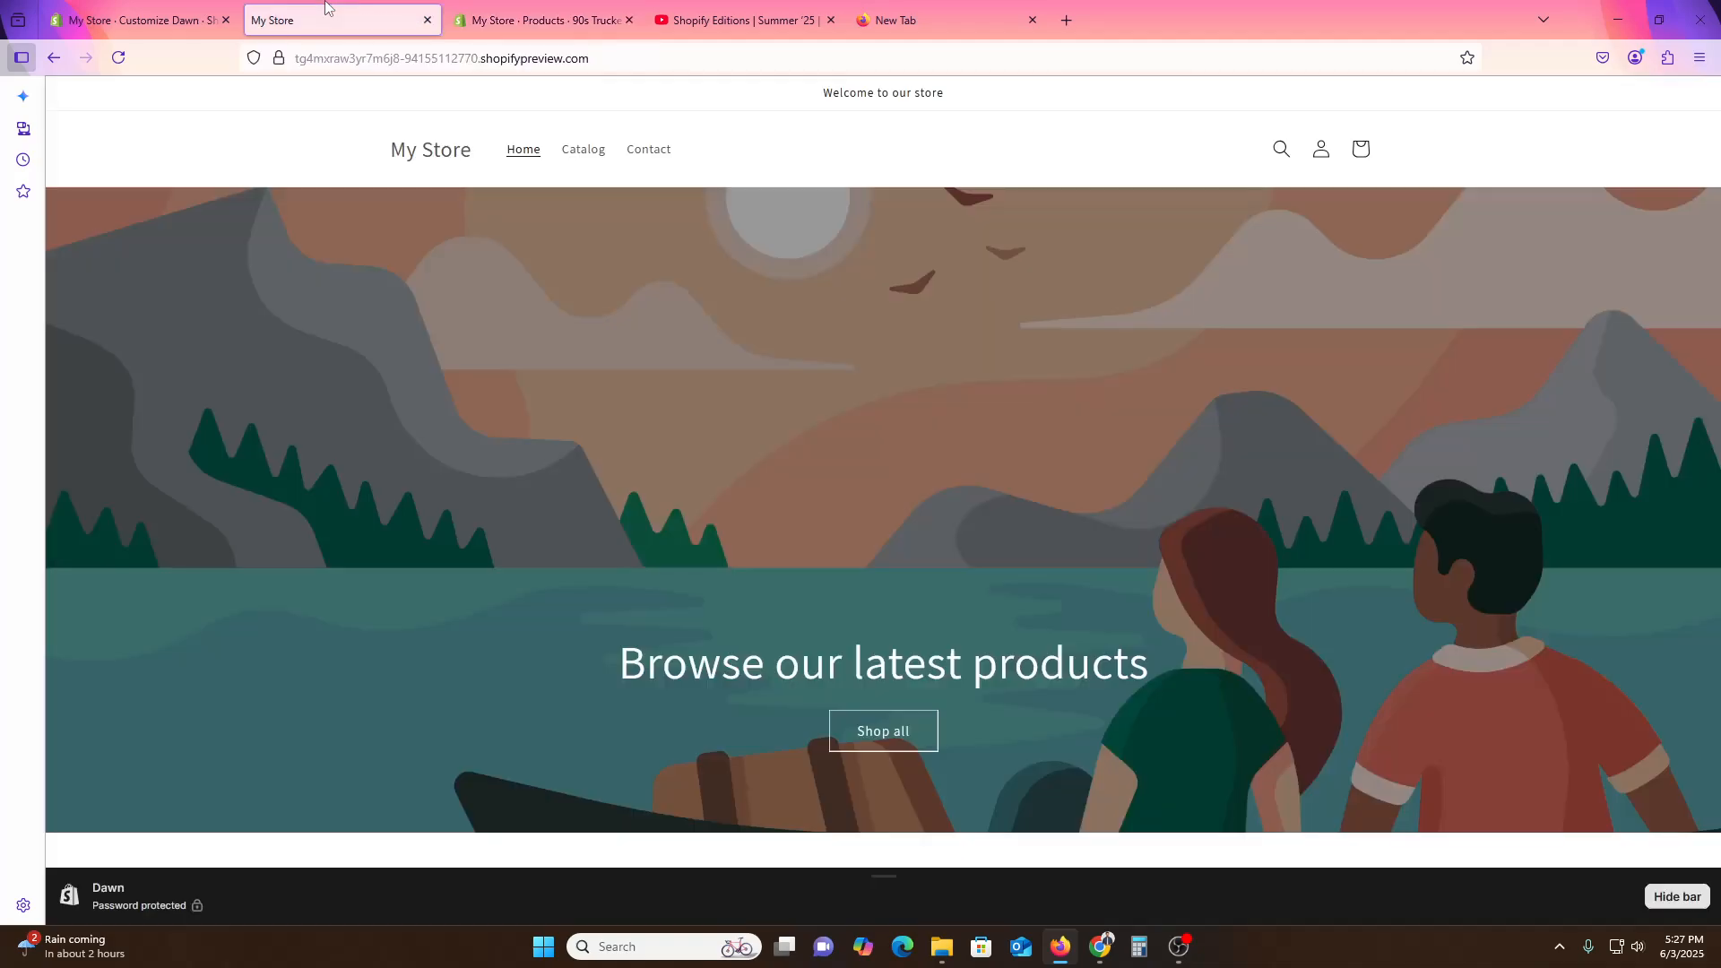
pyautogui.click(118, 59)
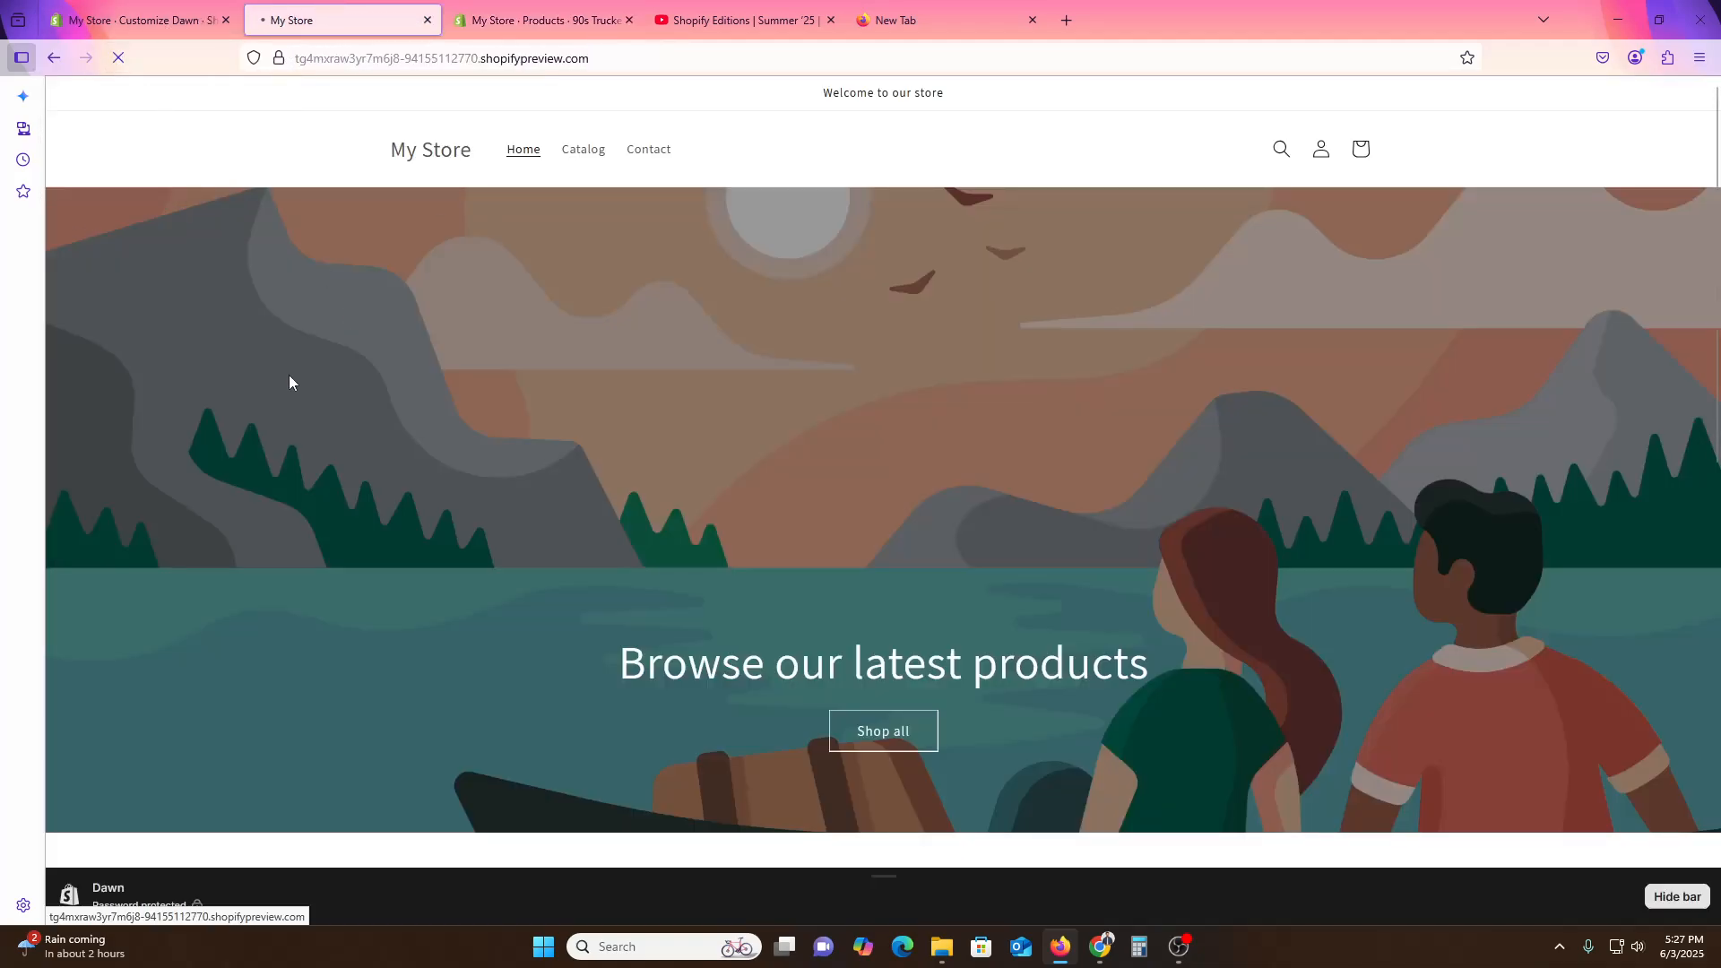
pyautogui.scroll(-4, 703, 521)
pyautogui.scroll(-4, 704, 520)
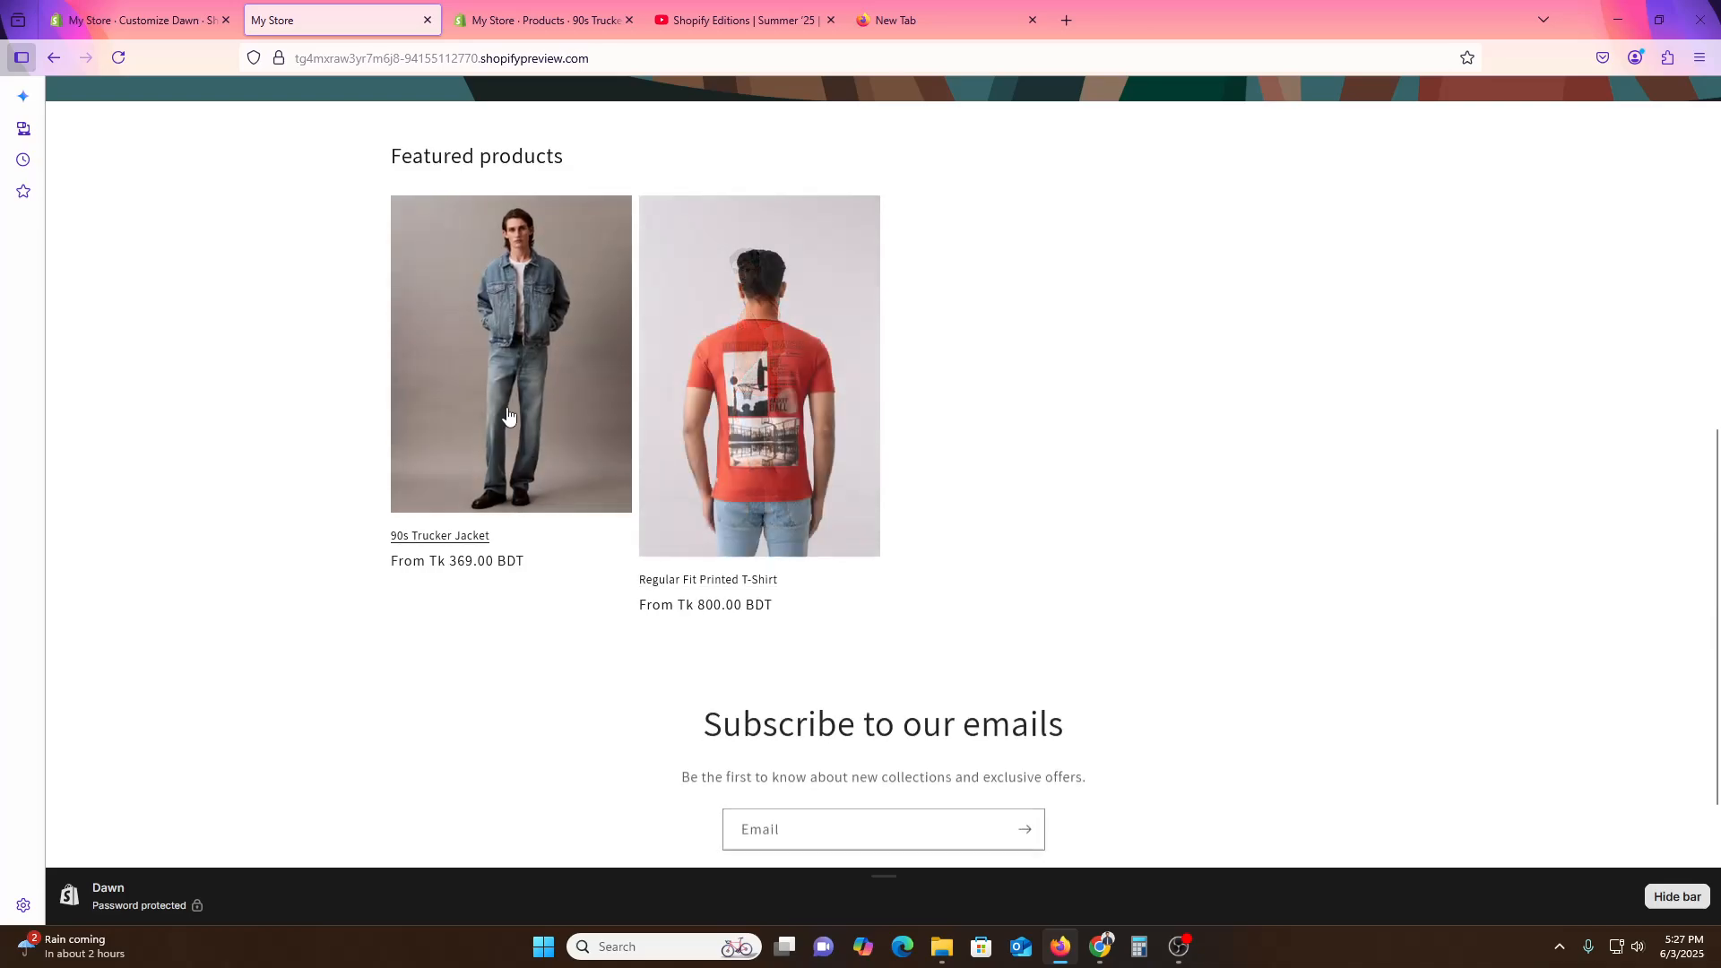
pyautogui.click(511, 417)
pyautogui.scroll(-8, 835, 589)
pyautogui.scroll(-3, 836, 589)
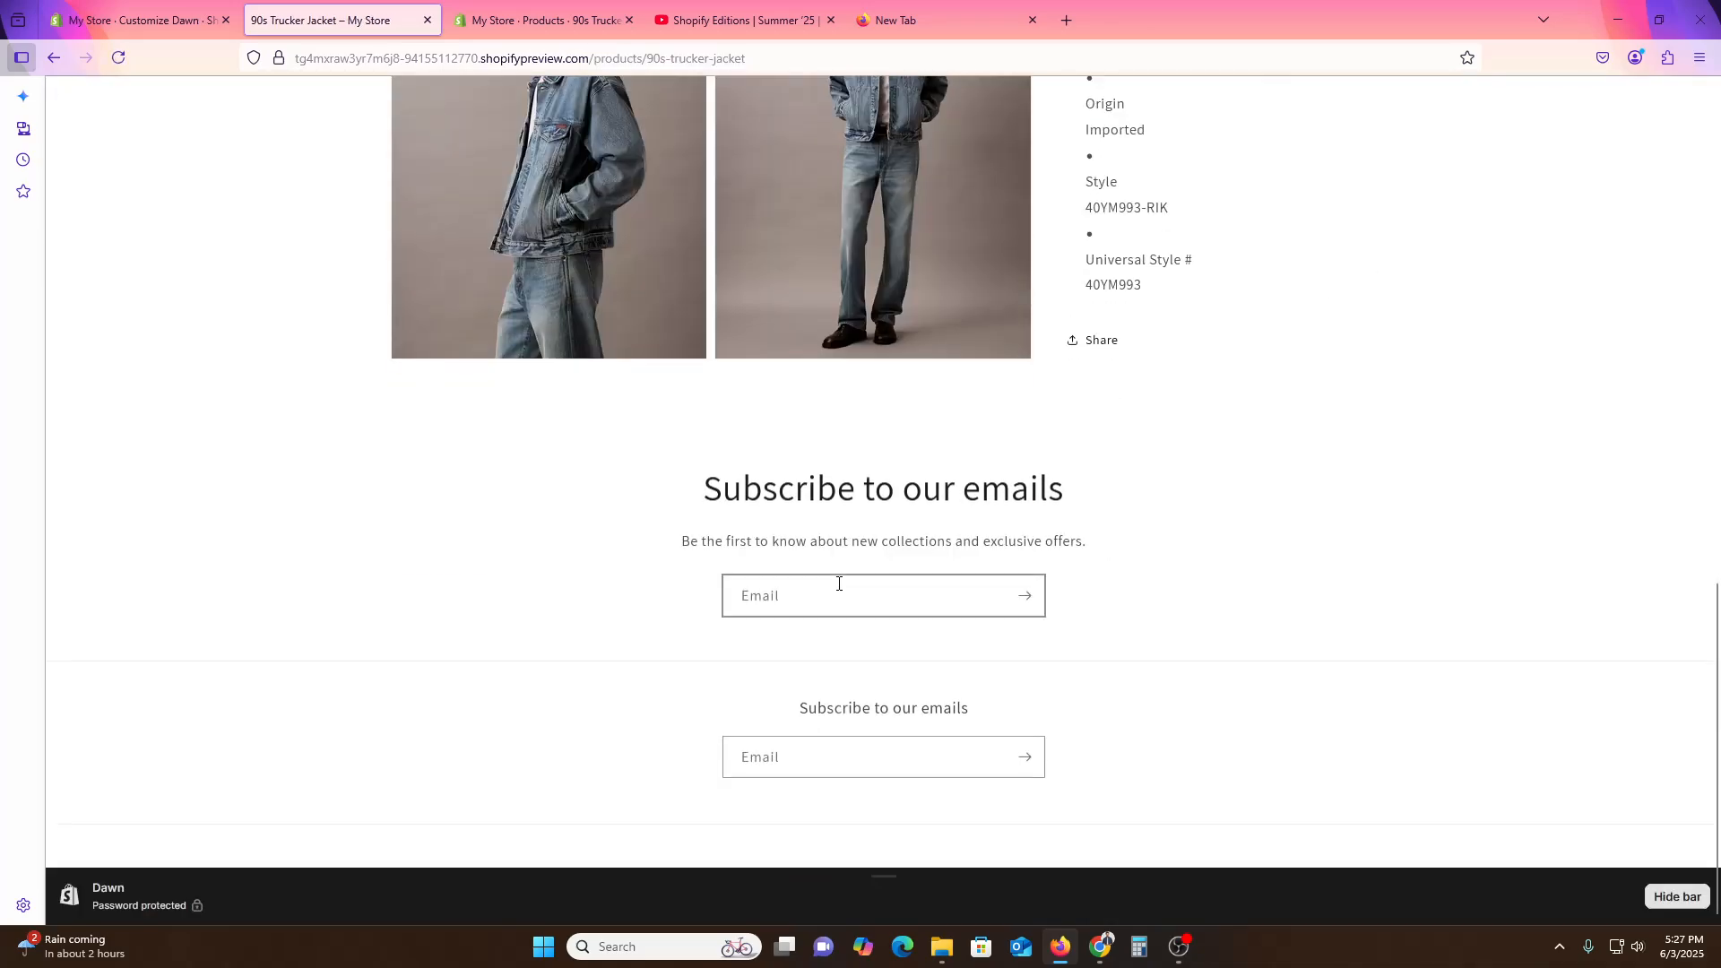
# Return to the store admin, reload the 90s Trucker Jacket product and check its VIDOE metafield.
pyautogui.click(556, 19)
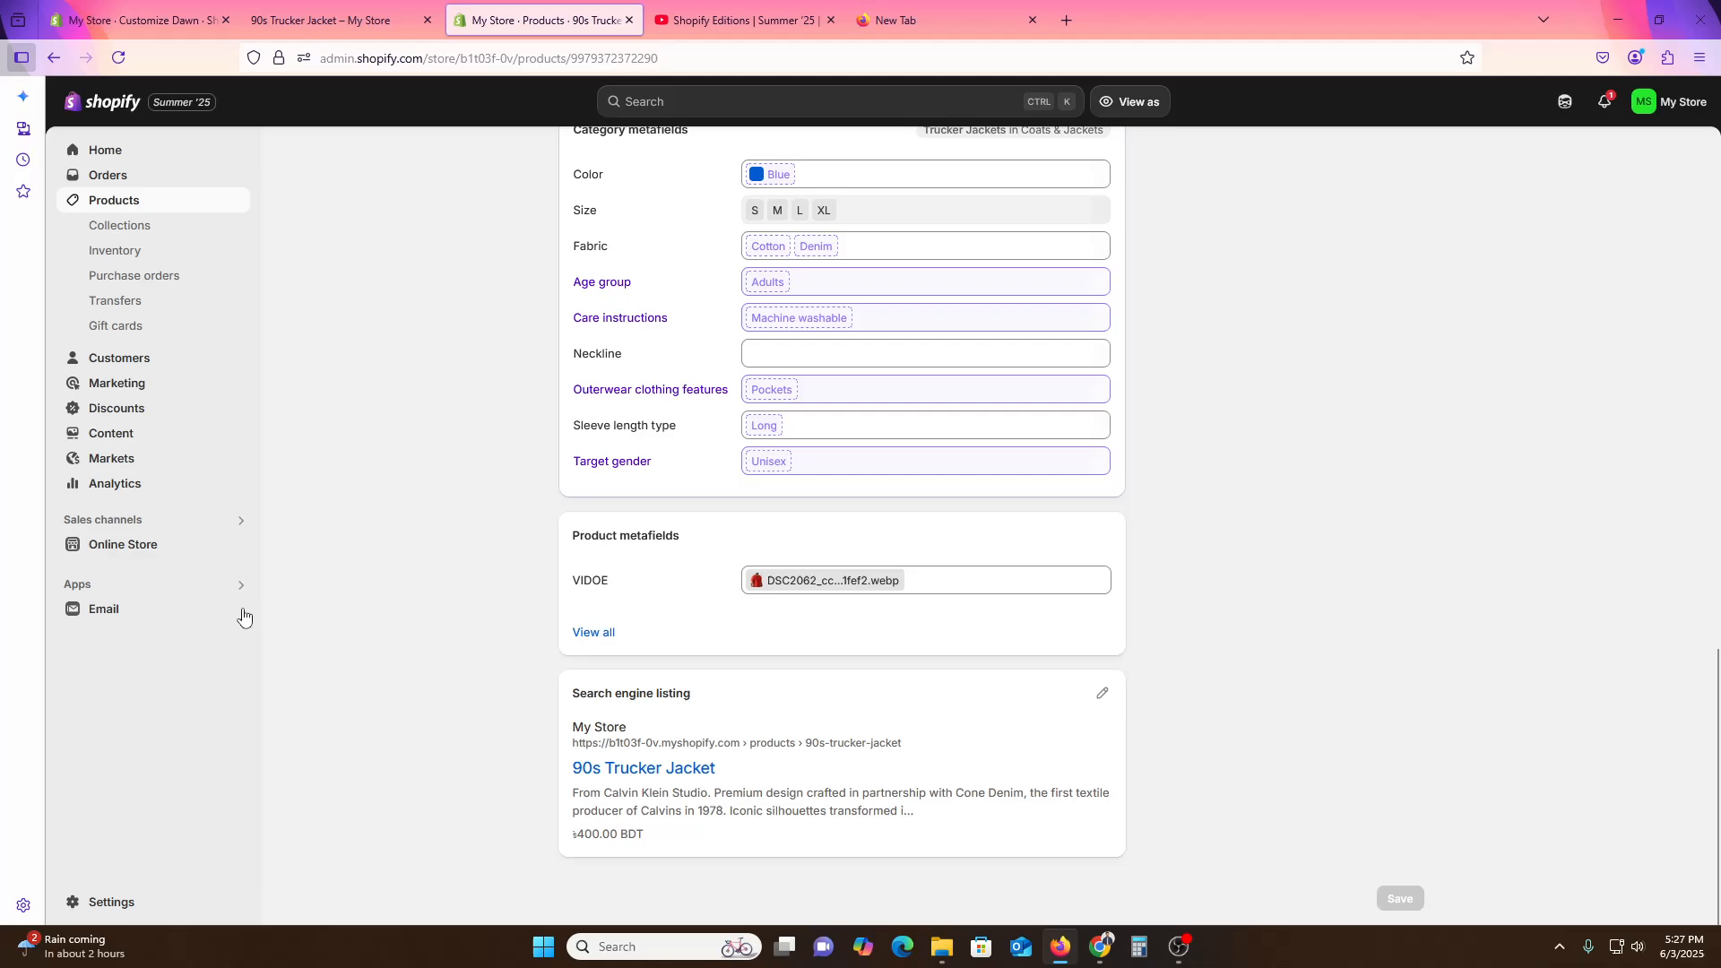
pyautogui.click(117, 58)
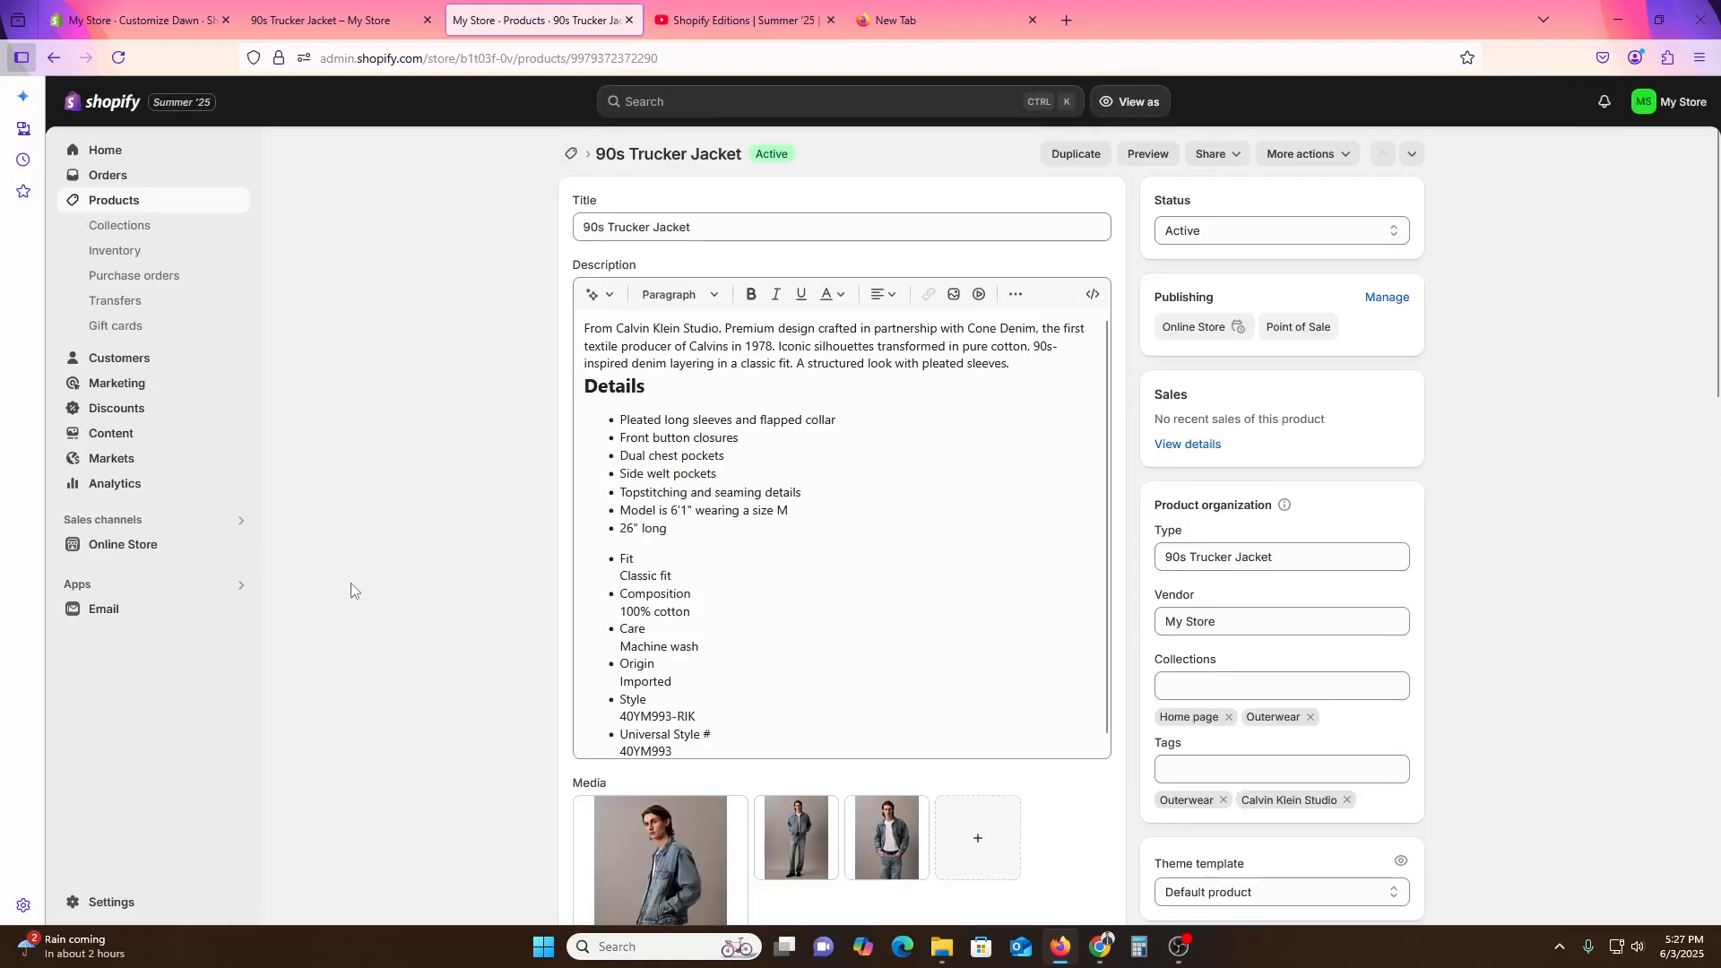
pyautogui.scroll(-20, 516, 744)
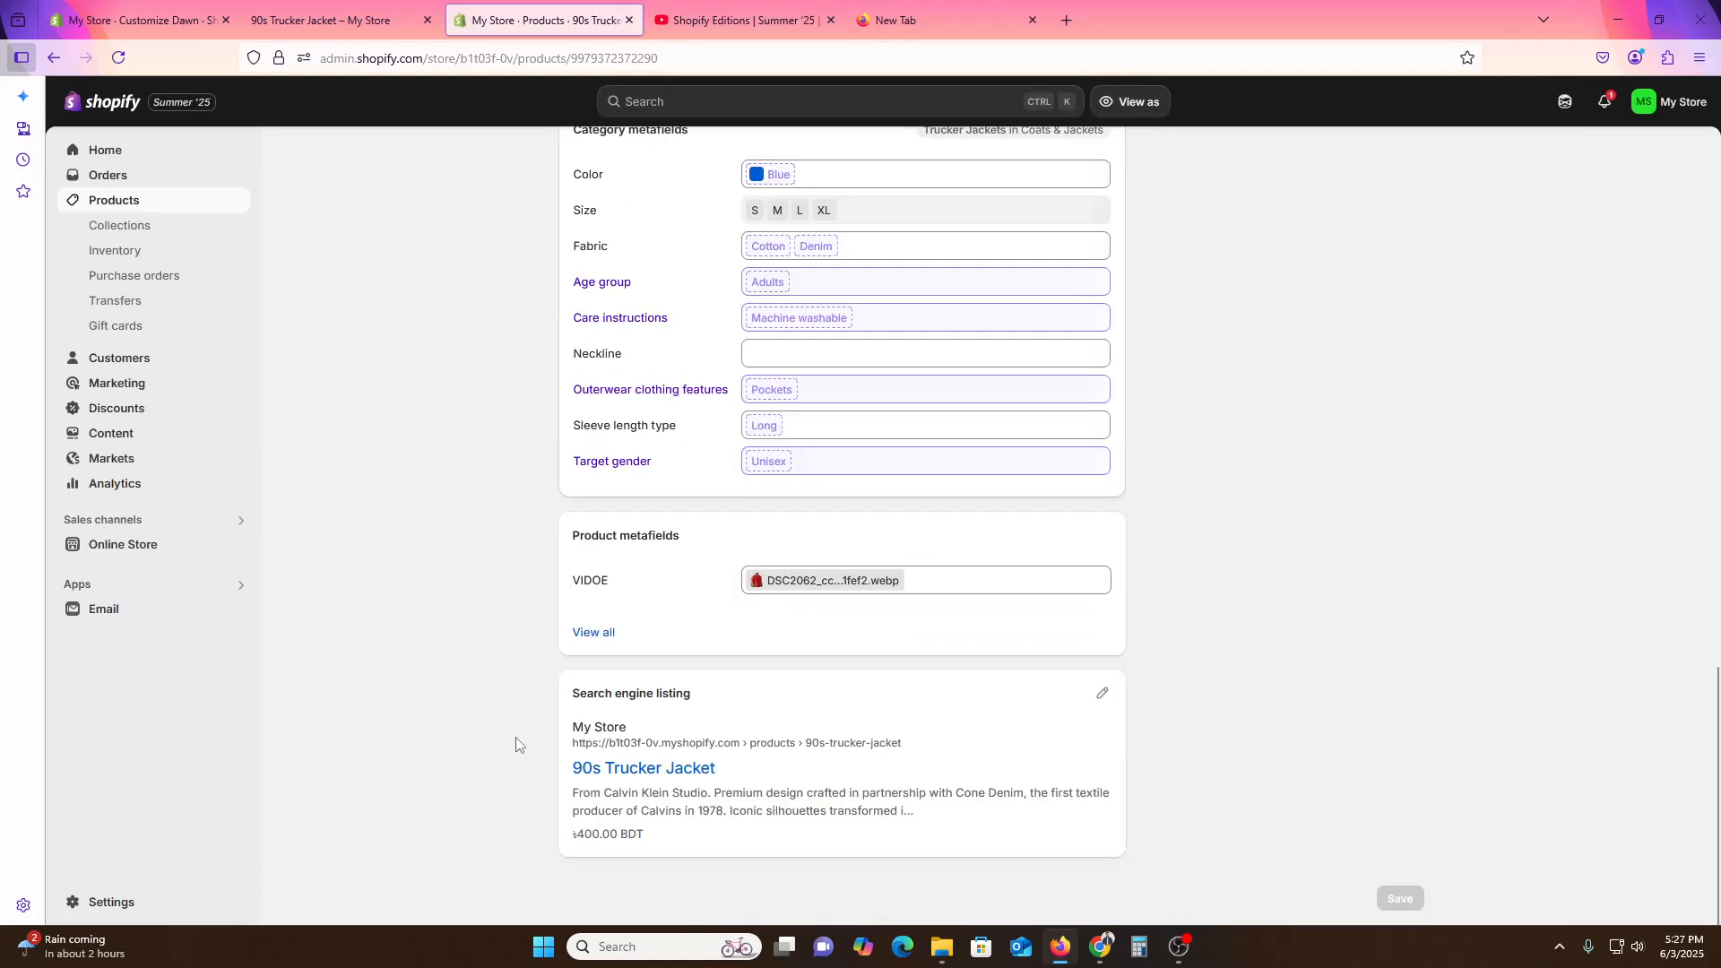
# View the online store from the admin, open the 90s Trucker Jacket page, reload it and look for the metafield file.
pyautogui.click(141, 544)
pyautogui.click(238, 411)
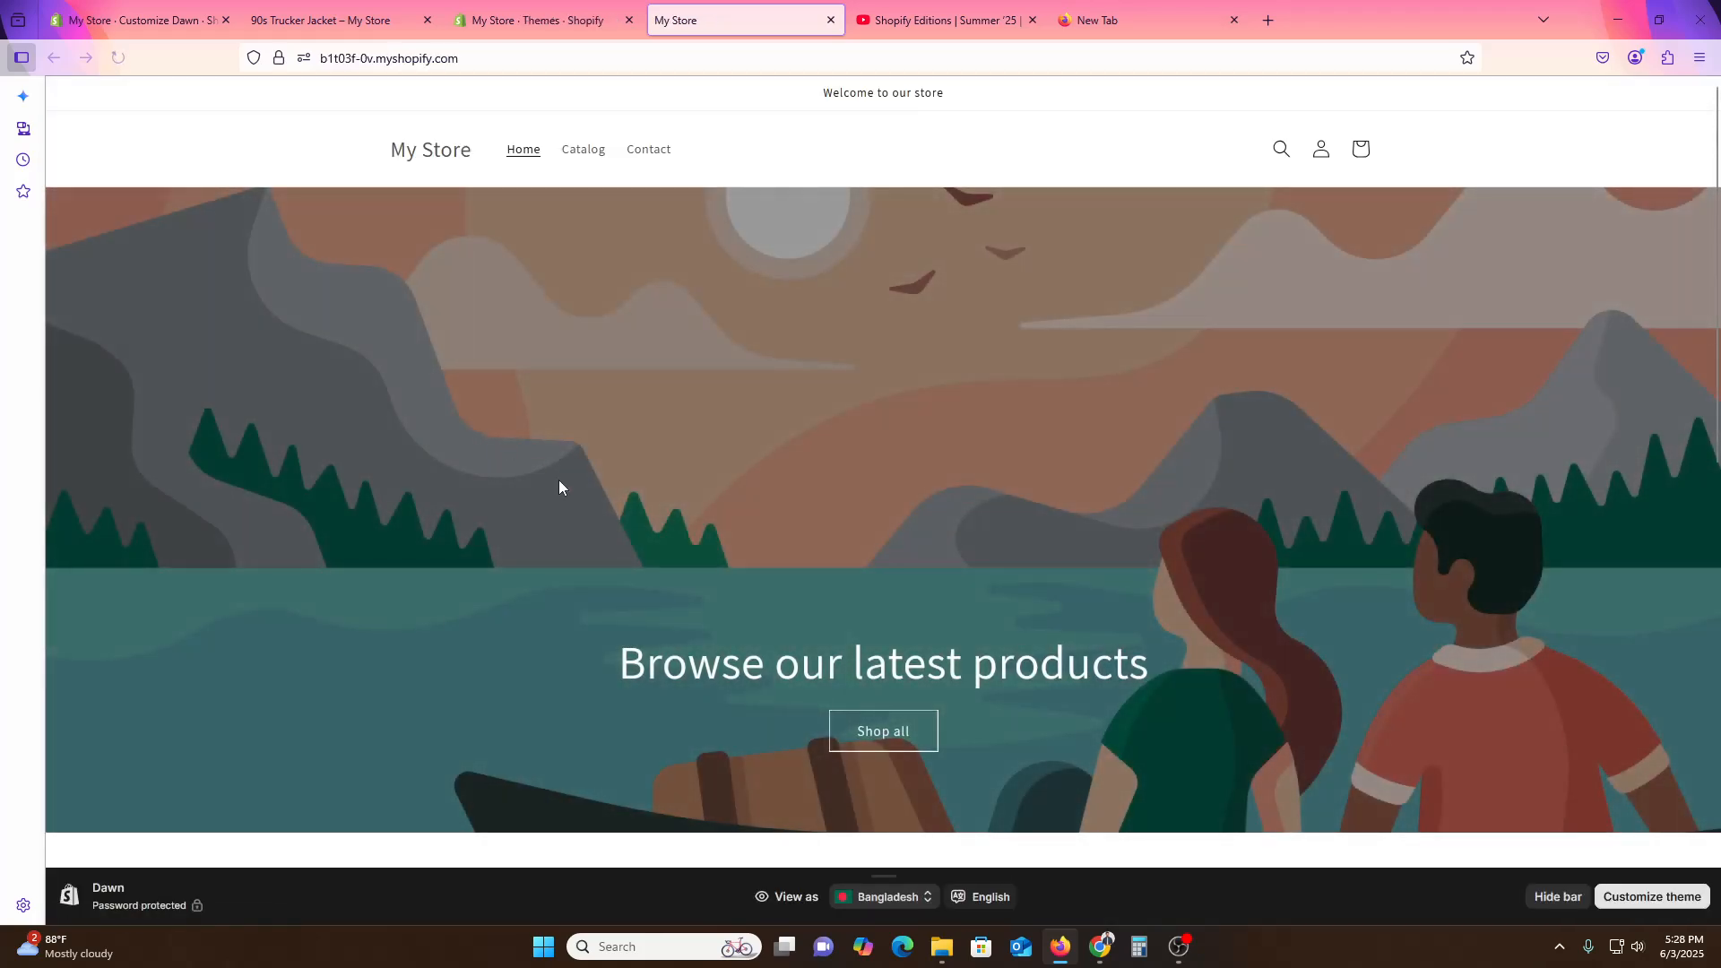
pyautogui.scroll(-7, 558, 481)
pyautogui.click(492, 464)
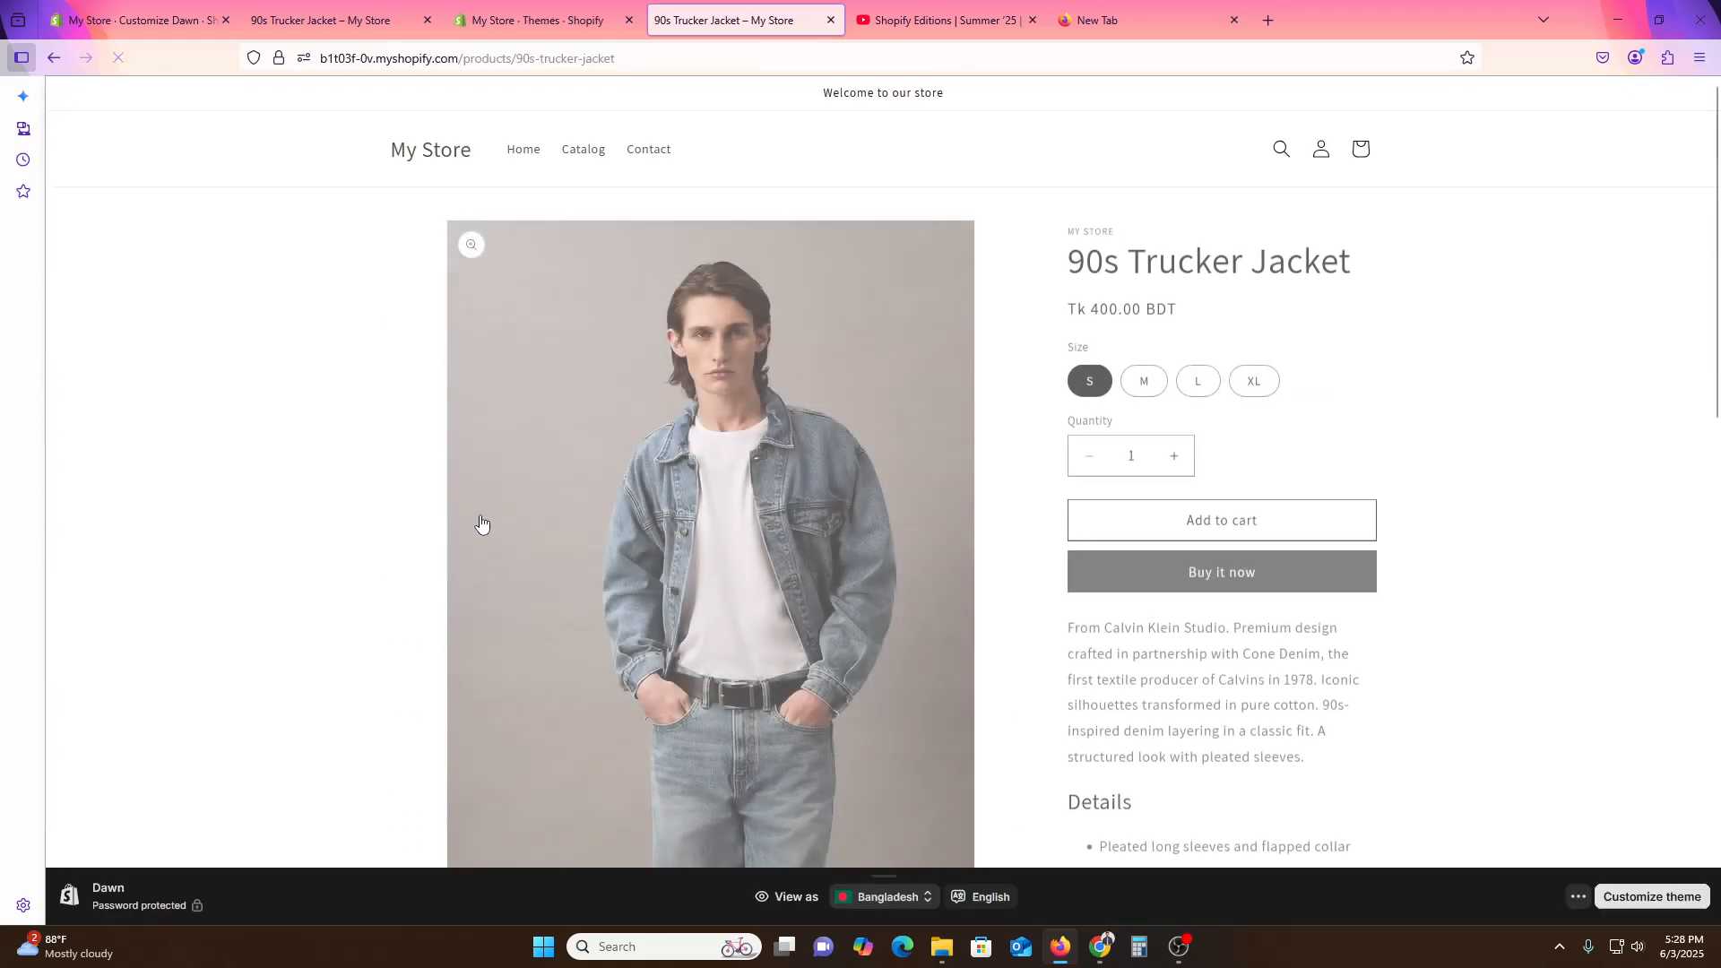
pyautogui.scroll(-15, 480, 526)
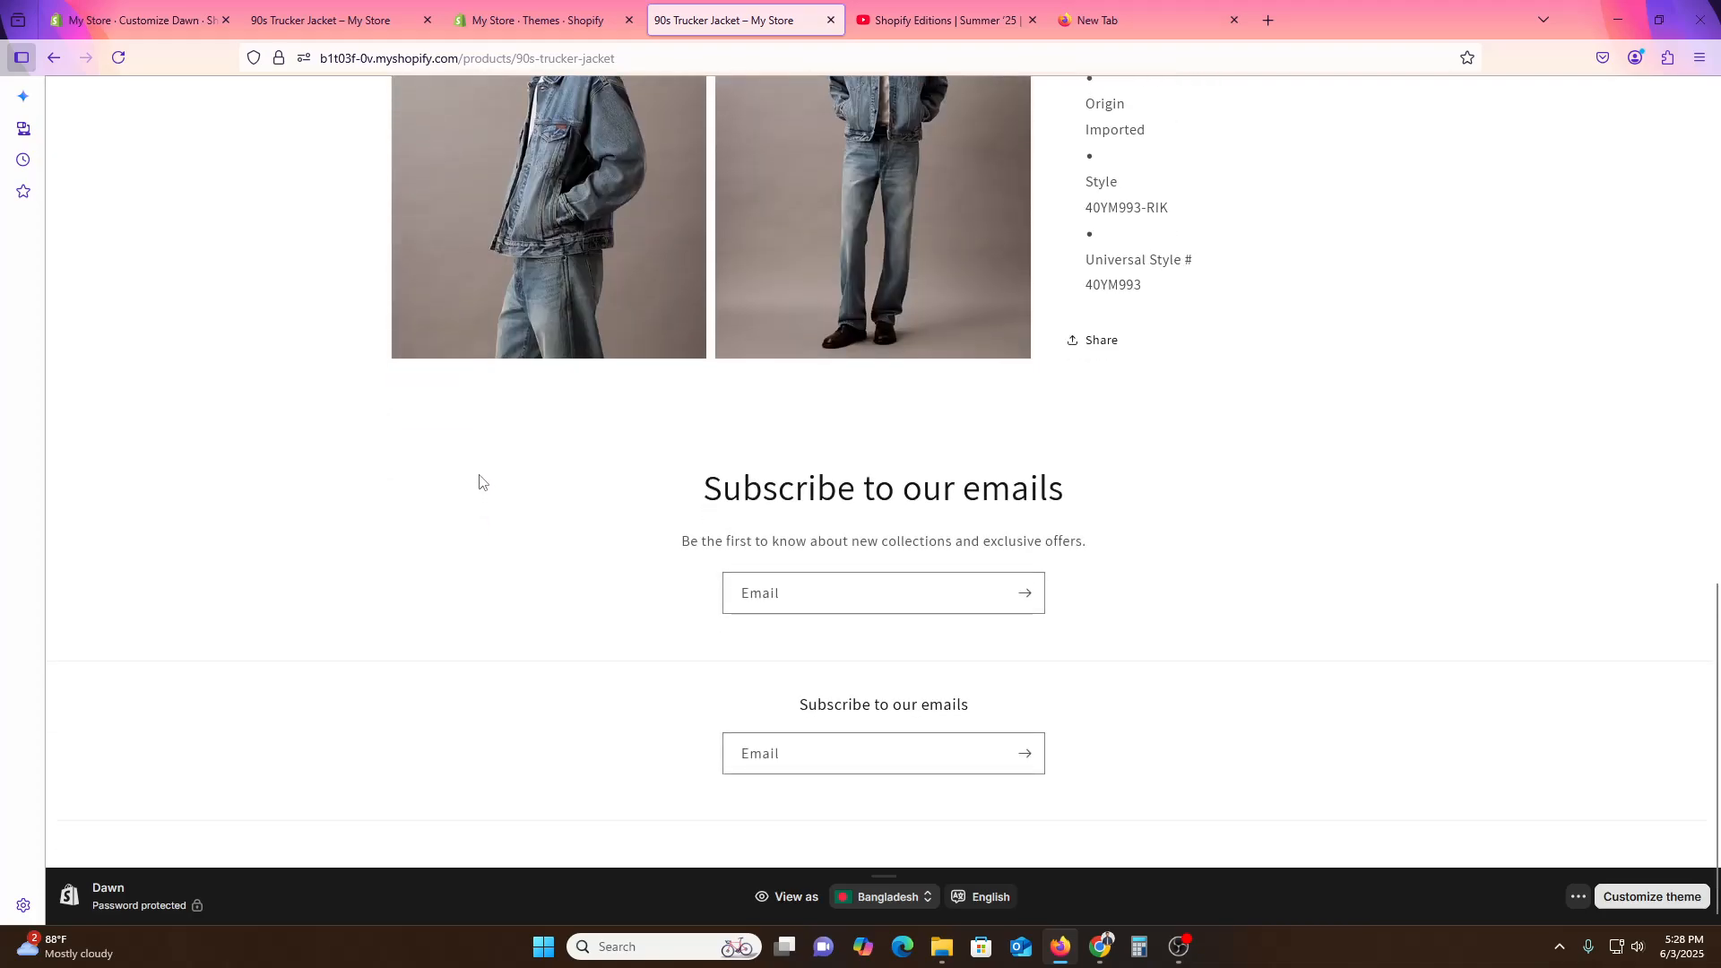
pyautogui.press('F5')
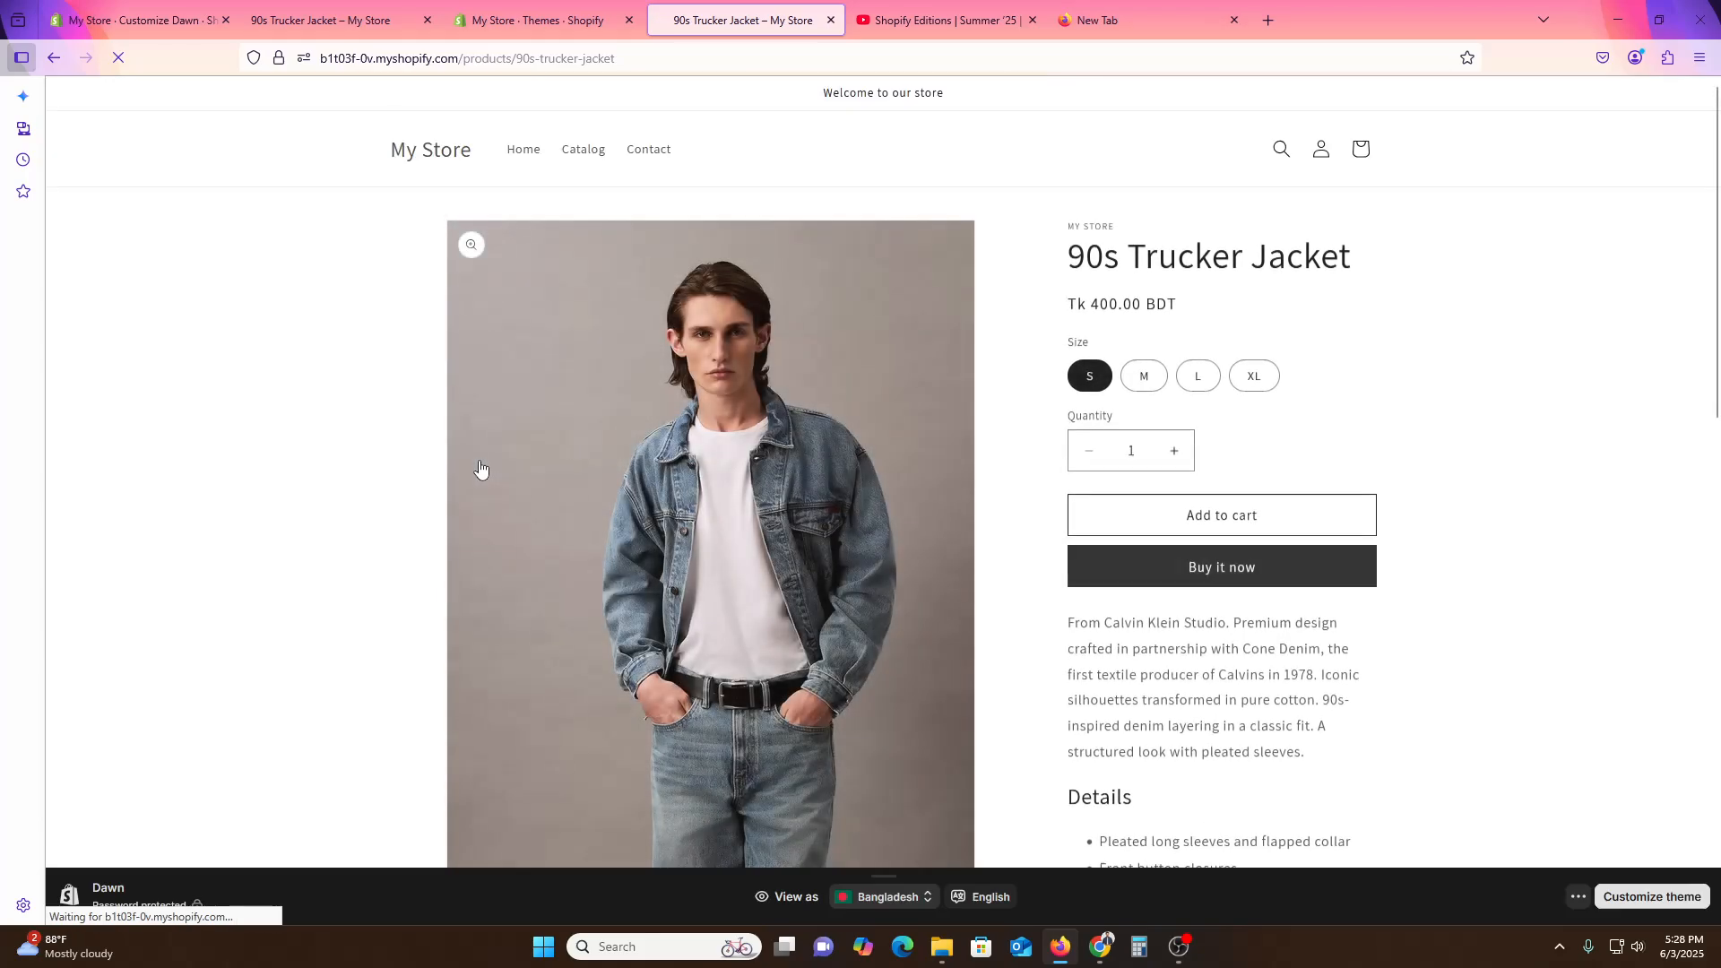
pyautogui.scroll(-15, 479, 473)
# Preview the 90s Trucker Jacket from the admin's product list and look through its page.
pyautogui.click(512, 8)
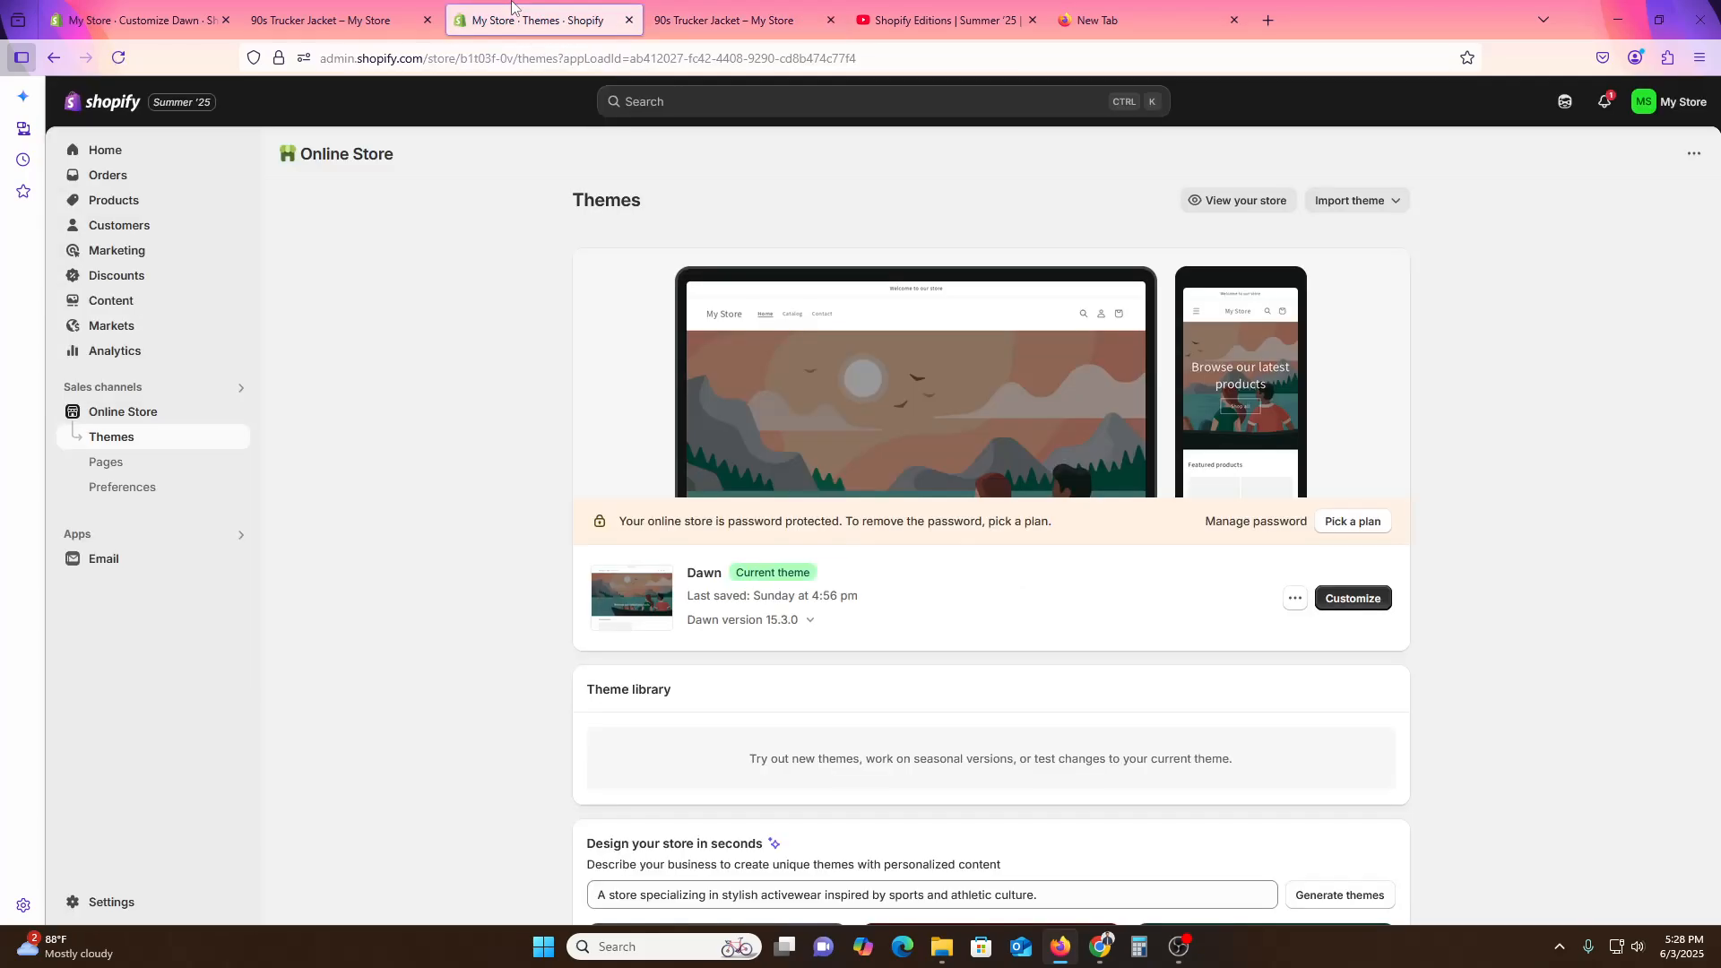
pyautogui.click(126, 204)
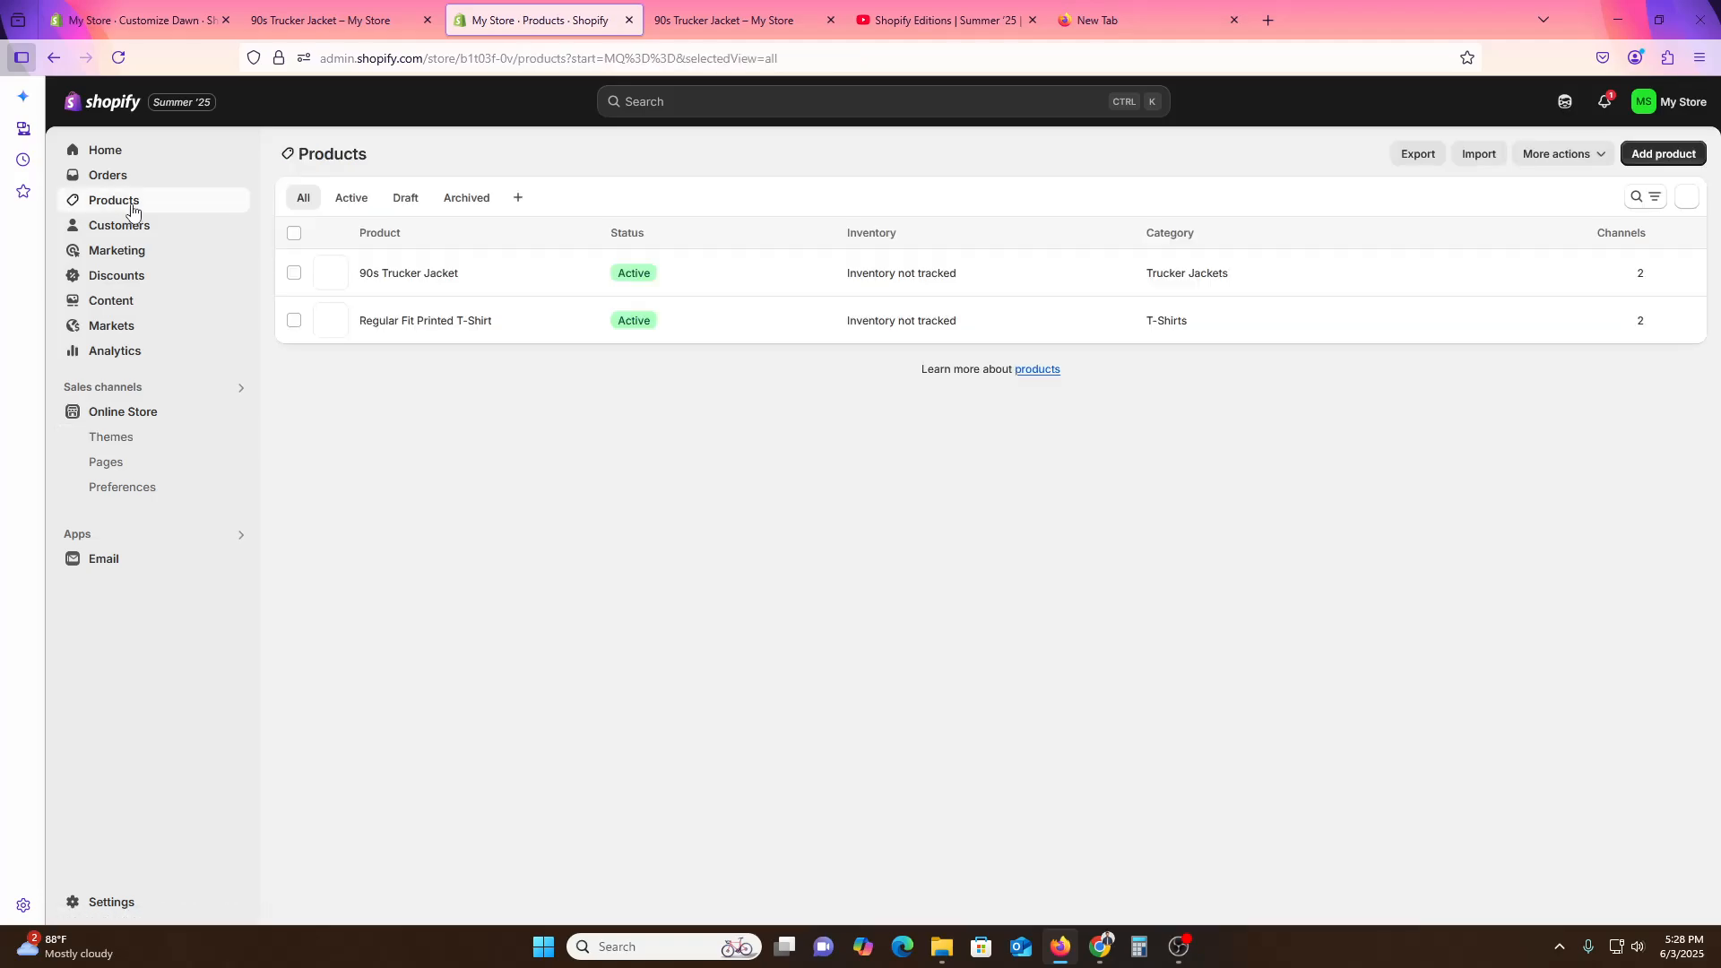
pyautogui.click(1687, 273)
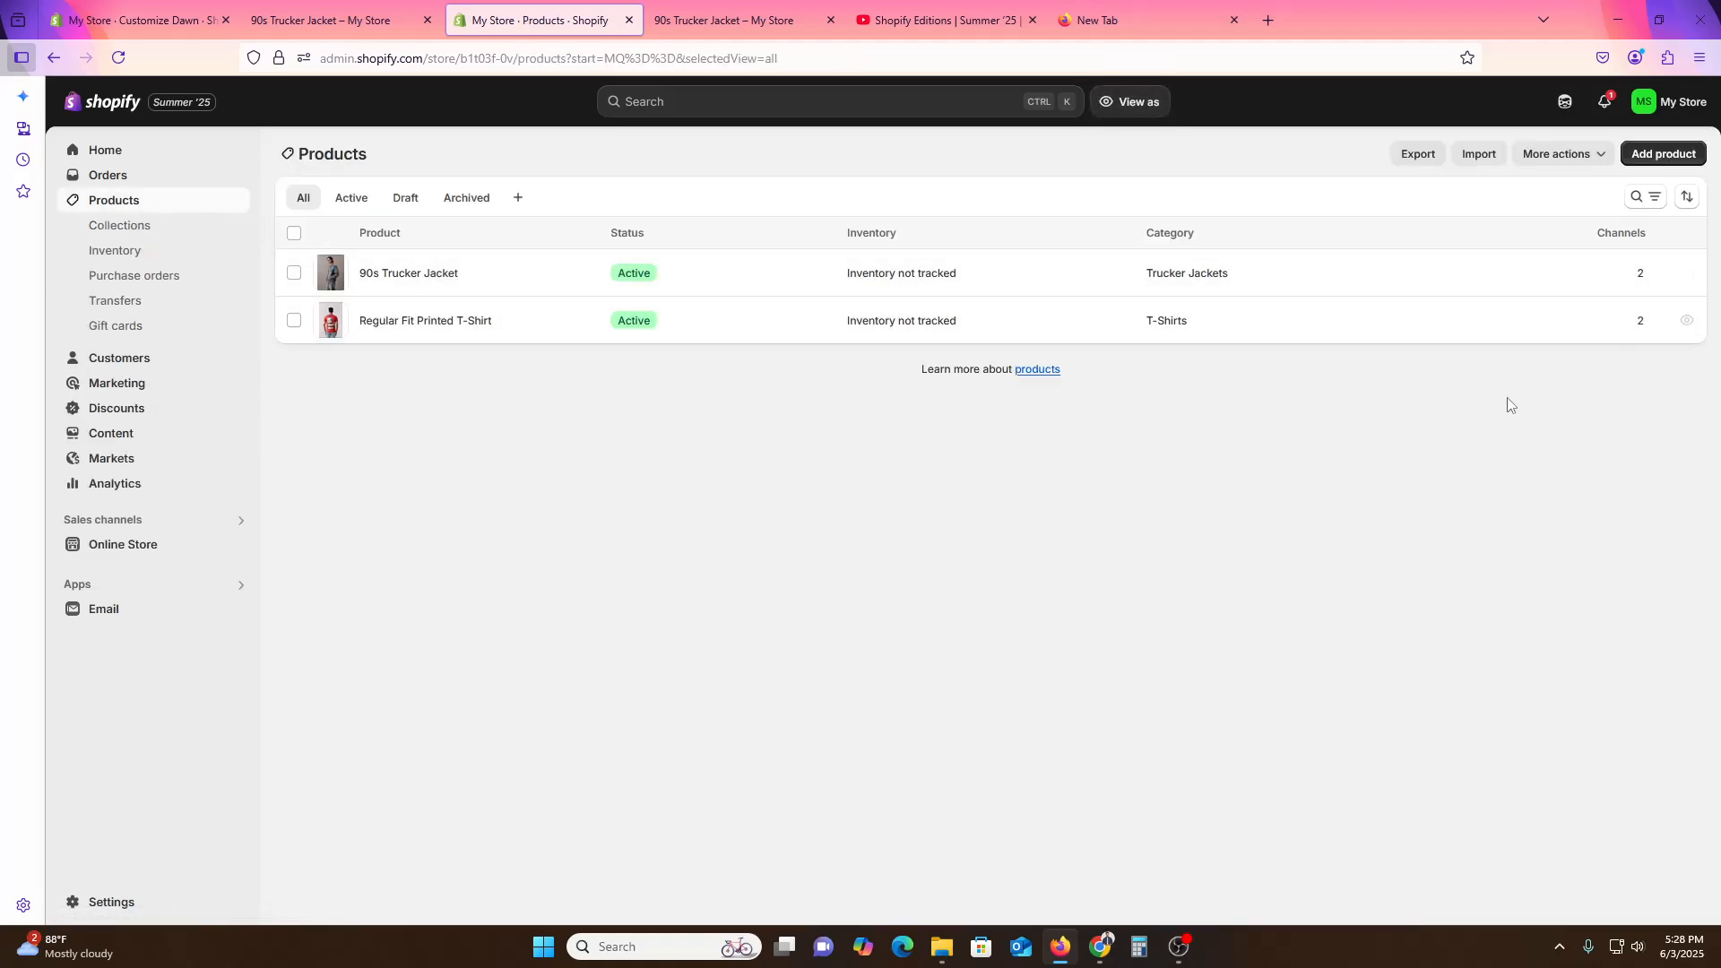
pyautogui.click(1032, 20)
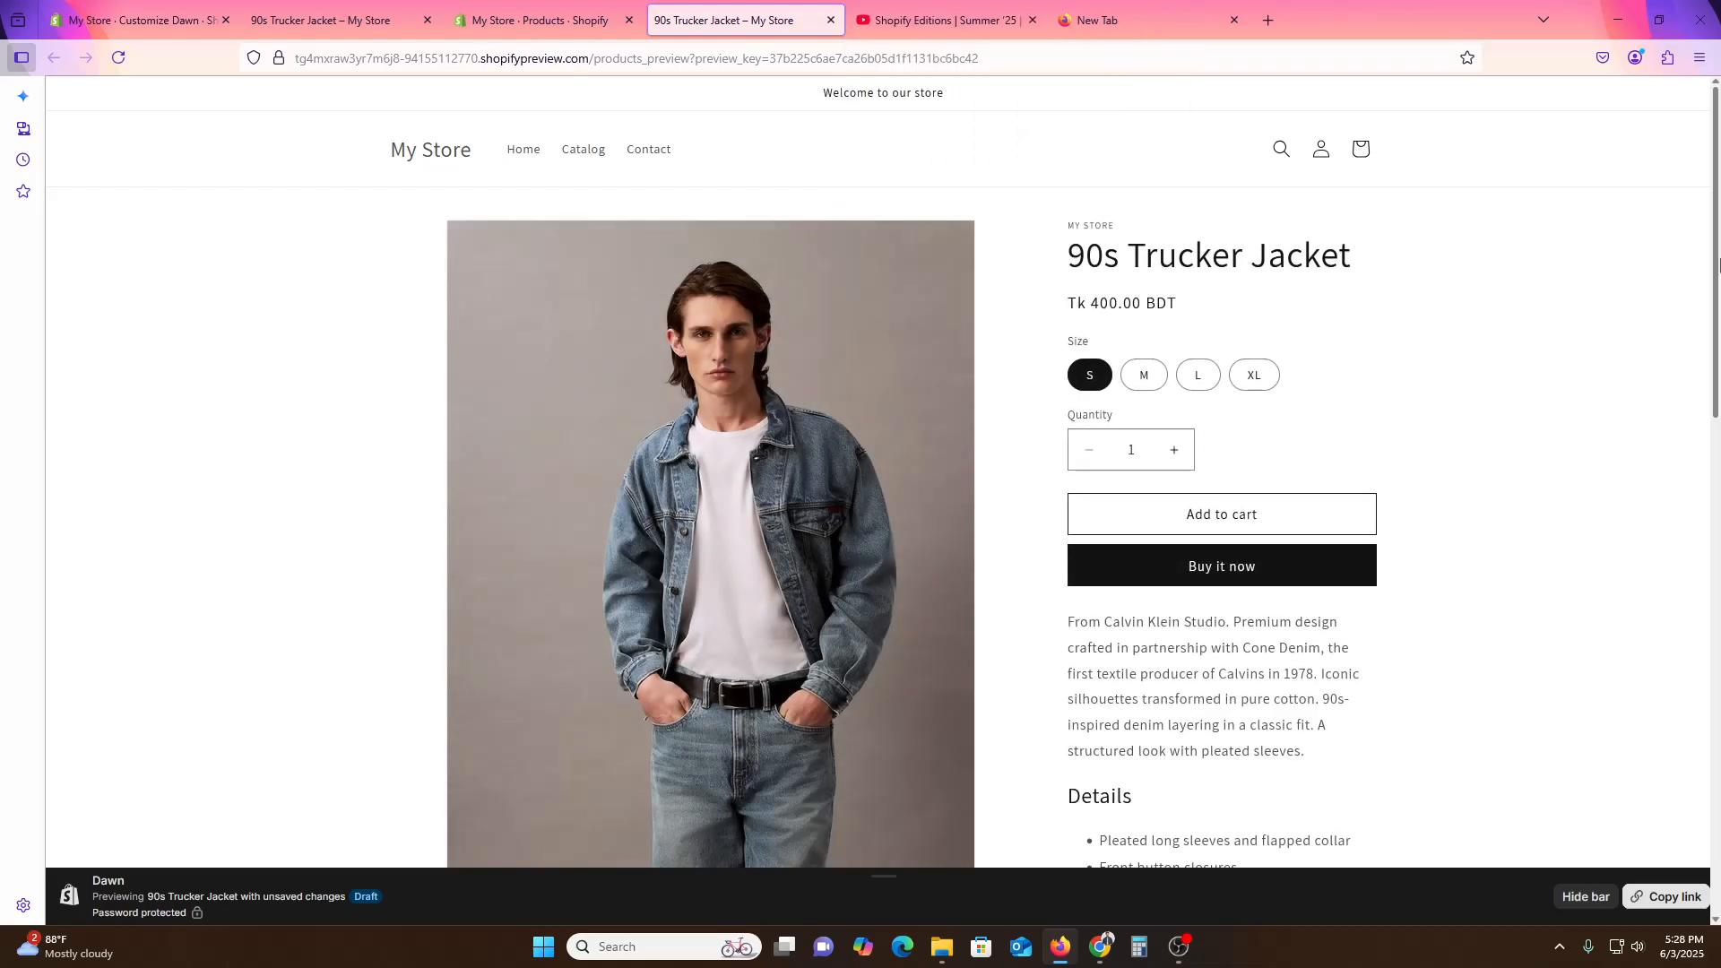
pyautogui.moveTo(1718, 233); pyautogui.dragTo(1716, 324)
# Go back to the admin, view the online store again and examine the whole 90s Trucker Jacket page.
pyautogui.click(525, 11)
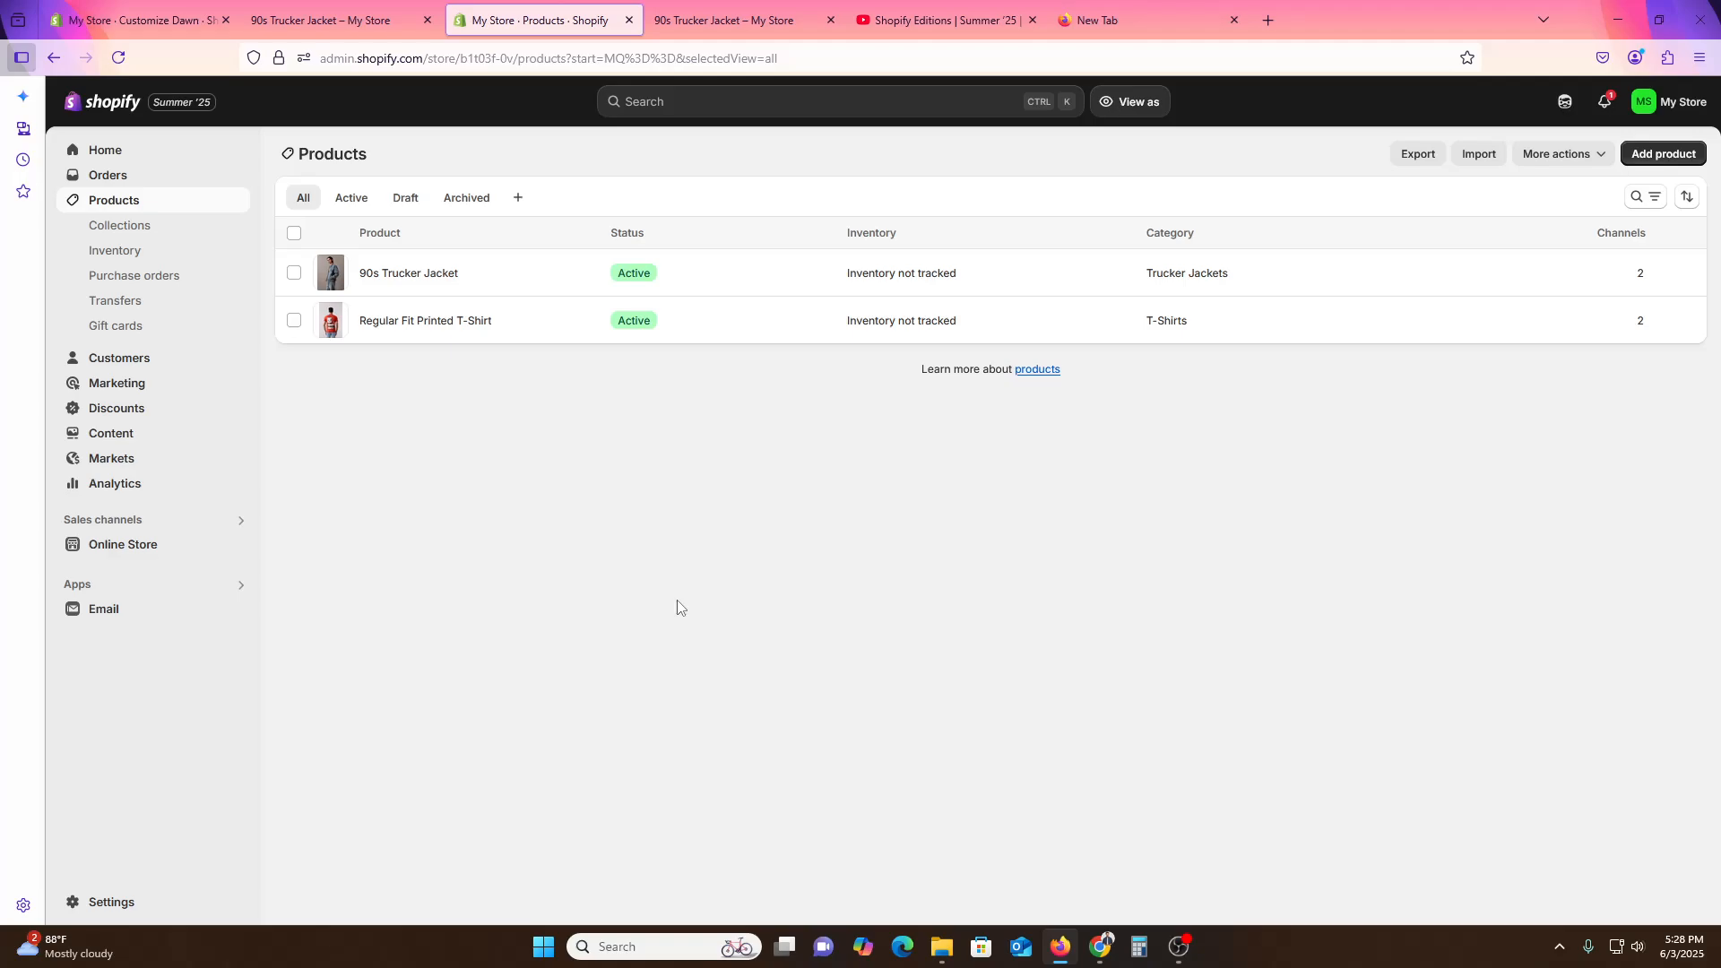
pyautogui.click(123, 547)
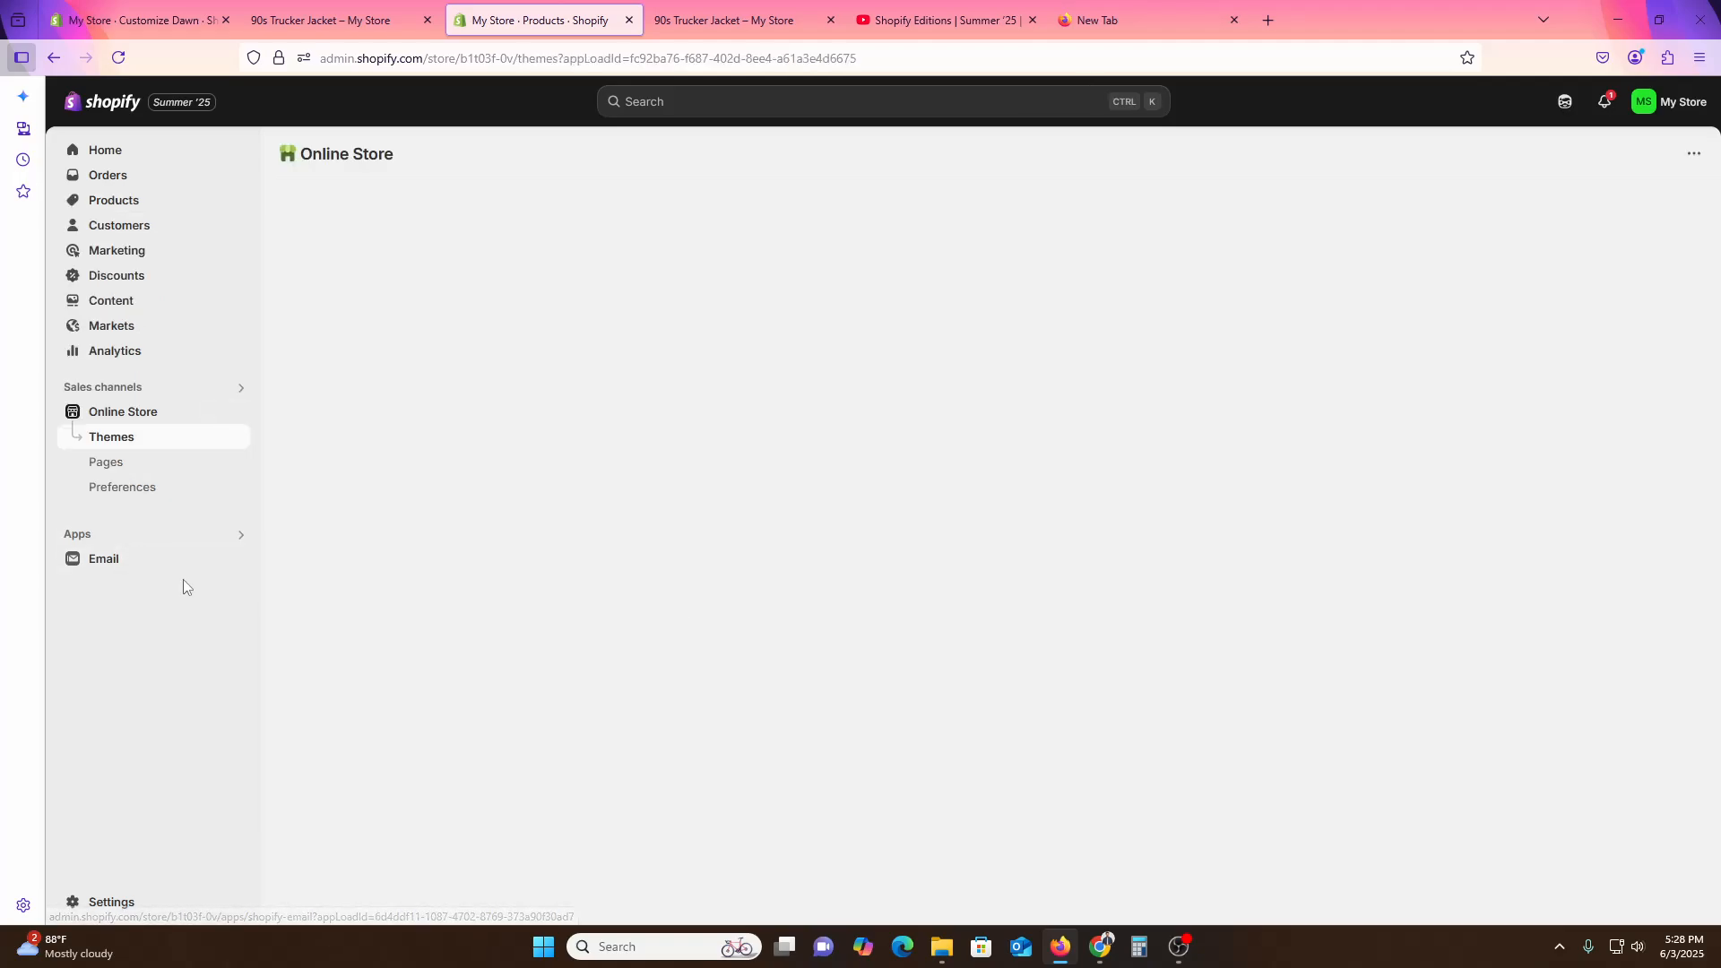
pyautogui.click(239, 414)
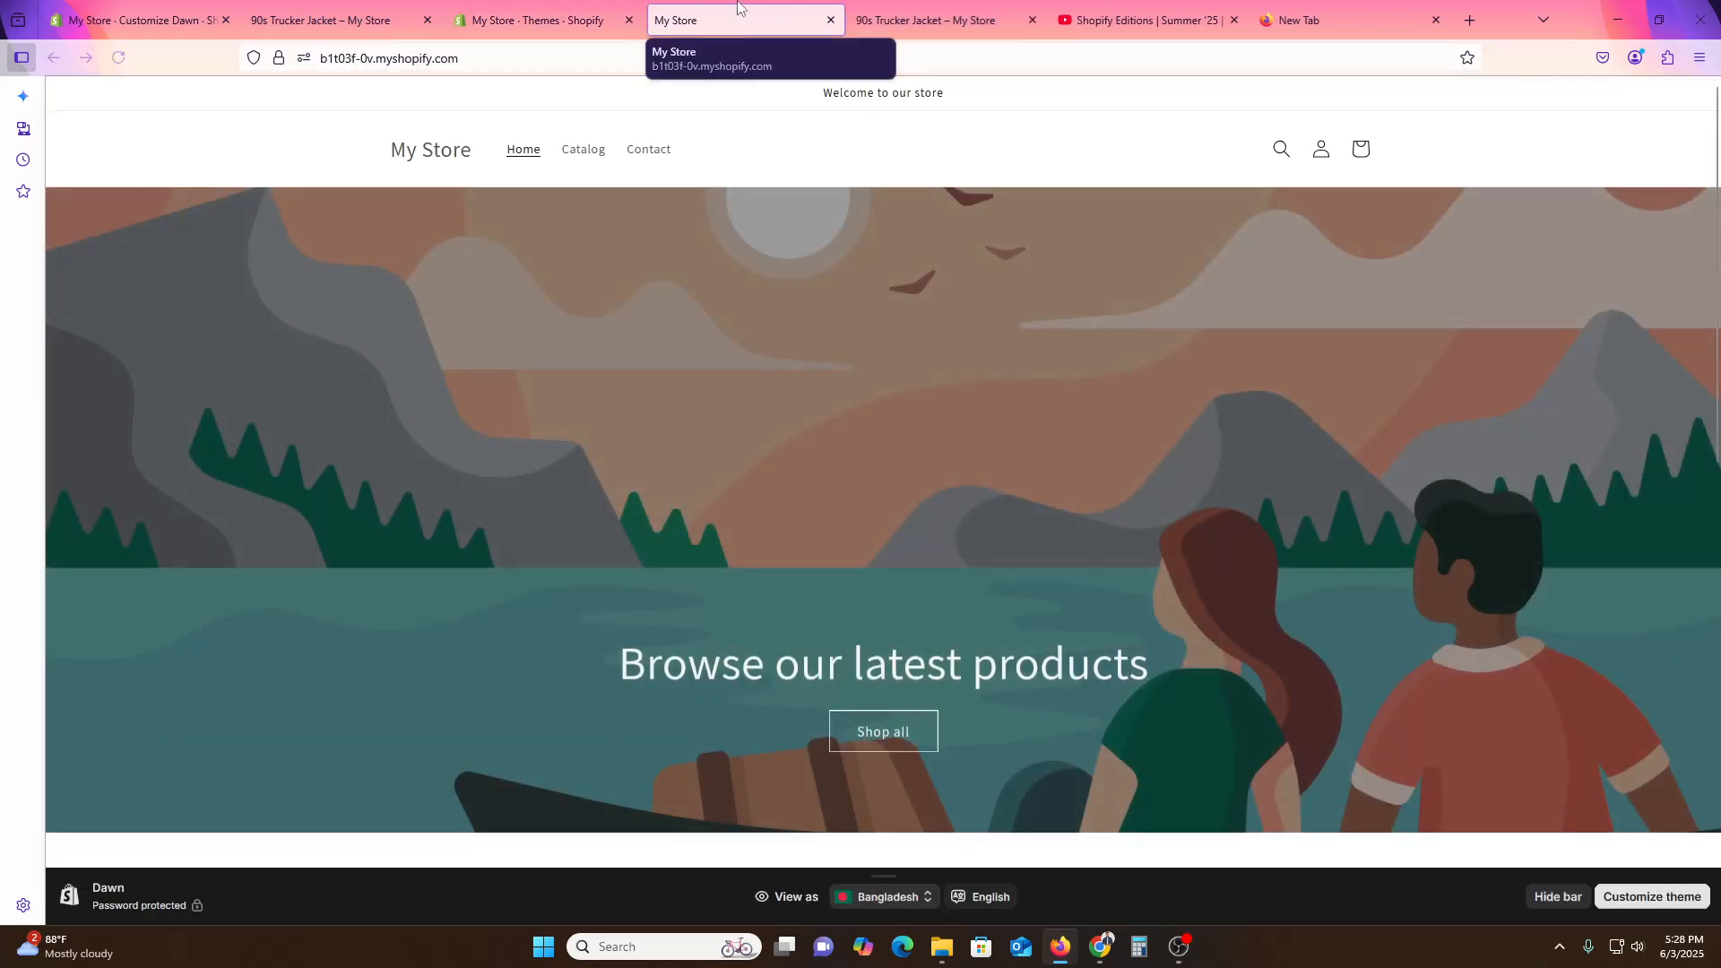
pyautogui.scroll(-4, 761, 452)
pyautogui.click(538, 675)
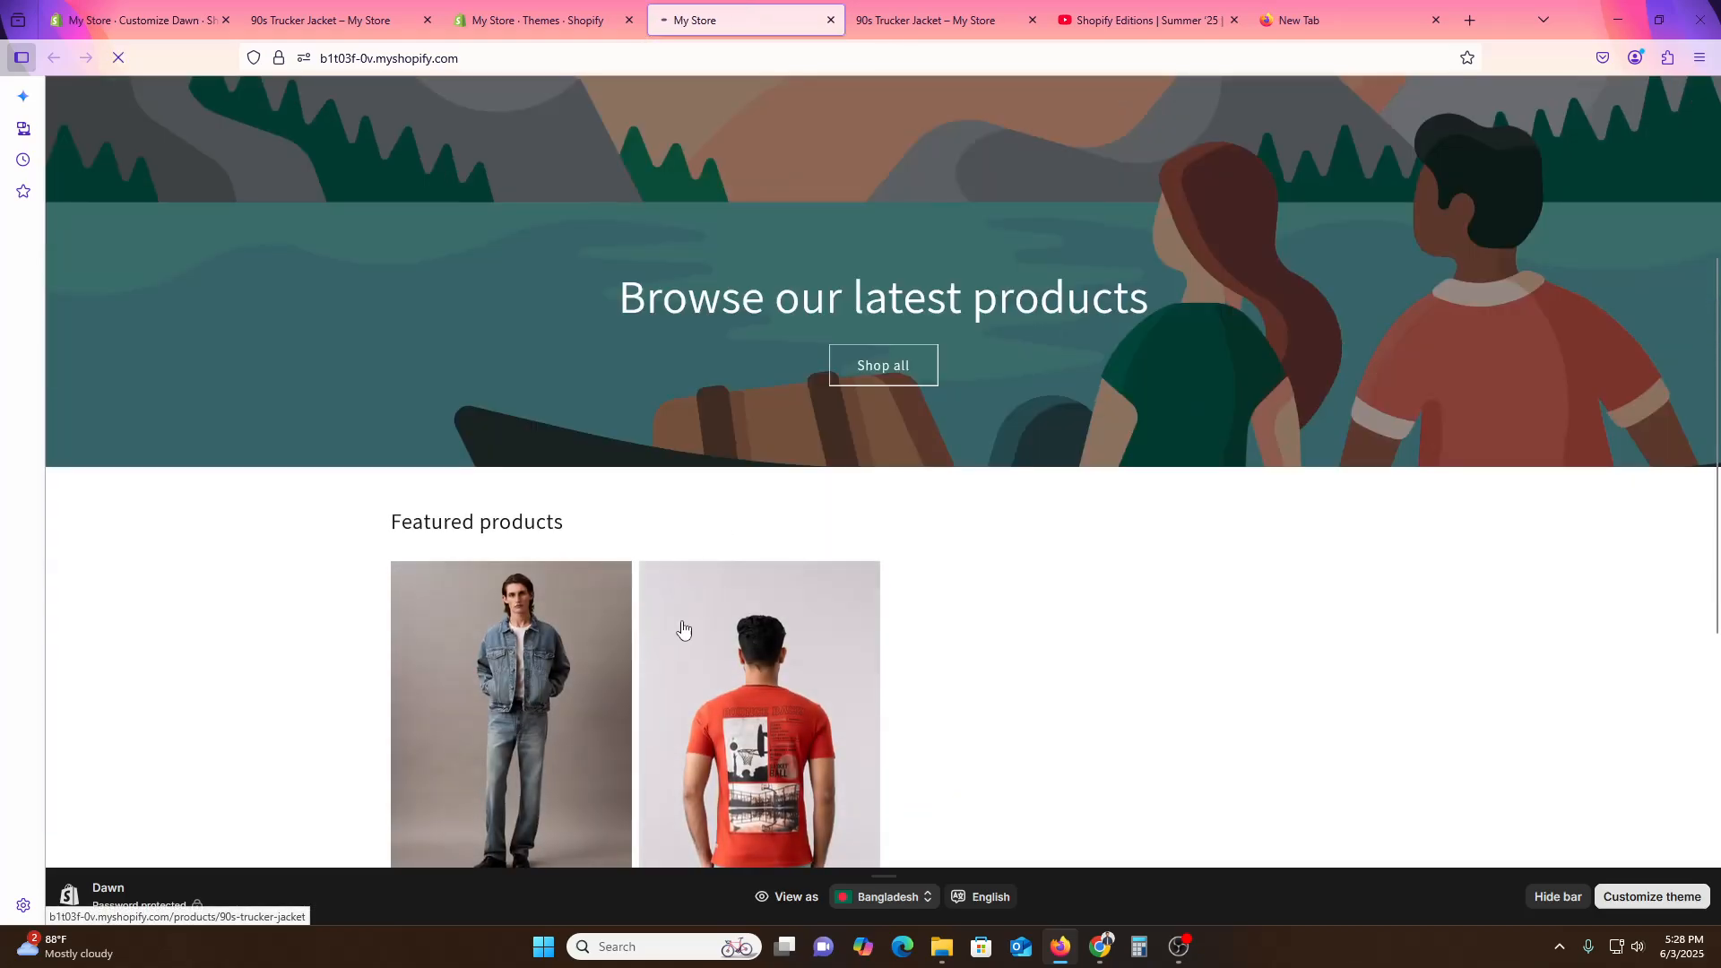
pyautogui.scroll(-10, 1211, 557)
pyautogui.scroll(10, 1219, 551)
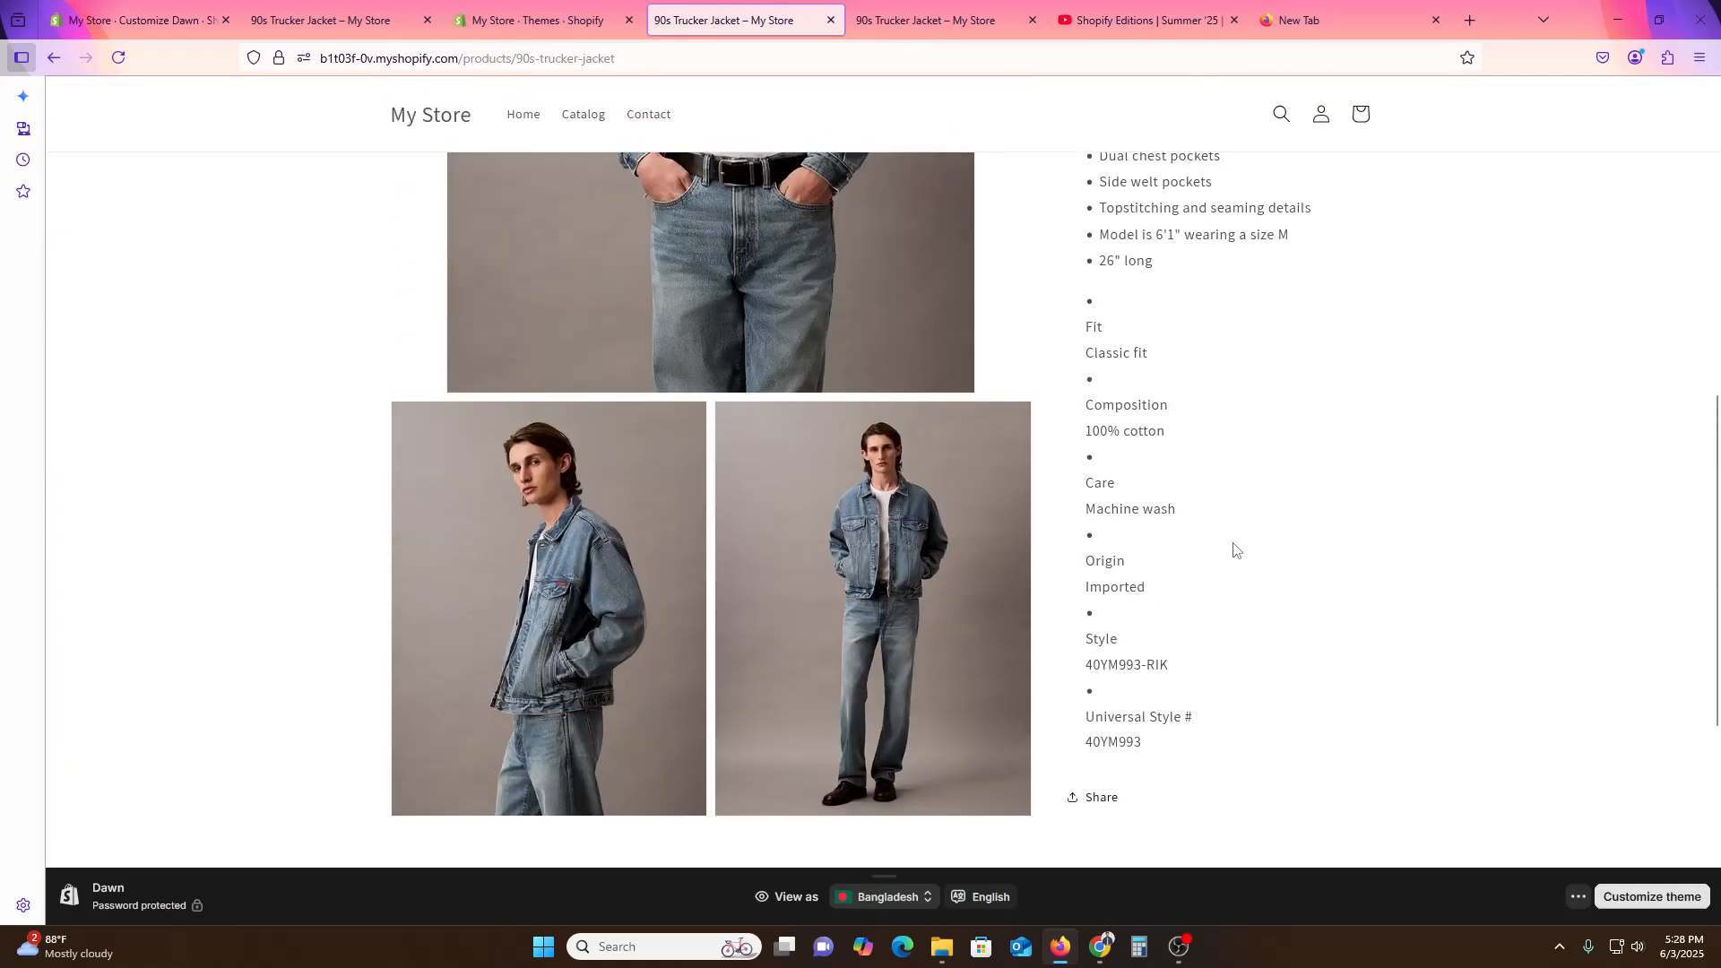
# Open the theme customizer for the 90s Trucker Jacket page from its live storefront view.
pyautogui.click(480, 10)
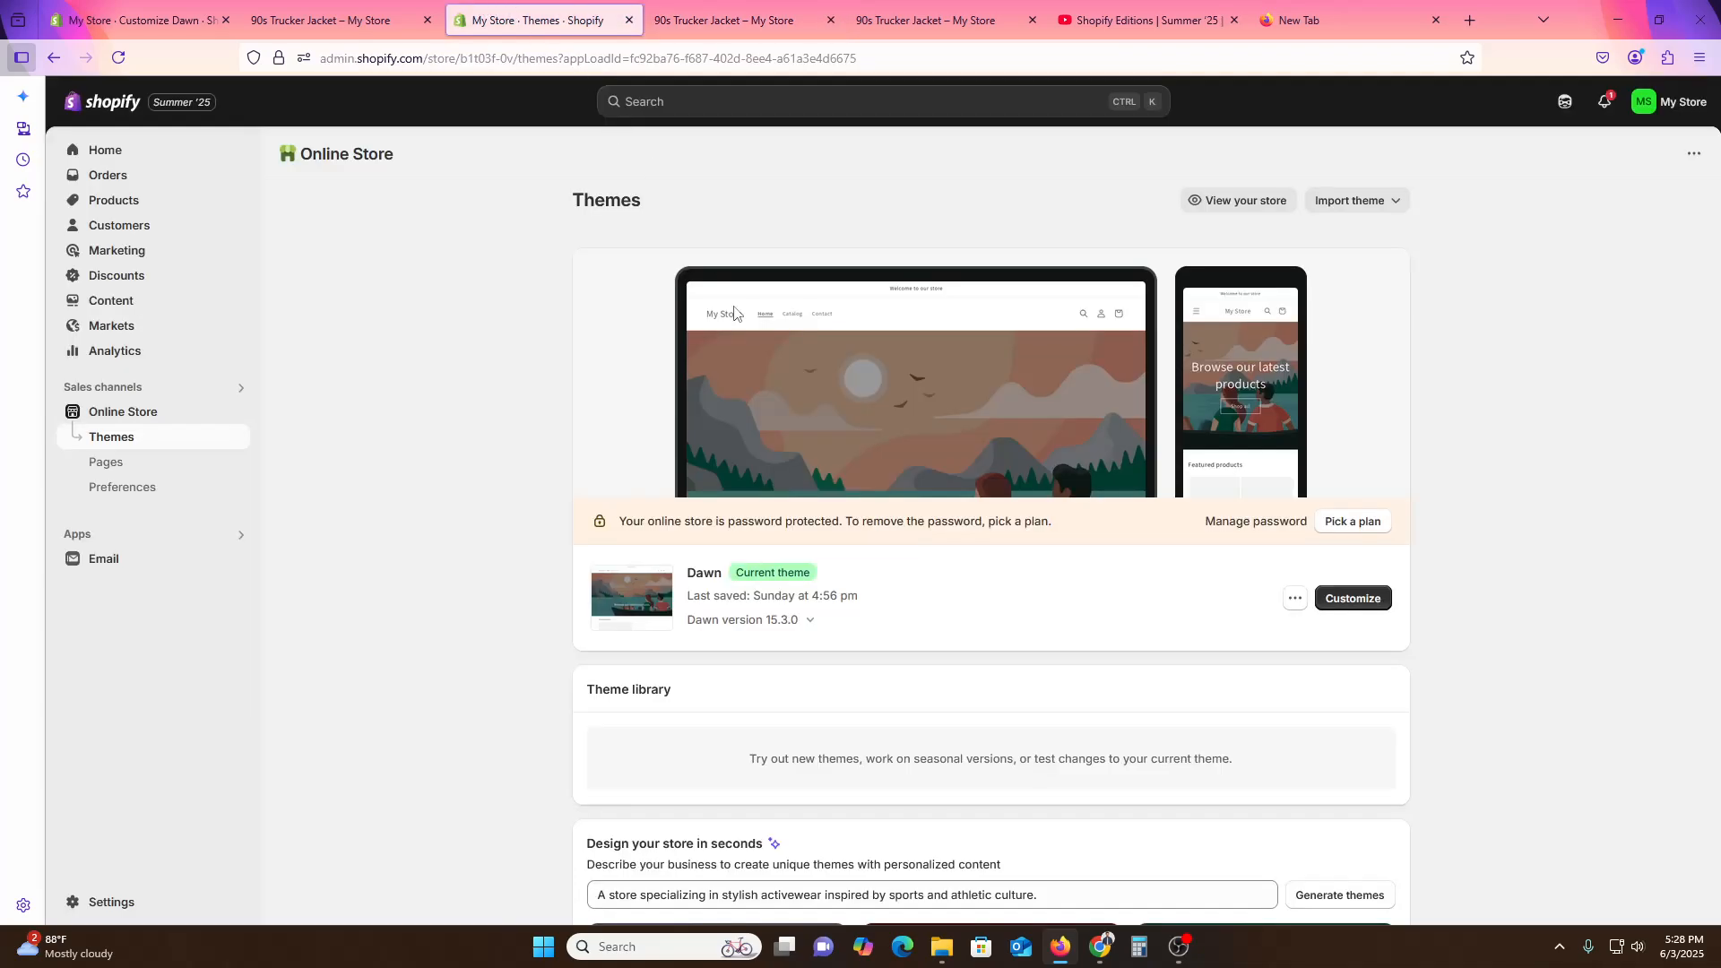
pyautogui.click(787, 13)
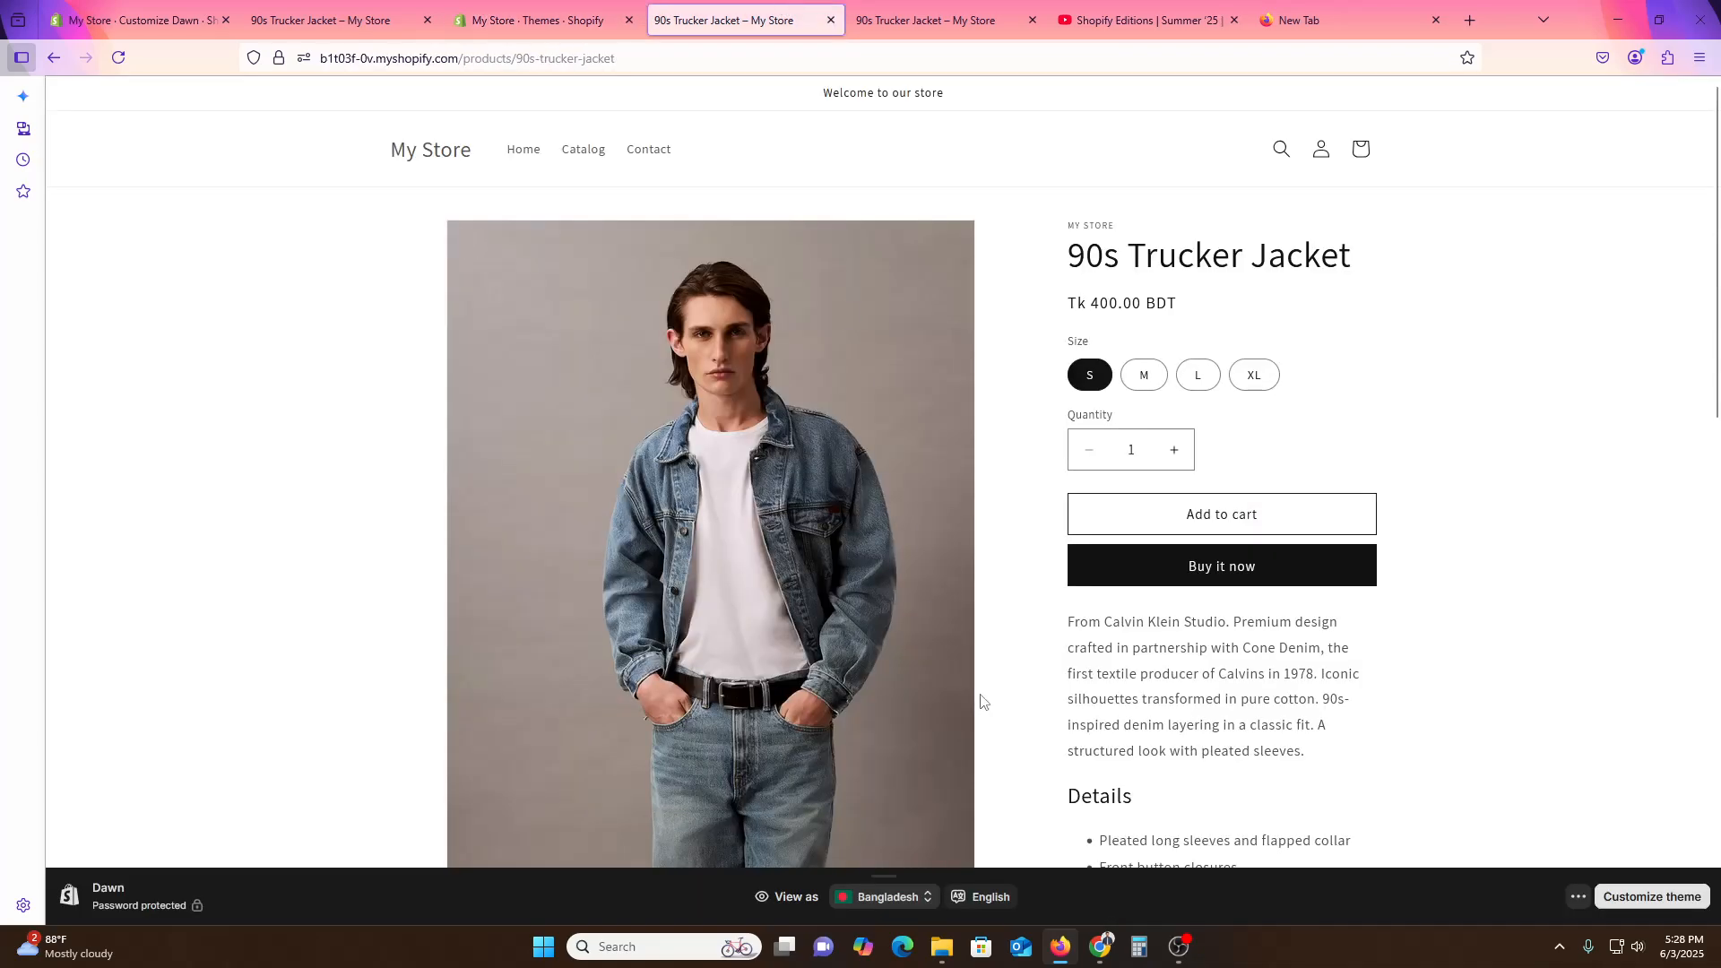
pyautogui.scroll(-3, 986, 695)
pyautogui.scroll(3, 994, 691)
pyautogui.click(1687, 899)
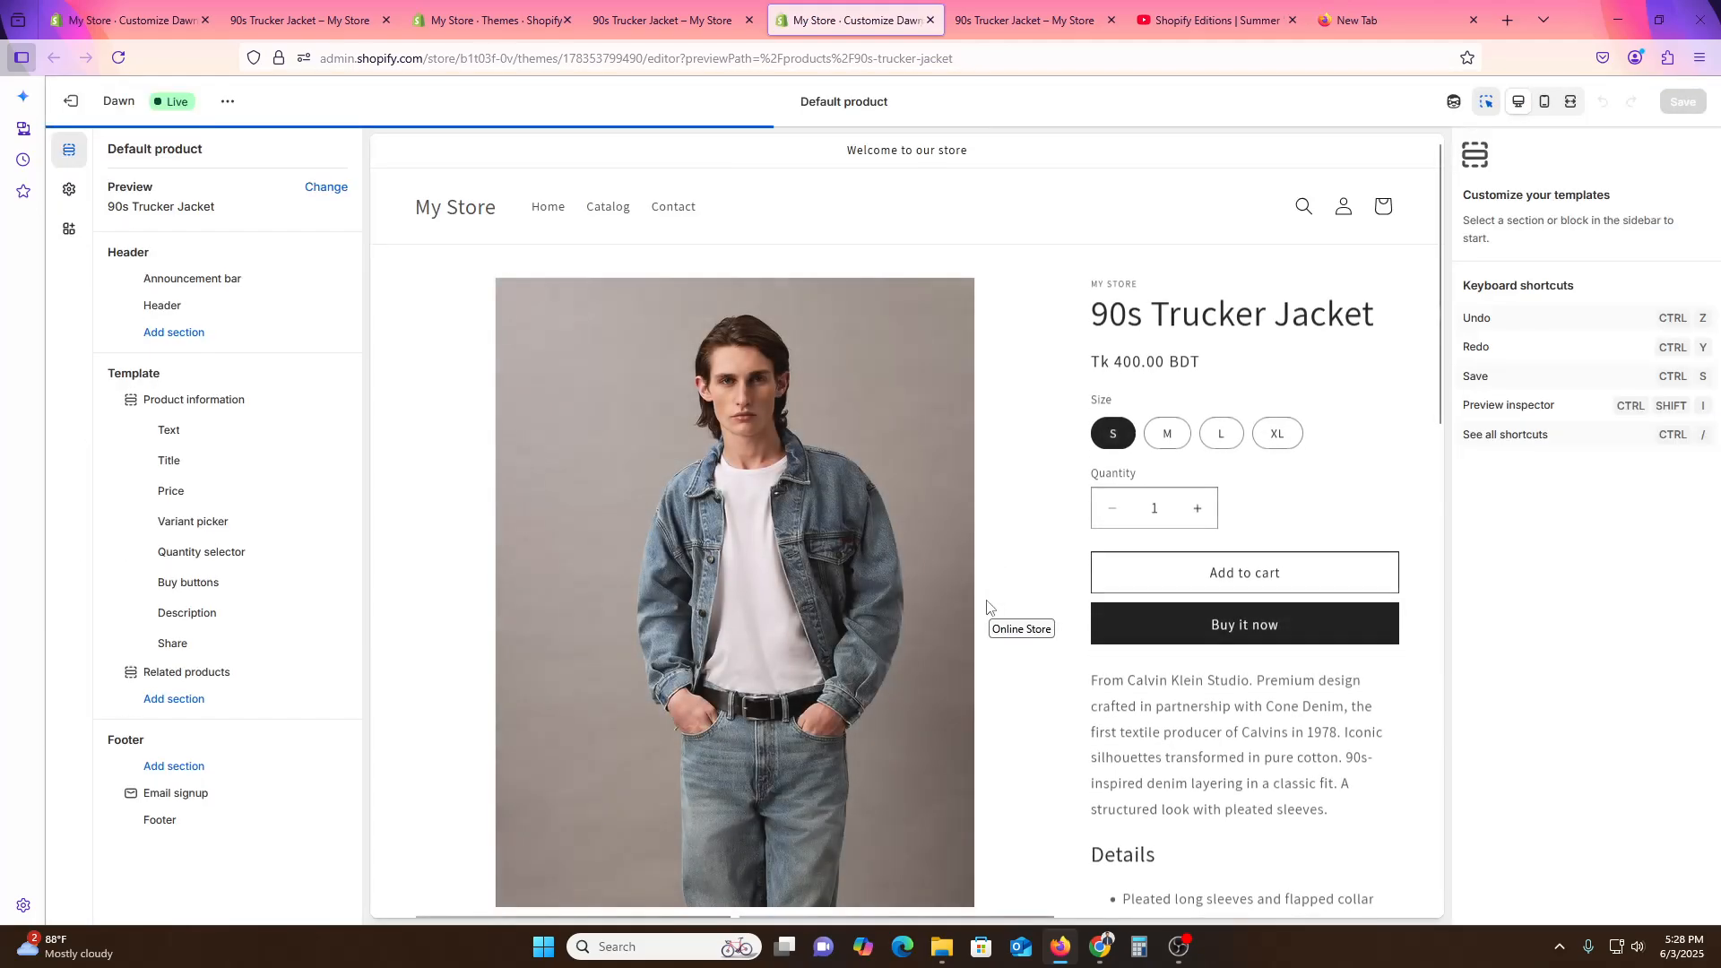
# Add a Custom Liquid section below Related products in the Default product template.
pyautogui.scroll(-5, 995, 614)
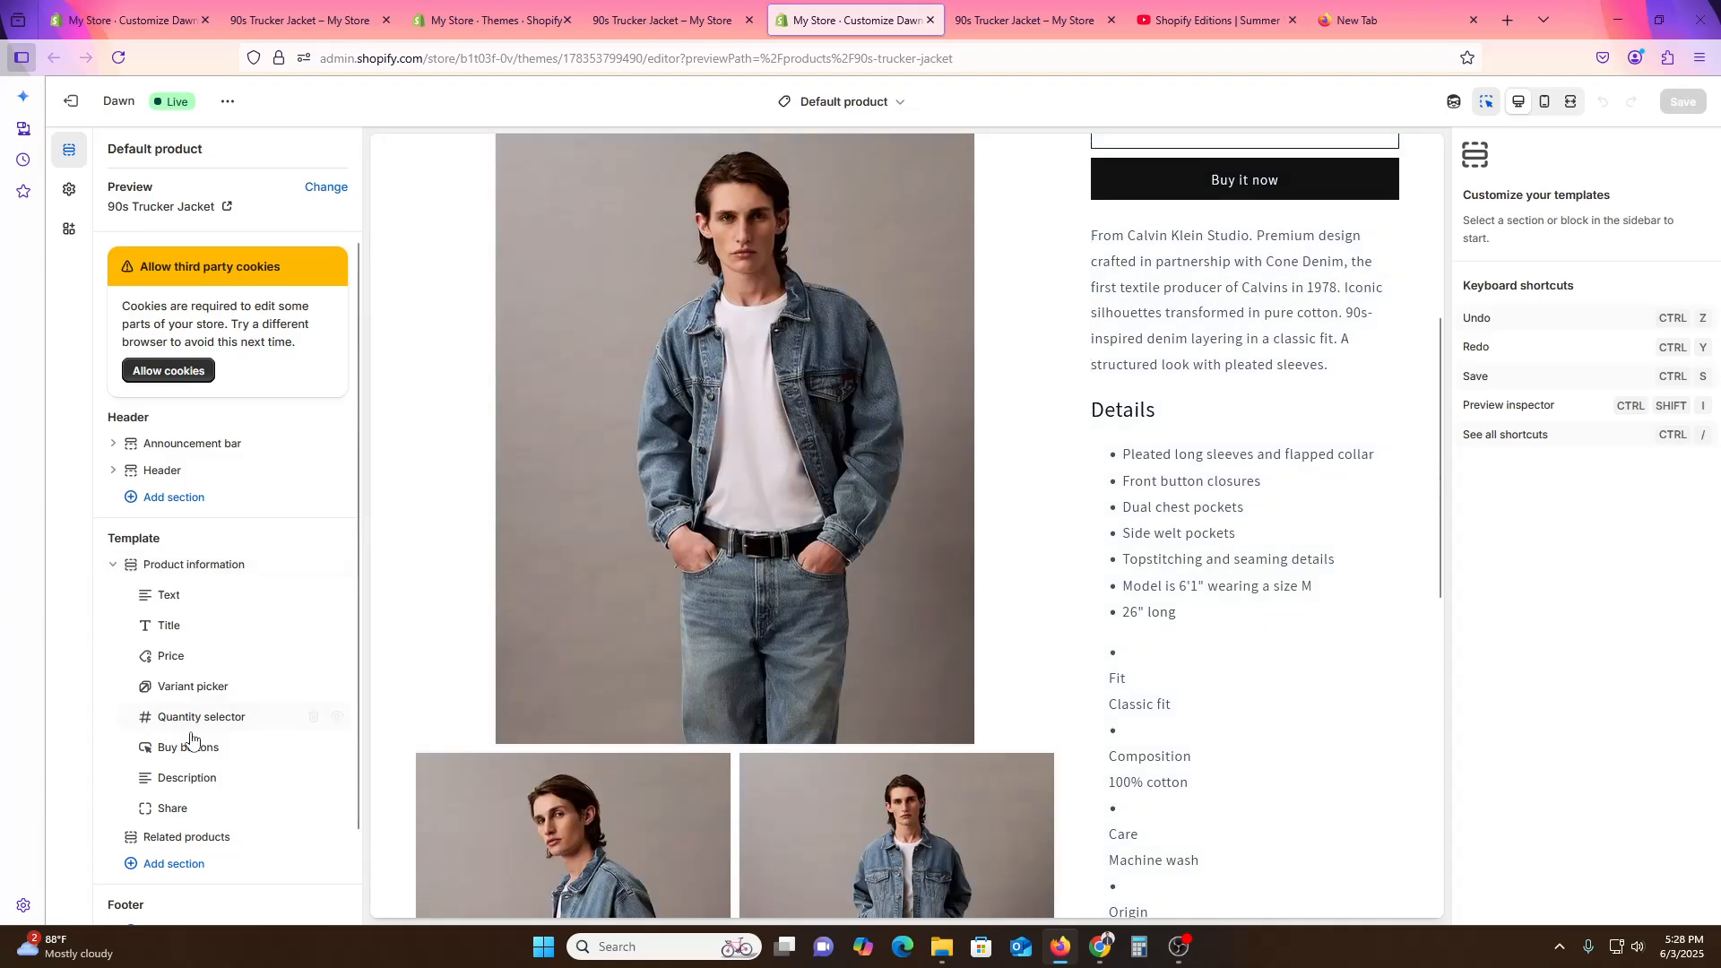
pyautogui.click(179, 864)
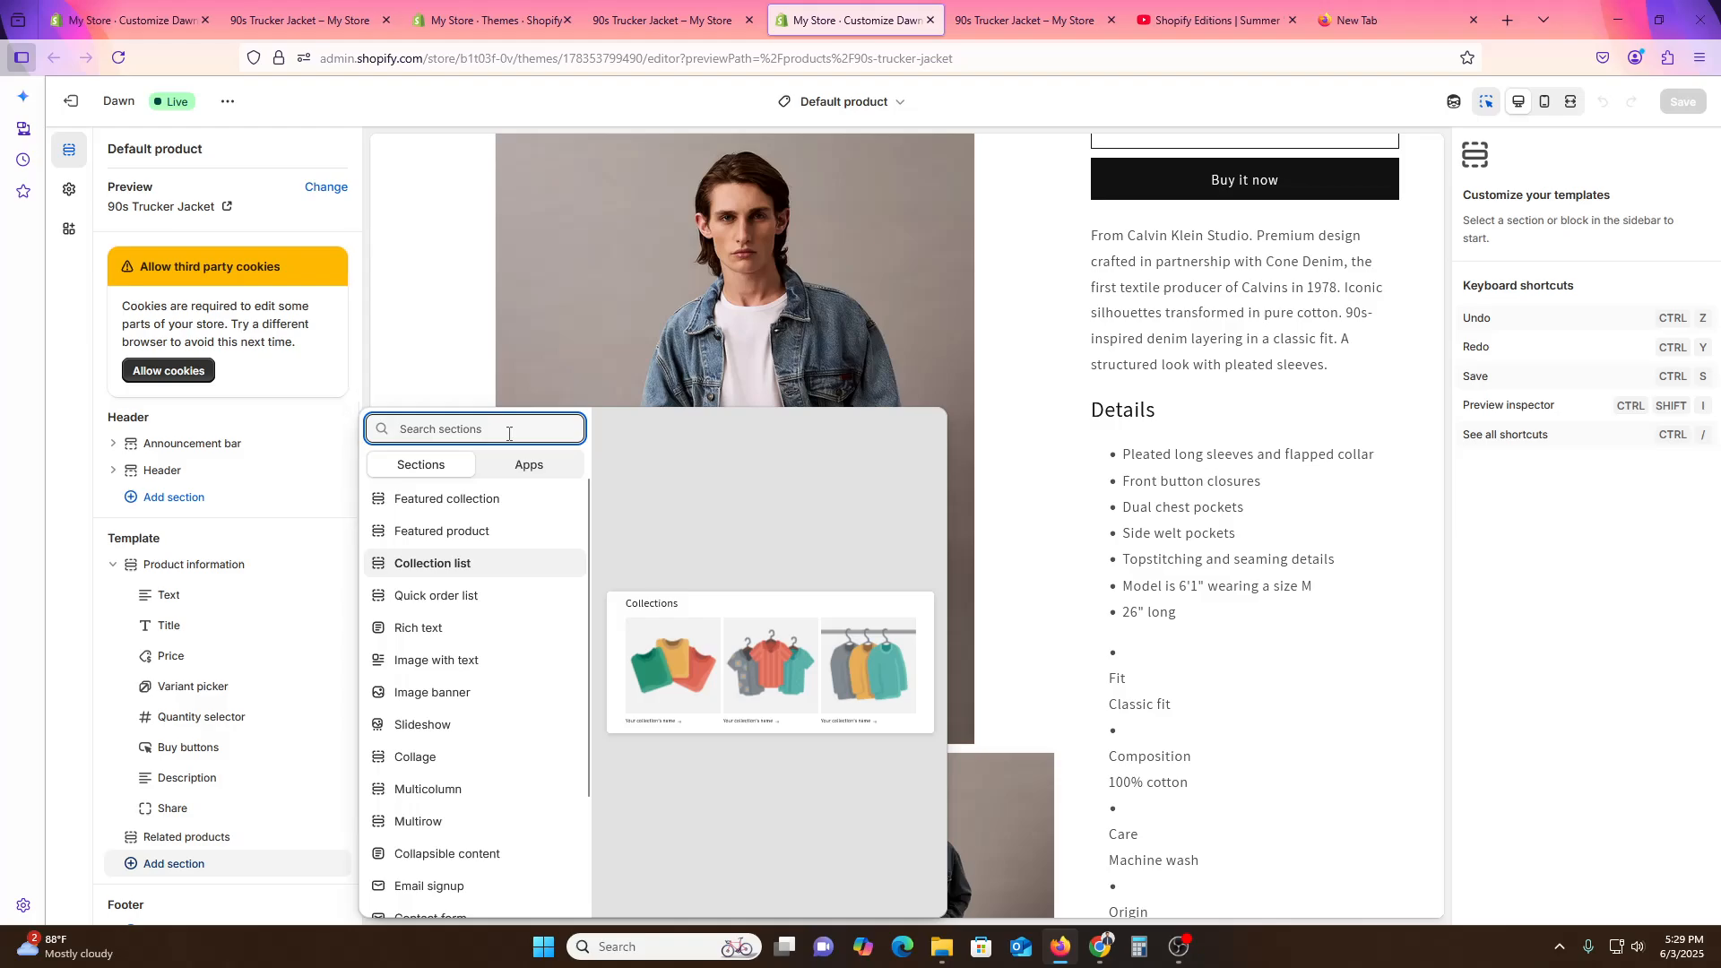
pyautogui.write('v')
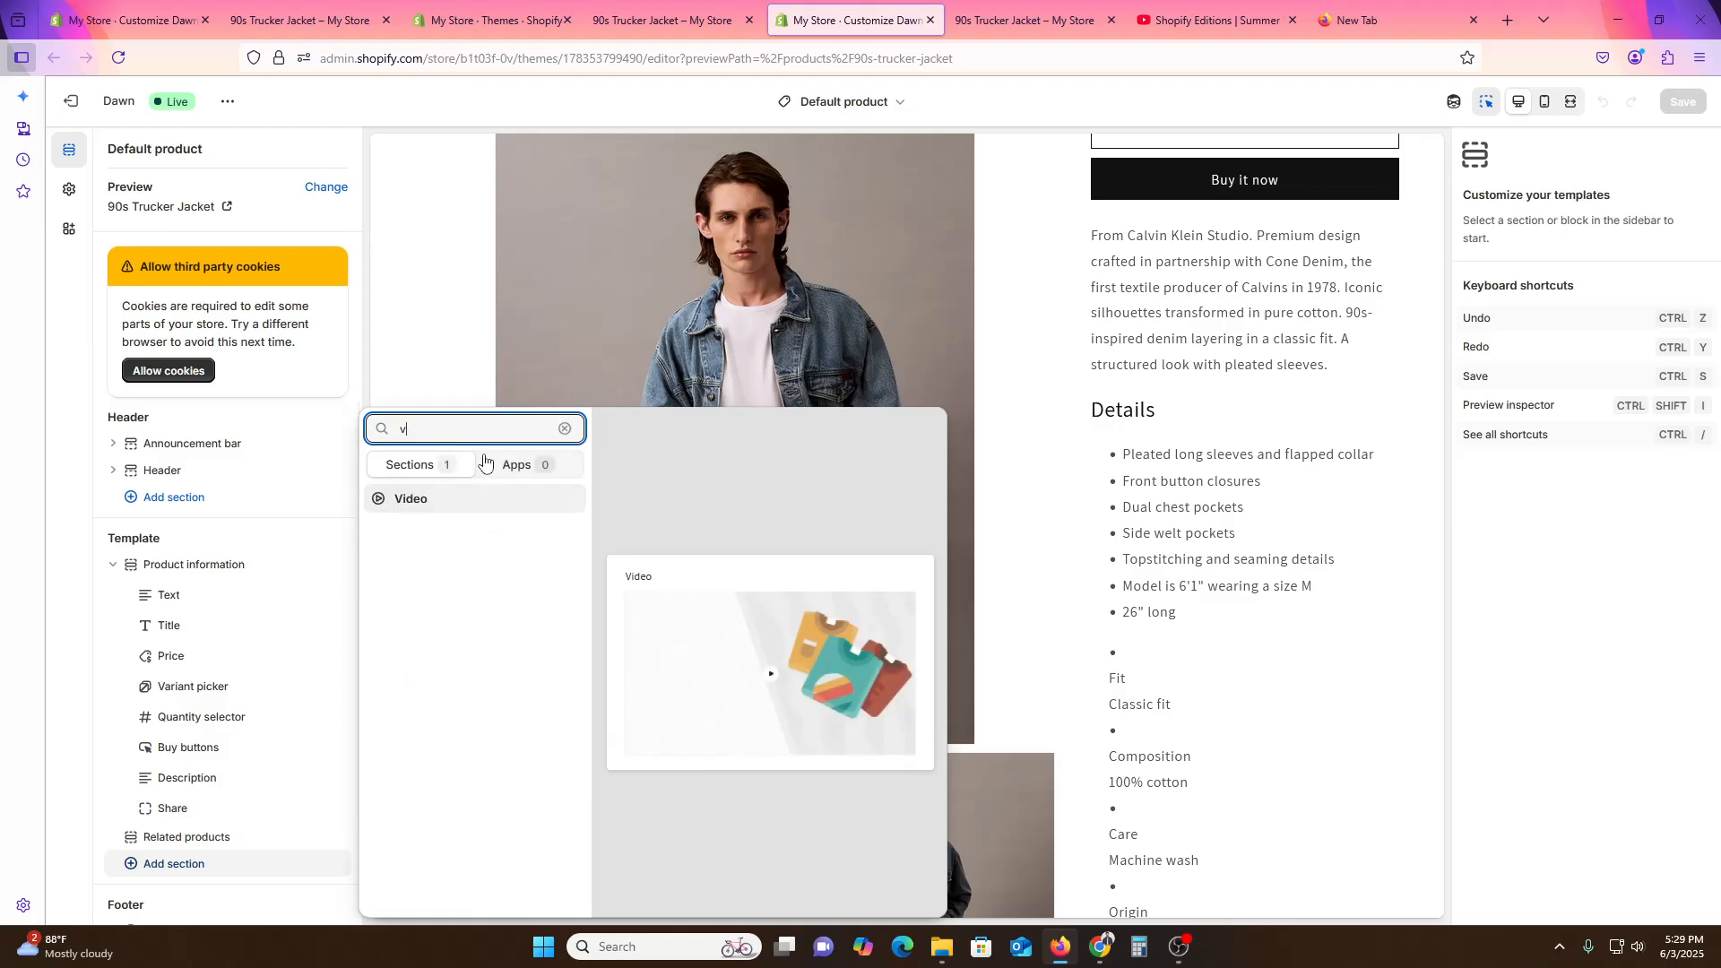
pyautogui.press('BackSpace')
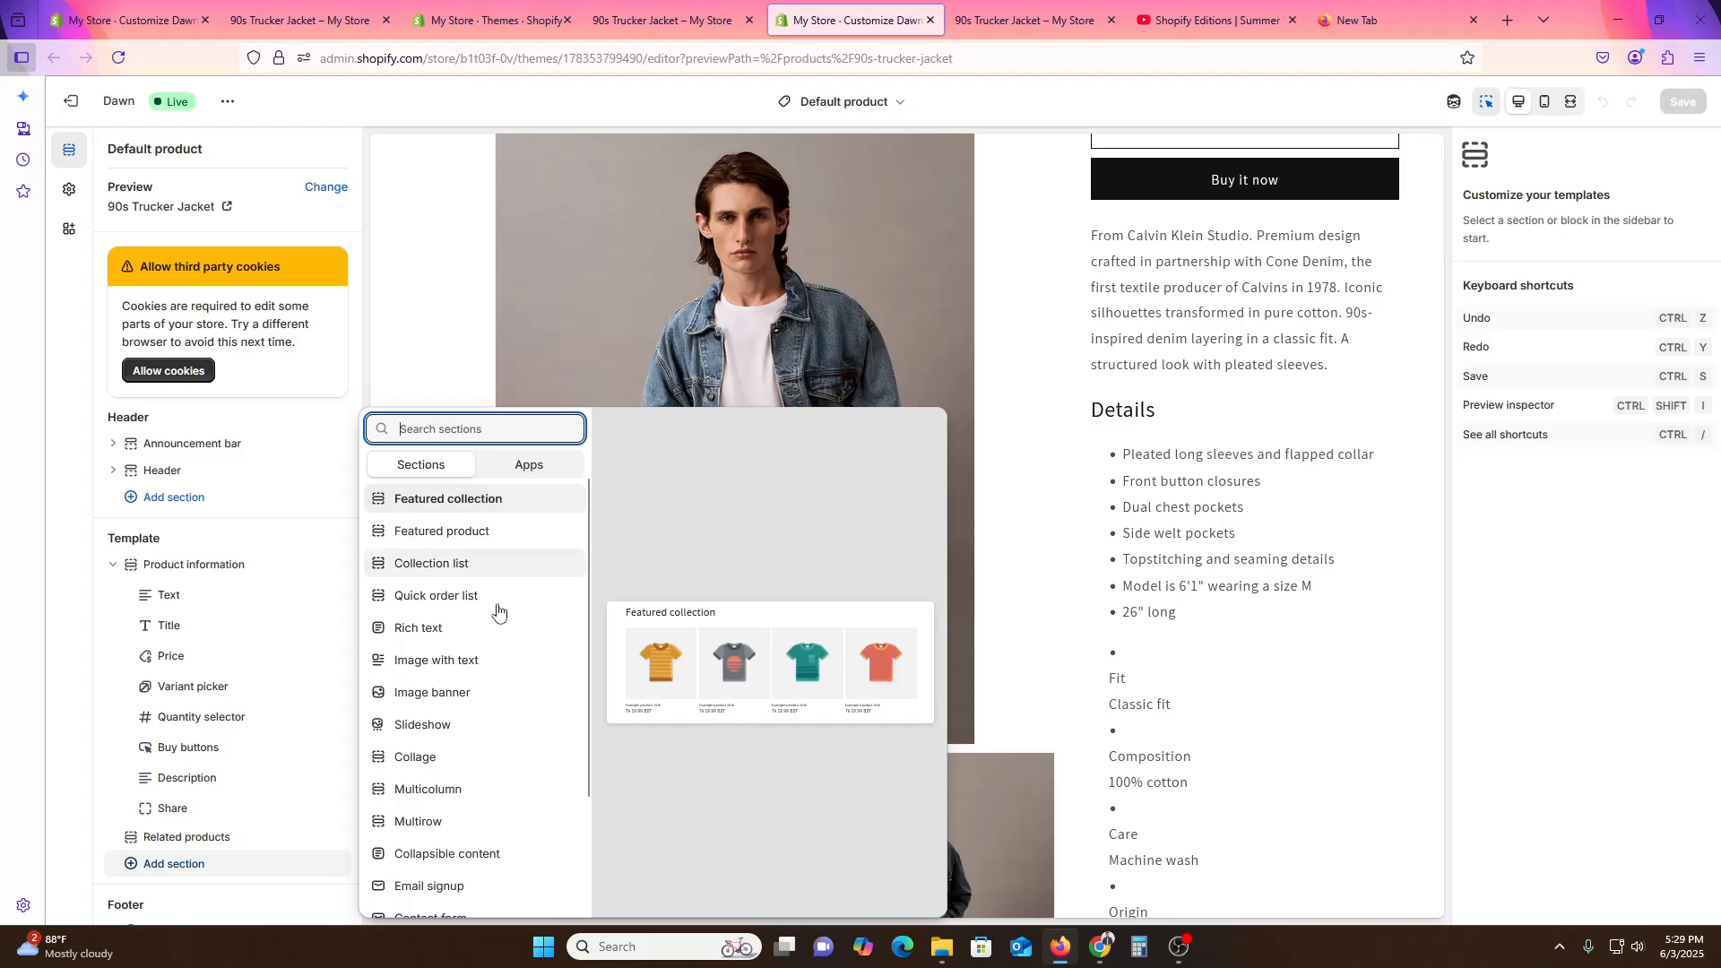
pyautogui.scroll(-3, 507, 672)
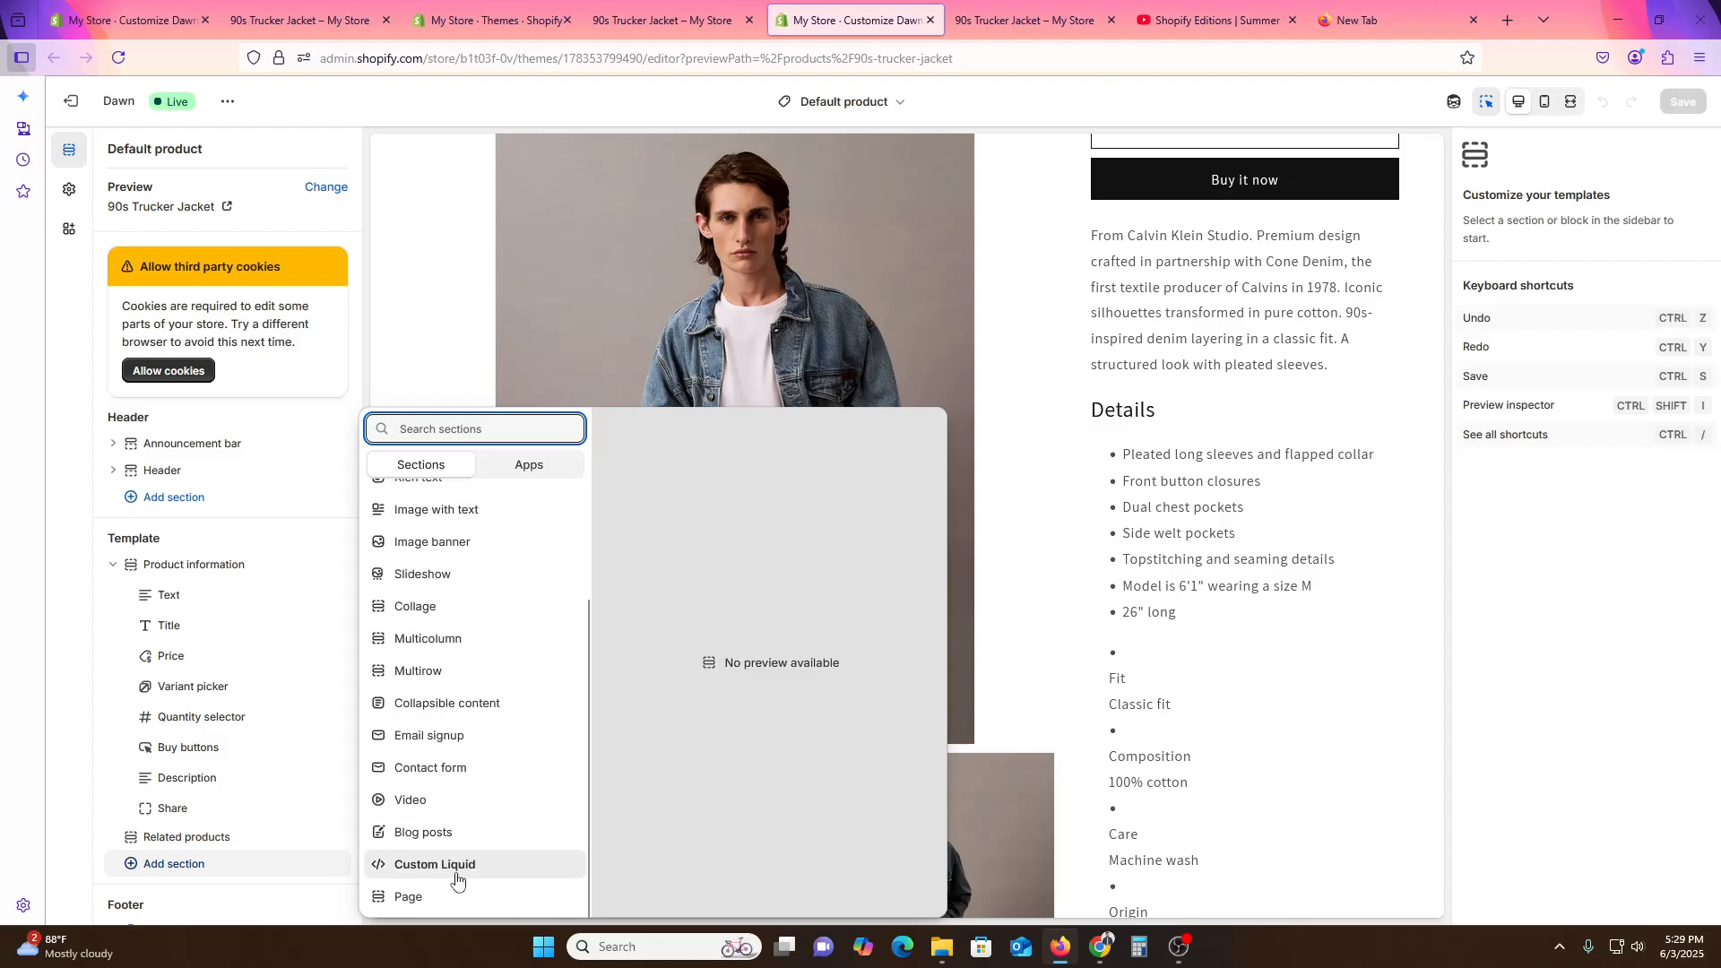
pyautogui.click(458, 867)
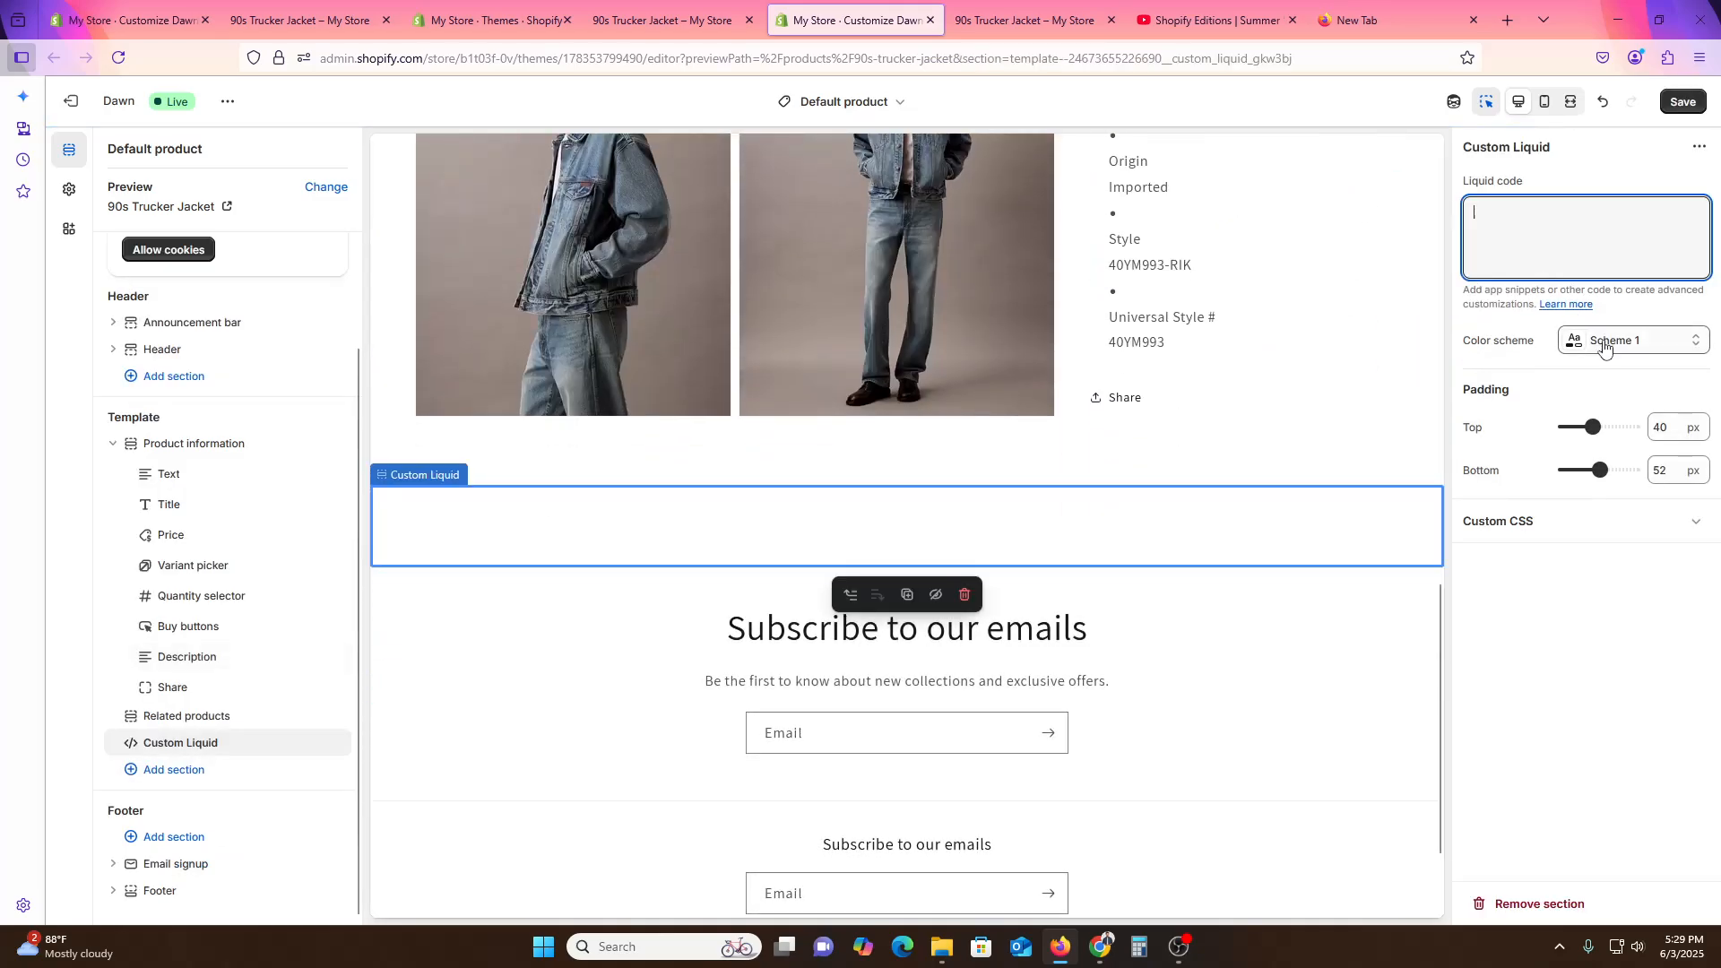
# Remove the empty Custom Liquid section from the Default product template.
pyautogui.scroll(-2, 930, 768)
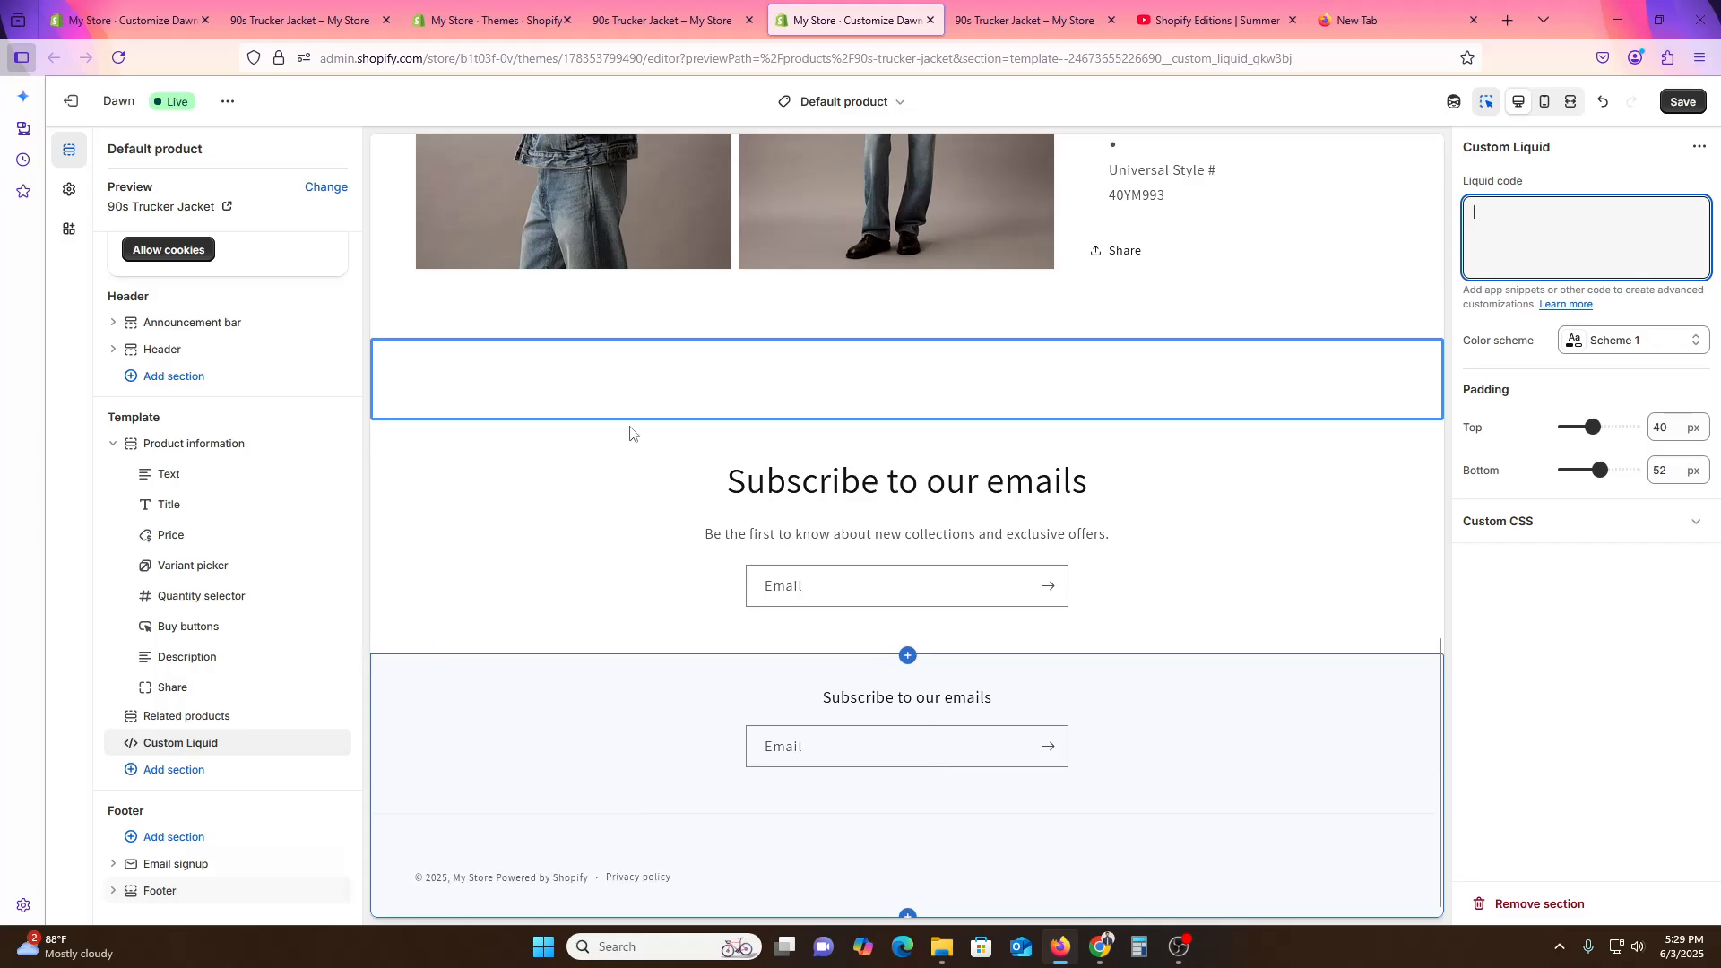
pyautogui.rightClick(608, 387)
pyautogui.click(662, 677)
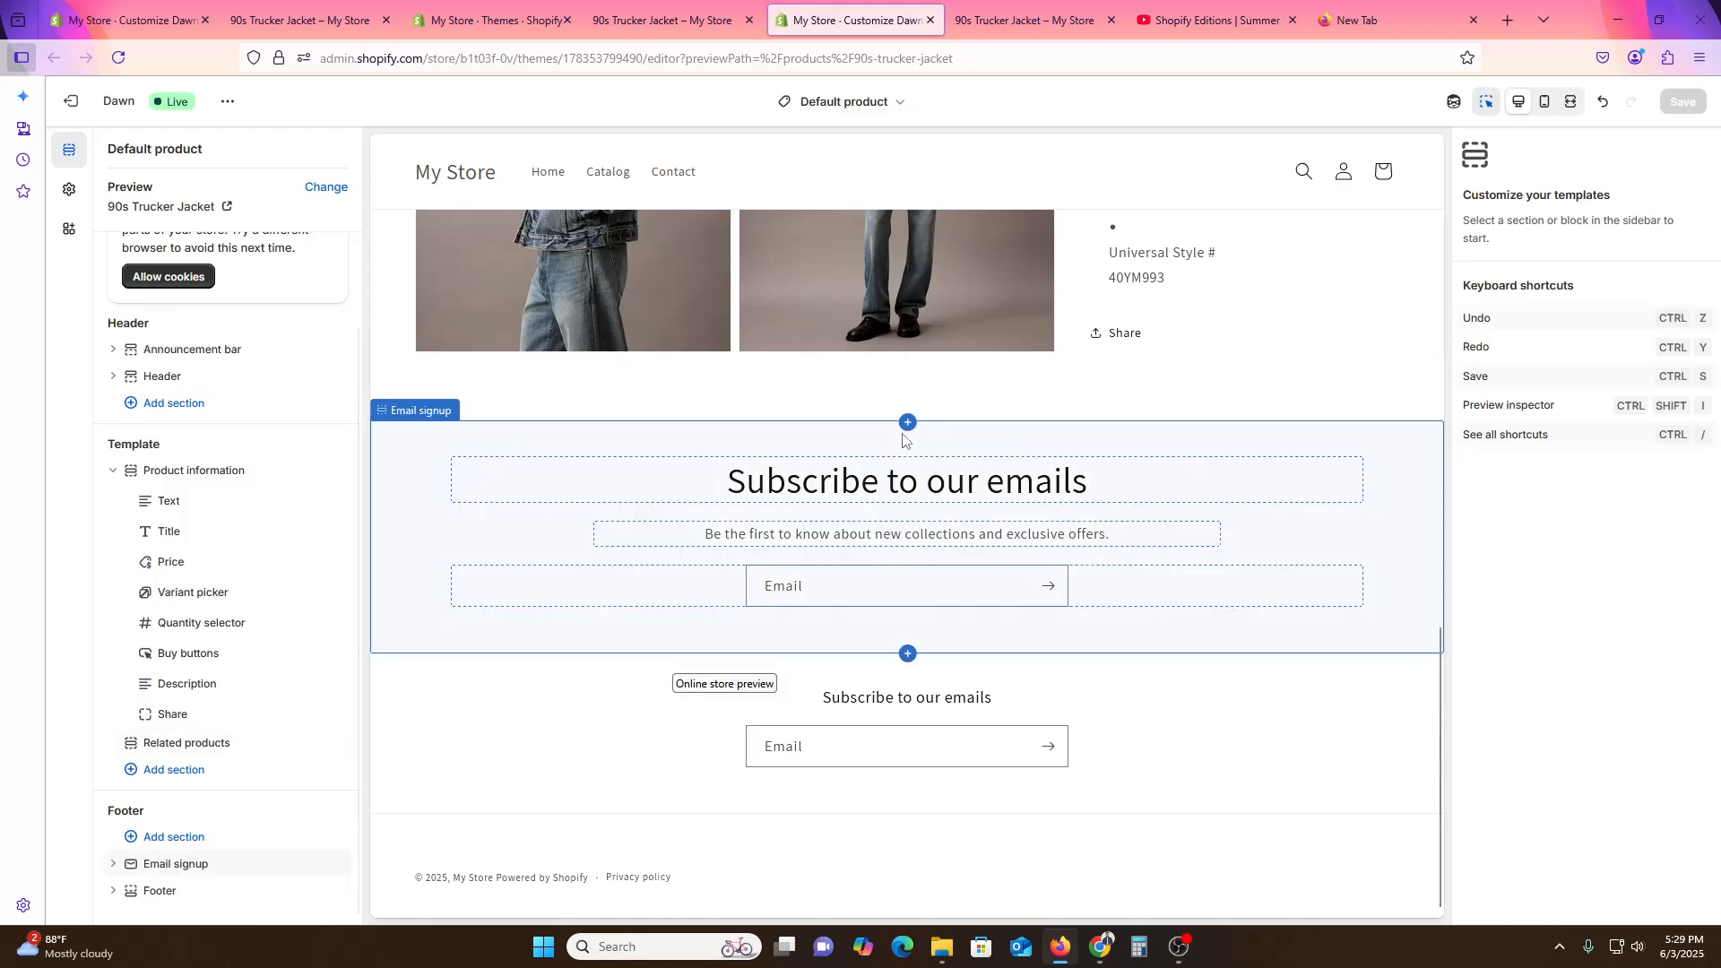
# Switch to the live 90s Trucker Jacket page, reload it and look through it down to the email signup.
pyautogui.click(664, 20)
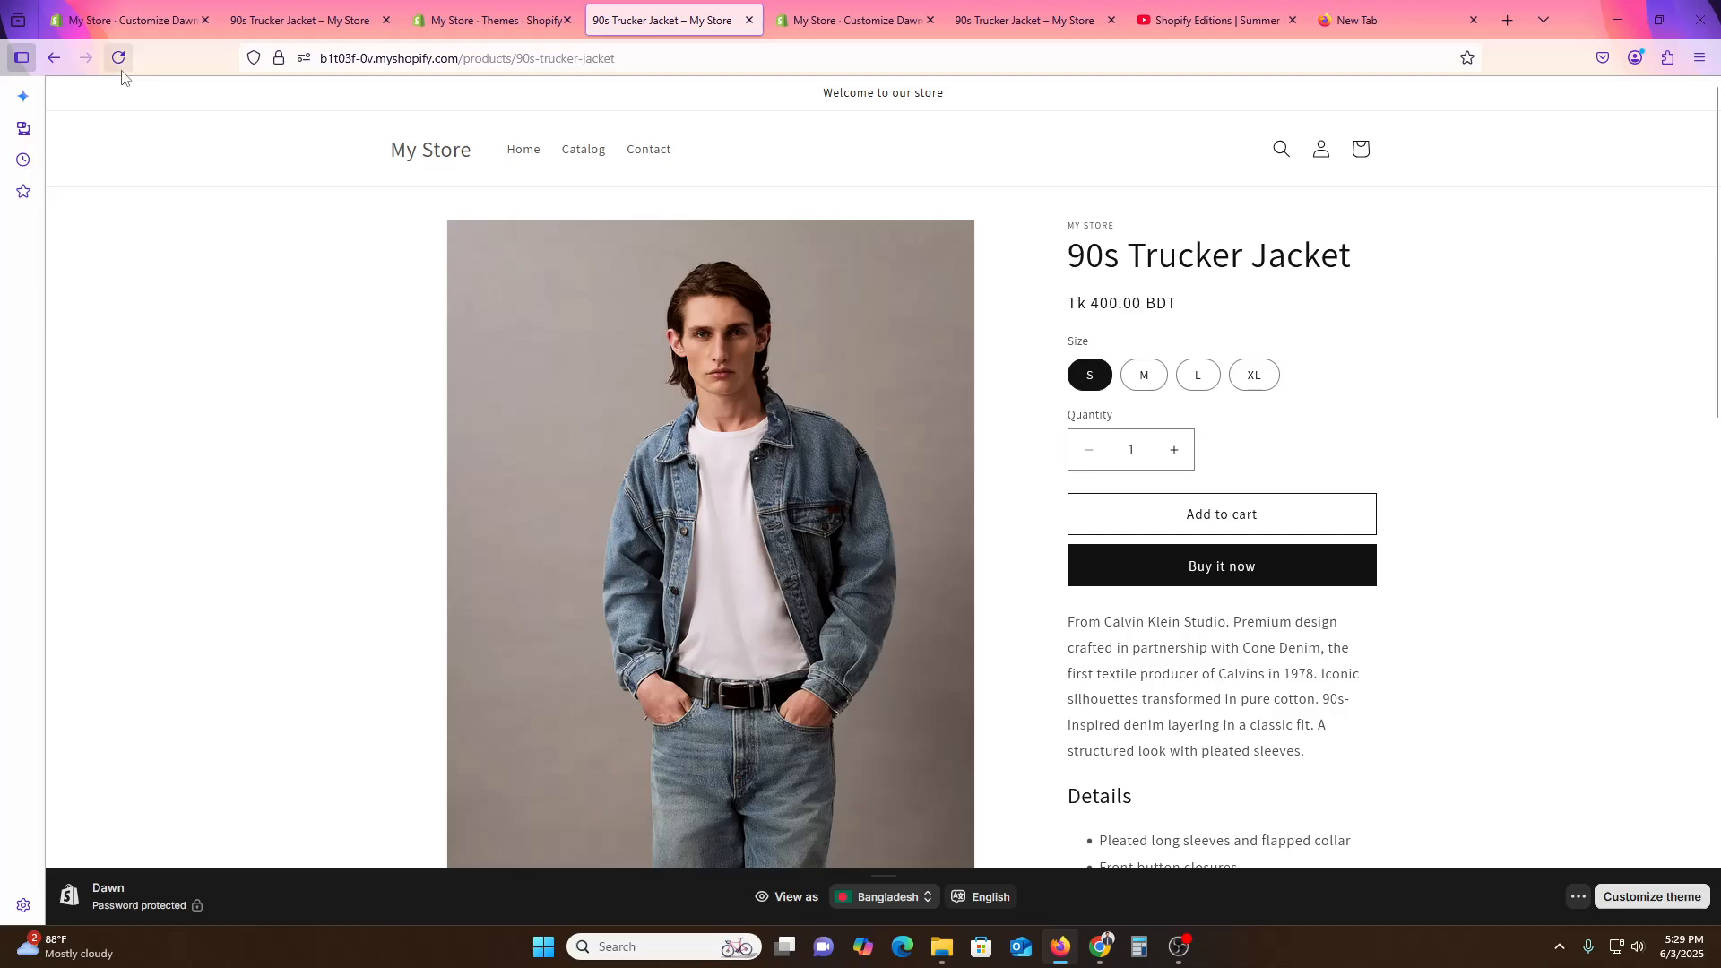
pyautogui.click(119, 59)
pyautogui.scroll(-9, 1121, 699)
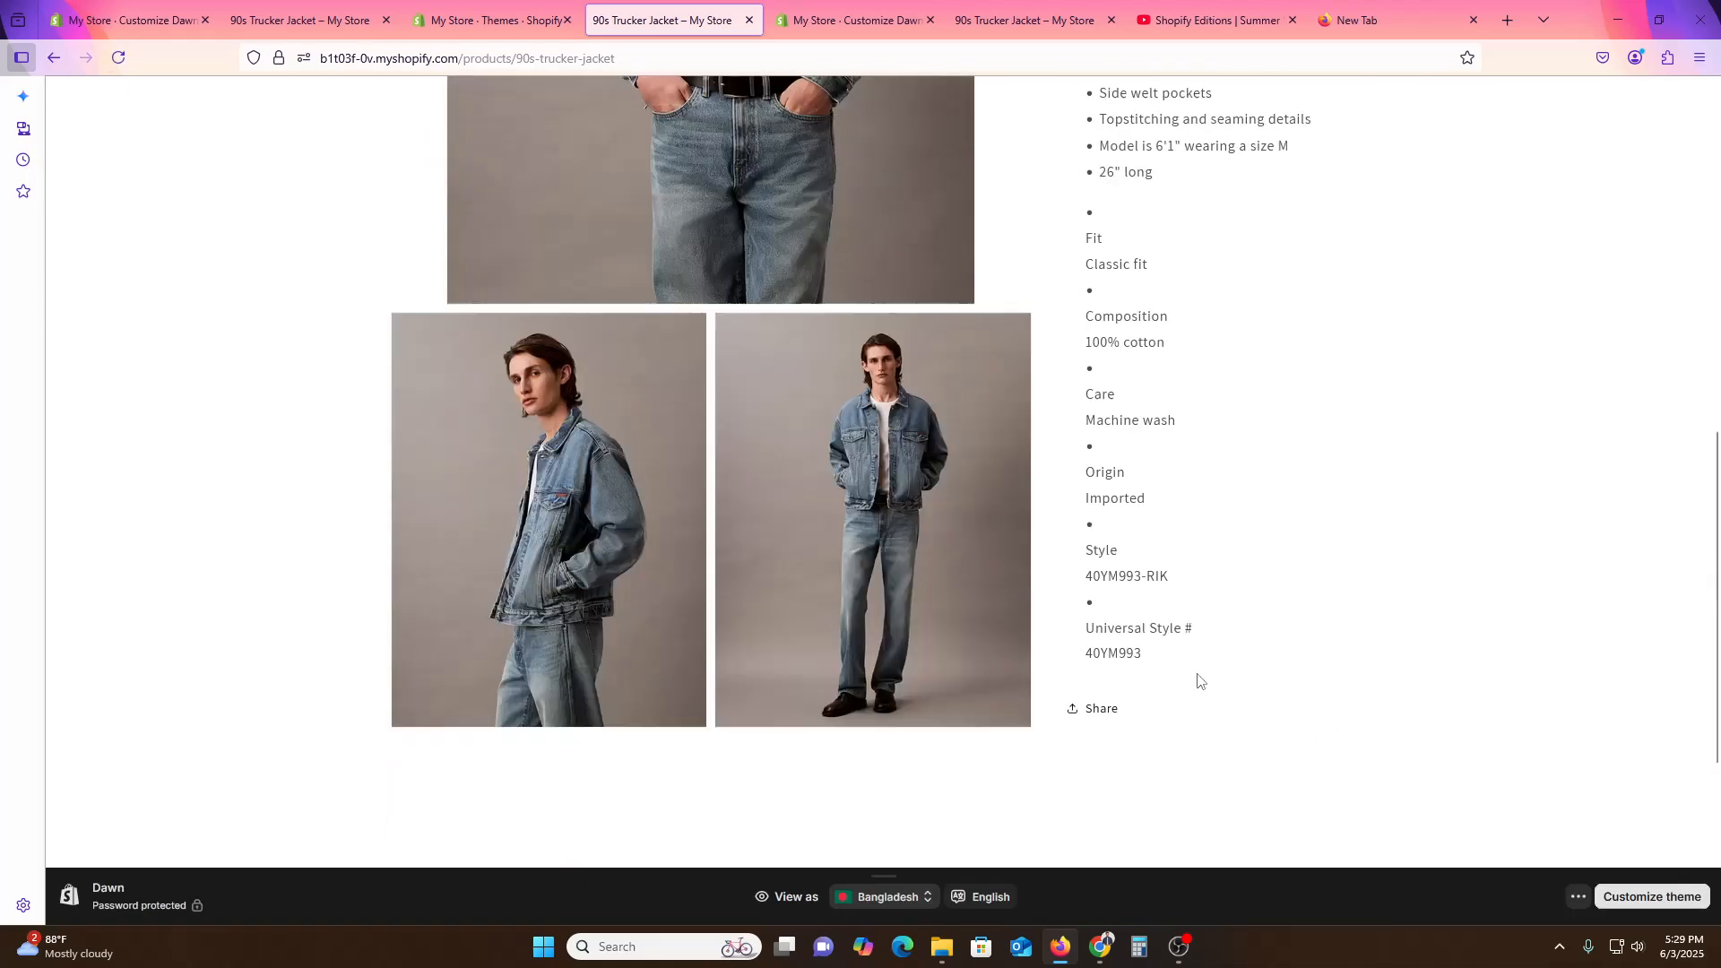
pyautogui.scroll(-4, 1199, 682)
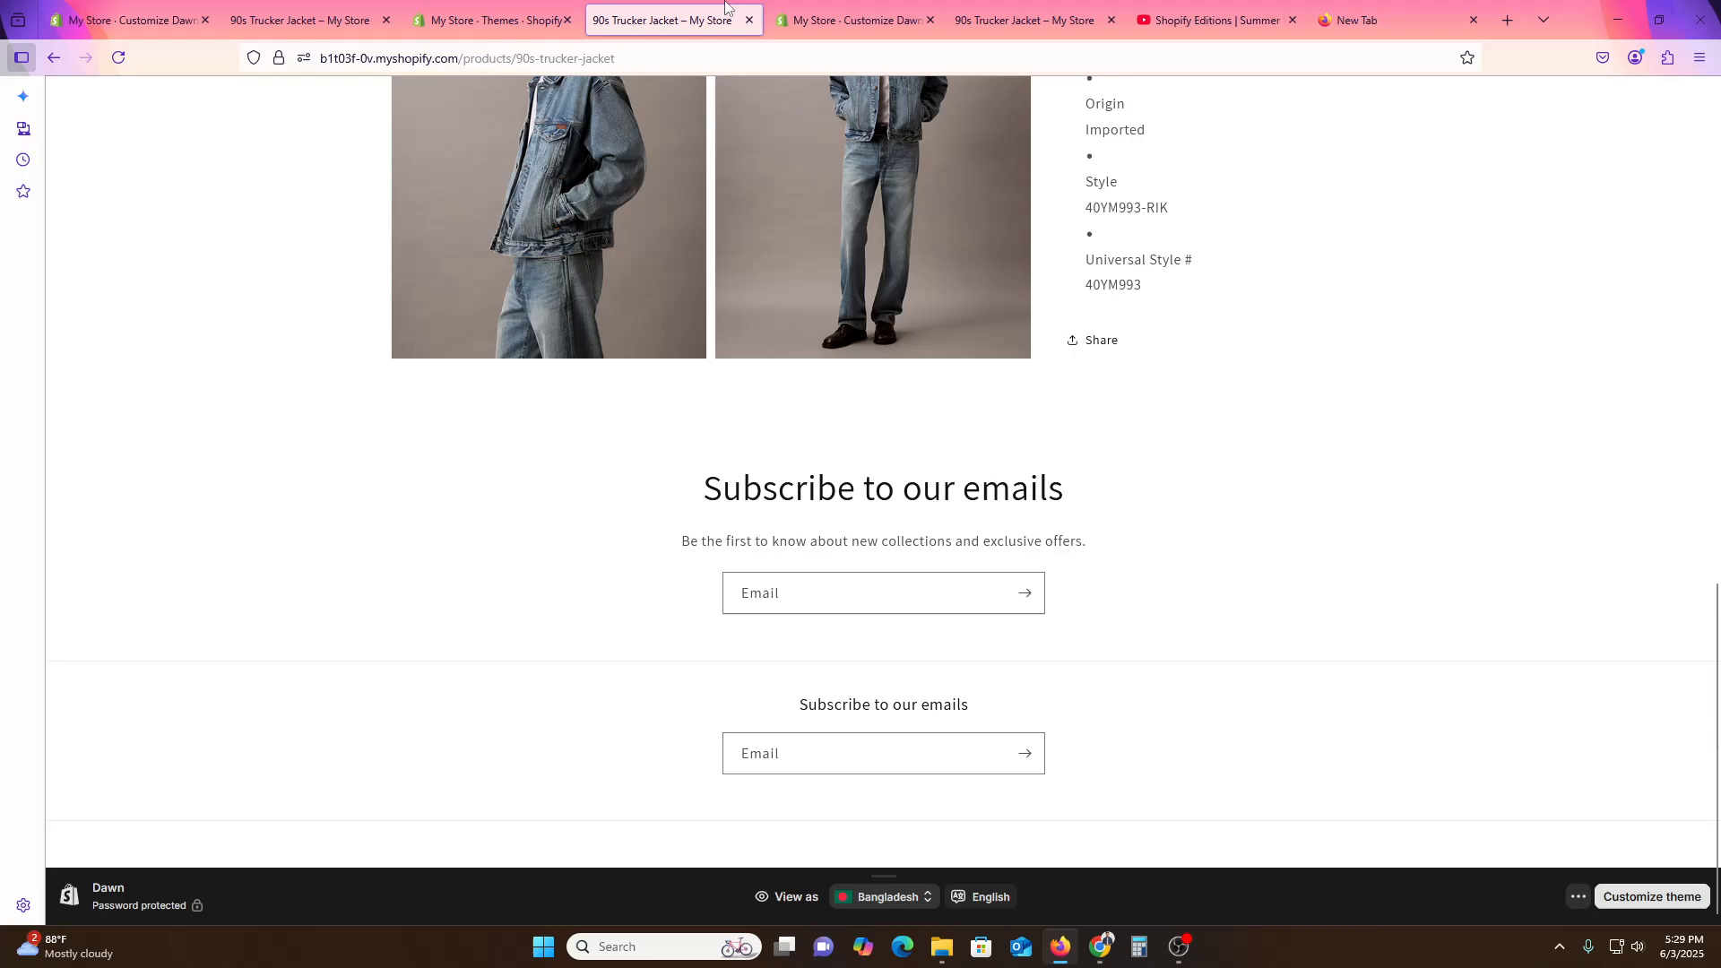
# Return to the theme customizer and examine the product metafields that the Text block in Product information can connect to.
pyautogui.click(822, 7)
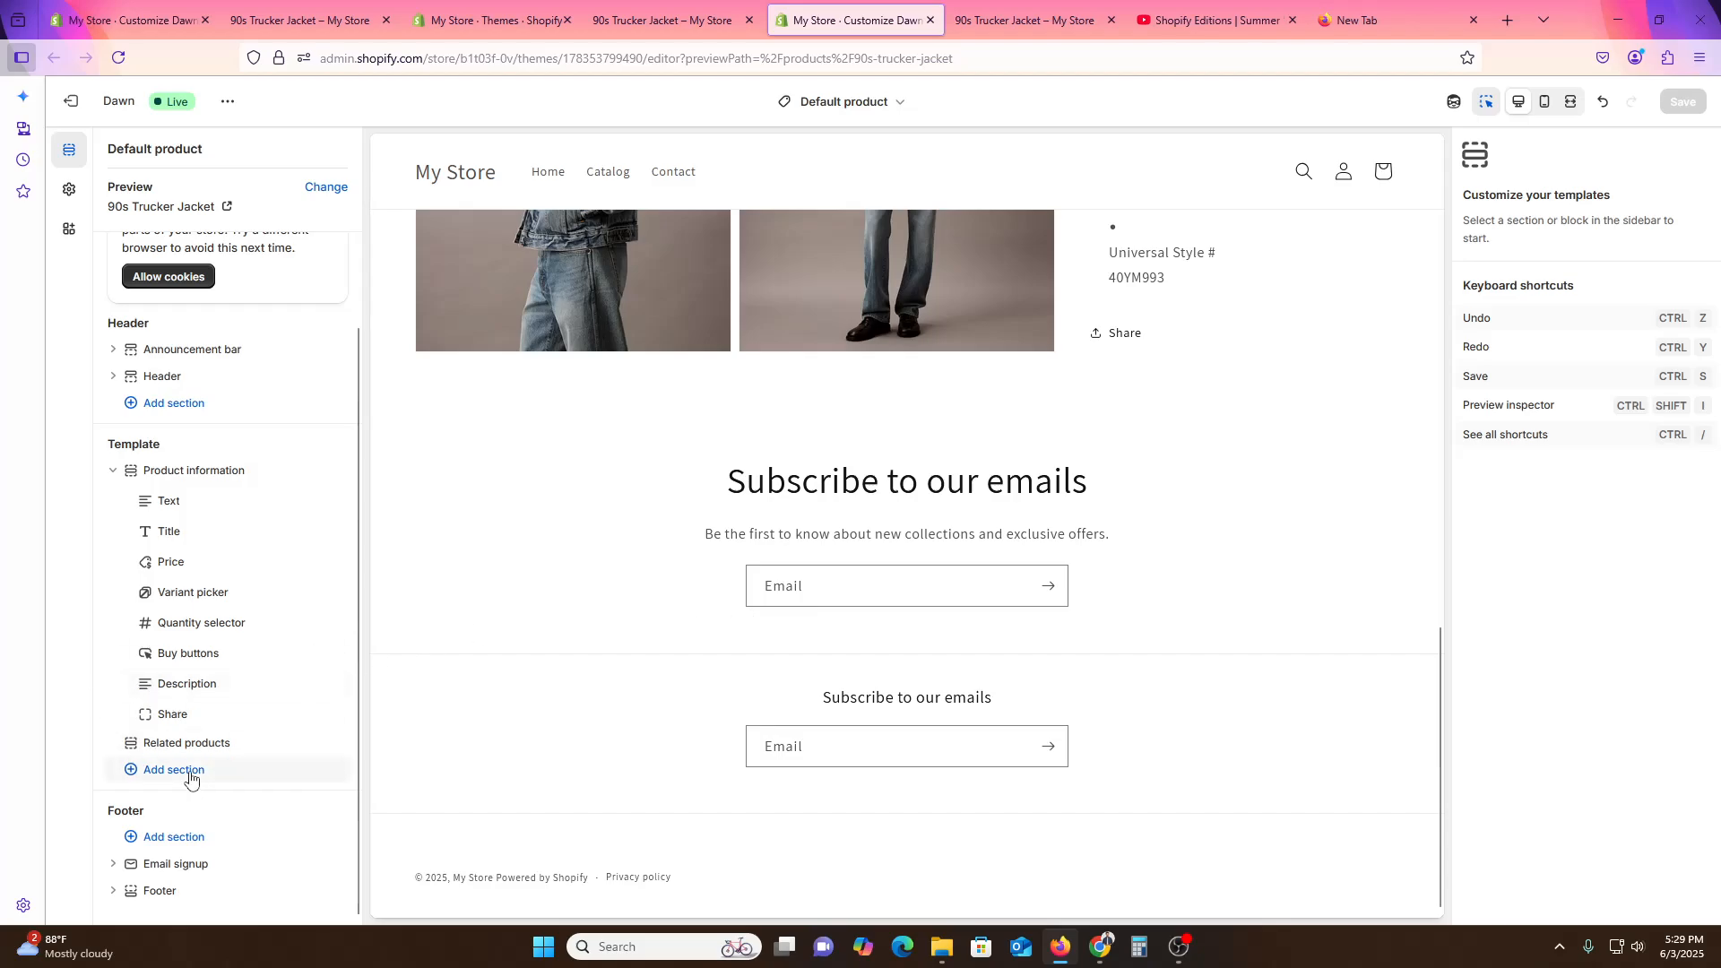
pyautogui.click(195, 518)
pyautogui.click(197, 516)
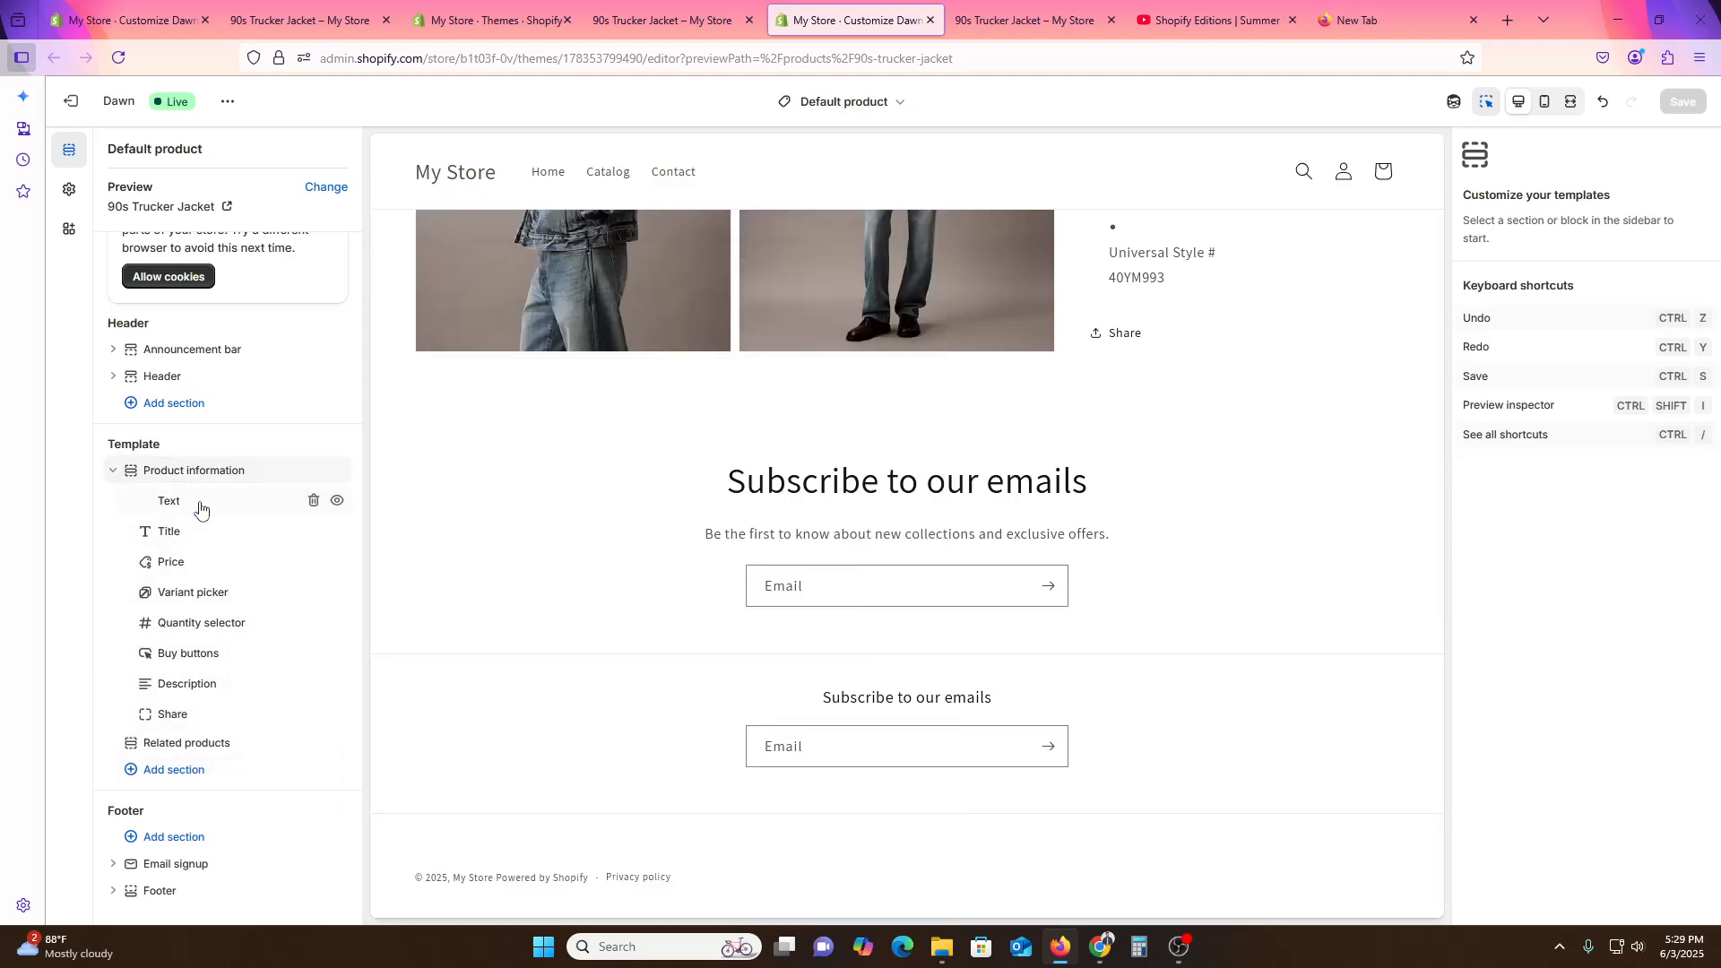
pyautogui.click(200, 507)
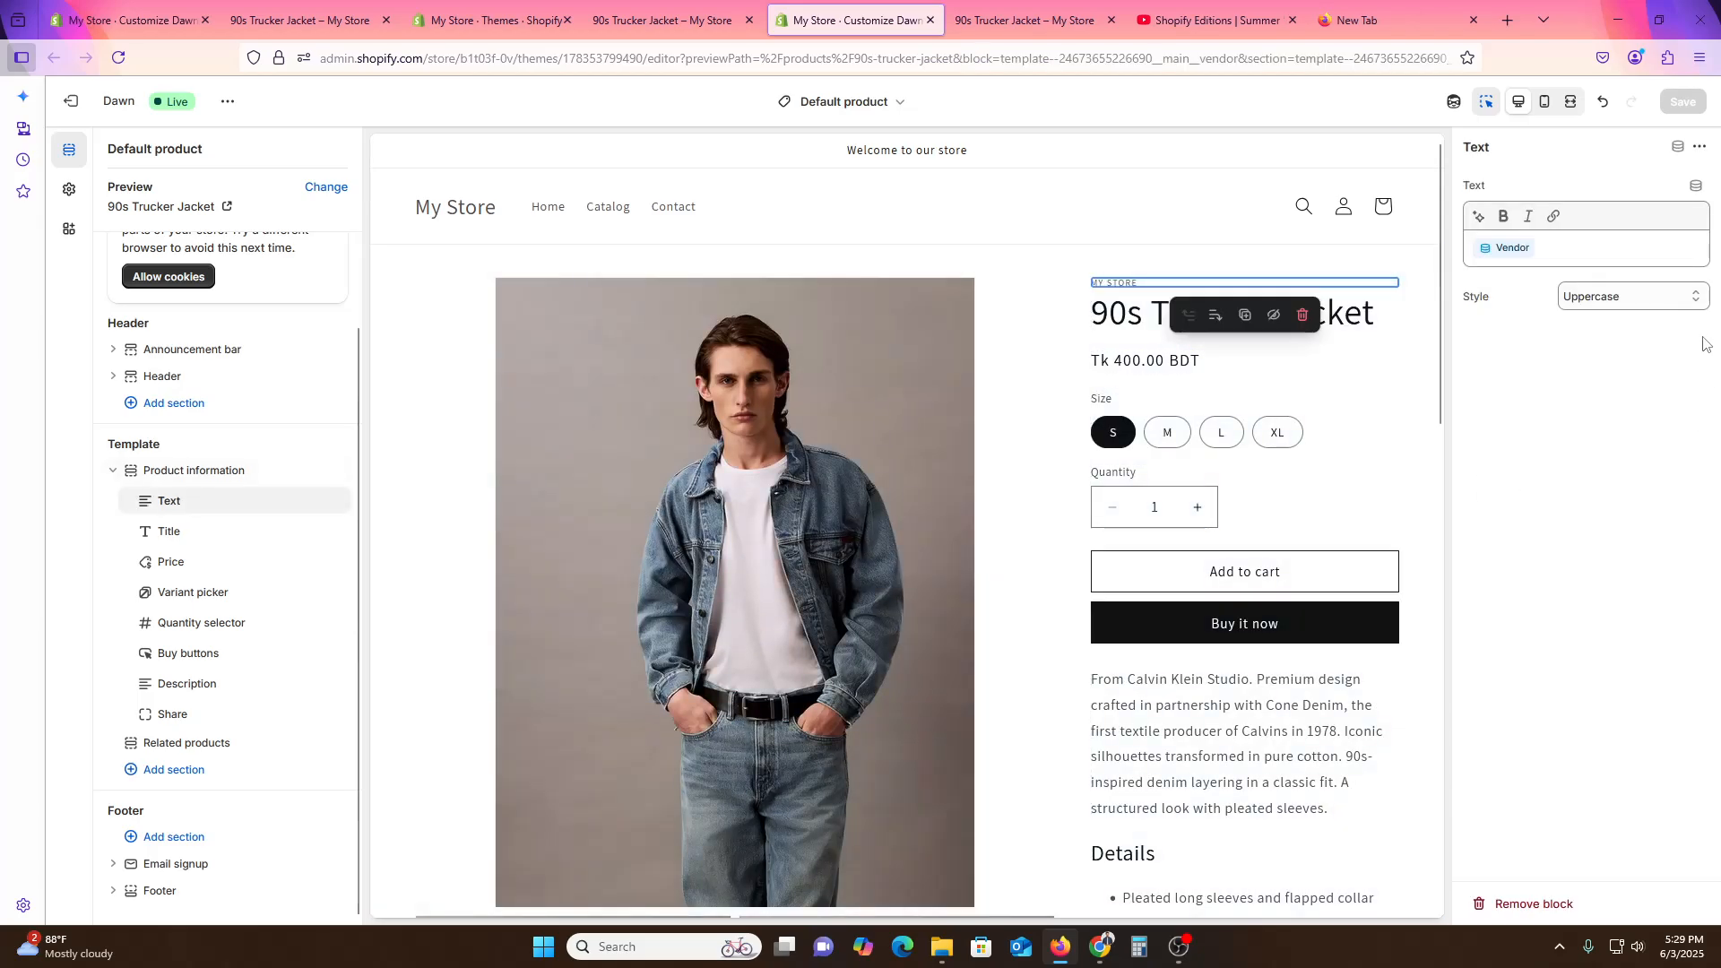
pyautogui.click(1698, 186)
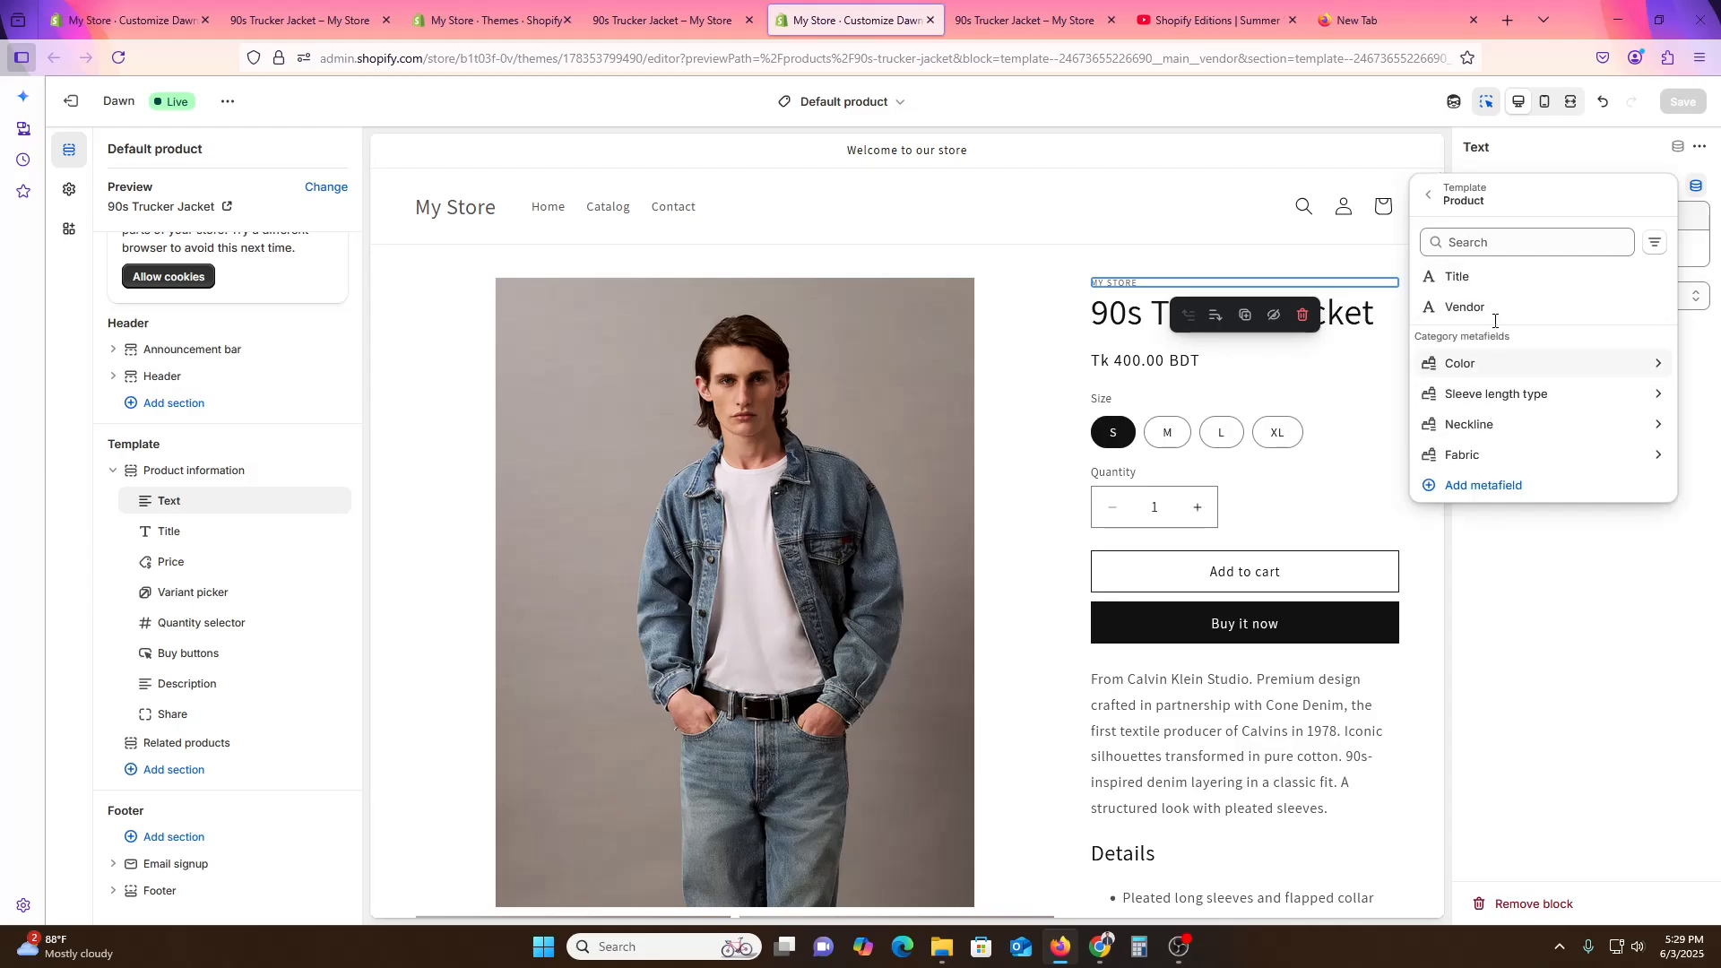
pyautogui.click(1575, 759)
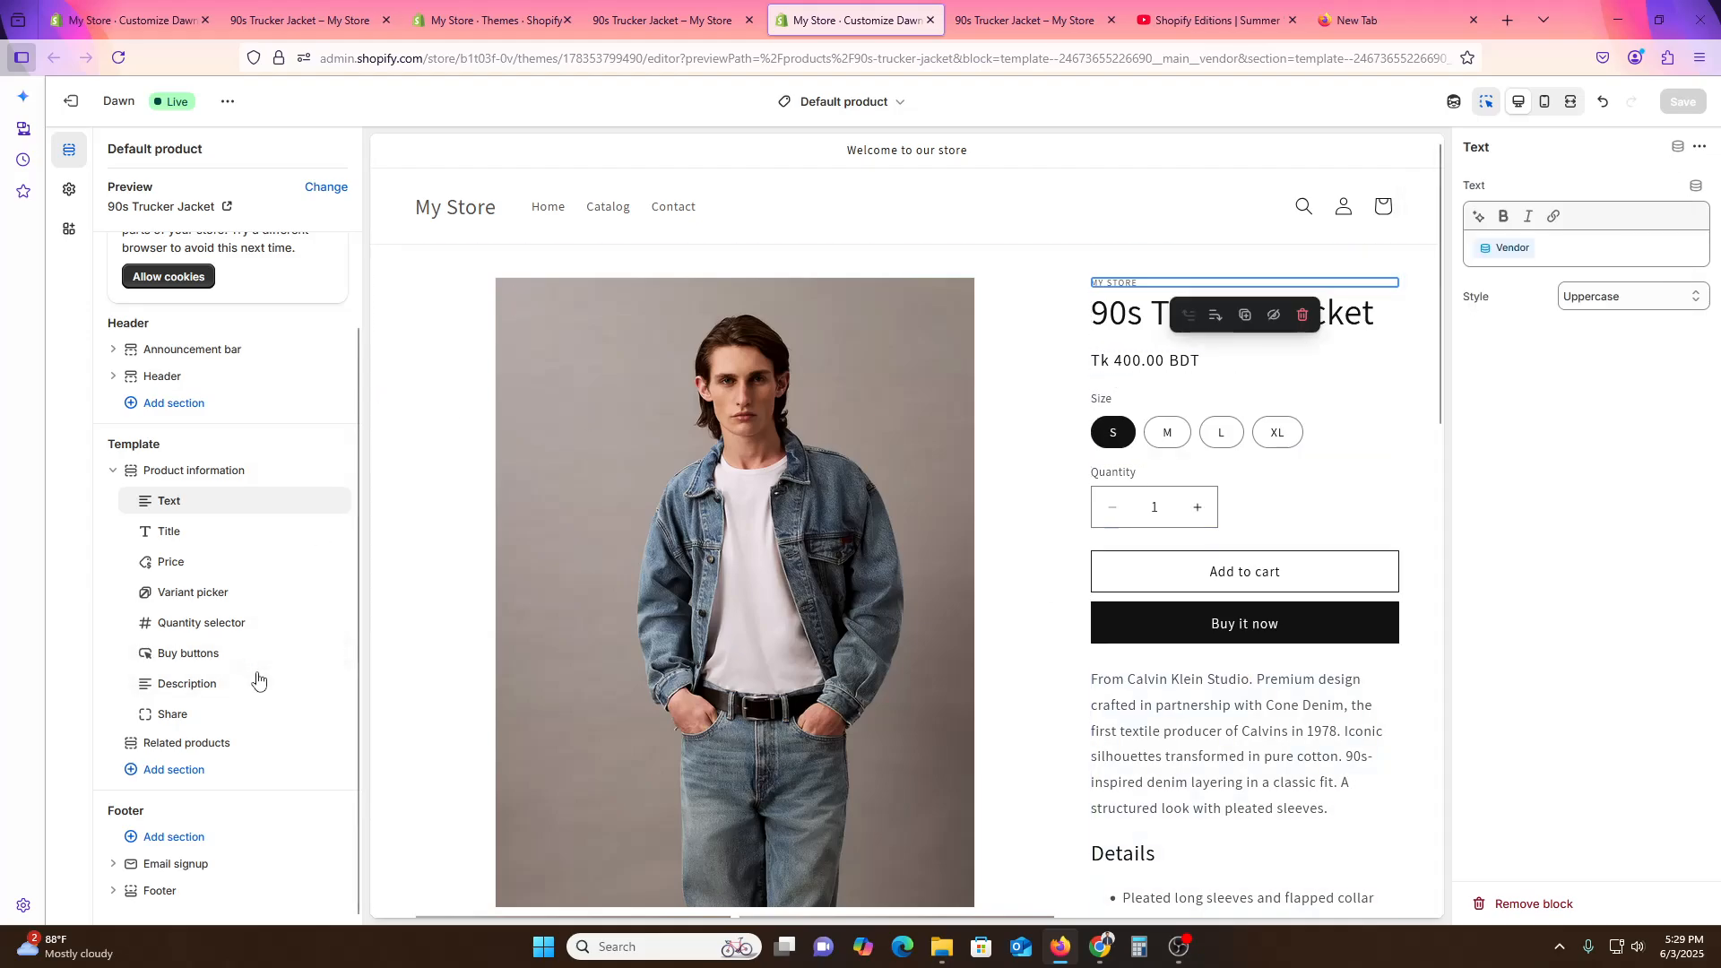
# Browse the sections that can be added to the Default product template.
pyautogui.click(176, 770)
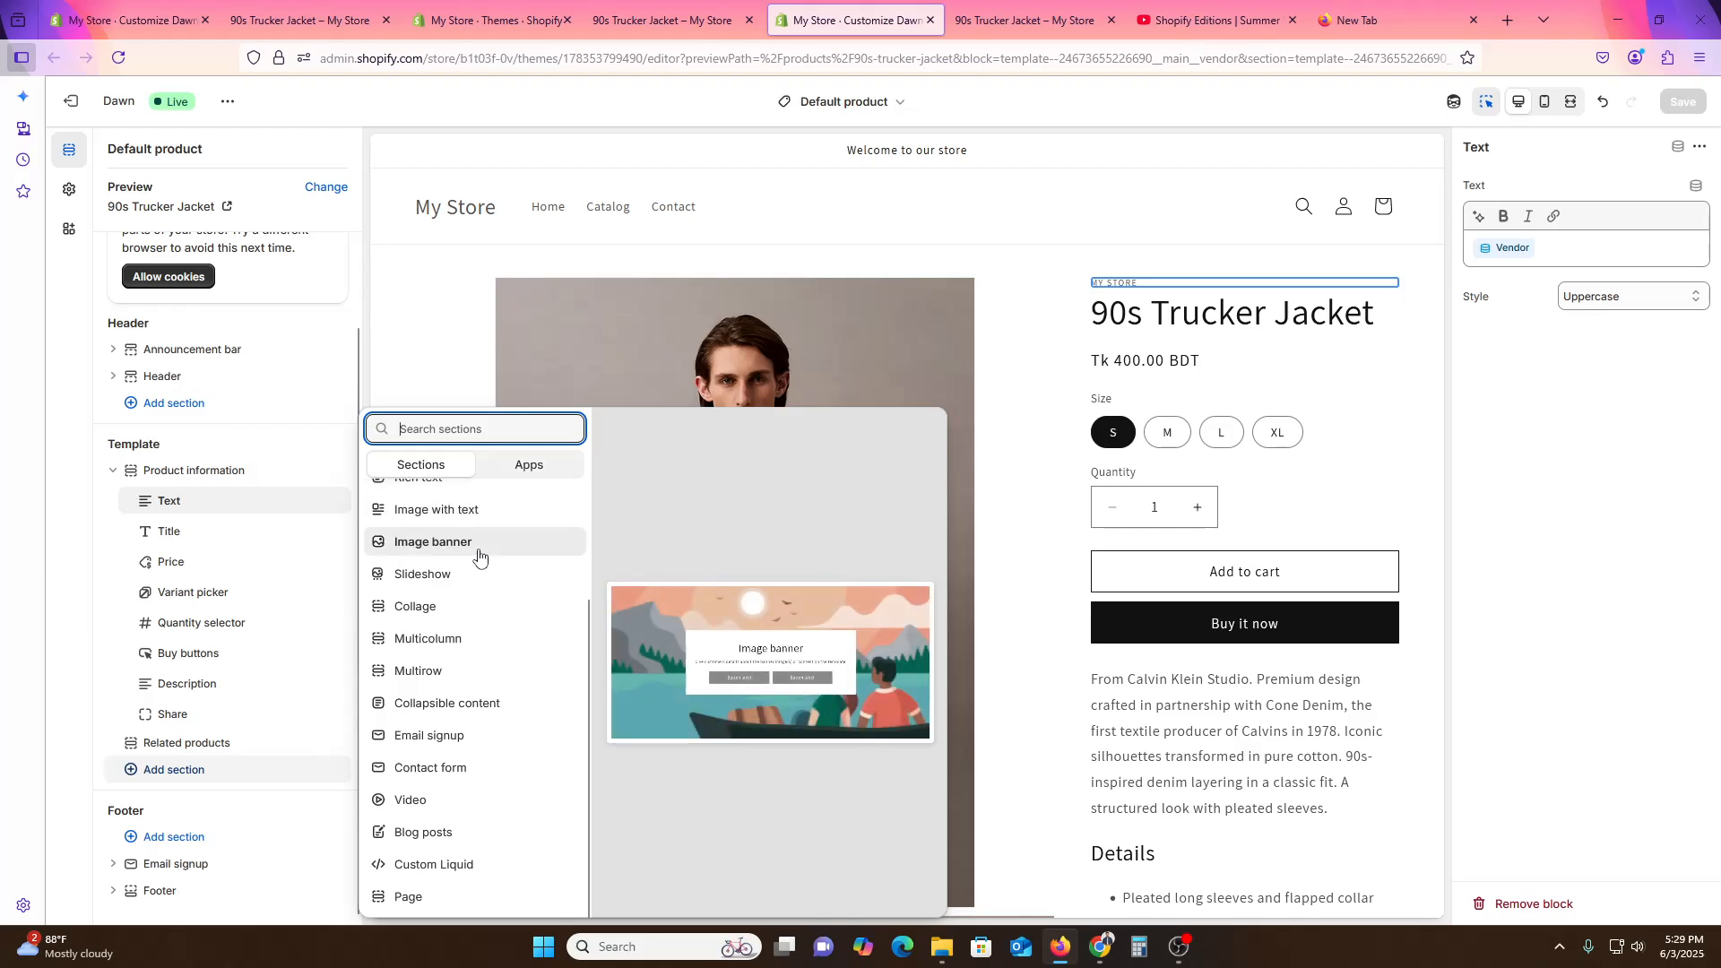
pyautogui.scroll(3, 482, 553)
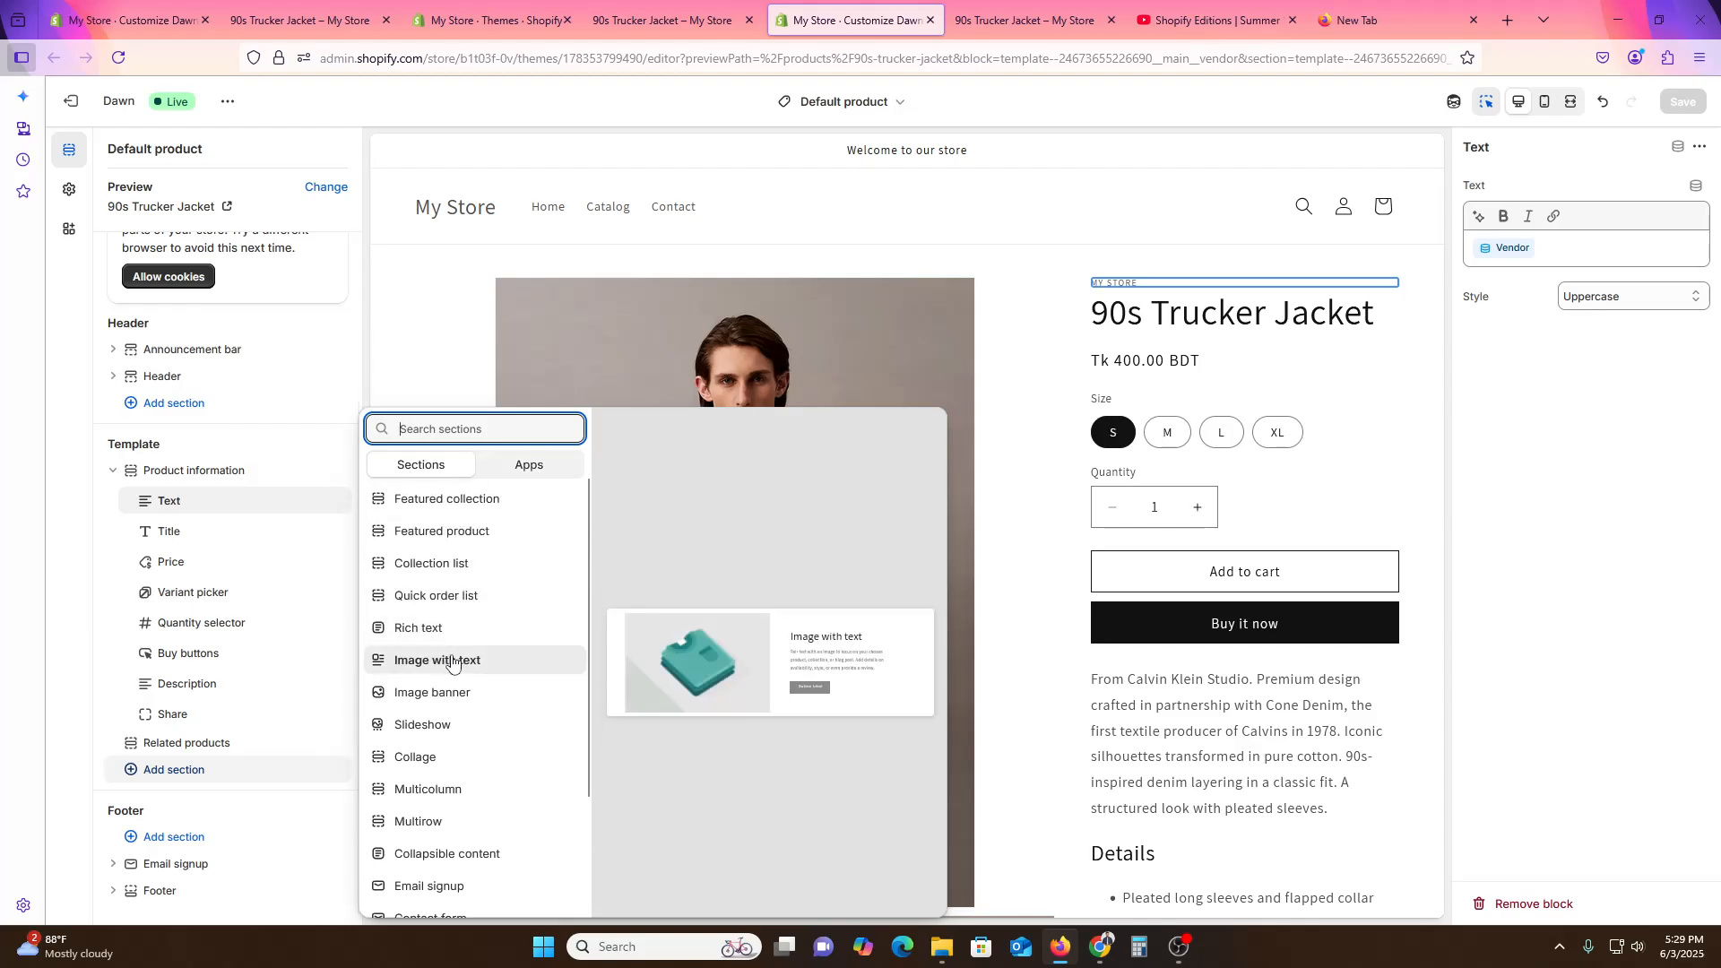